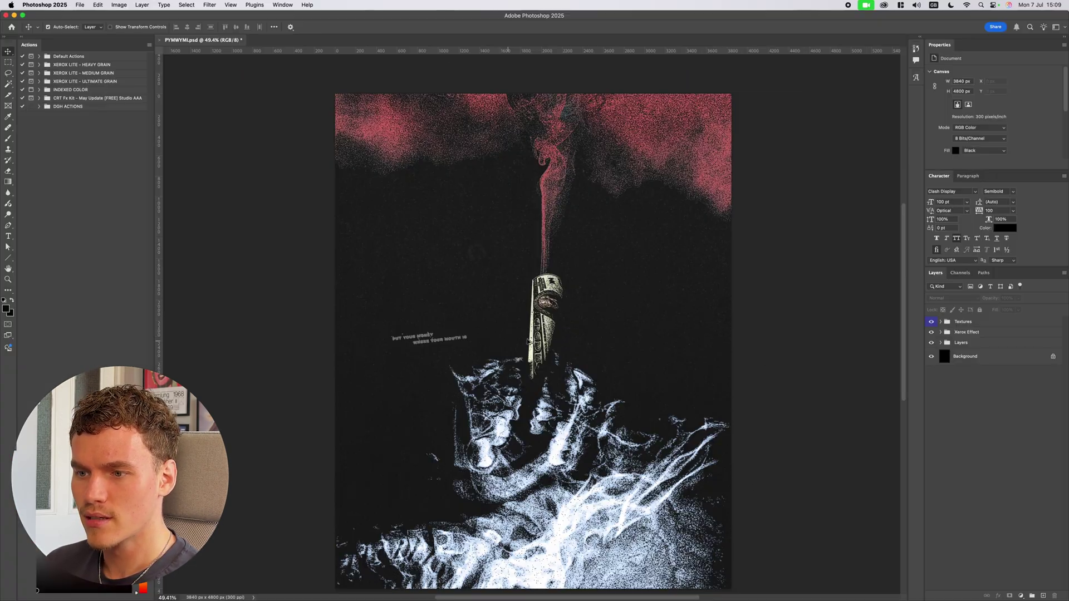
scroll(394, 430, "up", 3)
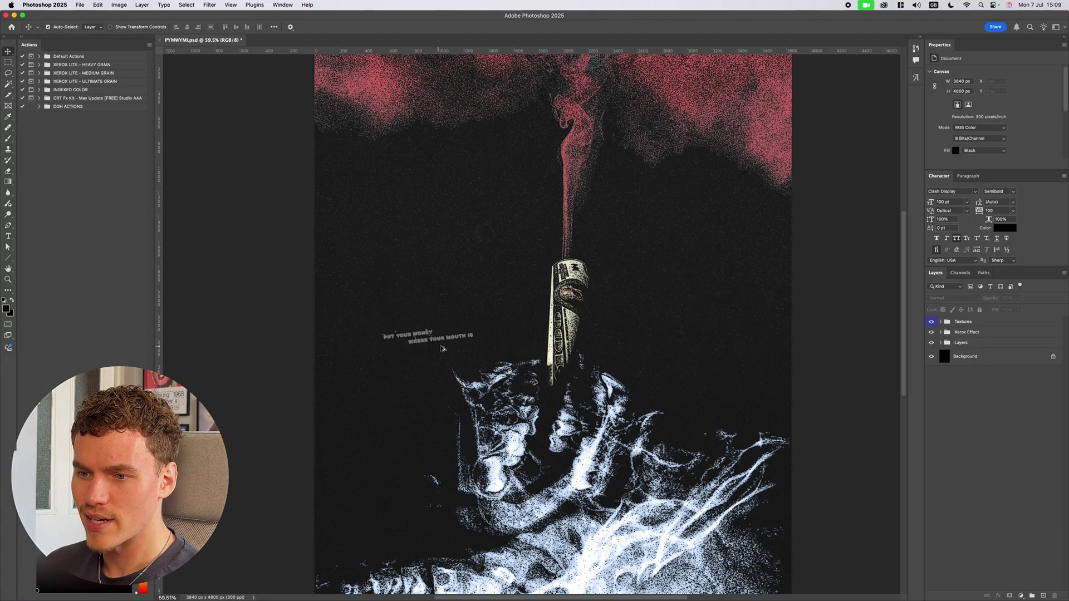
scroll(490, 423, "down", 3)
key("super+plus")
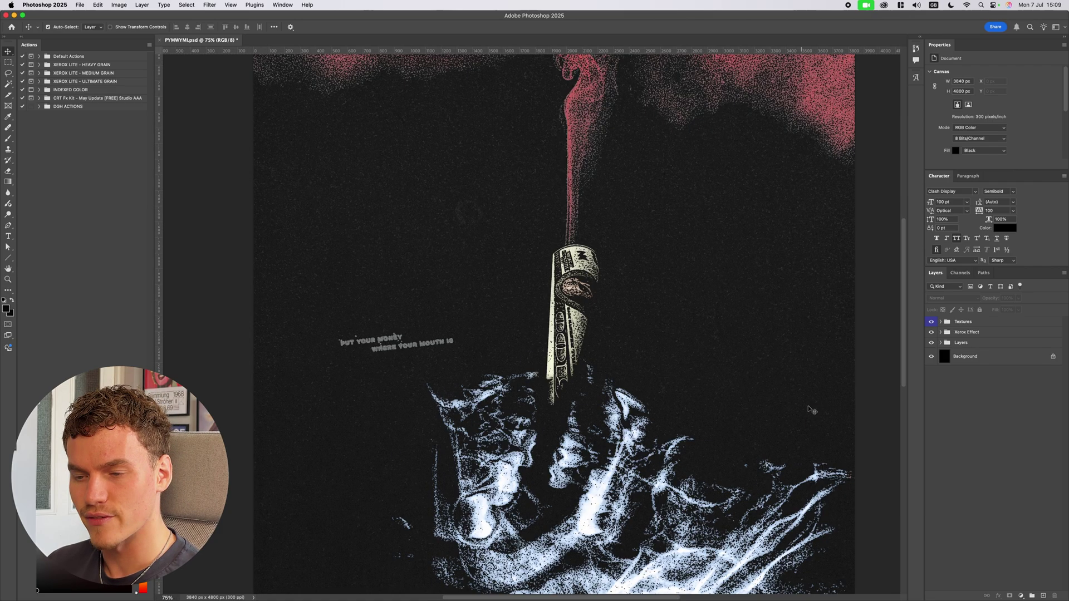
left_click(841, 410)
scroll(648, 460, "down", 3)
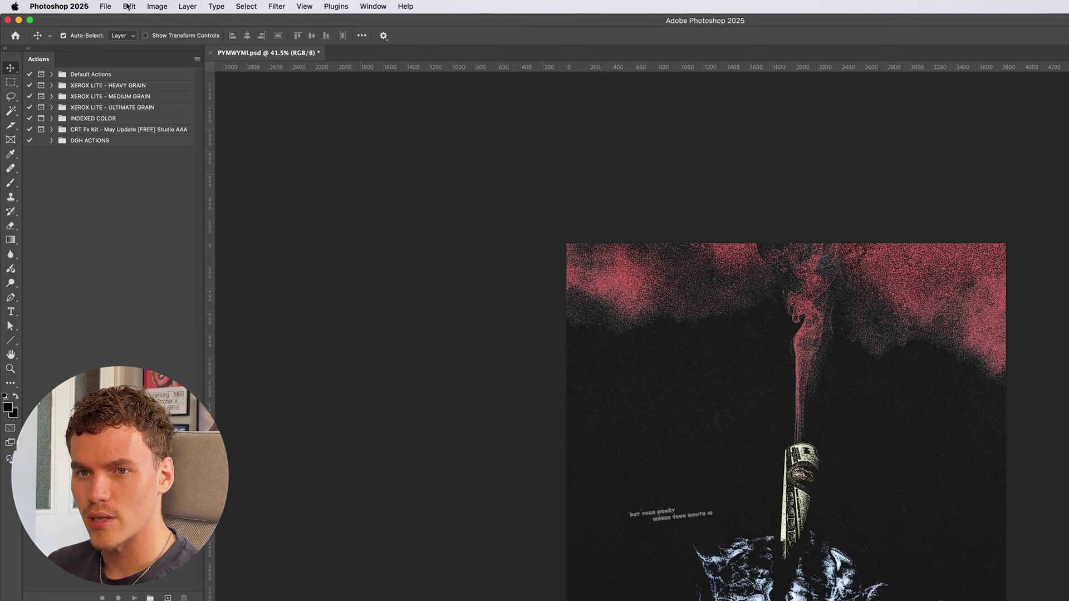
Step: Create a new 3840 x 4800 px document at 300 pixels/inch in RGB Color with a white background
left_click(105, 6)
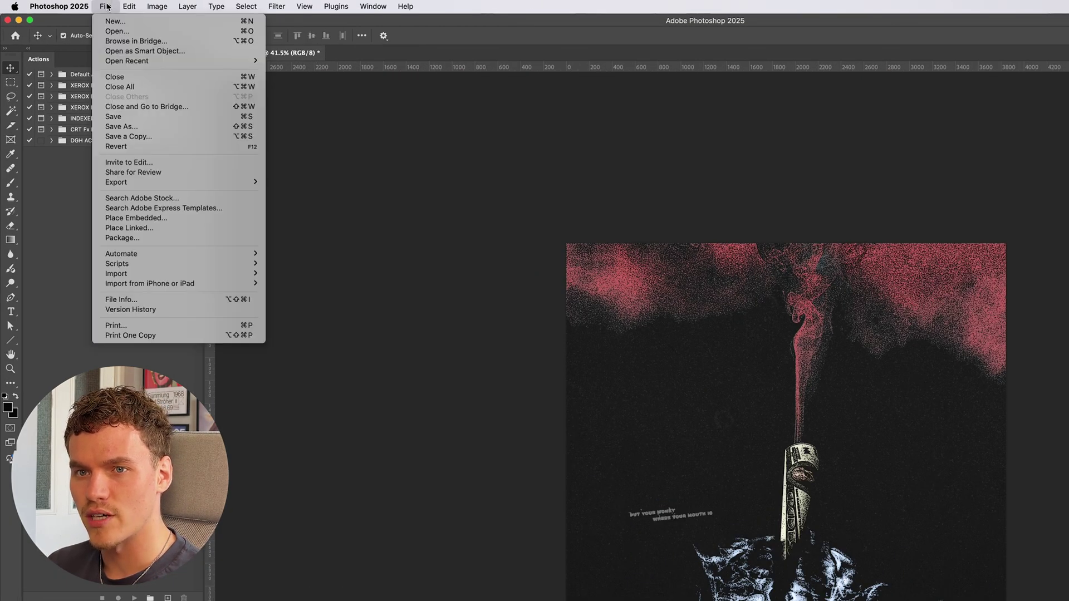
left_click(114, 21)
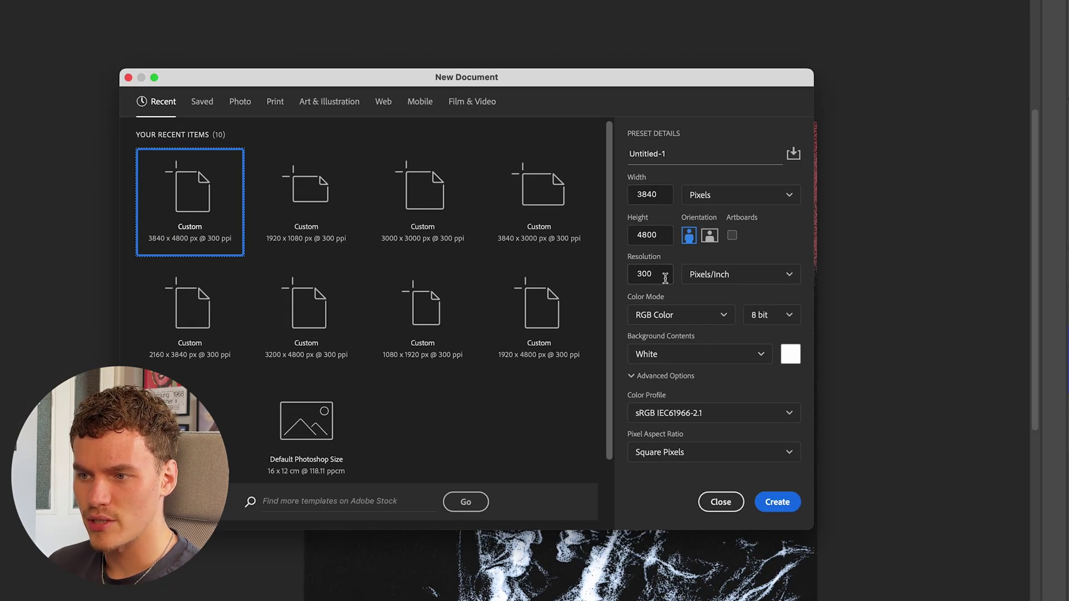
double_click(664, 192)
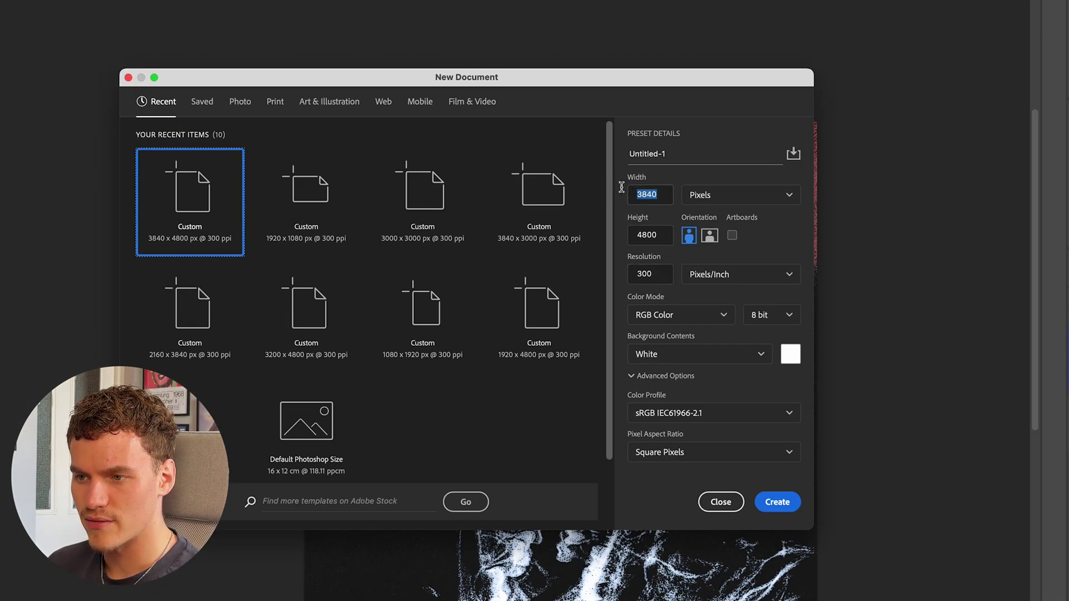
double_click(662, 237)
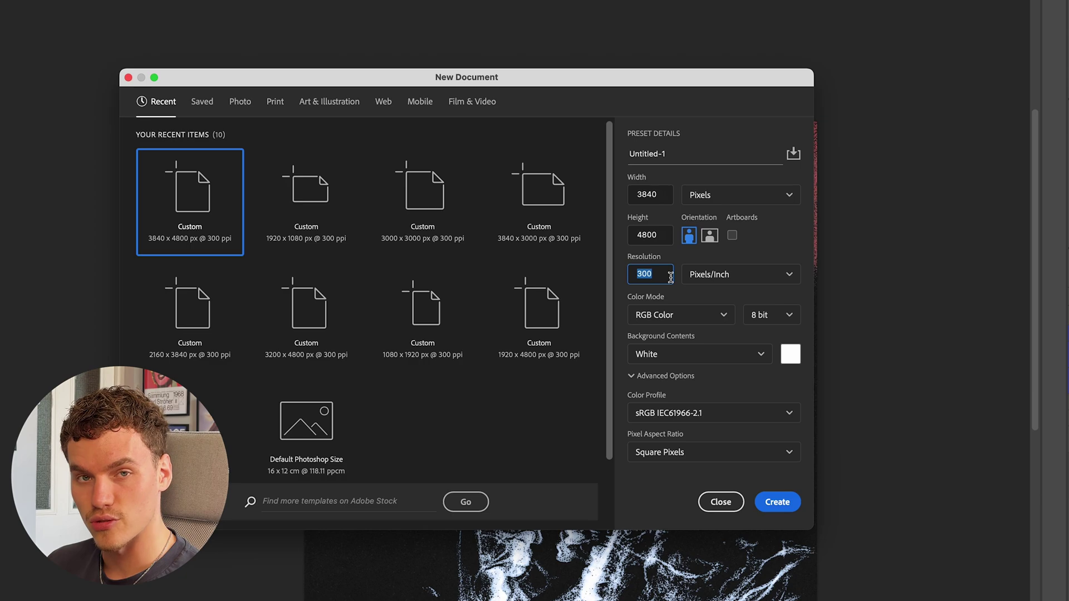
left_click(783, 499)
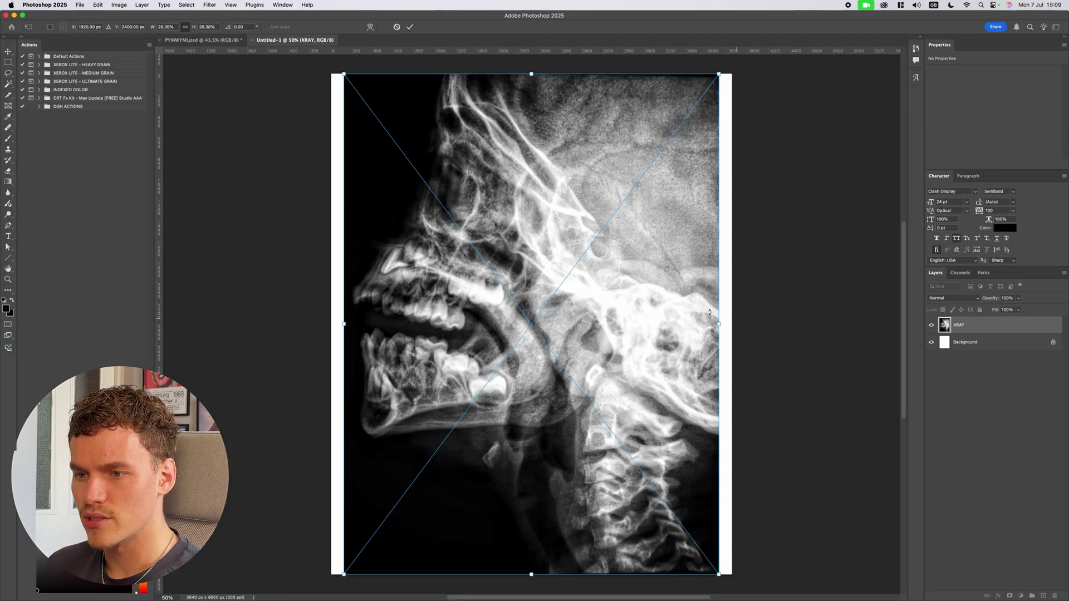
Step: Rotate the placed XRAY image 90°, scale it to the canvas width and position it across the lower part of the canvas
left_click_drag(770, 238, 571, 481)
left_click_drag(781, 324, 731, 324)
left_click_drag(640, 278, 625, 428)
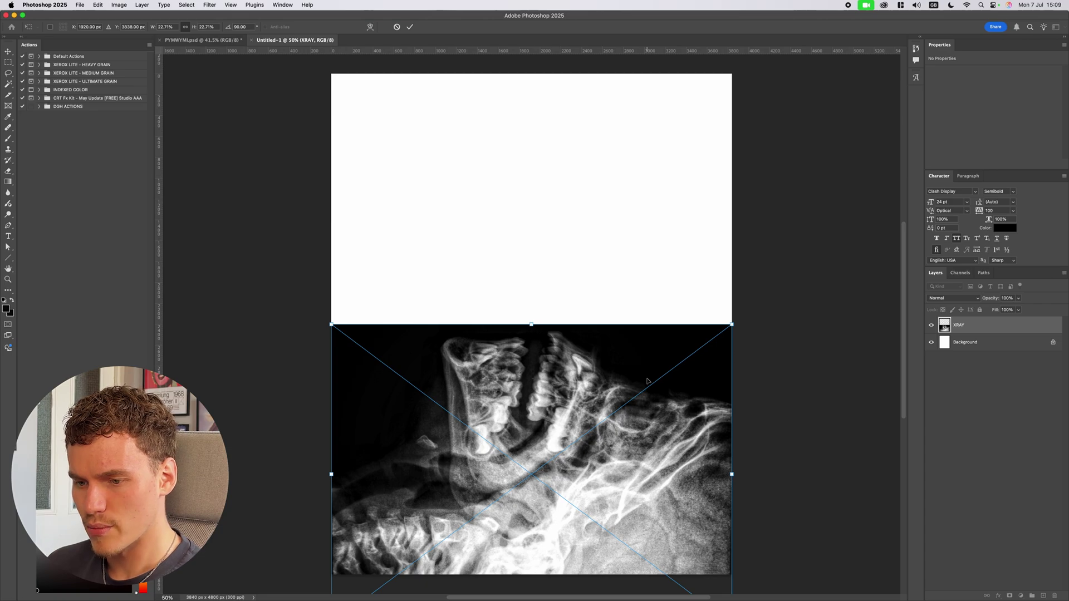
key("Return")
Step: Fill the Background layer with black and deselect it
left_click(1001, 345)
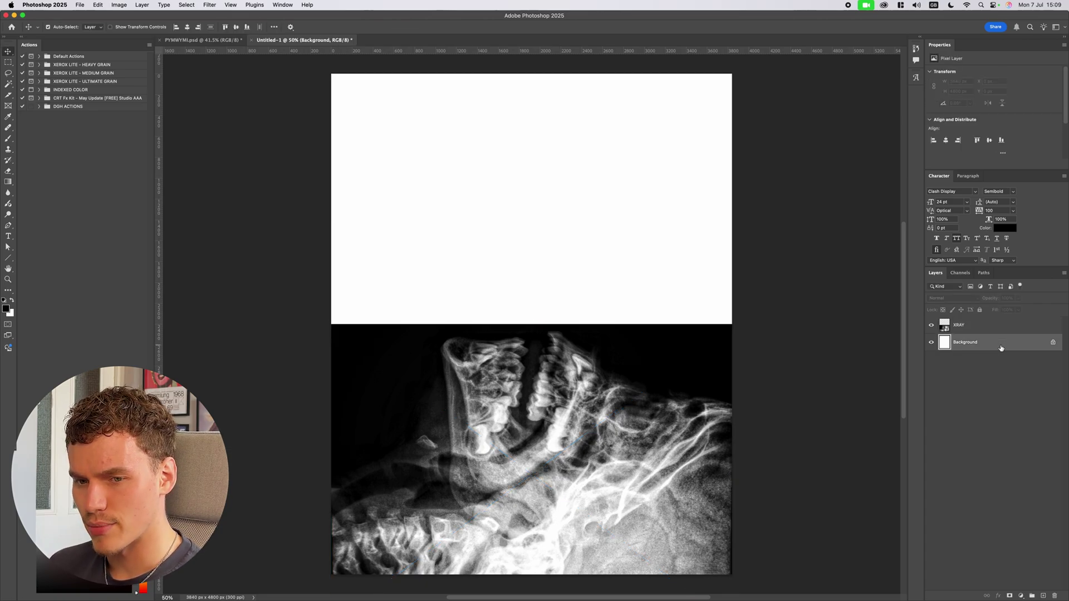
key("x")
key("super+BackSpace")
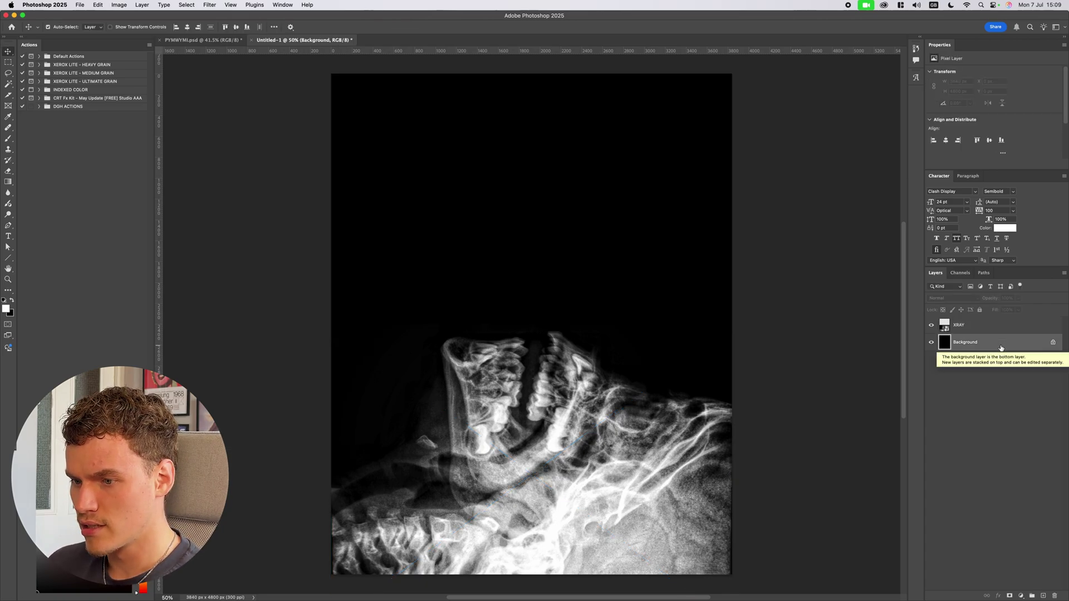
left_click(853, 350, "super")
scroll(835, 322, "down", 1)
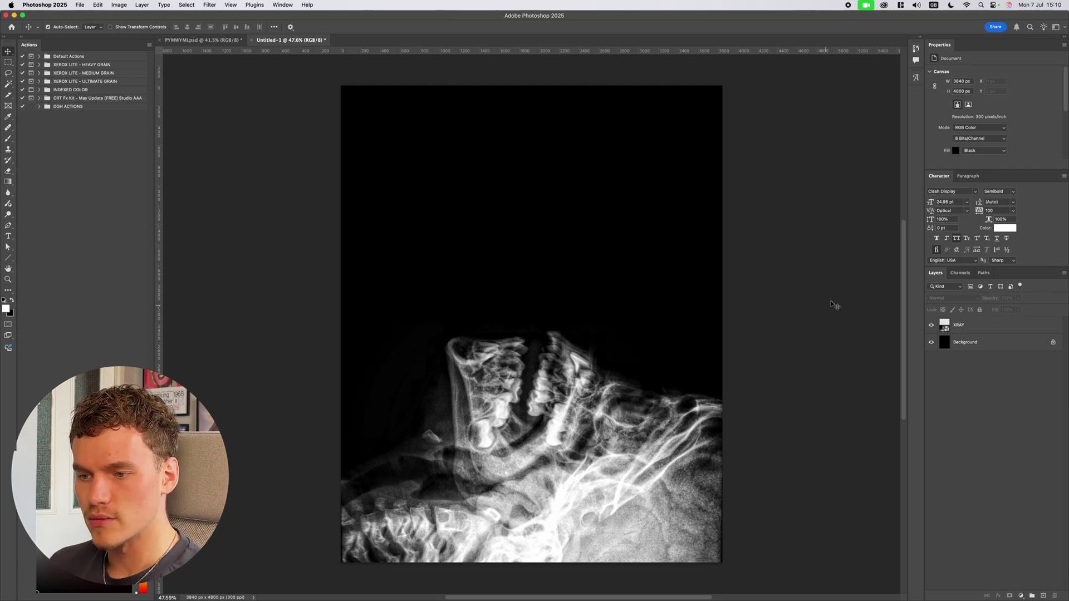
Step: Place the dollar image on the canvas and mask out its white background using a selection of the rolled bill
left_click_drag(833, 304, 576, 371)
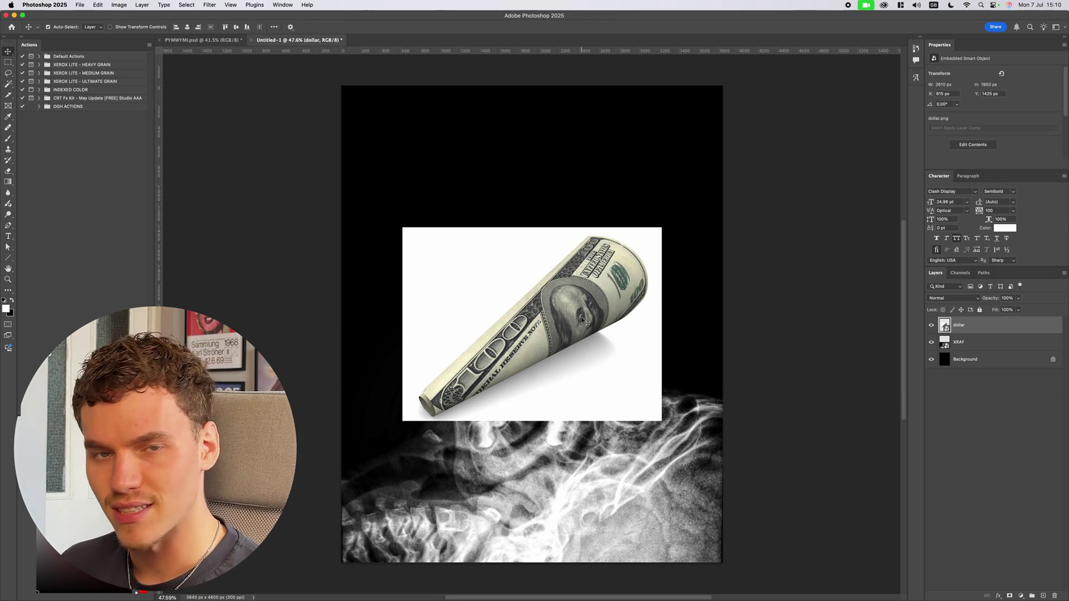
left_click(188, 7)
left_click(195, 101)
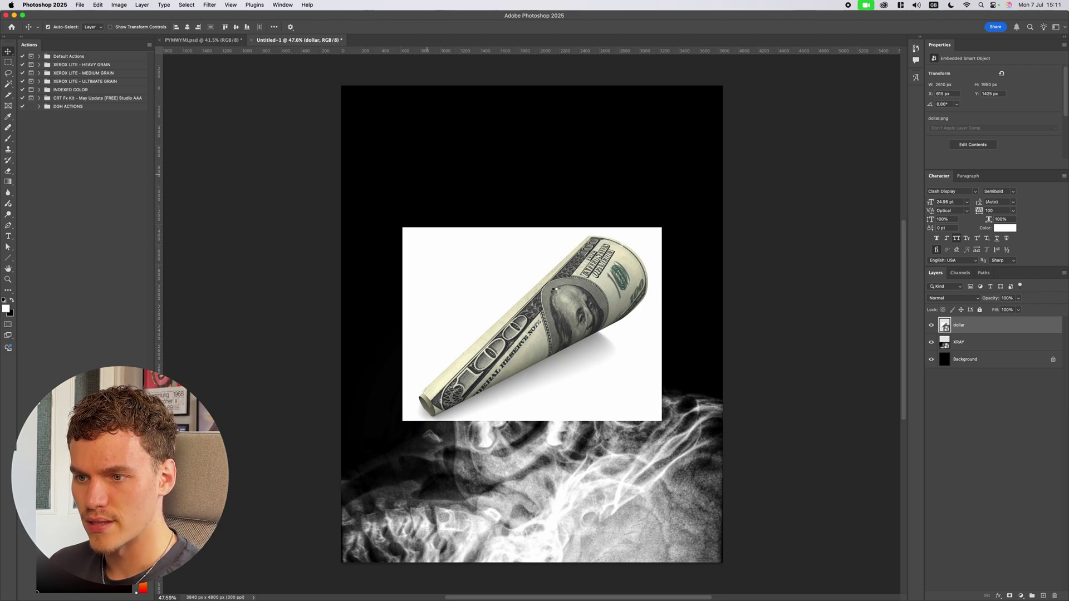
scroll(555, 289, "up", 1)
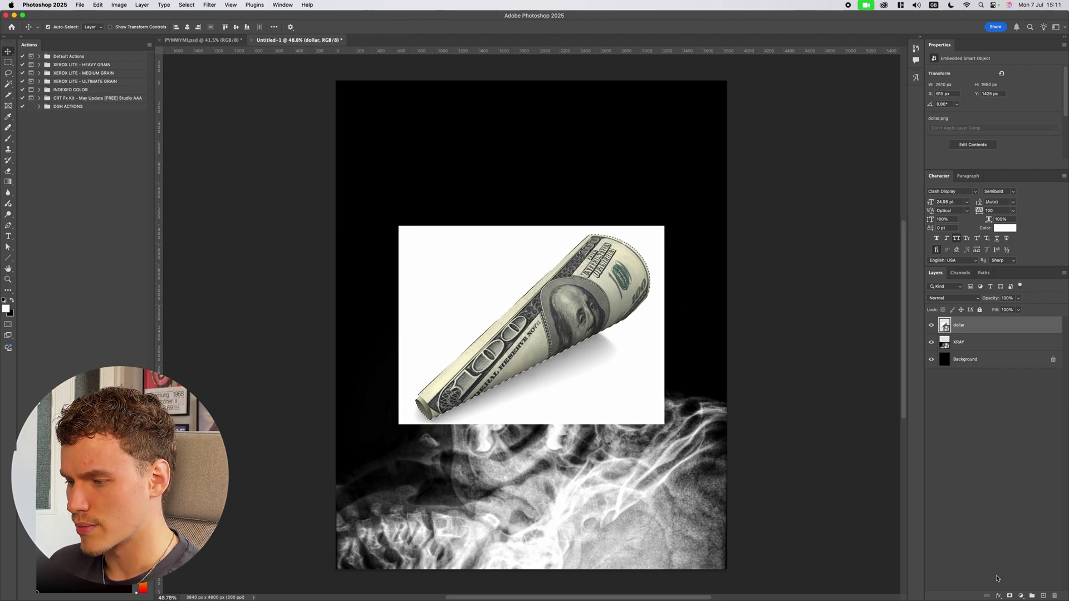
left_click(1009, 595)
scroll(768, 358, "right", 2)
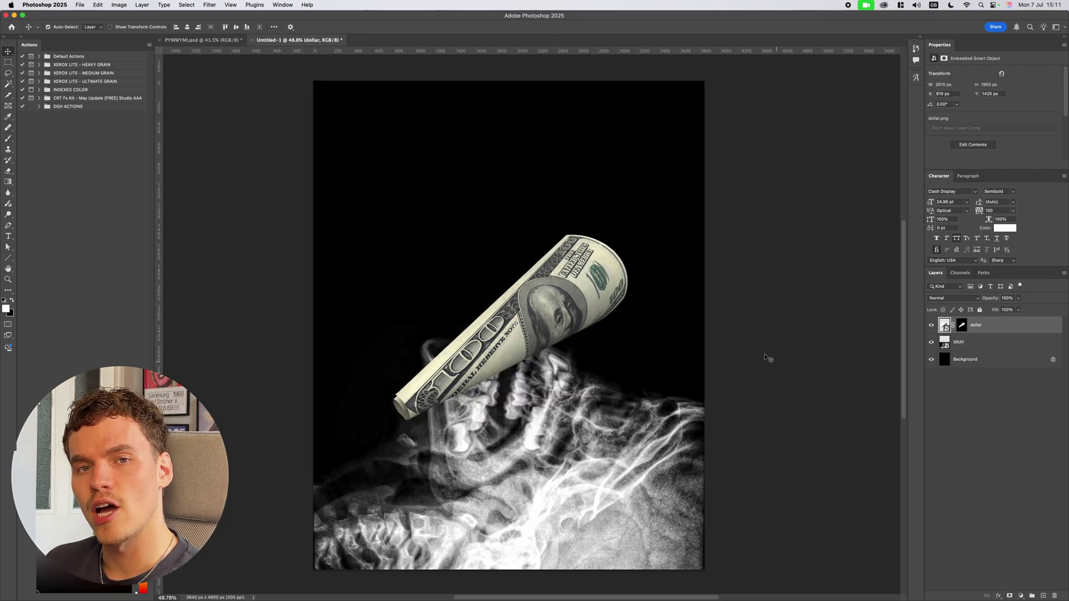
Step: Scale the rolled dollar bill to about 46%, rotate it nearly upright and position it between the X-ray's teeth
scroll(572, 343, "up", 2)
key("super+t")
left_click_drag(671, 449, 711, 351)
left_click_drag(647, 241, 580, 268)
left_click_drag(551, 312, 554, 274)
left_click_drag(656, 336, 659, 284)
left_click_drag(533, 284, 529, 302)
scroll(538, 291, "up", 1)
left_click_drag(537, 299, 538, 311)
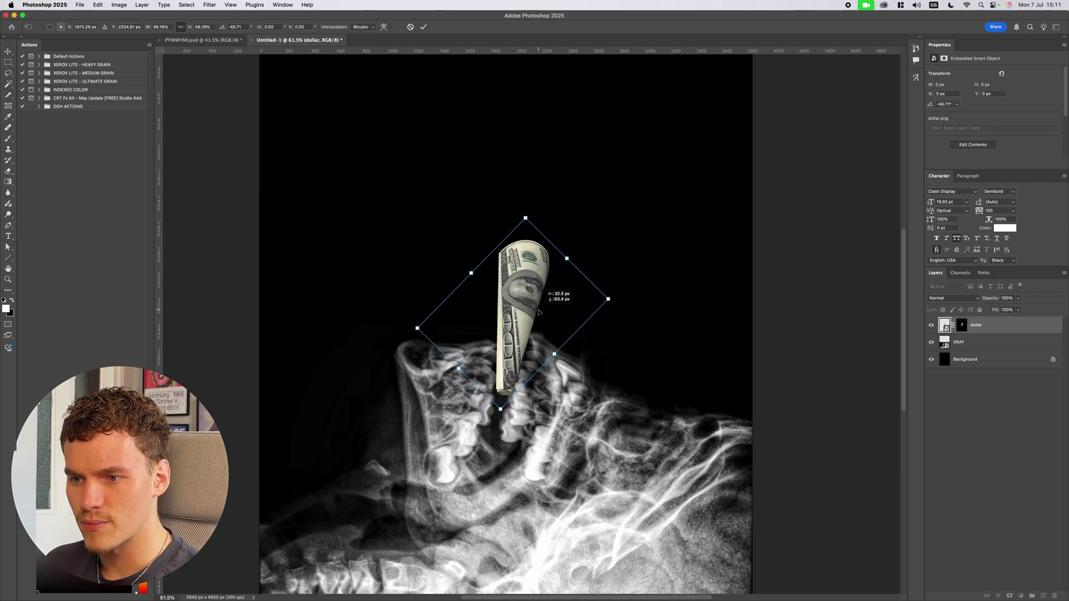
Step: Tilt the dollar bill slightly clockwise, fine-tune its position between the teeth and apply the transform
left_click_drag(630, 246, 632, 251)
left_click_drag(530, 293, 533, 296)
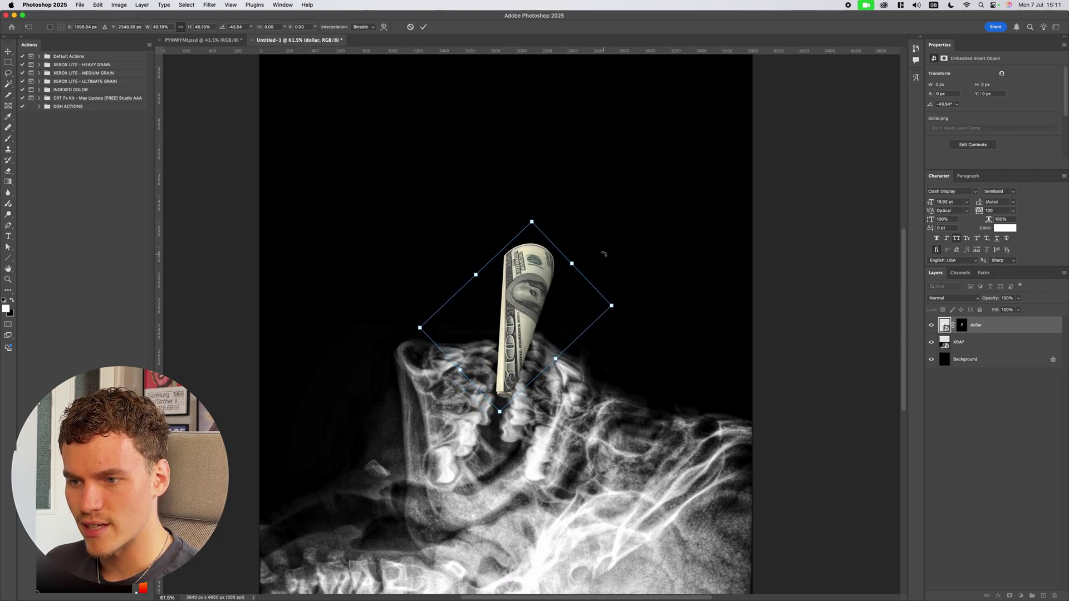
left_click_drag(594, 256, 598, 262)
scroll(523, 329, "up", 1)
scroll(524, 328, "up", 2)
left_click_drag(523, 337, 523, 339)
scroll(524, 339, "up", 3)
key("Return")
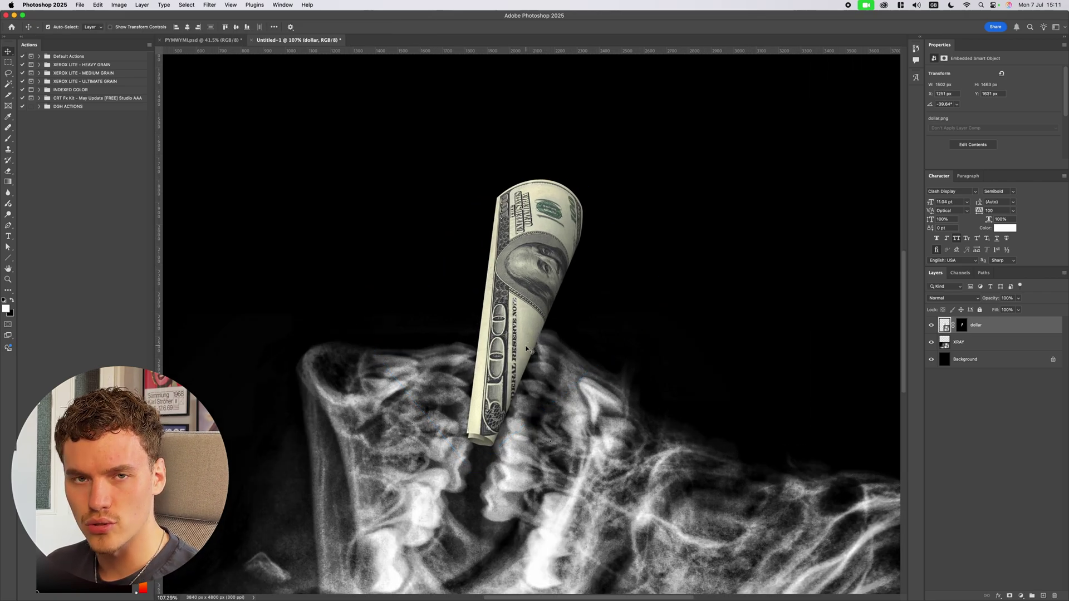
Step: Transform the dollar bill again, shrinking it to about 93% and rotating it slightly clockwise
scroll(468, 433, "up", 3)
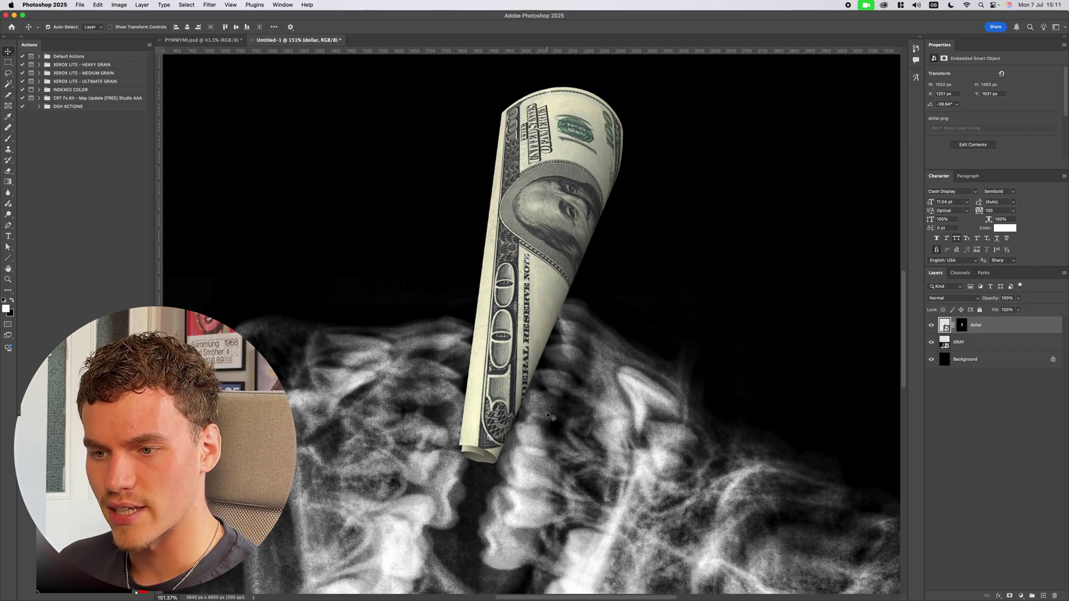
scroll(551, 404, "down", 5)
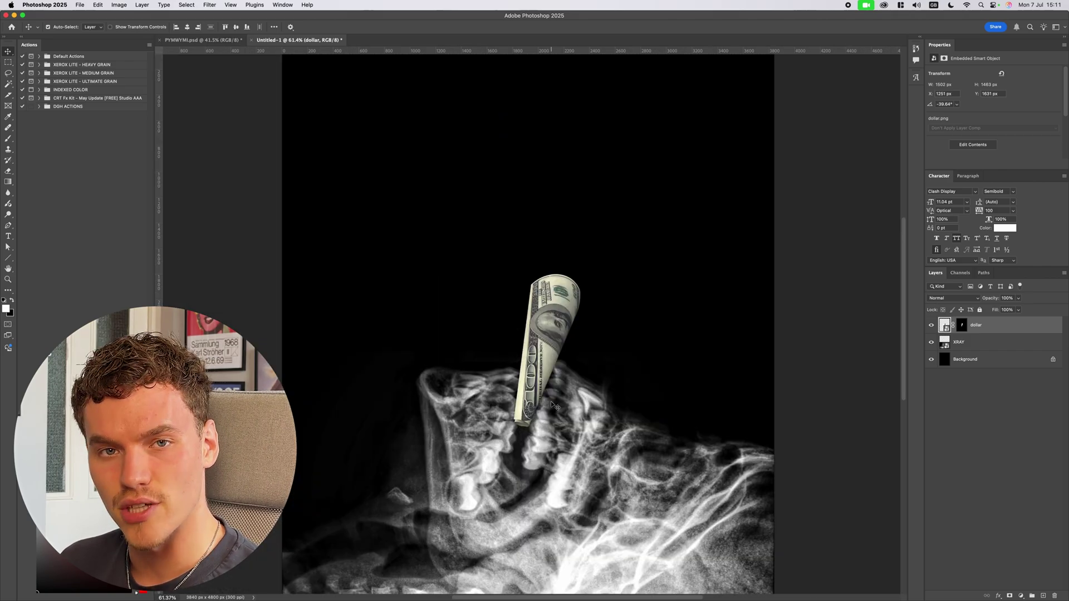
scroll(556, 405, "down", 4)
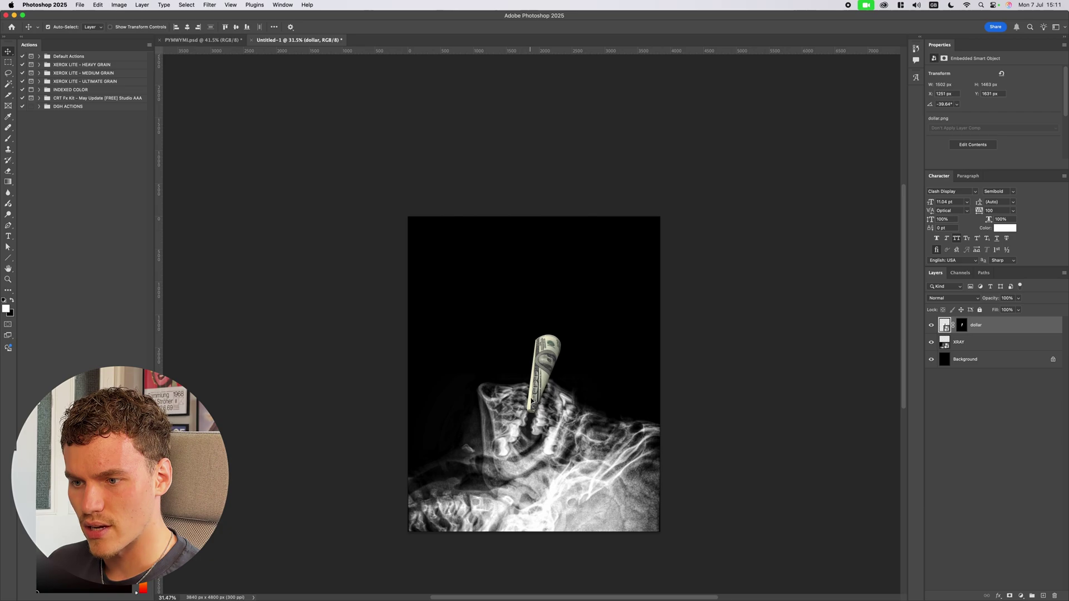
scroll(584, 405, "up", 4)
key("ctrl+t")
left_click_drag(638, 352, 629, 353)
left_click_drag(651, 343, 651, 346)
scroll(641, 356, "down", 2)
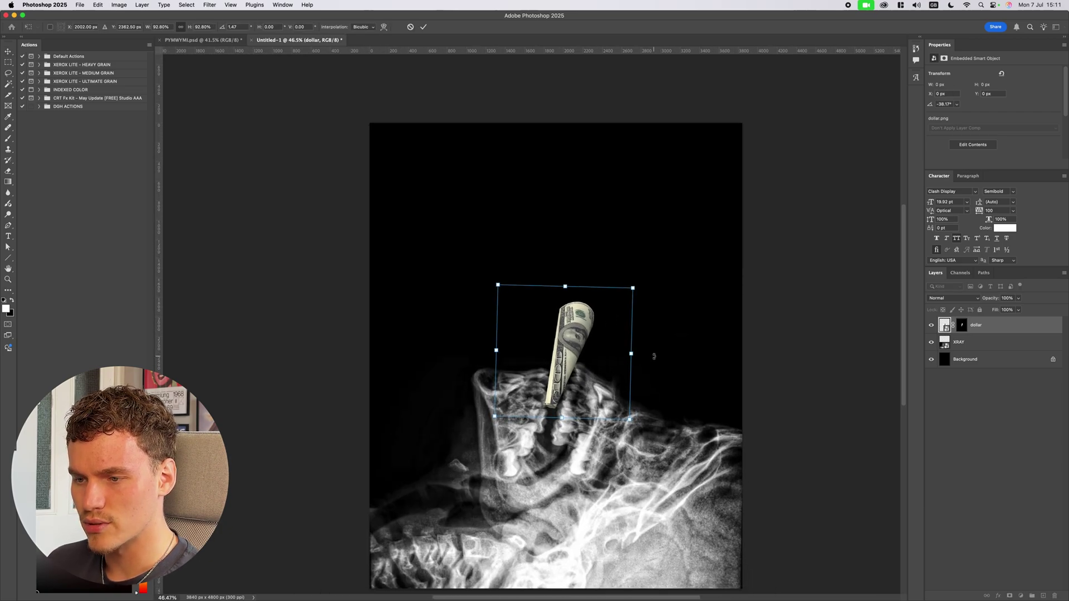
key("Return")
Step: Nudge the dollar bill about 8 px to the right between the teeth and deselect its layer
scroll(640, 362, "down", 2)
scroll(636, 364, "up", 6)
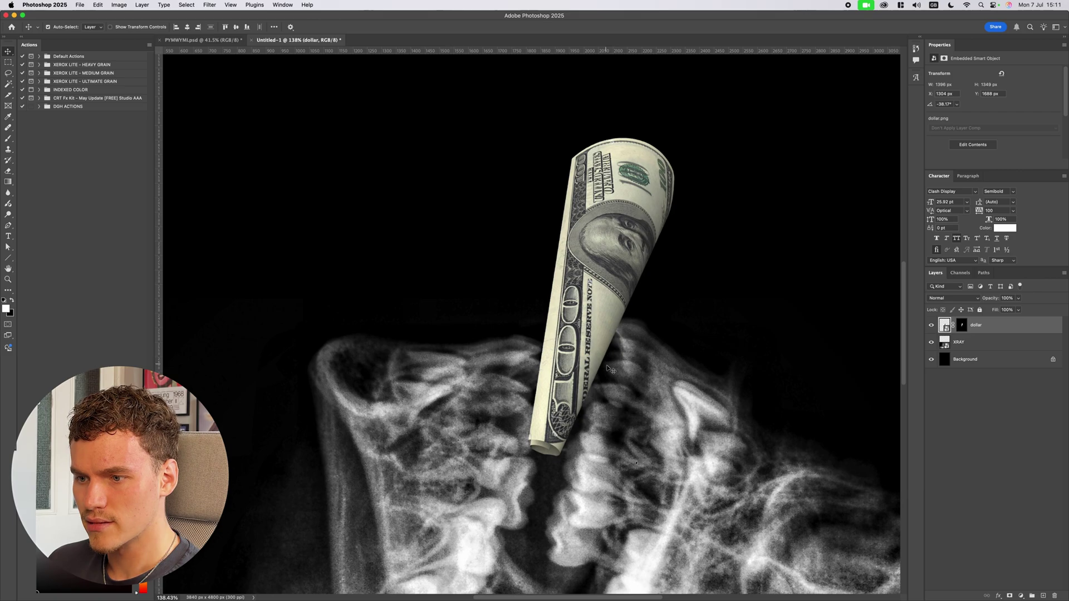
scroll(604, 353, "up", 2)
left_click_drag(601, 355, 609, 356)
scroll(608, 357, "down", 4)
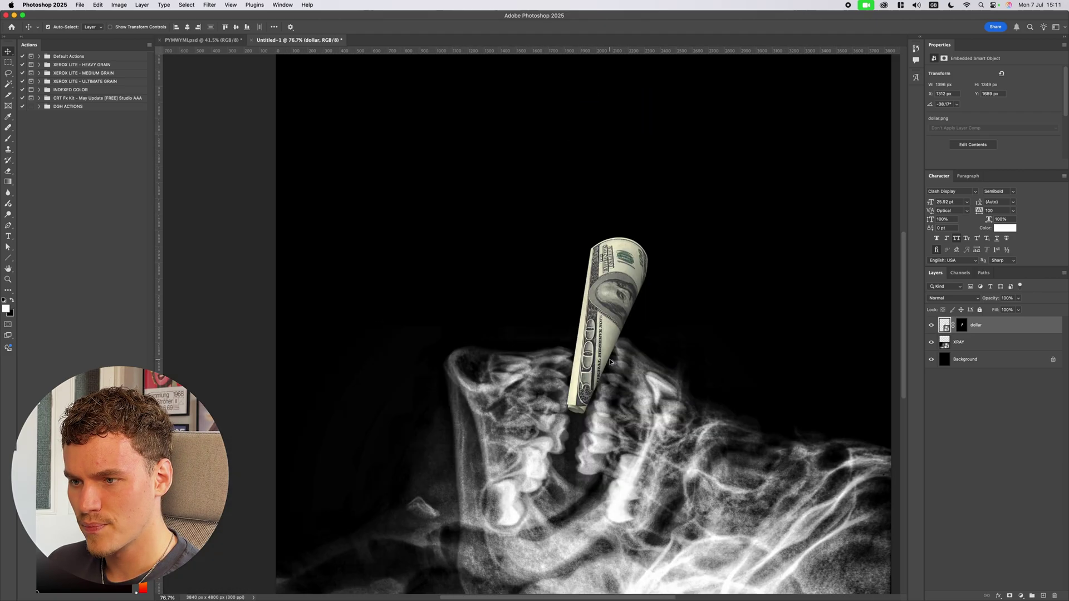
scroll(611, 363, "up", 3)
scroll(534, 367, "down", 3)
key("super")
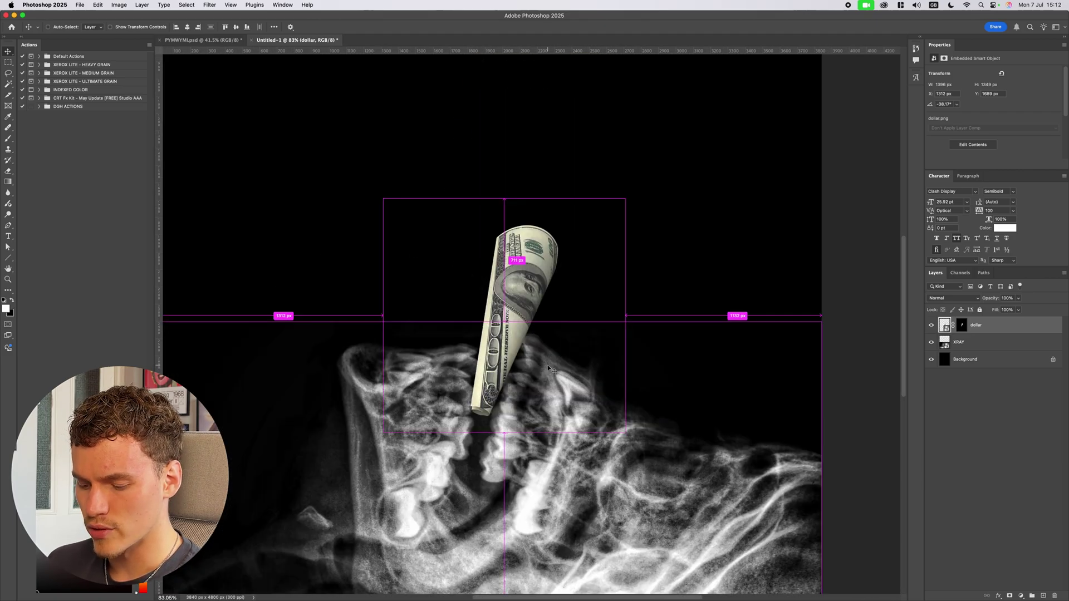
scroll(550, 369, "down", 3)
left_click(827, 357)
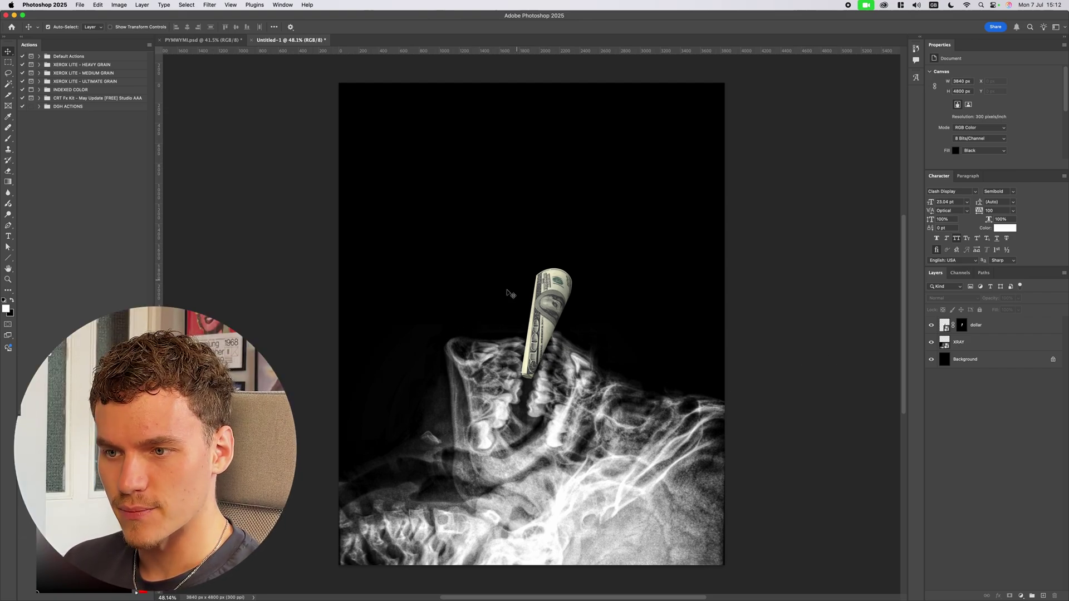
Step: Place the Smoke 2 image rotated 90° and enlarged to cover the canvas, with its brightest clouds along the upper edge
left_click_drag(621, 225, 568, 436)
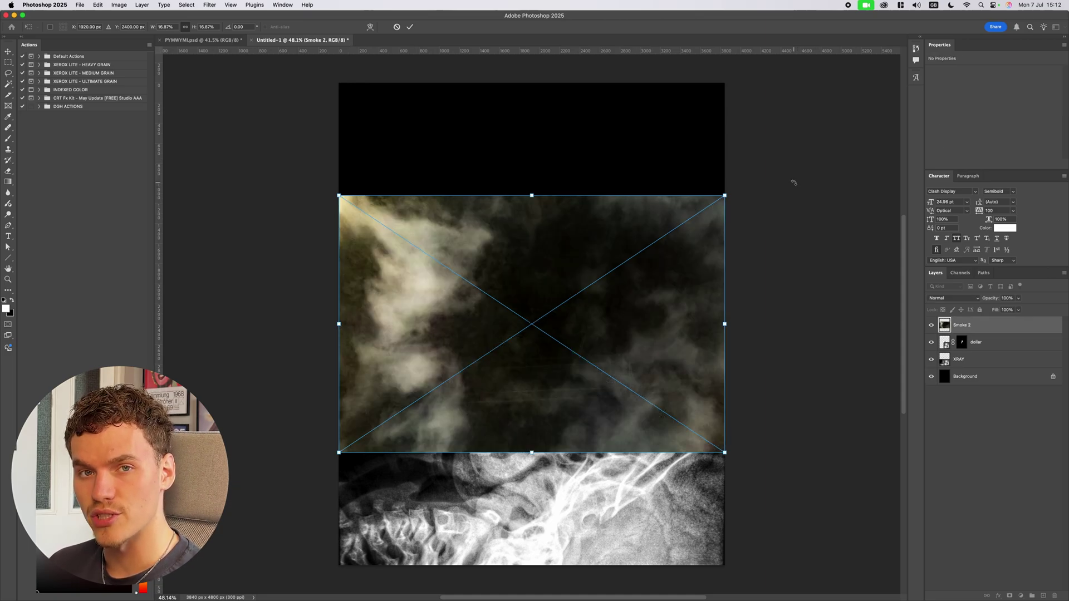
left_click_drag(614, 160, 657, 360)
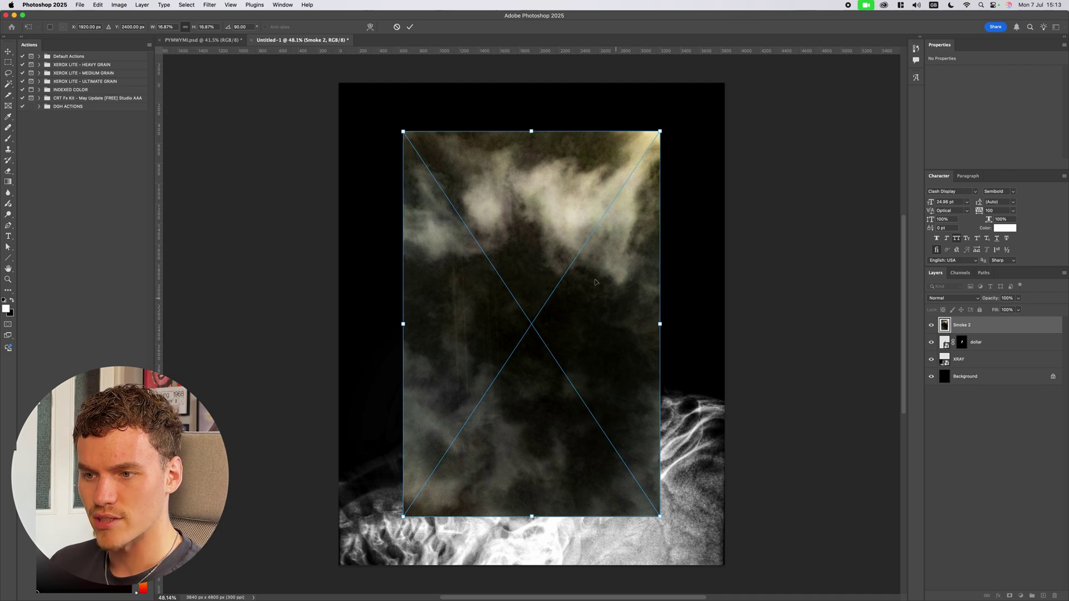
left_click_drag(659, 325, 723, 320)
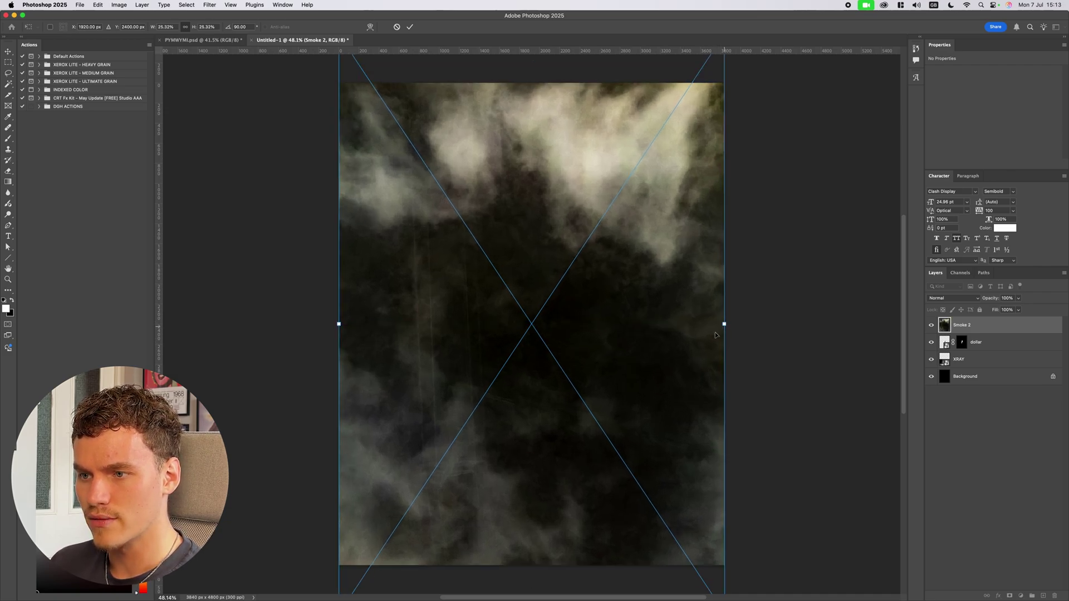
left_click_drag(670, 349, 669, 301)
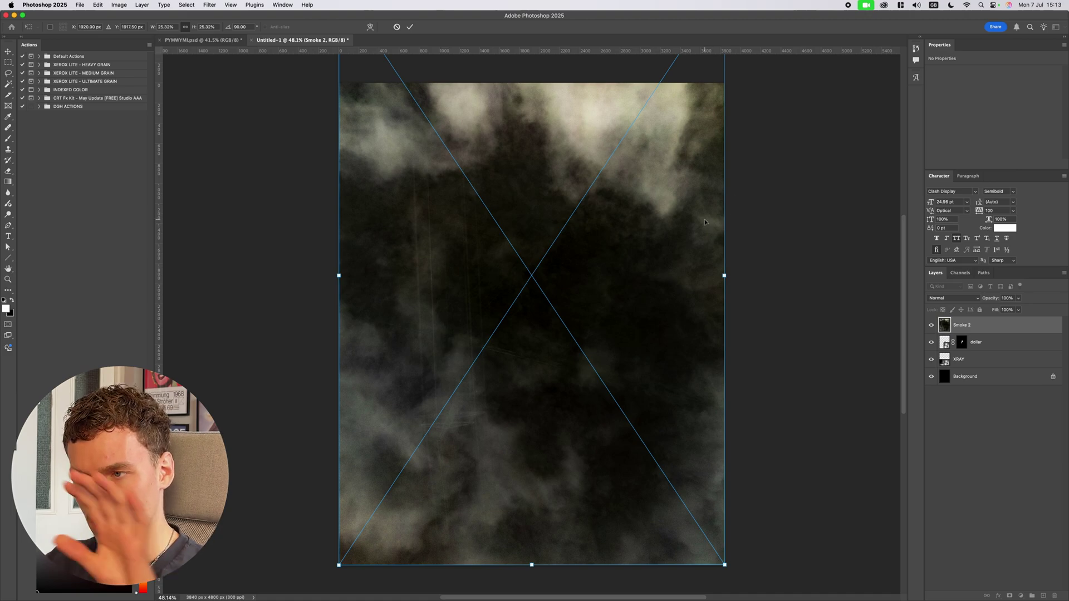
left_click_drag(684, 222, 697, 210)
left_click_drag(726, 276, 716, 256)
key("Return")
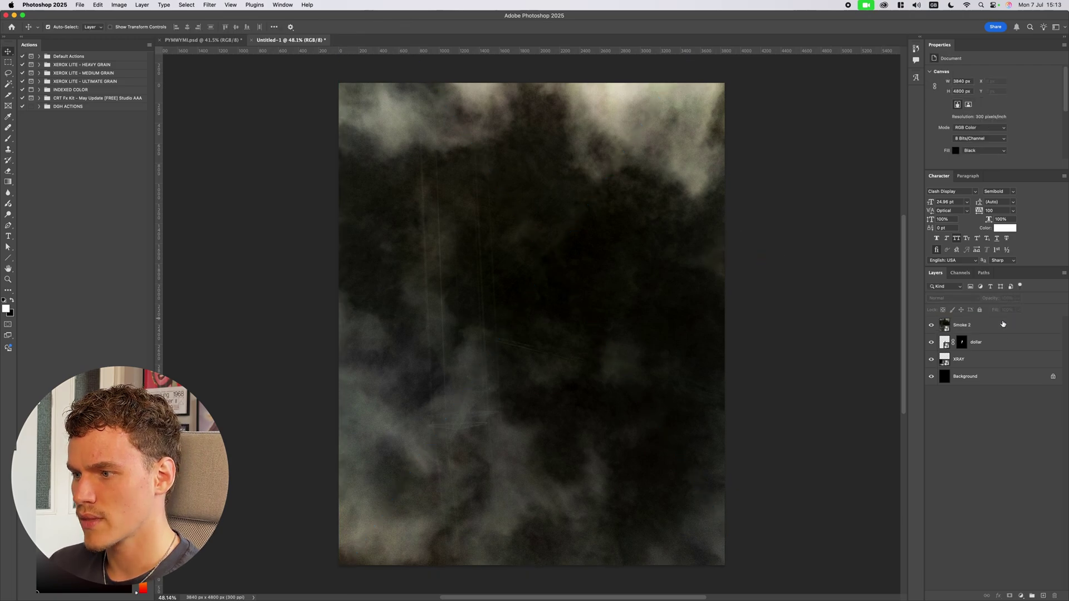
Step: Move the Smoke 2 layer beneath the XRAY layer and shift the smoke down about 90 px
left_click_drag(996, 325, 999, 367)
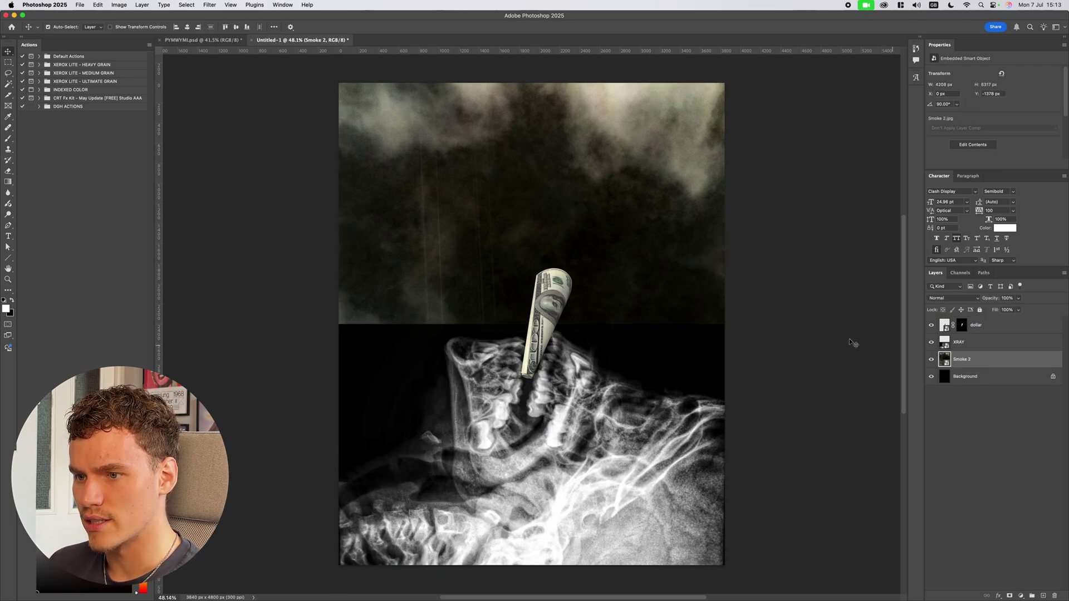
scroll(800, 329, "down", 2)
key("super+t")
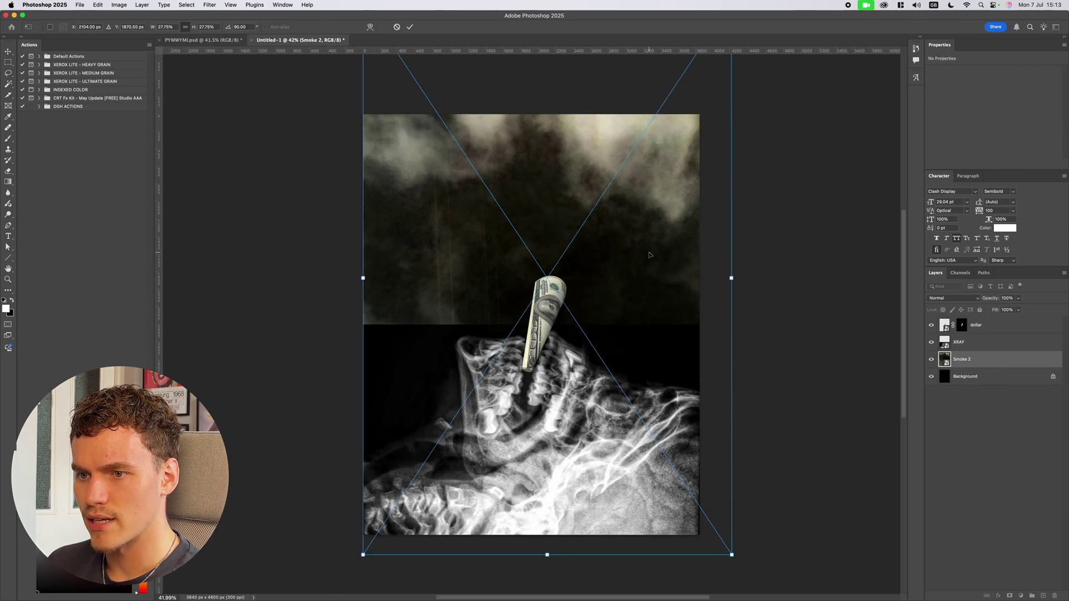
key("Return")
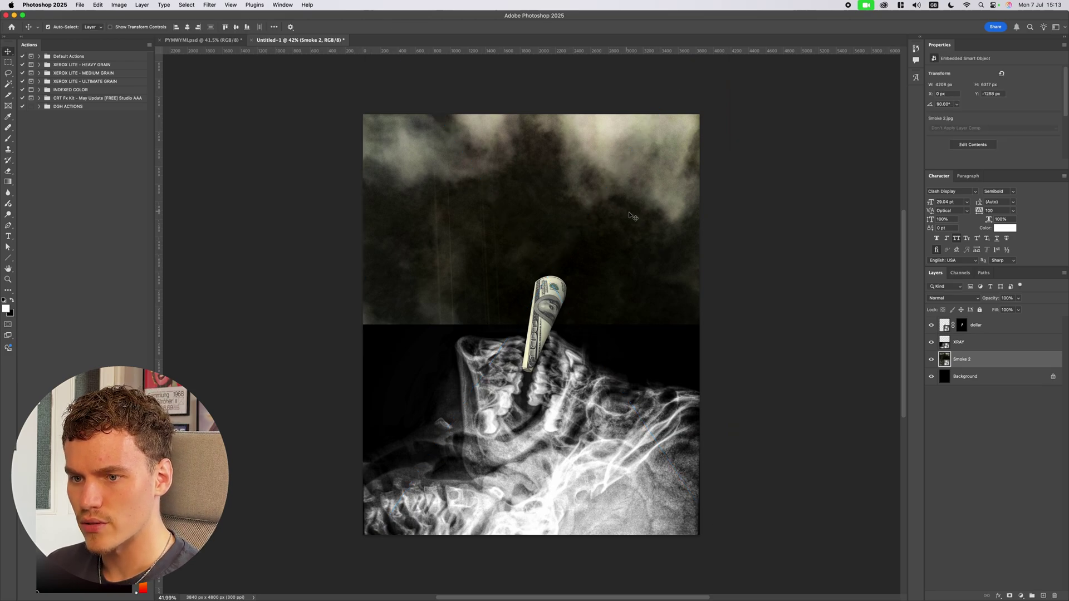
Step: Enlarge the Smoke 2 layer to about 28.3% so it extends further past the canvas's right edge, and deselect it
key("super+t")
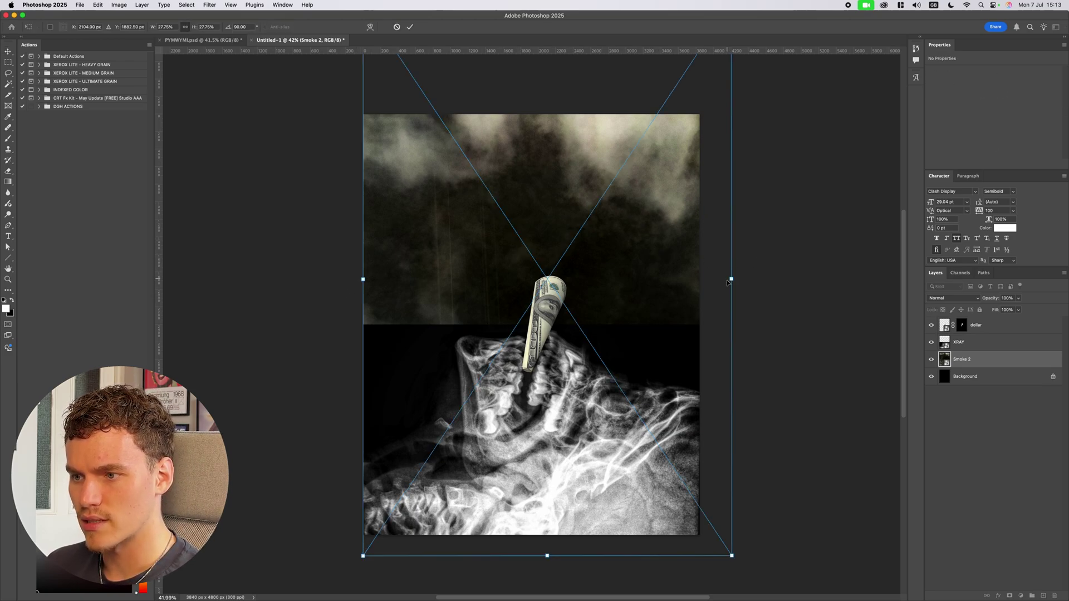
left_click_drag(729, 280, 738, 278)
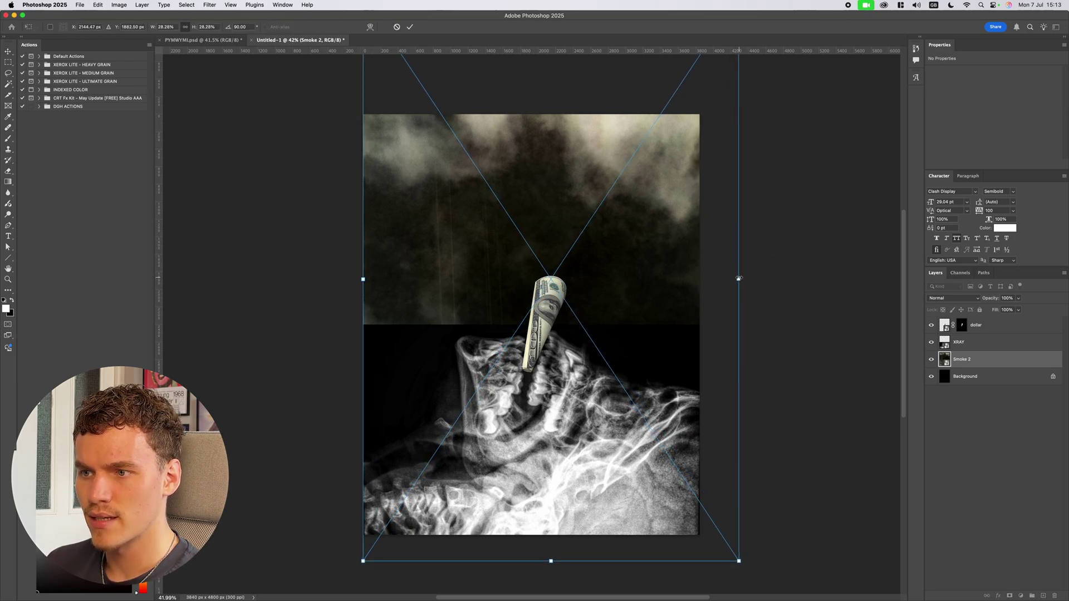
key("Return")
left_click(883, 293)
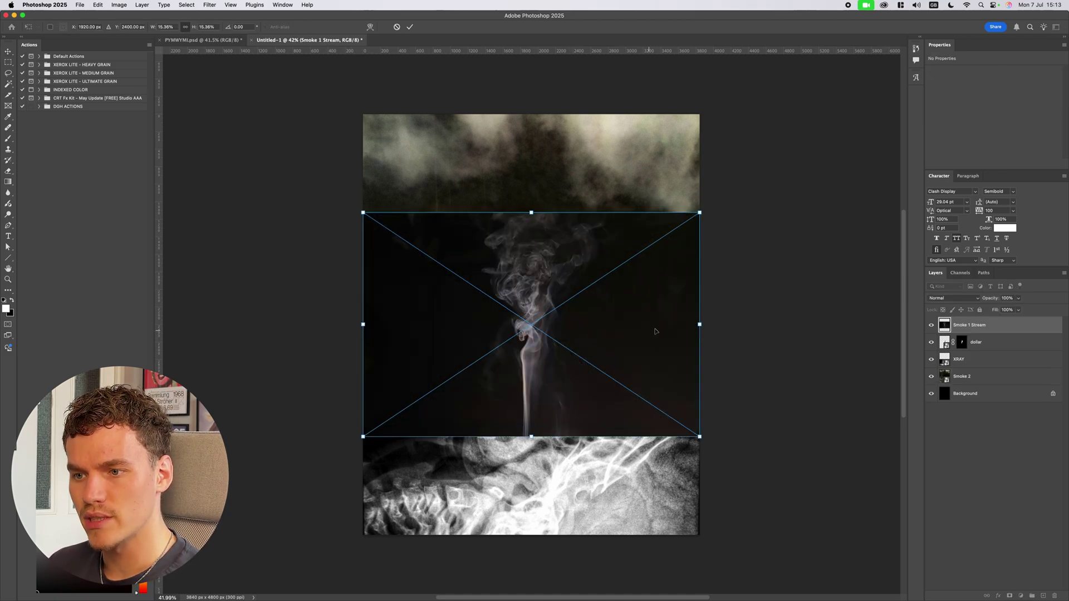
Step: Position the placed Smoke 1 Stream image over the canvas's upper part and shrink it to about 13.2%
scroll(548, 359, "up", 2)
left_click_drag(688, 337, 673, 197)
key("Return")
scroll(671, 203, "up", 1)
key("ctrl+t")
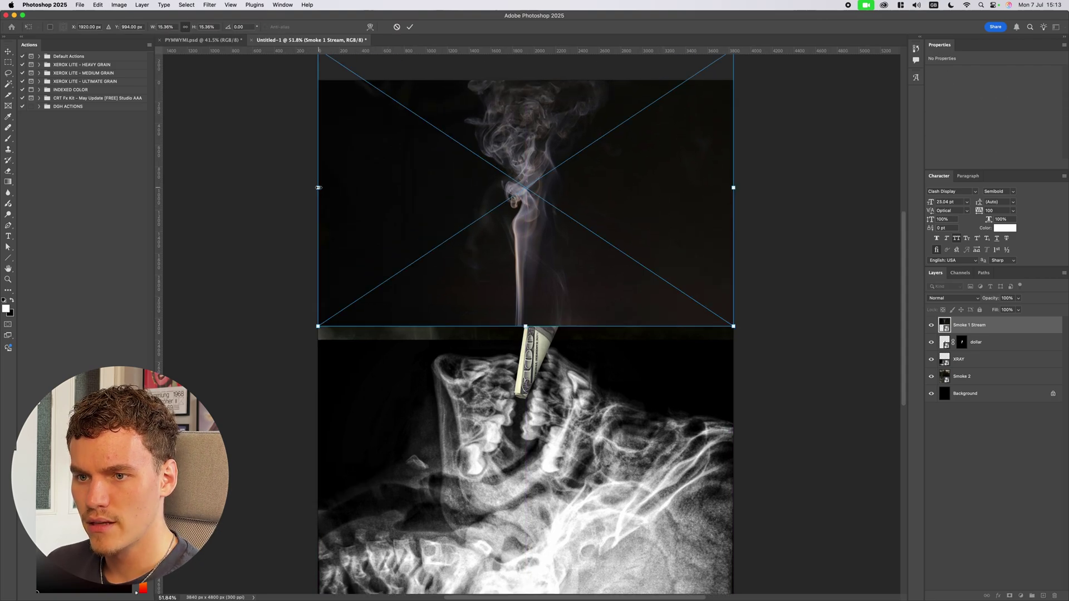
left_click_drag(317, 186, 375, 186)
key("Return")
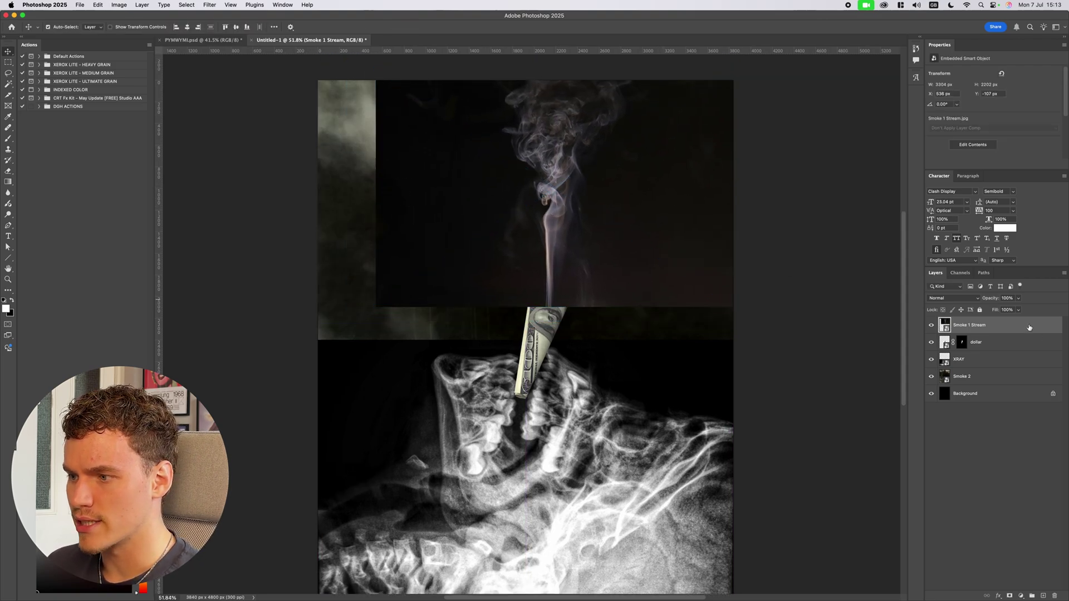
Step: Move the Smoke 1 Stream layer beneath the dollar layer and toggle its visibility off and on to compare
left_click_drag(1028, 327, 1027, 352)
scroll(654, 271, "down", 1)
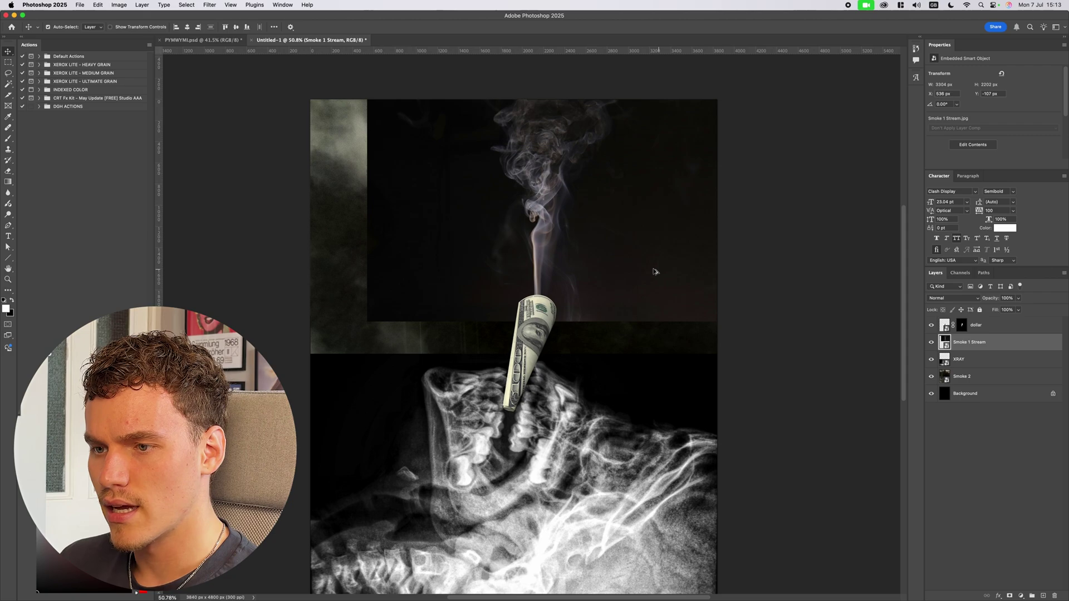
scroll(654, 271, "down", 2)
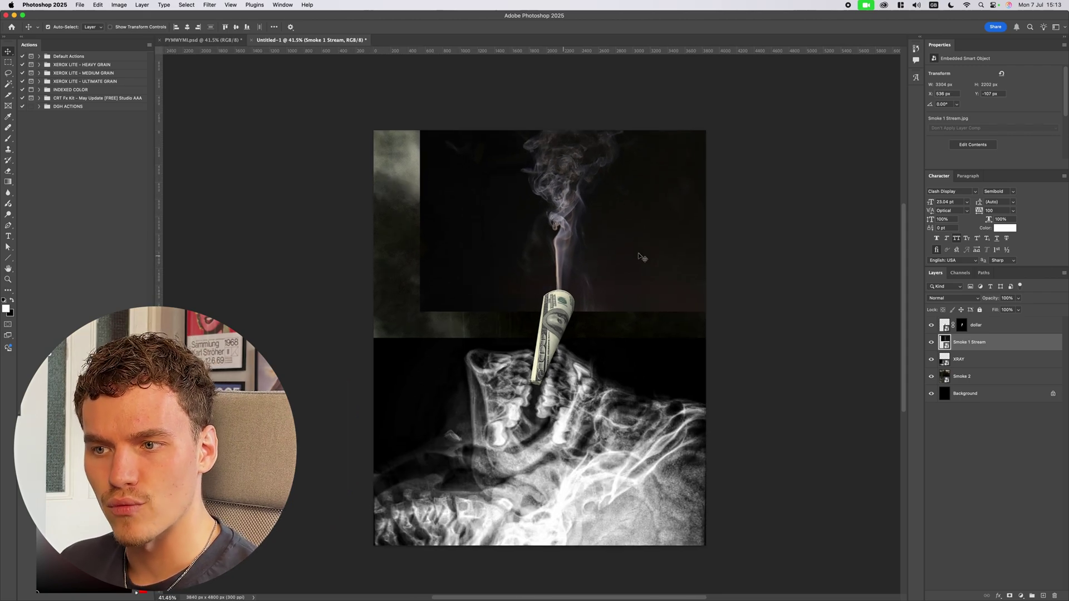
left_click(931, 342)
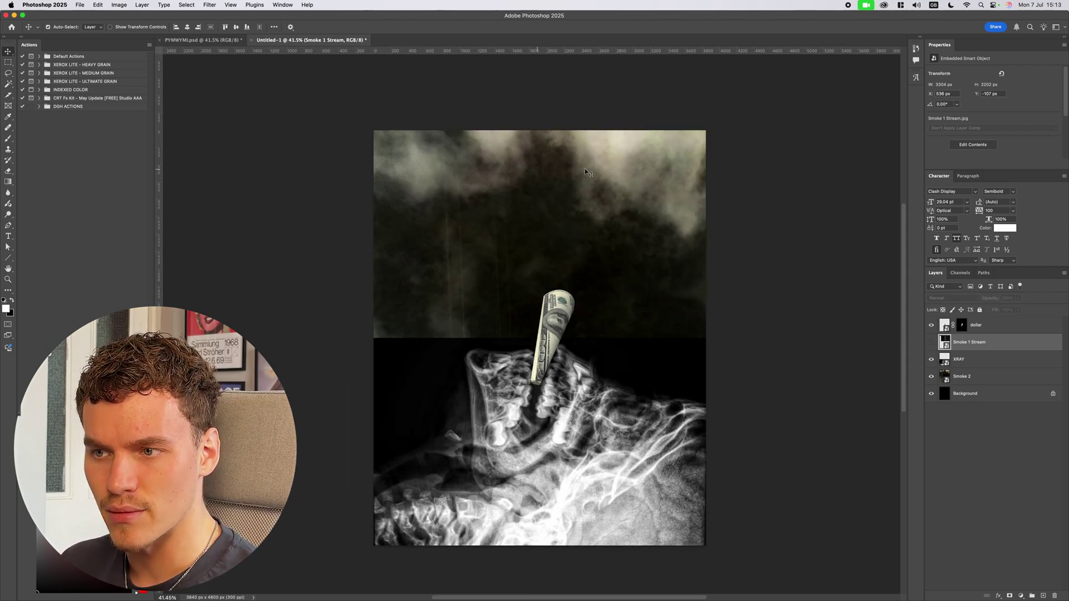
key("ctrl+comma")
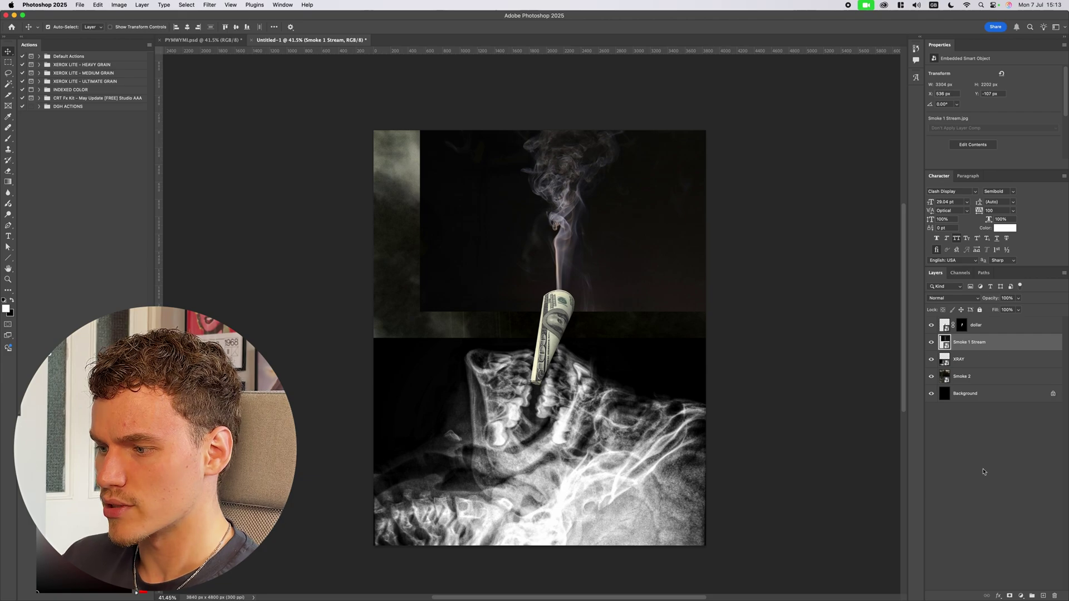
Step: Blend out the dark background of Smoke 1 Stream by splitting its black Current Layer slider under Blend If: Gray
left_click(998, 596)
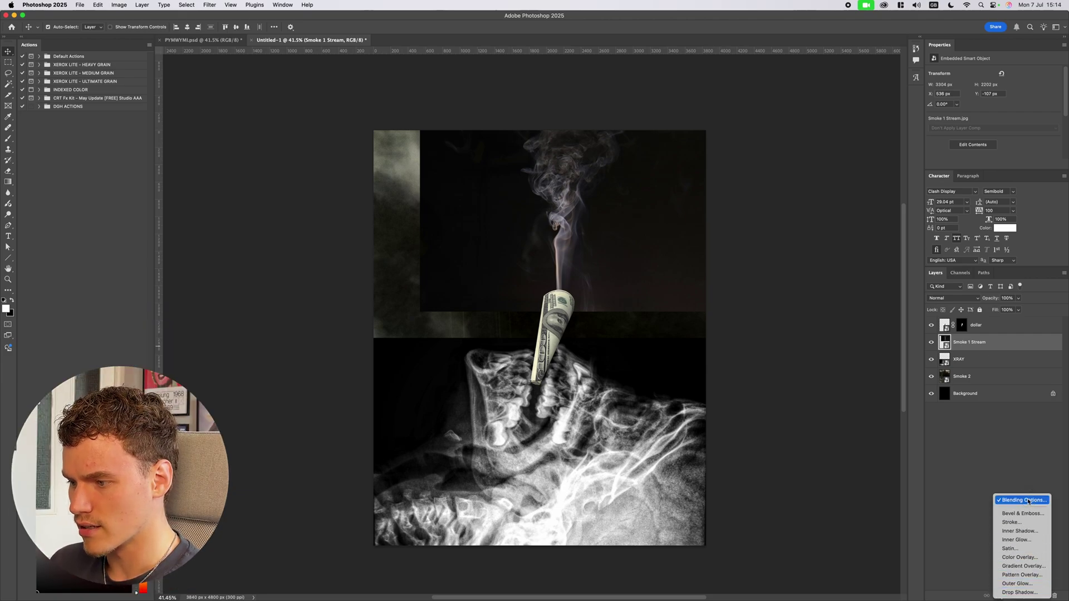
left_click(1027, 501)
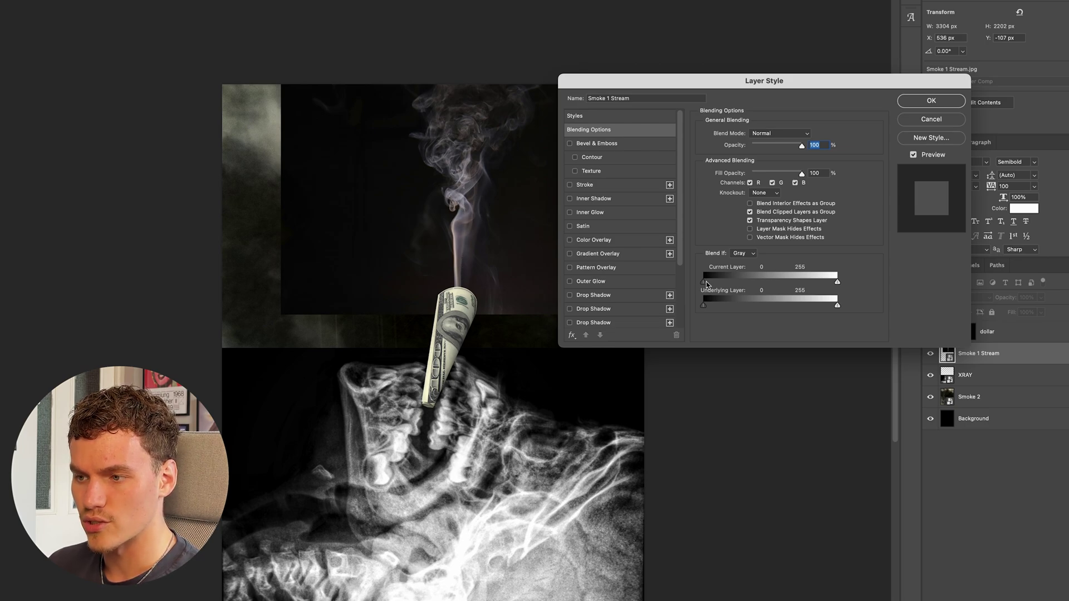
left_click_drag(704, 284, 799, 289)
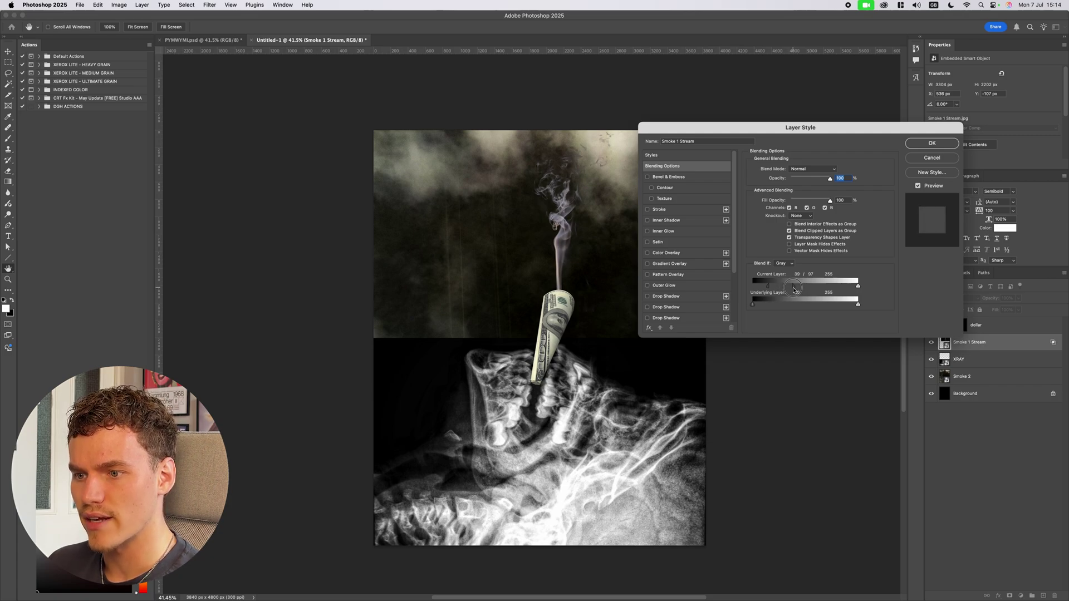
left_click_drag(793, 290, 785, 293)
left_click(925, 143)
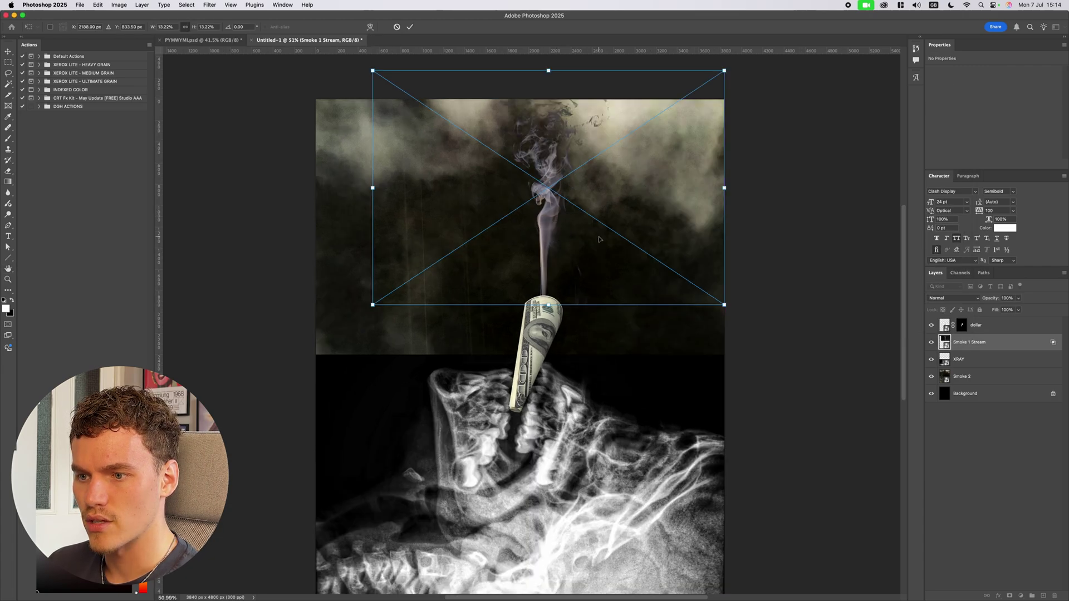
Step: Enlarge Smoke 1 Stream to about 13.6%, align it with the rolled bill's opening, raise it about 60 px and deselect it
left_click_drag(600, 233, 592, 234)
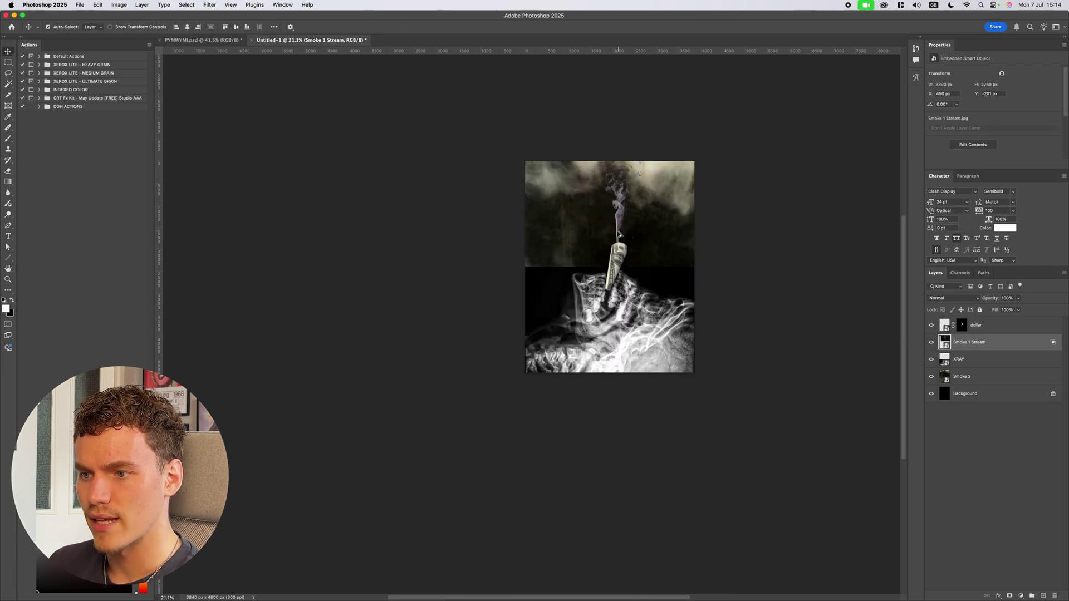
scroll(617, 225, "up", 5)
key("super+t")
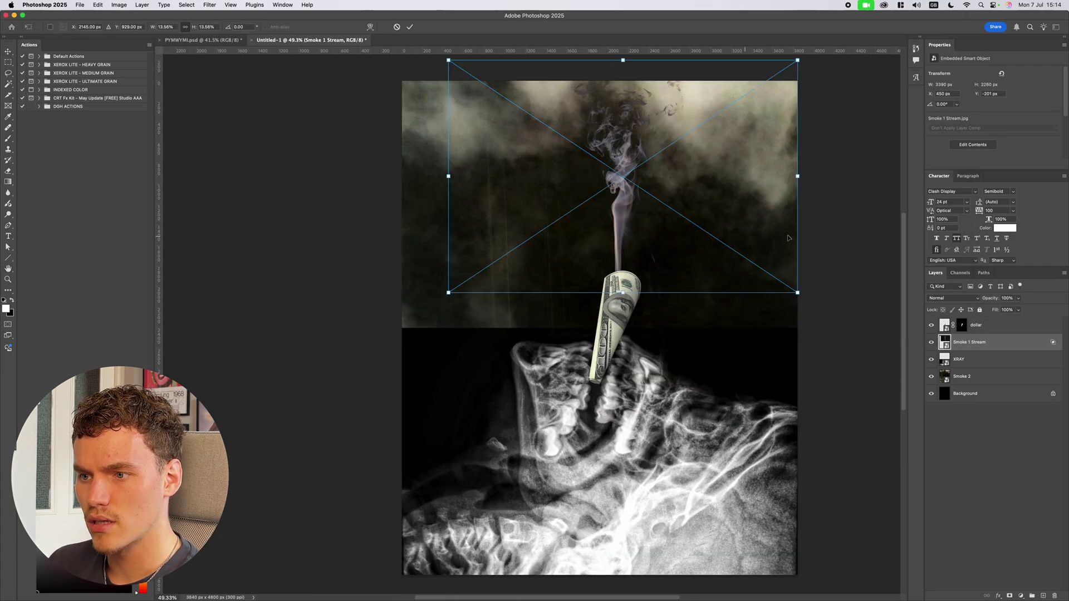
left_click_drag(711, 214, 711, 209)
key("Return")
scroll(619, 283, "down", 5)
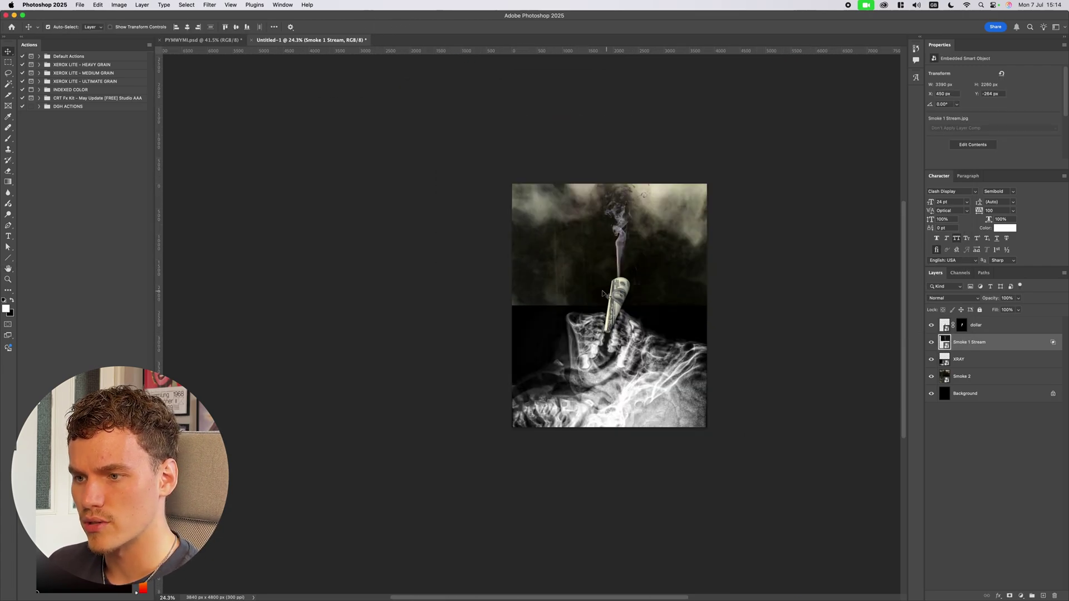
scroll(615, 239, "up", 4)
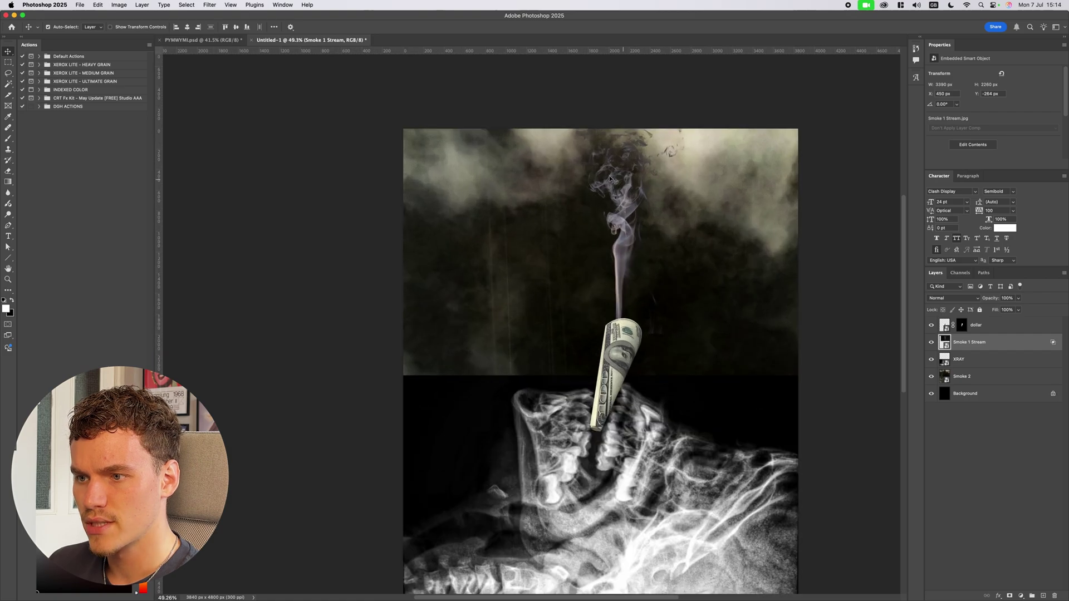
left_click(852, 241)
scroll(828, 251, "down", 1)
scroll(819, 251, "right", 2)
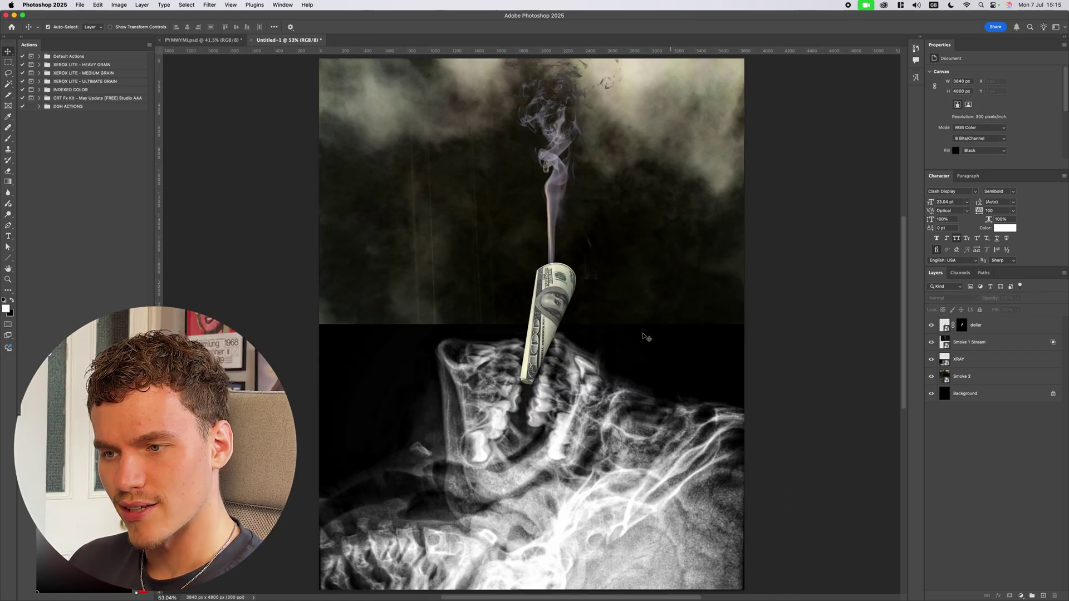
Step: Rearrange the layers so Smoke 2 sits directly above XRAY, and toggle Smoke 2's visibility to compare
left_click(970, 365)
left_click(931, 359)
left_click(931, 359)
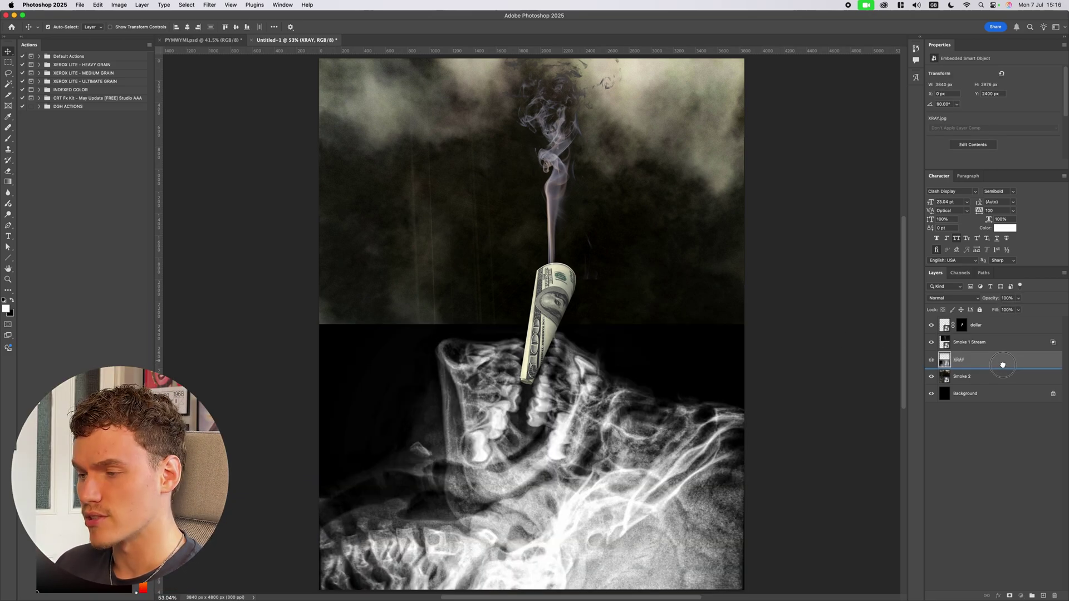
left_click_drag(1002, 364, 991, 352)
left_click(931, 359)
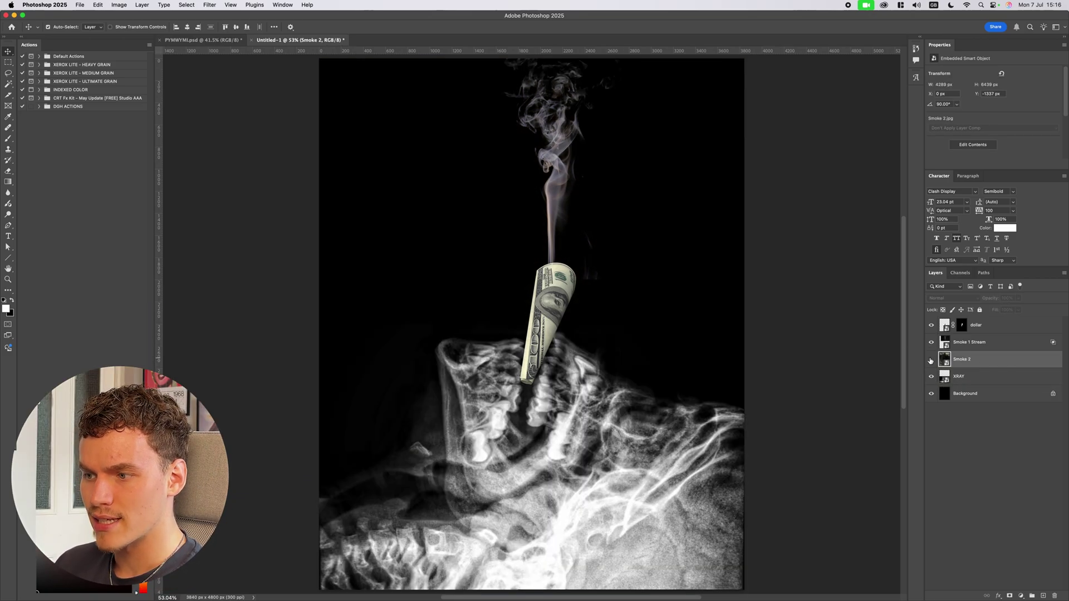
left_click(931, 359)
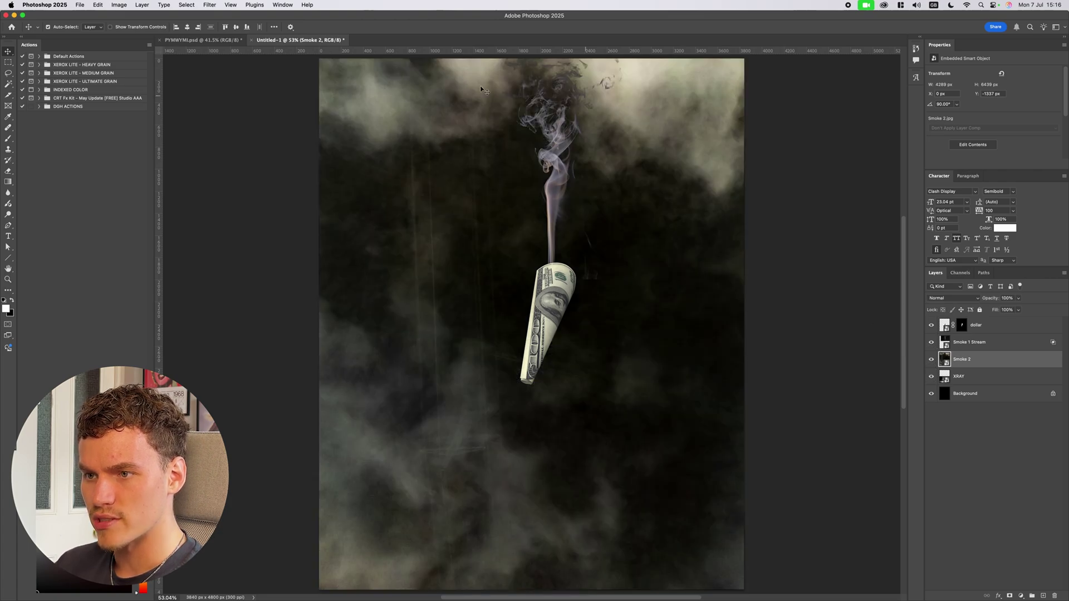
Step: Add a layer mask to Smoke 2 and enlarge the brush to 1700 px
left_click(1018, 596)
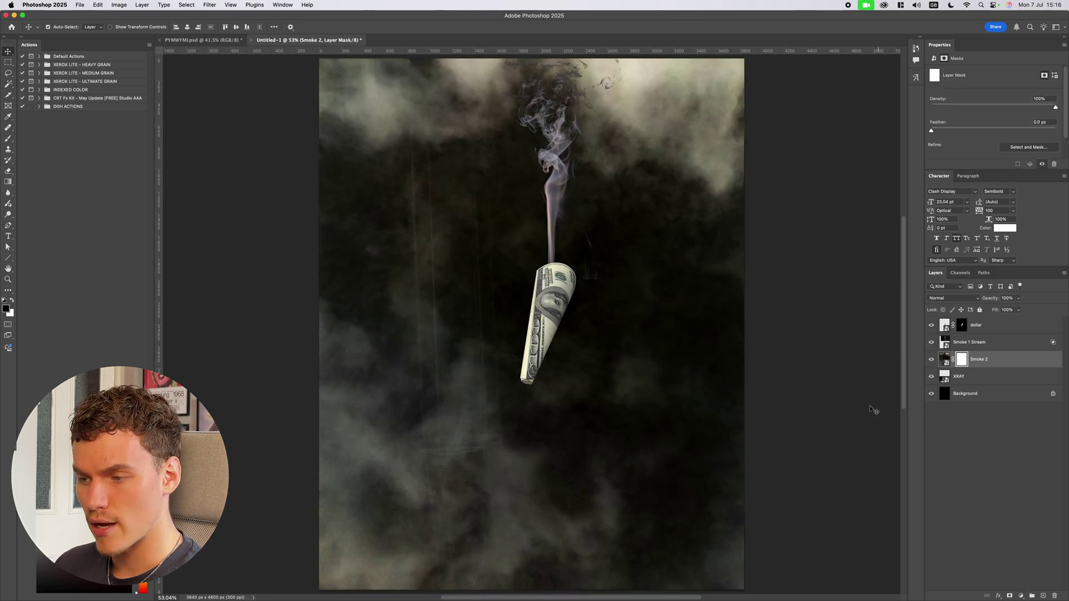
key("b")
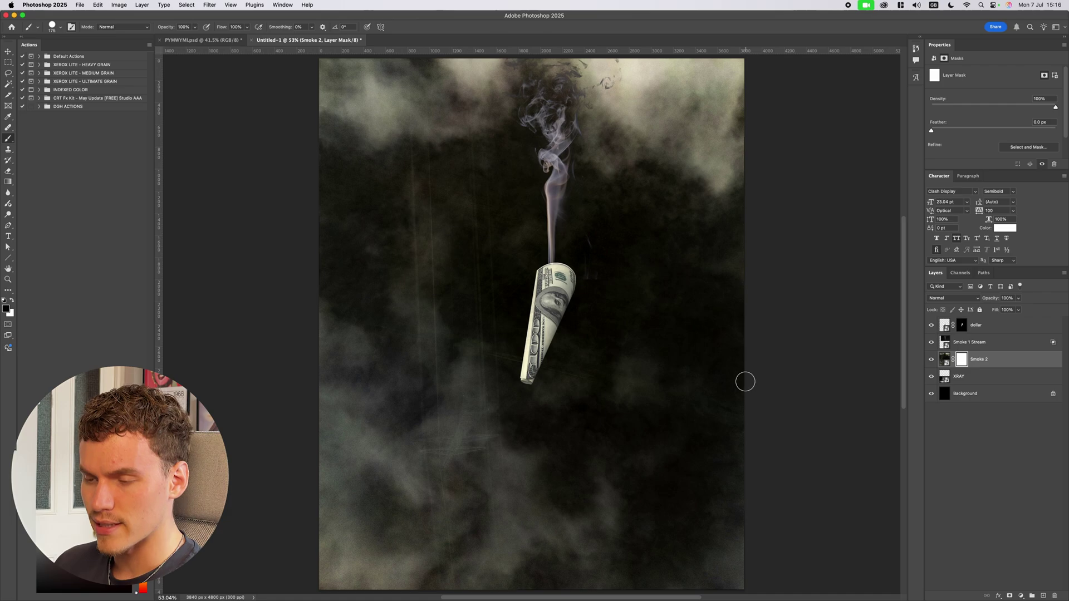
key("bracketright")
key("bracketright")
key("bracketright")
key("bracketright")
key("bracketright")
key("bracketright")
key("bracketright")
key("bracketright")
key("bracketright")
key("bracketright")
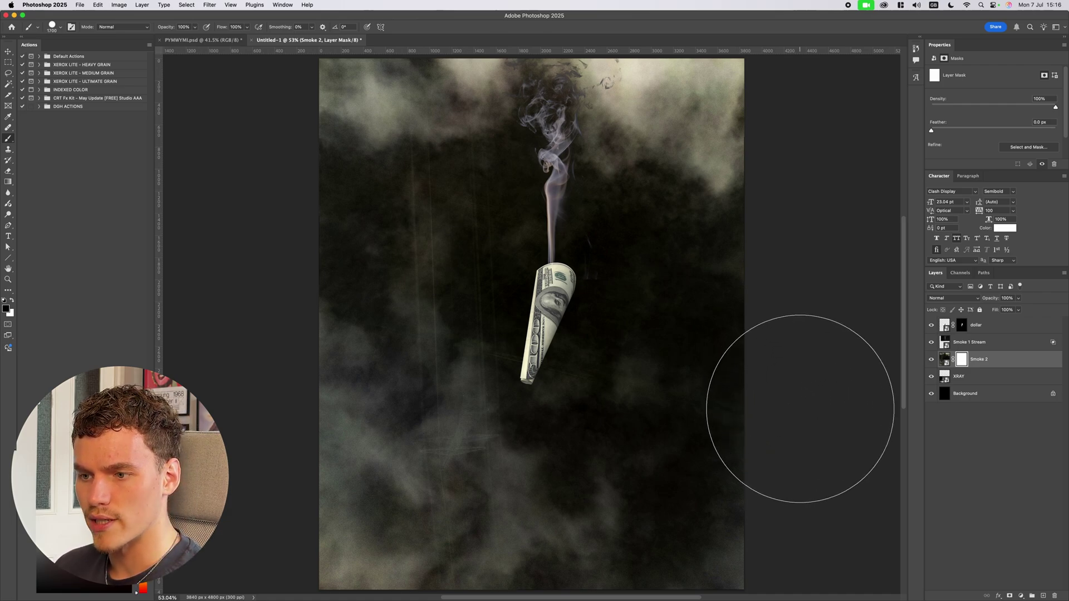
Step: Try masking out the lower part of Smoke 2 with the hard round brush, and undo the stroke
scroll(799, 405, "down", 1)
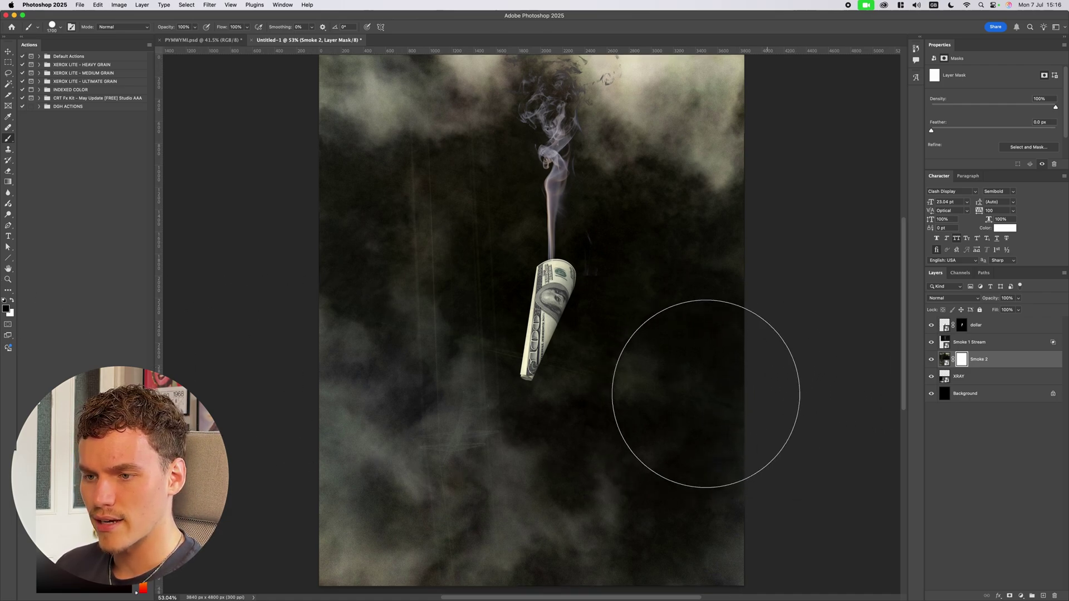
mouse_move(687, 394)
left_mouse_down()
mouse_move(512, 382)
mouse_move(327, 540)
left_mouse_up()
key("super+z")
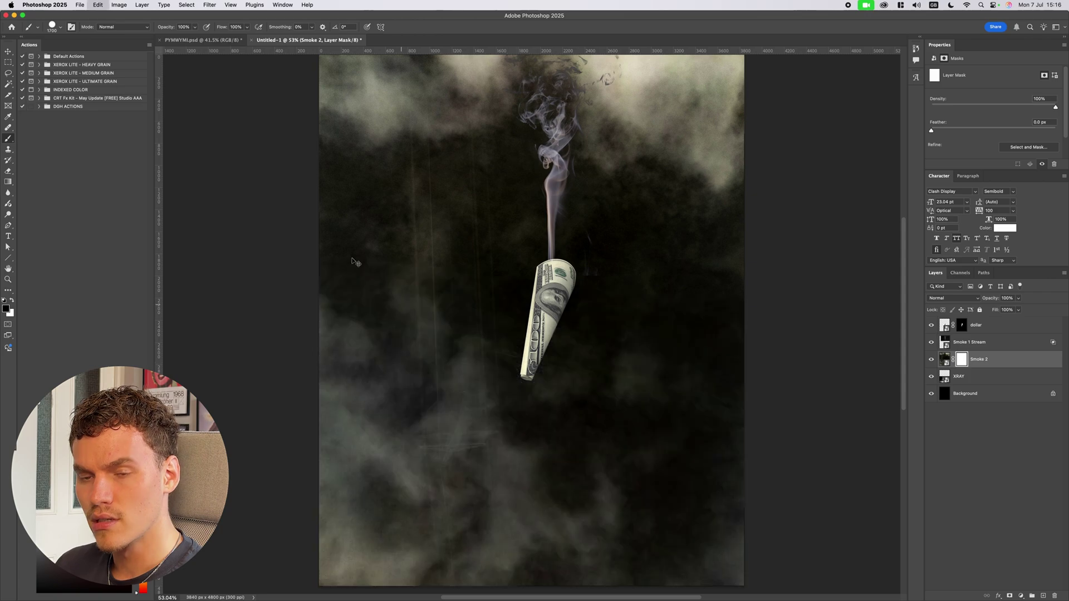
Step: Switch to the Soft Round brush with 0% hardness and mask out the lower half of Smoke 2 over the X-ray
left_click(56, 27)
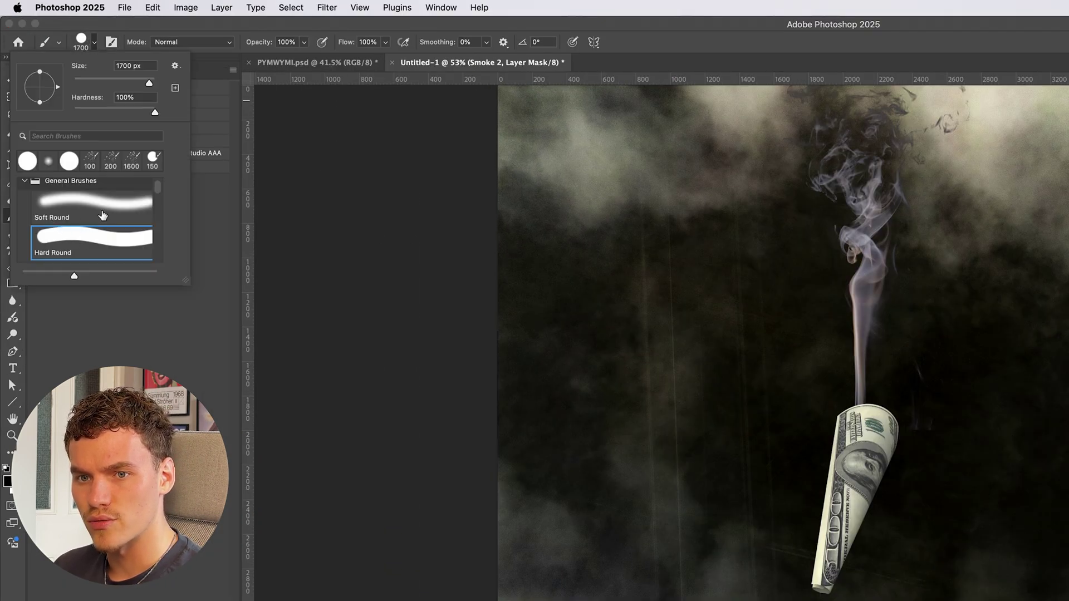
left_click(69, 205)
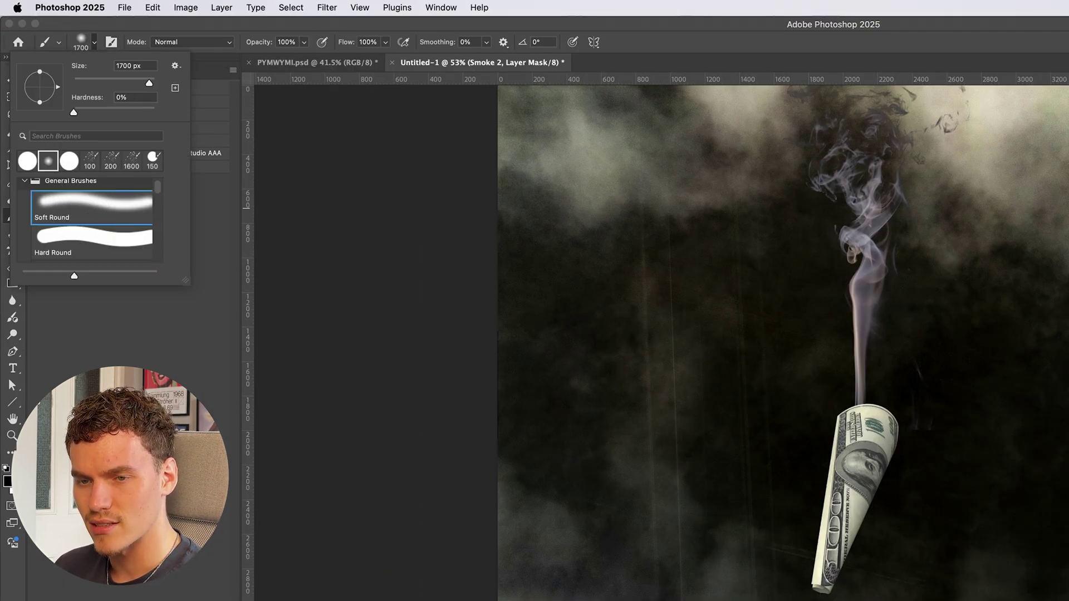
key("Return")
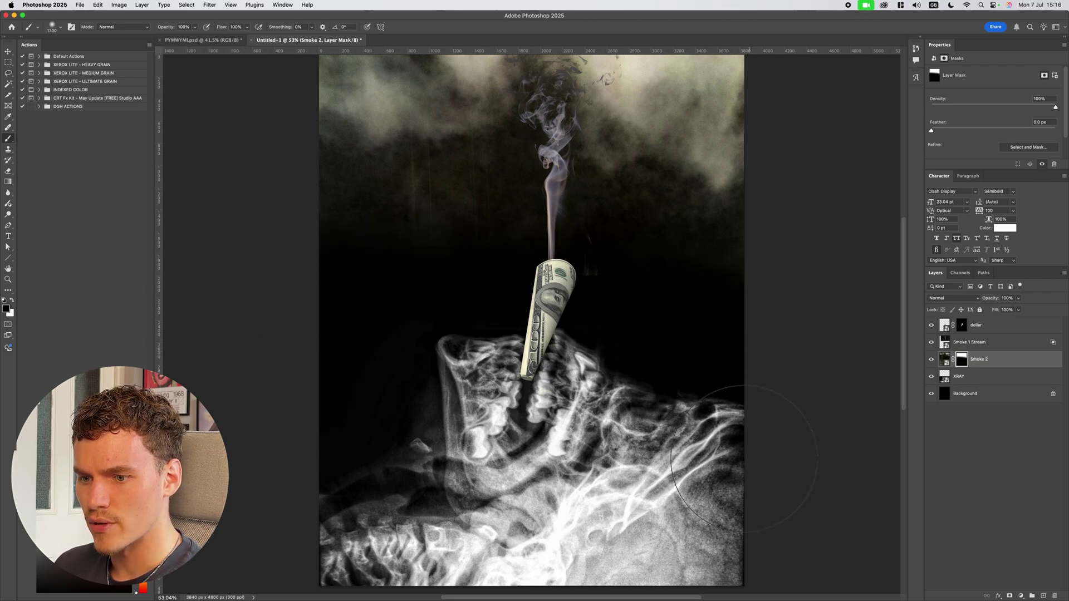
Step: Try painting white on the Smoke 2 mask to bring smoke back over the lower-left part of the X-ray
key("x")
mouse_move(348, 448)
left_mouse_down()
mouse_move(367, 320)
mouse_move(517, 540)
mouse_move(576, 523)
left_mouse_up()
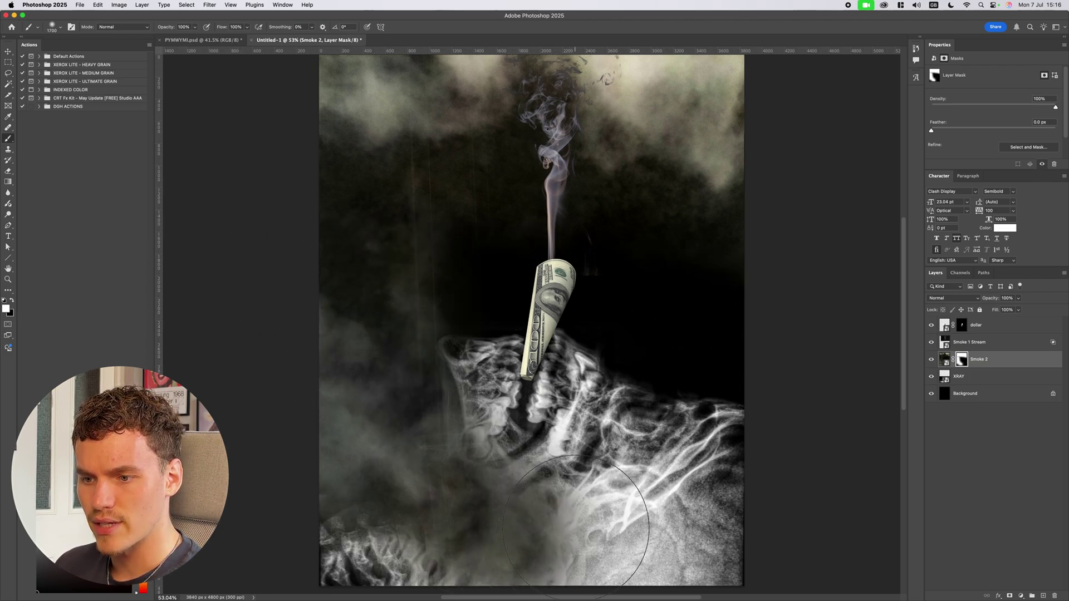
key("super+z")
mouse_move(440, 446)
left_mouse_down()
mouse_move(346, 513)
mouse_move(479, 455)
left_mouse_up()
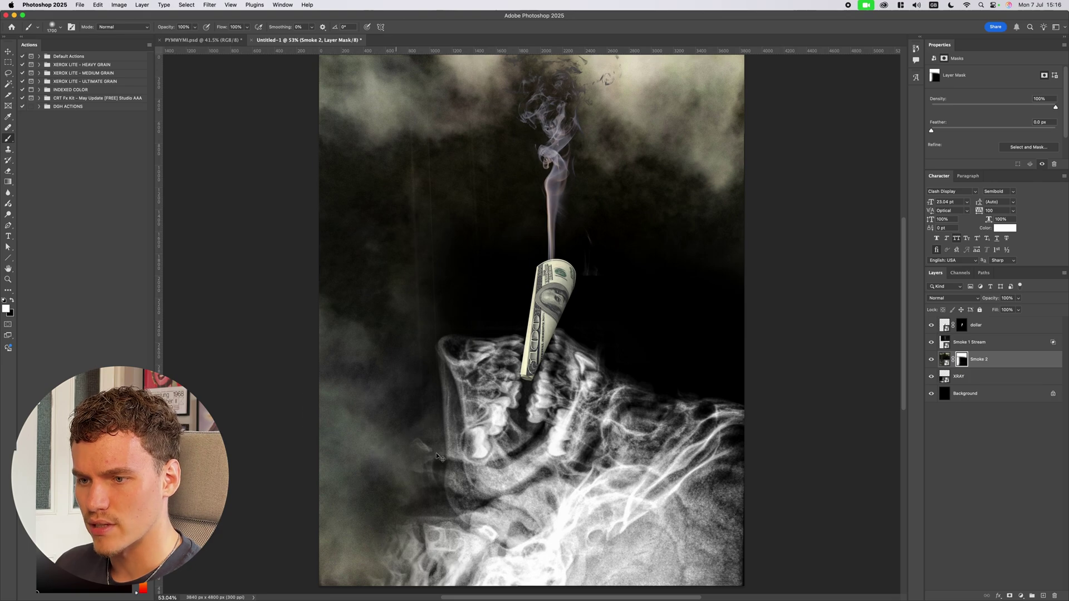
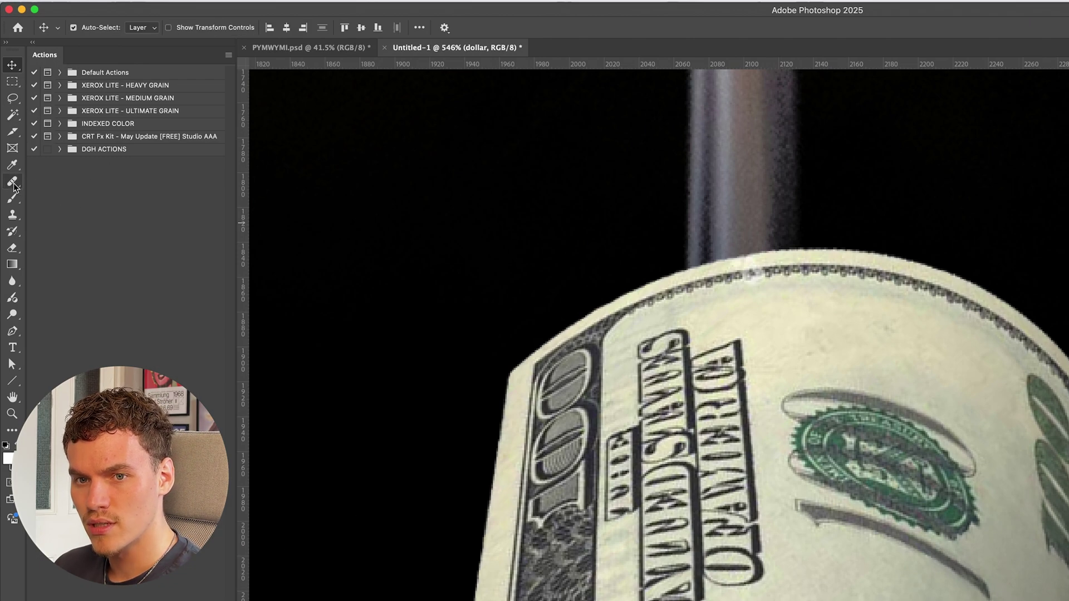
Step: Choose the Healing Brush, sample clean paper above the green seal and try to heal the seal on the dollar layer
left_click(12, 182)
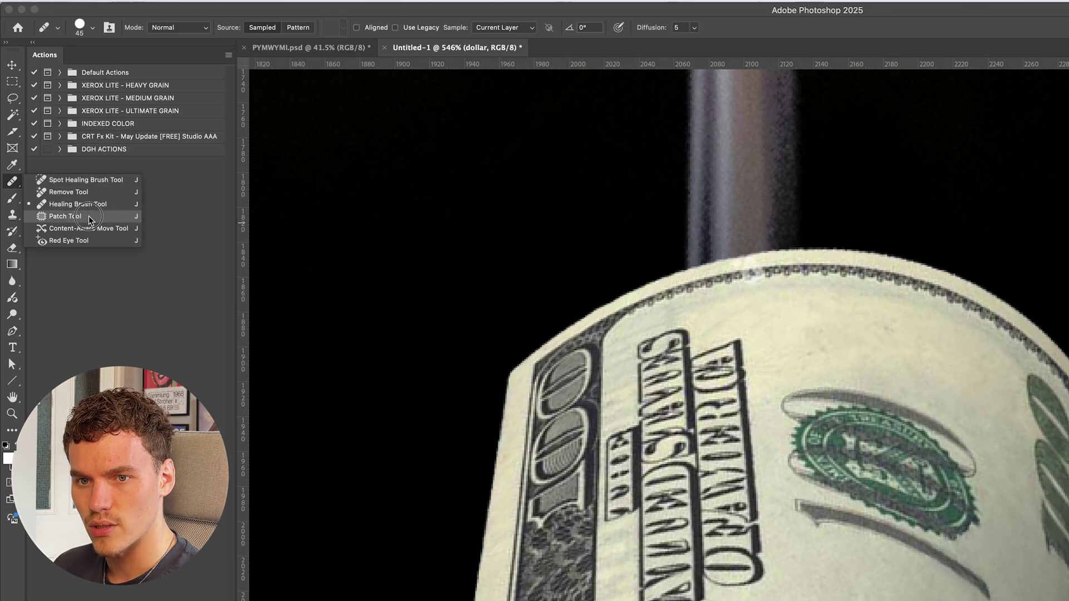
left_click_drag(85, 210, 85, 210)
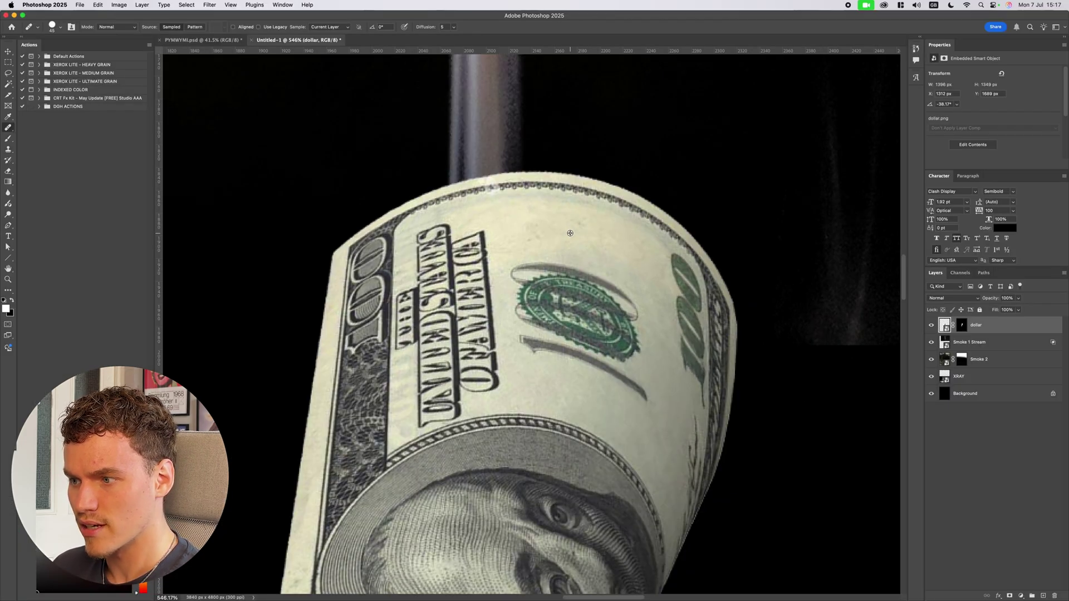
left_click(569, 232, "alt")
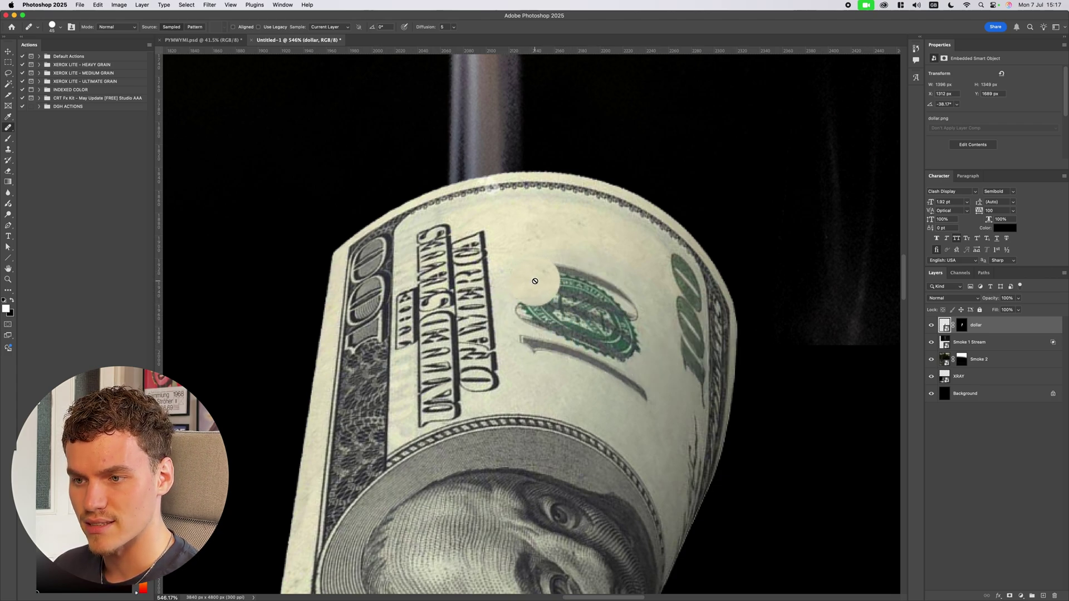
left_click(536, 281)
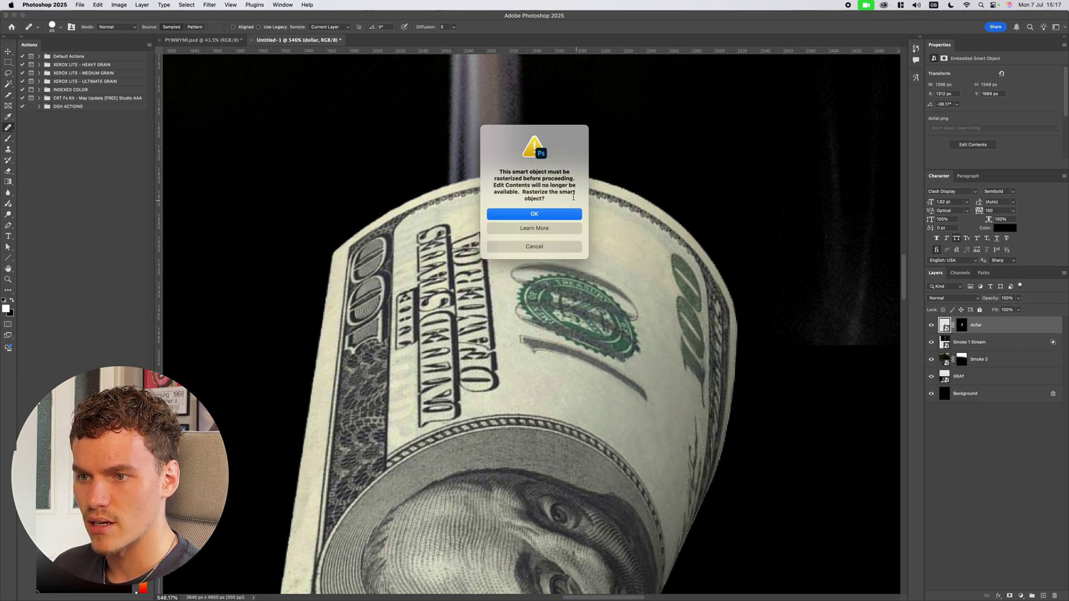
left_click(565, 217)
Step: Duplicate the dollar layer, hide the original and rasterize the copy for healing
key("ctrl+j")
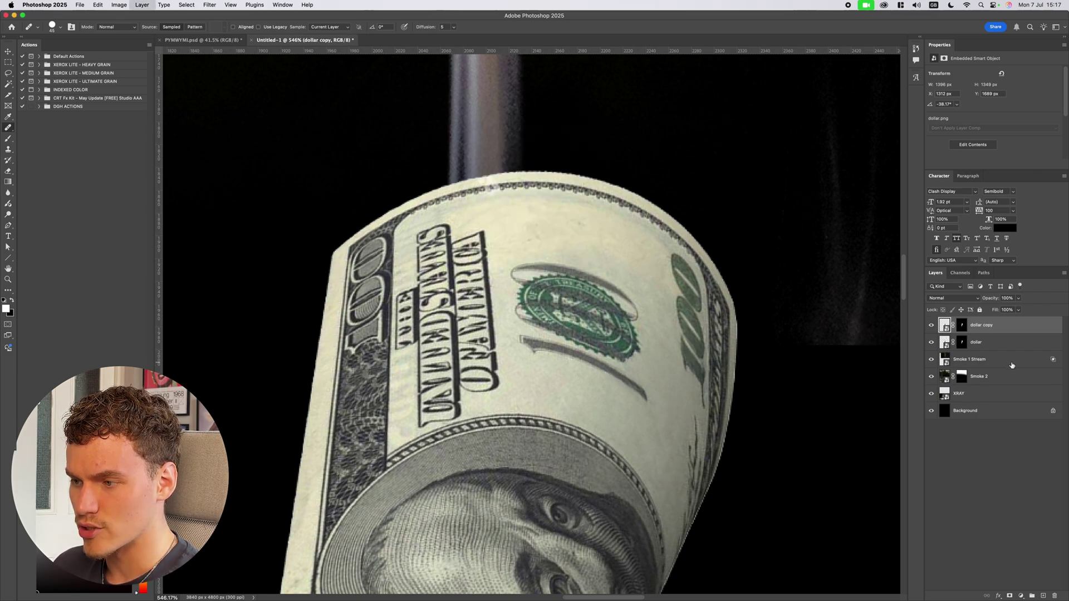
left_click(933, 343)
left_click(578, 301)
left_click(545, 218)
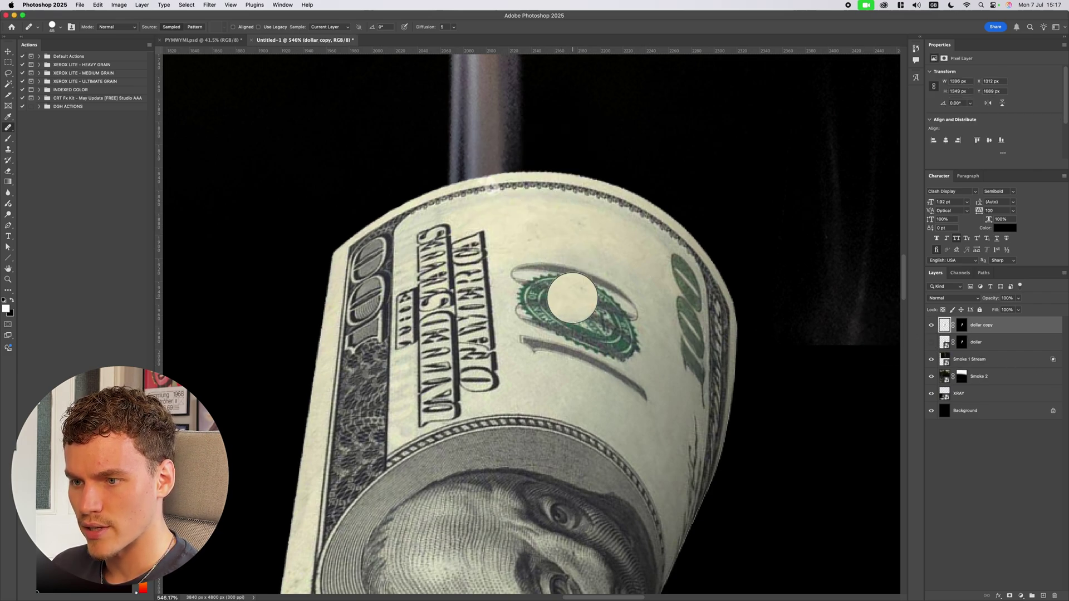
Step: Heal away the green seal and the markings around it on the dollar copy, resampling clean paper to even out the stains
mouse_move(528, 274)
left_mouse_down()
mouse_move(544, 268)
mouse_move(622, 304)
mouse_move(628, 317)
mouse_move(531, 307)
mouse_move(573, 348)
mouse_move(668, 382)
mouse_move(625, 337)
mouse_move(621, 302)
mouse_move(670, 419)
mouse_move(611, 303)
left_mouse_up()
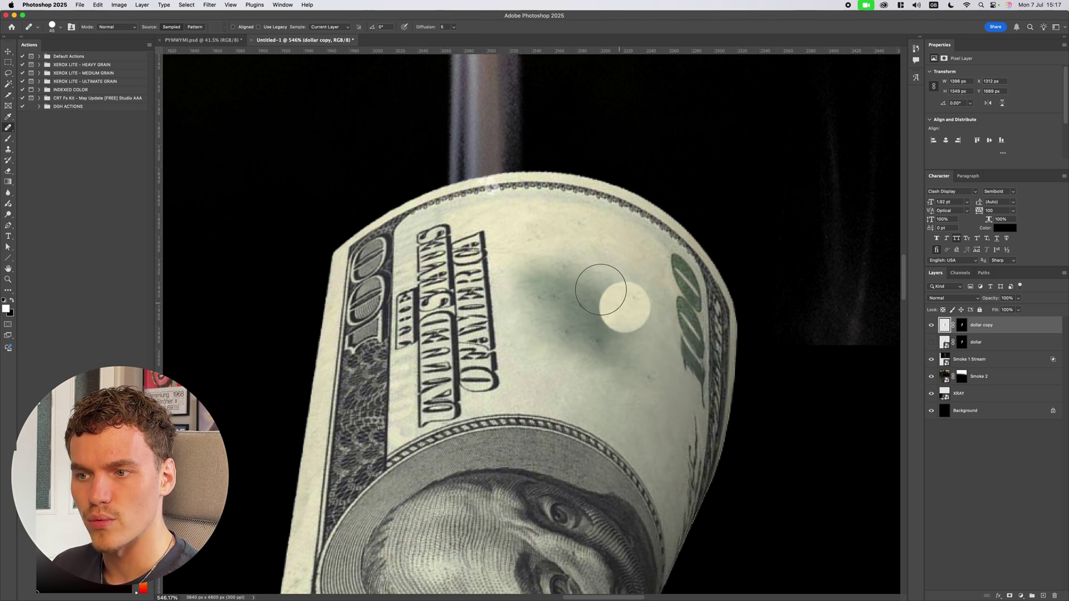
left_click(592, 238, "alt")
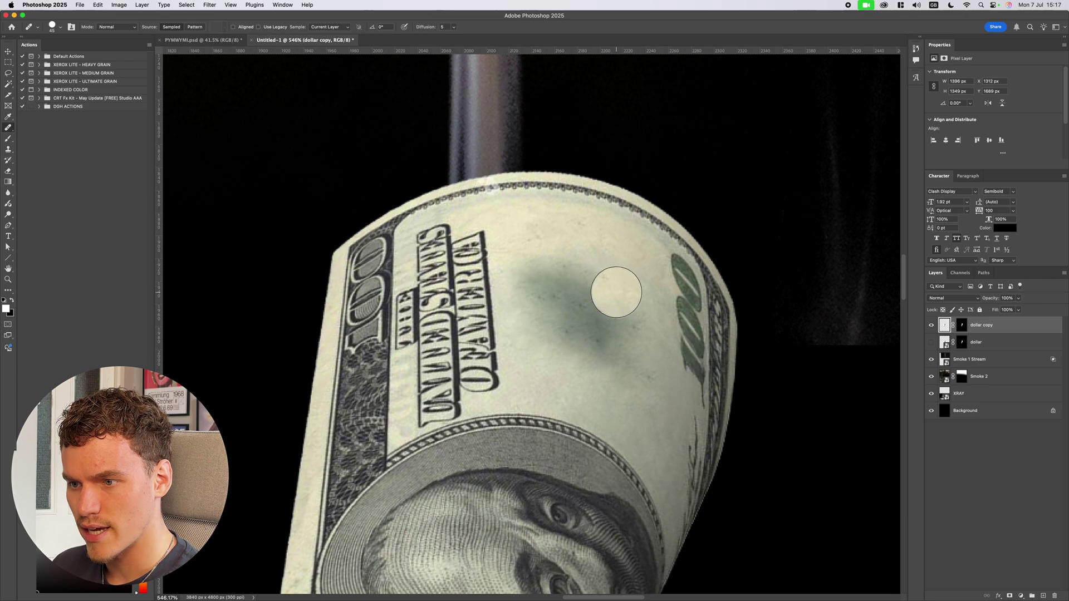
left_click(584, 300)
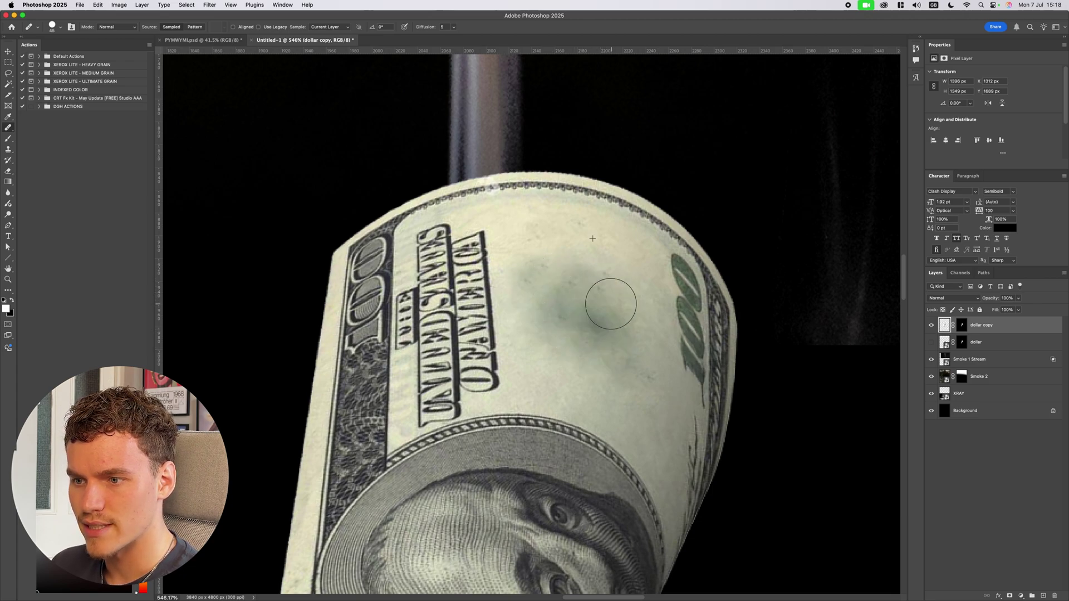
left_click(596, 325)
left_click(544, 382, "alt")
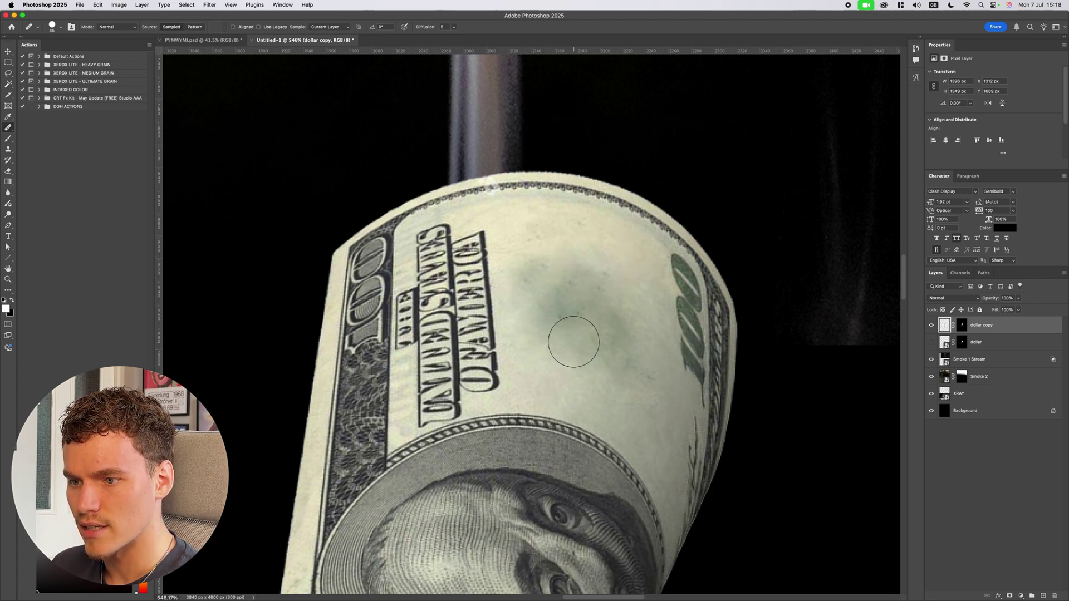
left_click(601, 326)
left_click(539, 312)
left_click(541, 275)
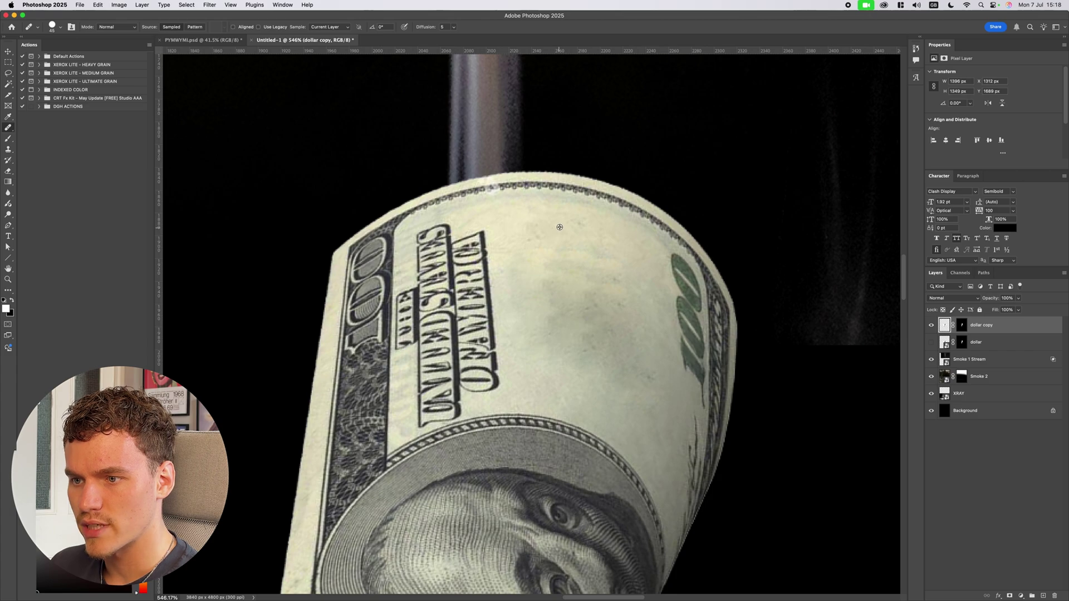
left_click(559, 227, "alt")
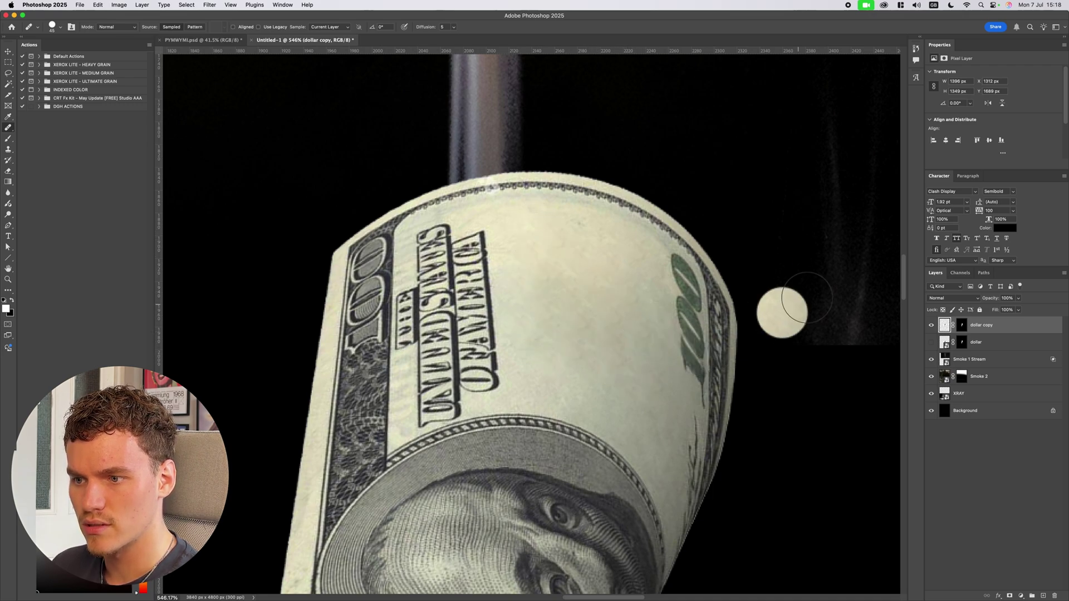
Step: Place DGH-LOGO in the document, scale it down and position it on the bill's cleared area beside the green 100
key("v")
scroll(835, 272, "down", 5)
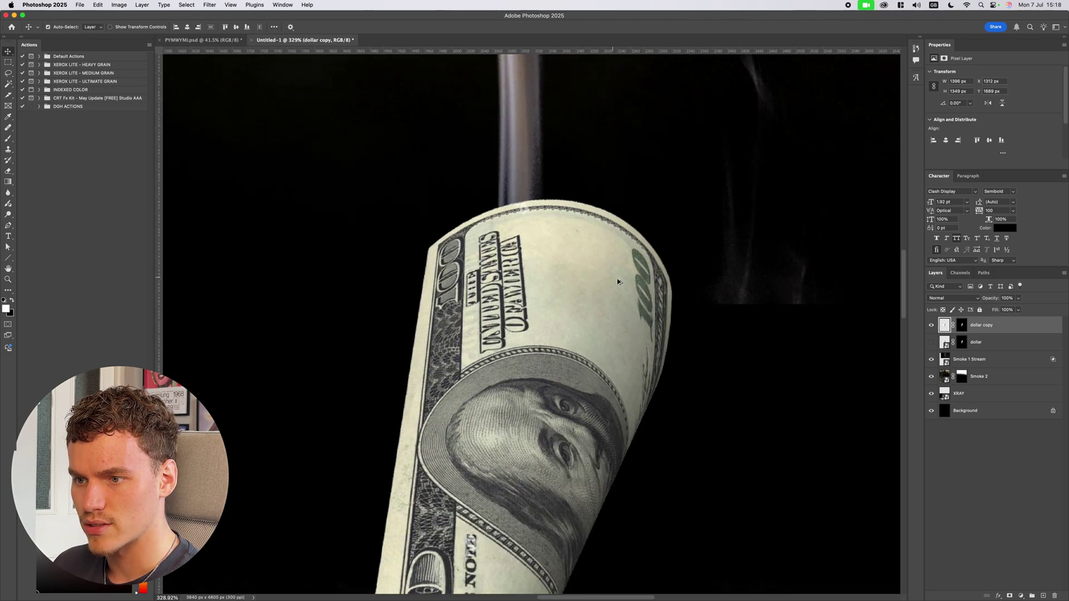
scroll(617, 281, "down", 4)
scroll(618, 281, "up", 3)
key("super+v")
scroll(681, 361, "down", 8)
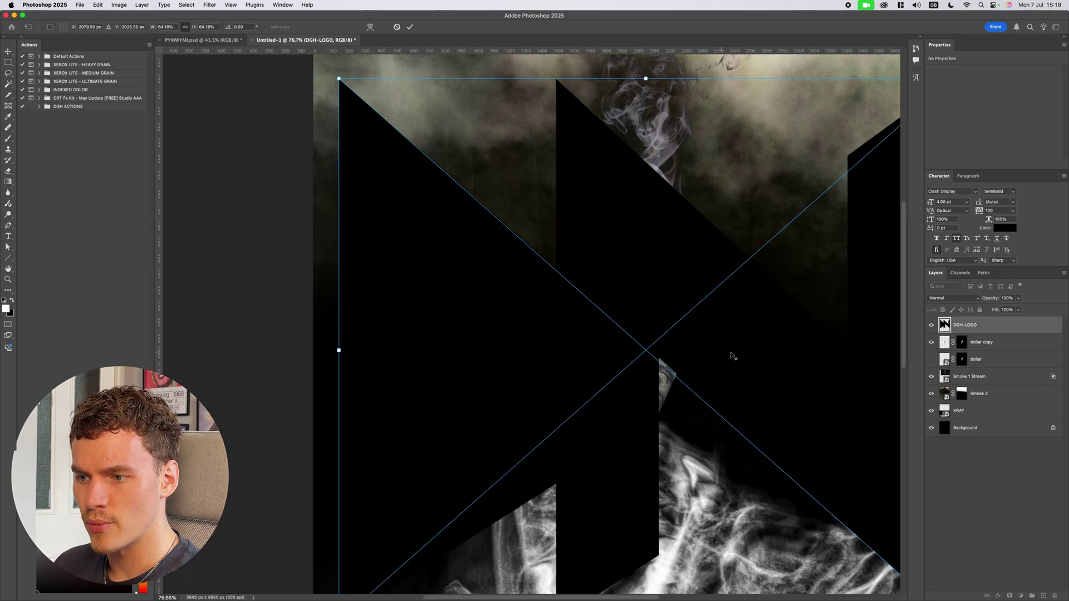
scroll(740, 355, "right", 2)
scroll(635, 350, "up", 5)
left_click_drag(771, 351, 636, 337)
scroll(629, 353, "up", 4)
key("Return")
scroll(637, 338, "up", 1)
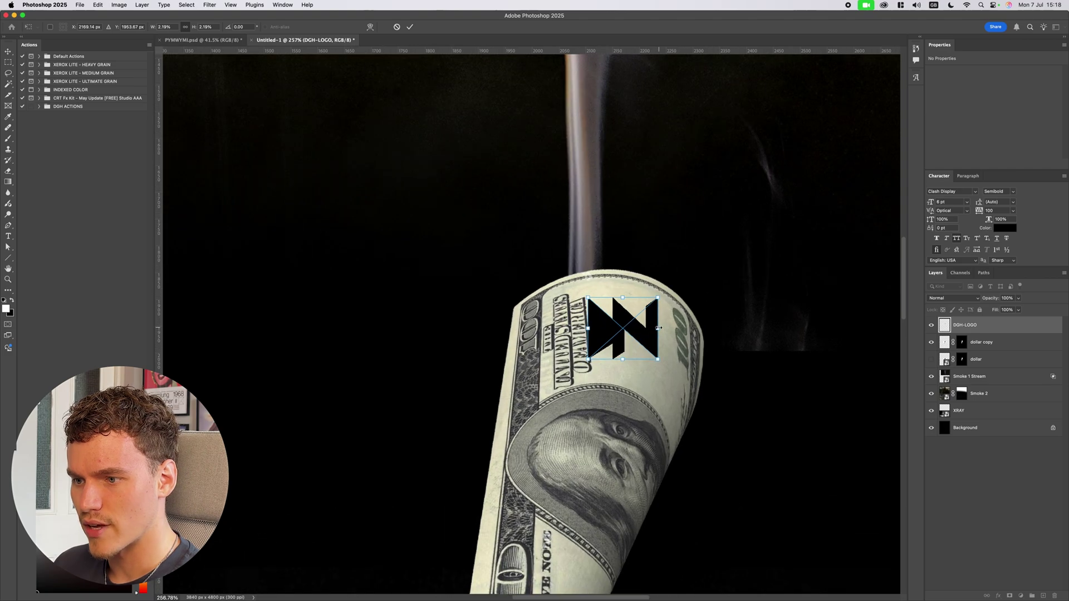
scroll(640, 335, "up", 2)
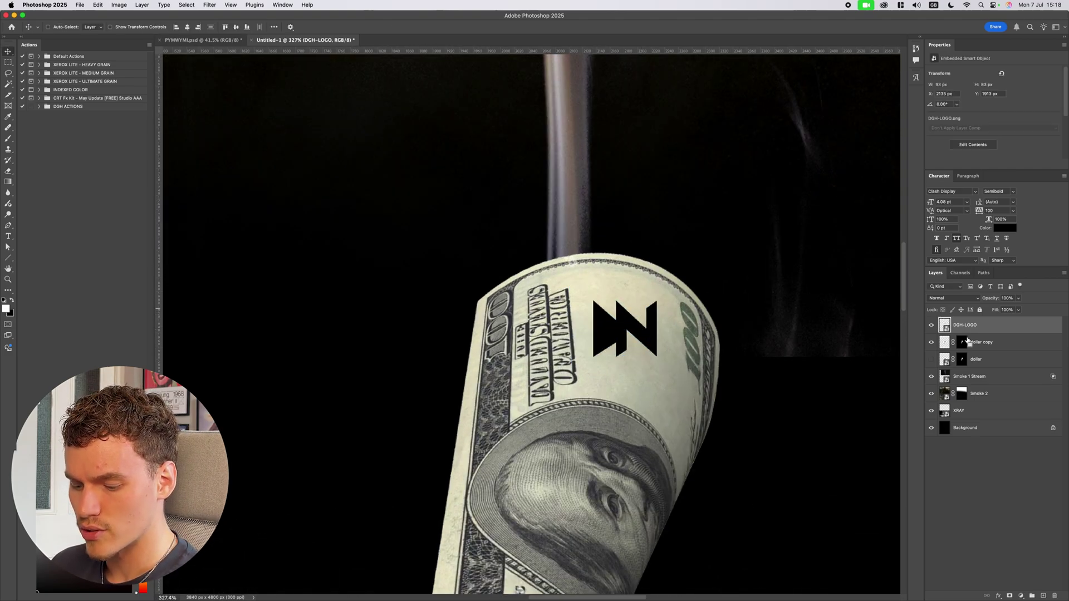
Step: Group DGH-LOGO and give the group a Color Overlay in #2b2a28, sampled from the bill's dark lettering
key("super+g")
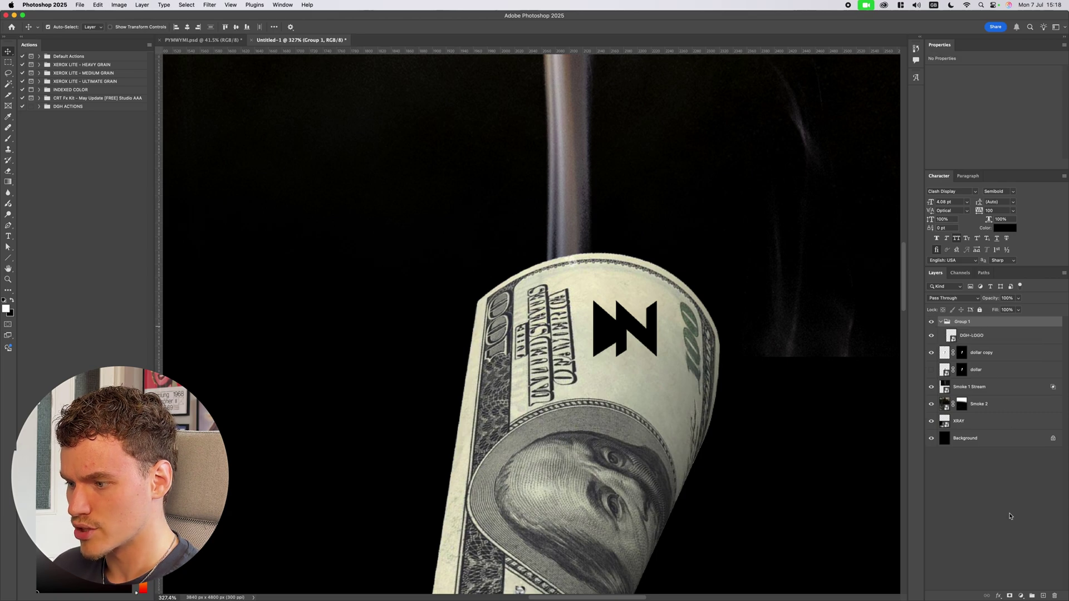
left_click(998, 595)
left_click(1013, 563)
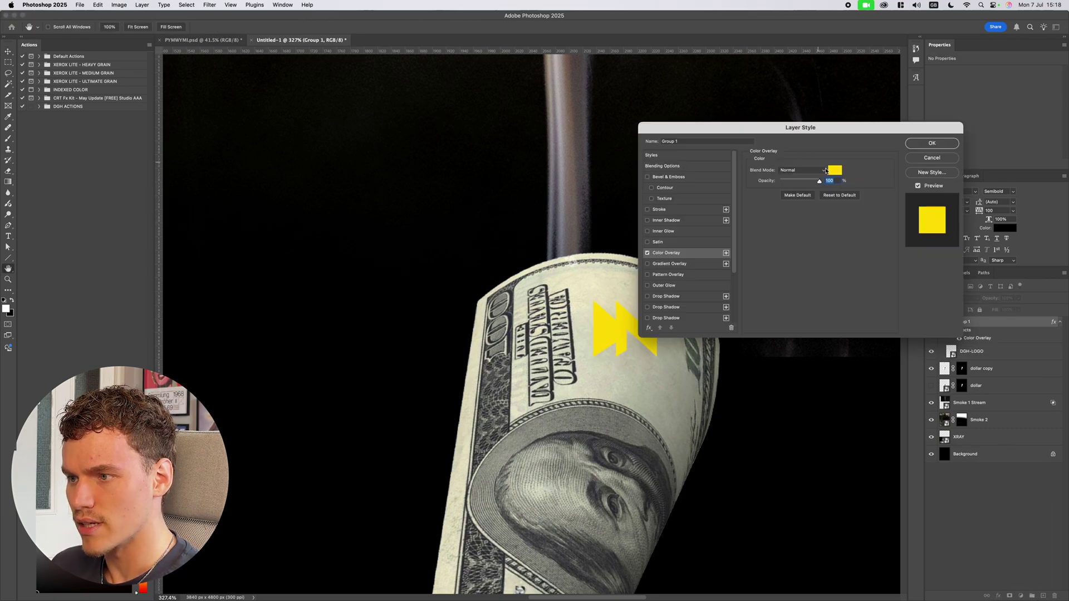
left_click(830, 170)
scroll(574, 338, "up", 5)
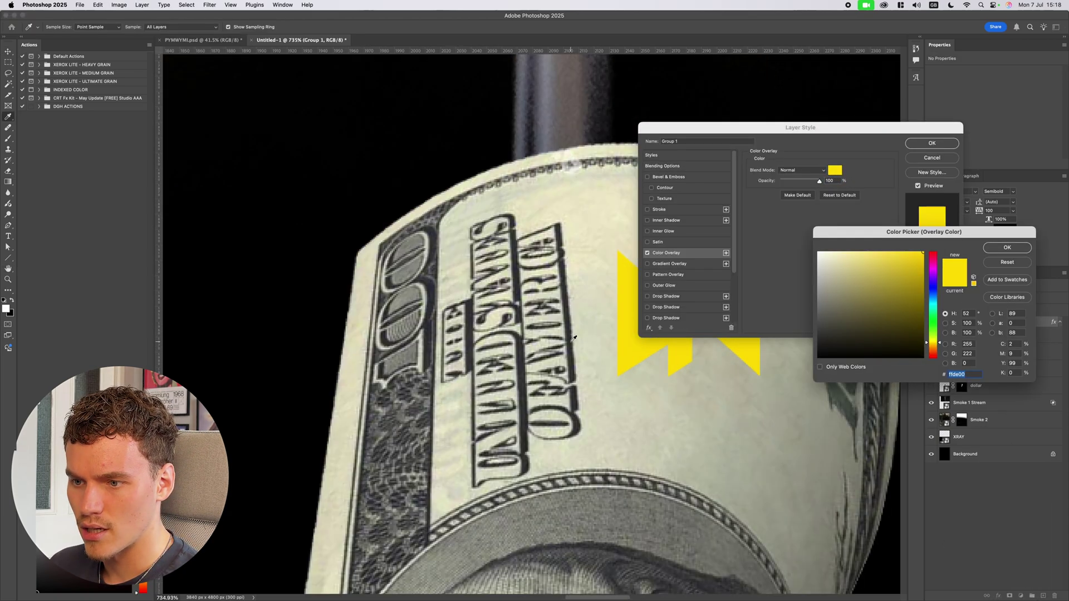
left_click(574, 346)
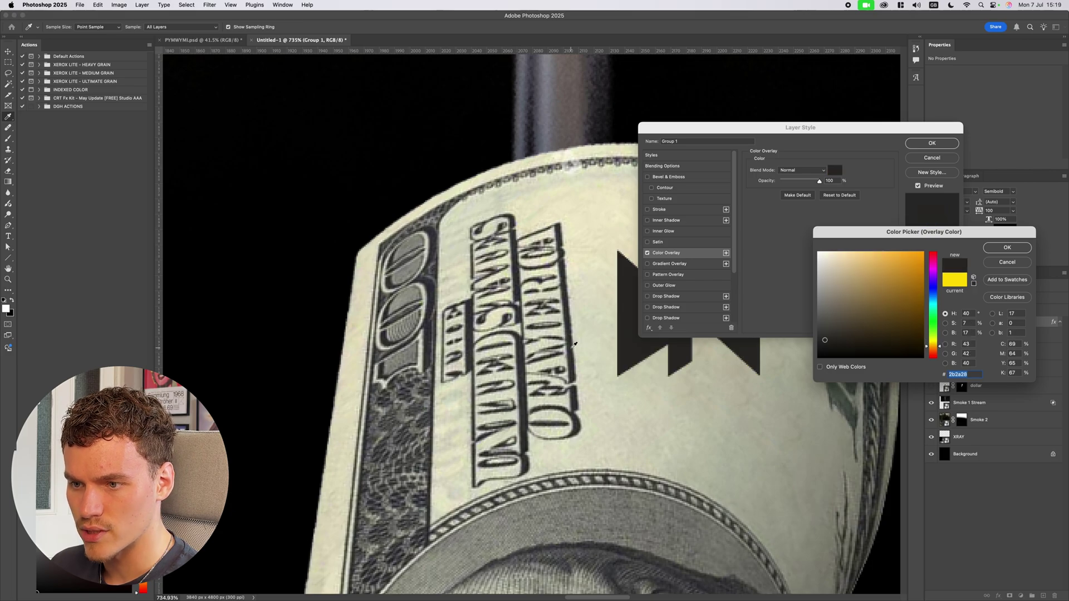
left_click(989, 251)
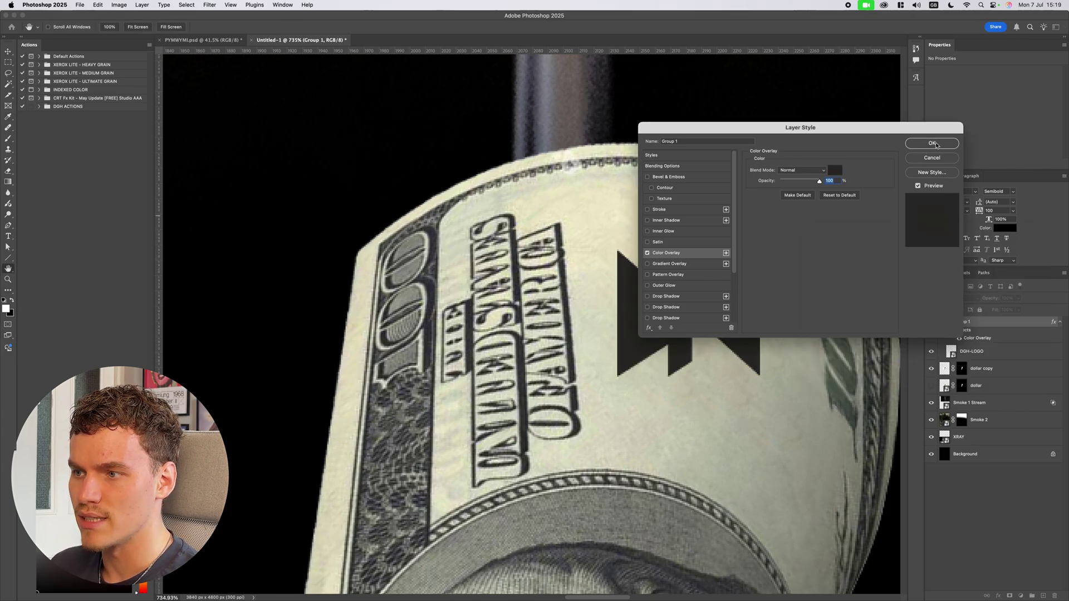
left_click(932, 144)
Step: Rotate the logo to -88.77° and place it between the bill's lettering and the green 100
scroll(709, 301, "down", 5)
scroll(708, 300, "up", 3)
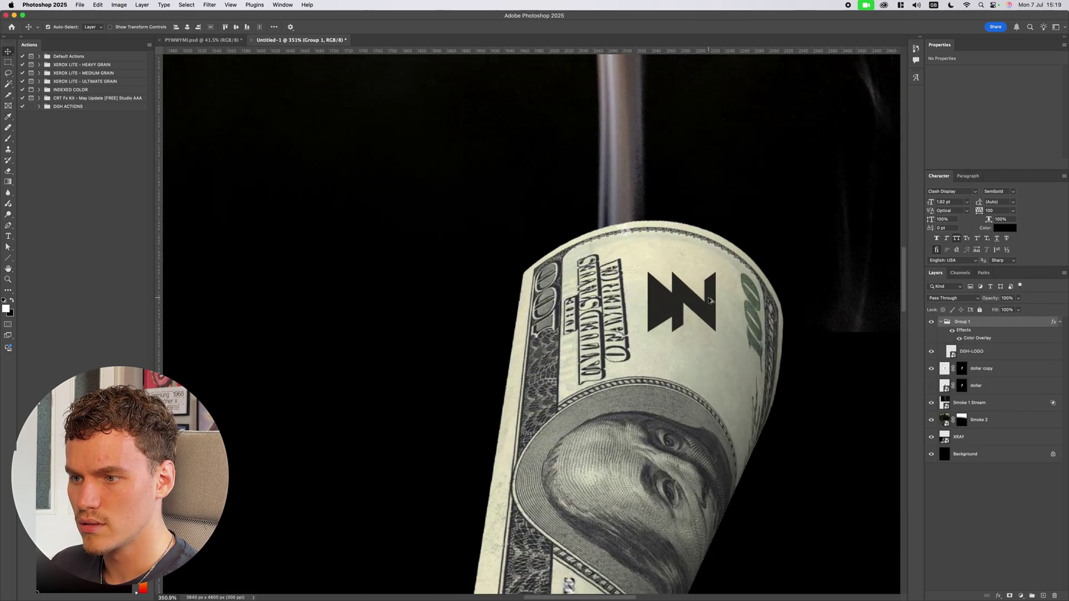
left_click(708, 300)
scroll(708, 301, "up", 2)
scroll(724, 323, "down", 2)
key("super+t")
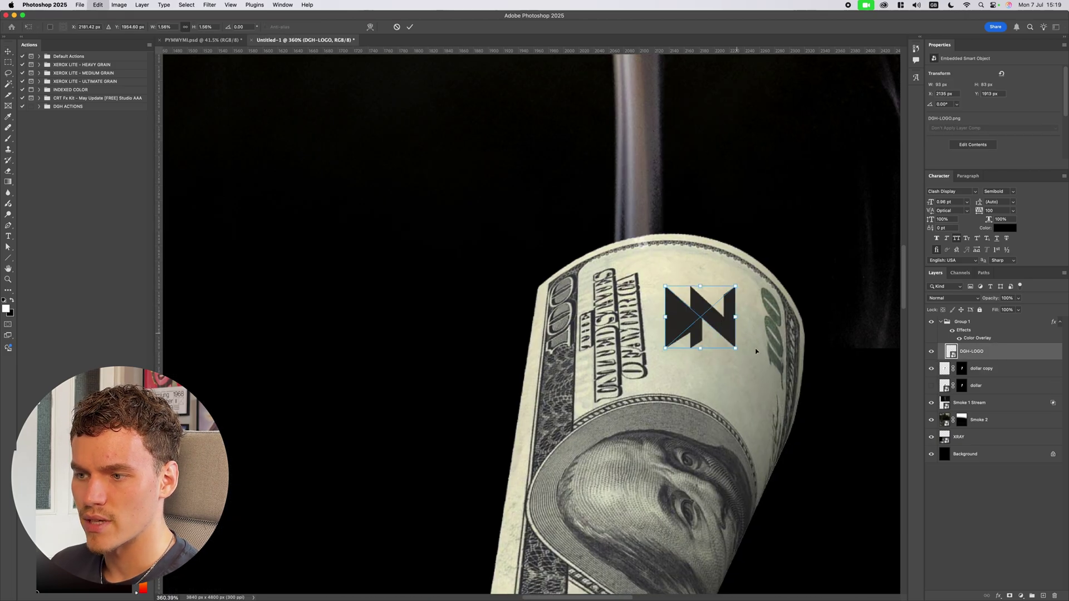
left_click_drag(755, 351, 740, 274)
scroll(722, 299, "up", 5)
left_click_drag(810, 346, 804, 311)
scroll(808, 304, "down", 4)
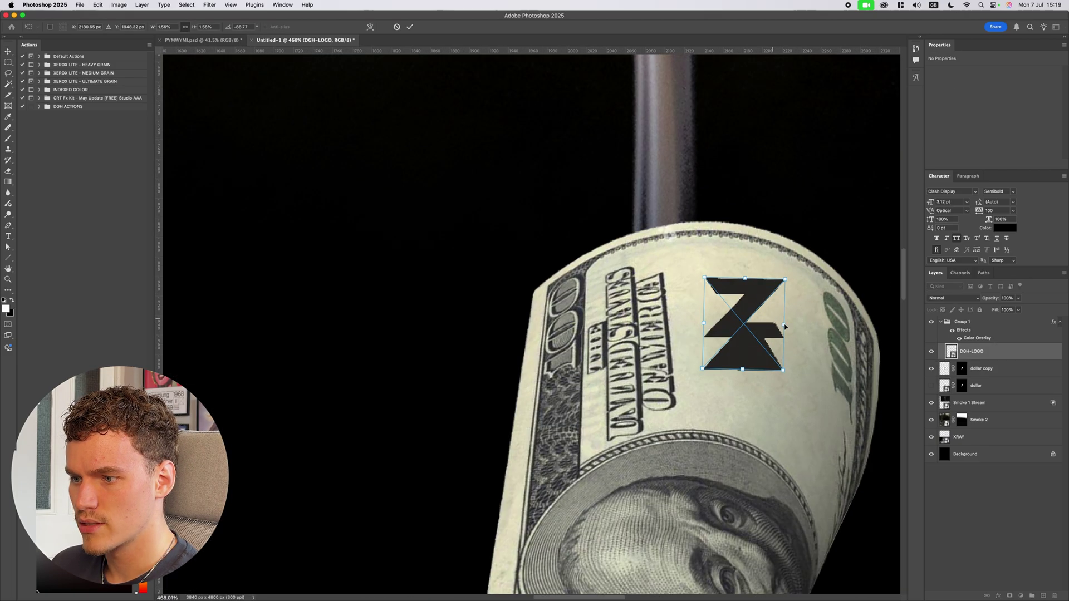
scroll(753, 324, "up", 1)
key("Return")
scroll(752, 325, "right", 4)
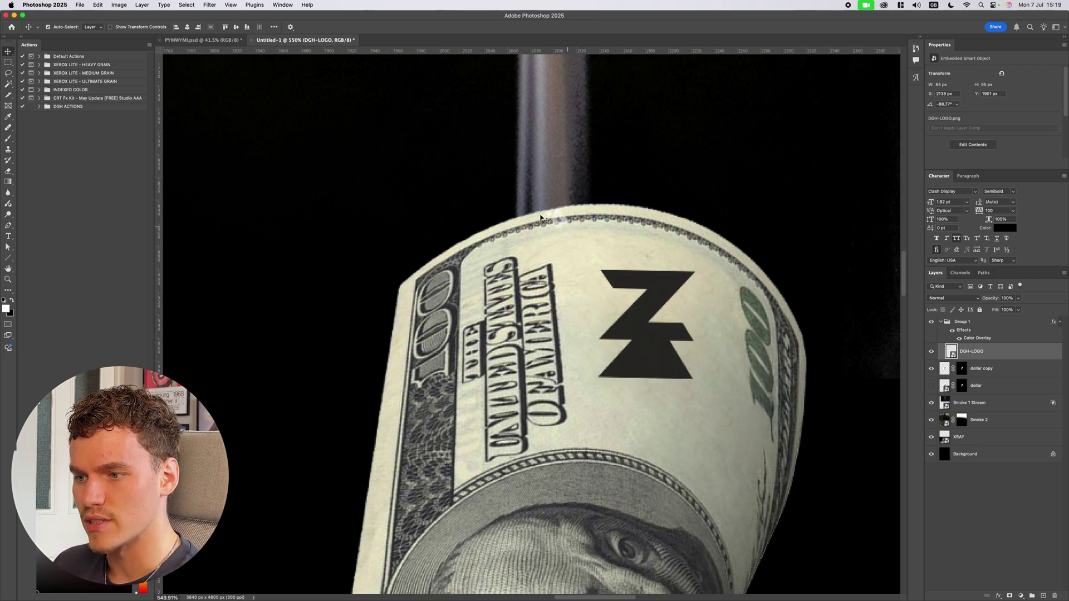
Step: Start a Warp transform on the logo, try bulging its left edge outward, and undo that bulge
left_click(97, 4)
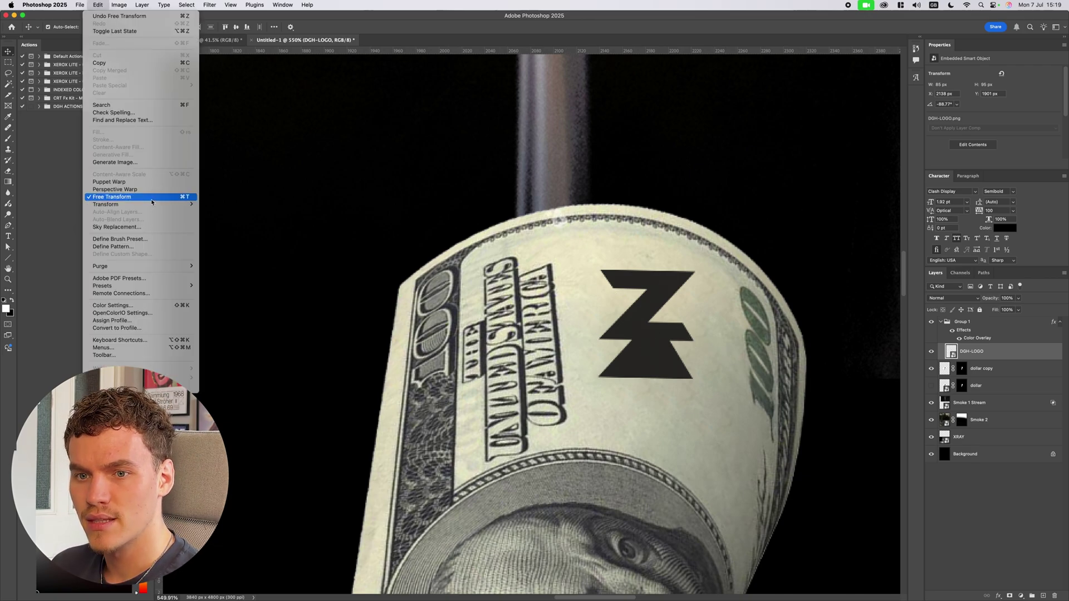
mouse_move(139, 206)
left_click(245, 259)
scroll(606, 334, "up", 6)
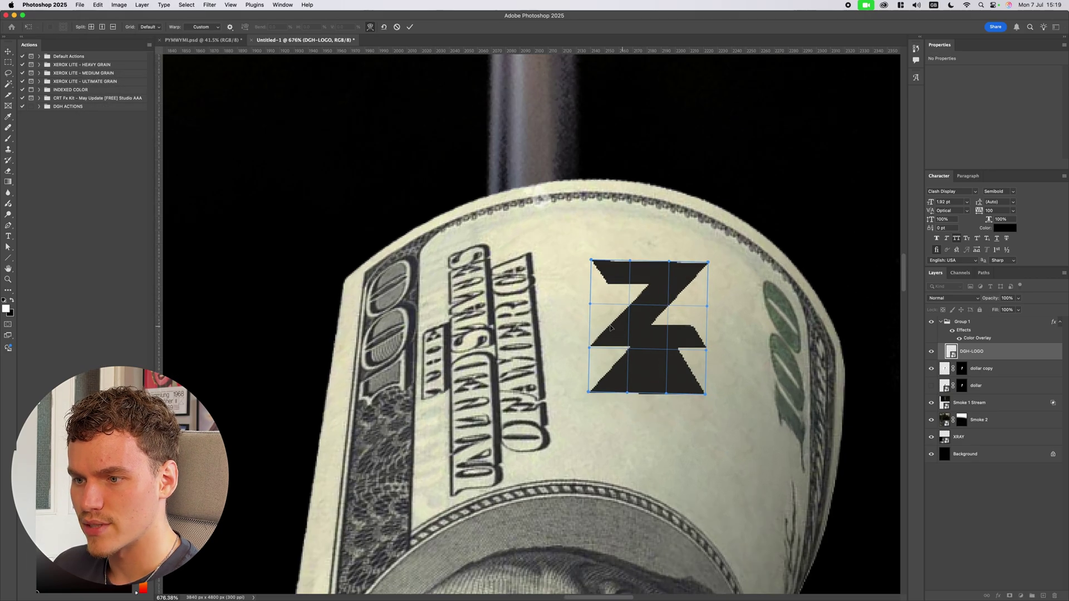
scroll(585, 340, "down", 3)
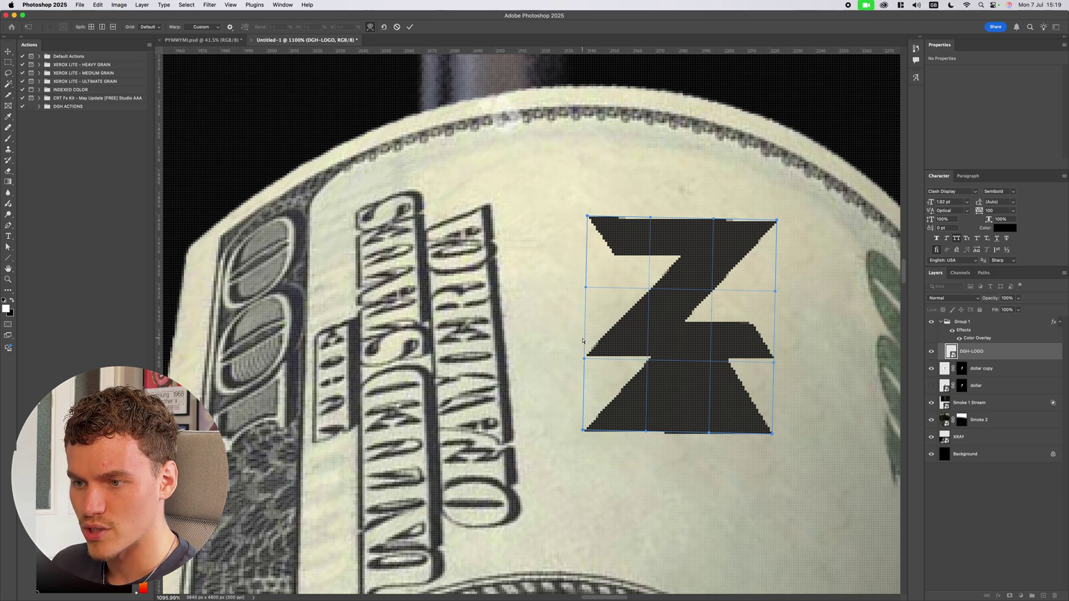
left_click_drag(584, 343, 577, 339)
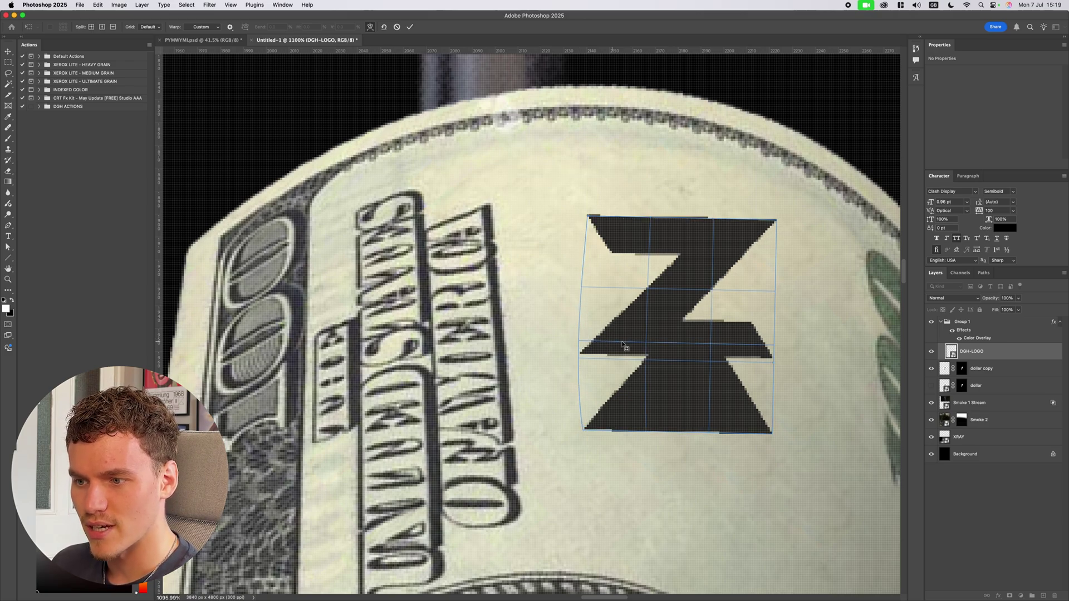
key("super+z")
Step: Pull the logo's upper-left, upper-right and lower-right warp corners outward to follow the bill's perspective
left_click_drag(588, 218, 561, 194)
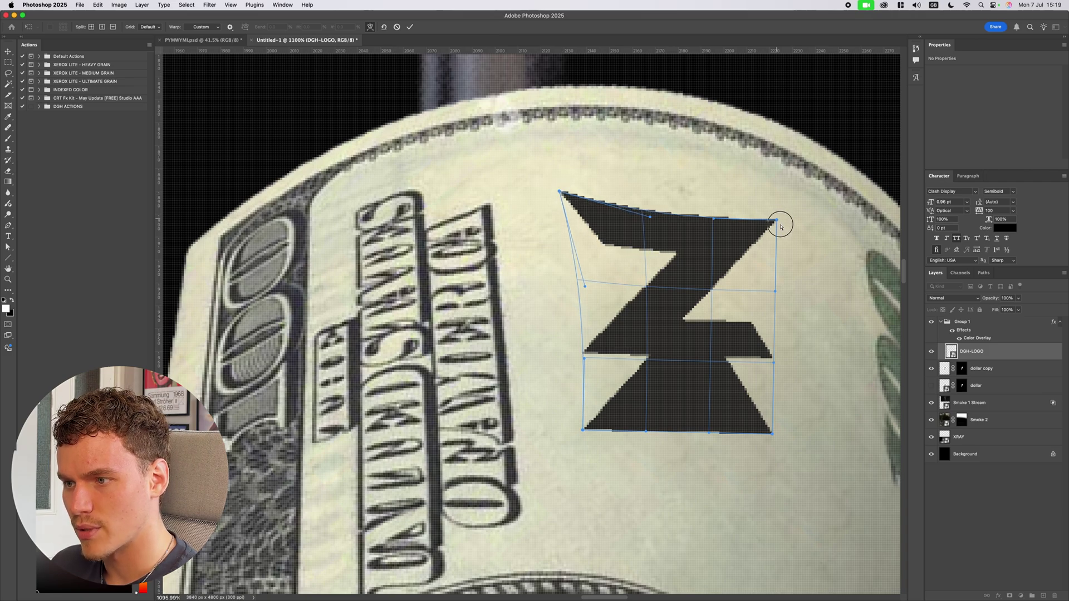
left_click_drag(776, 220, 780, 223)
left_click_drag(772, 433, 789, 451)
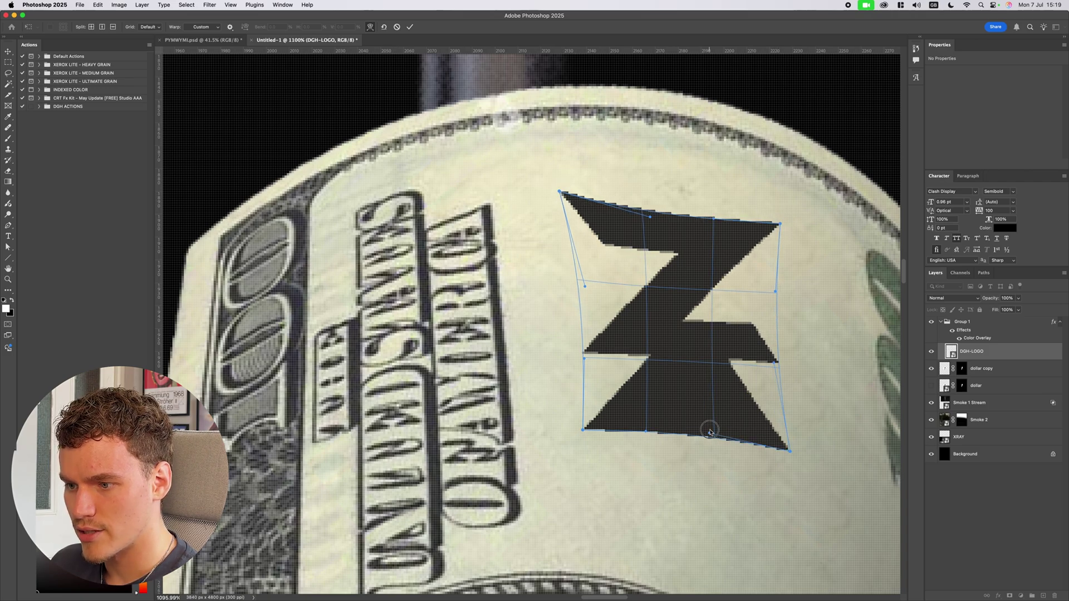
Step: Curve the logo's lower edge upward and pull its left-edge warp handles outward to straighten that side
left_click_drag(709, 432, 706, 417)
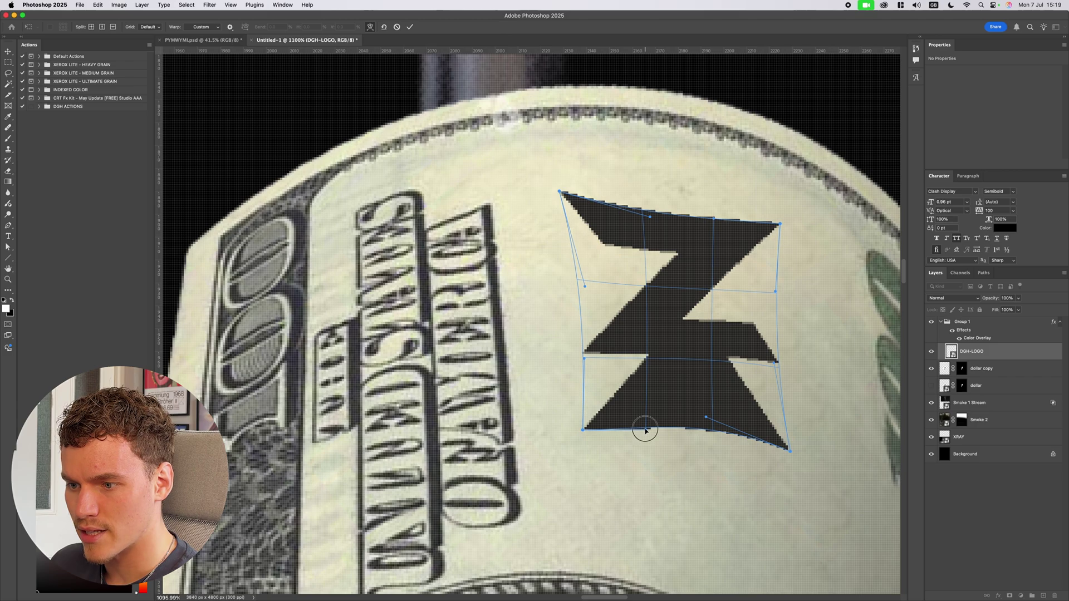
scroll(645, 430, "up", 3)
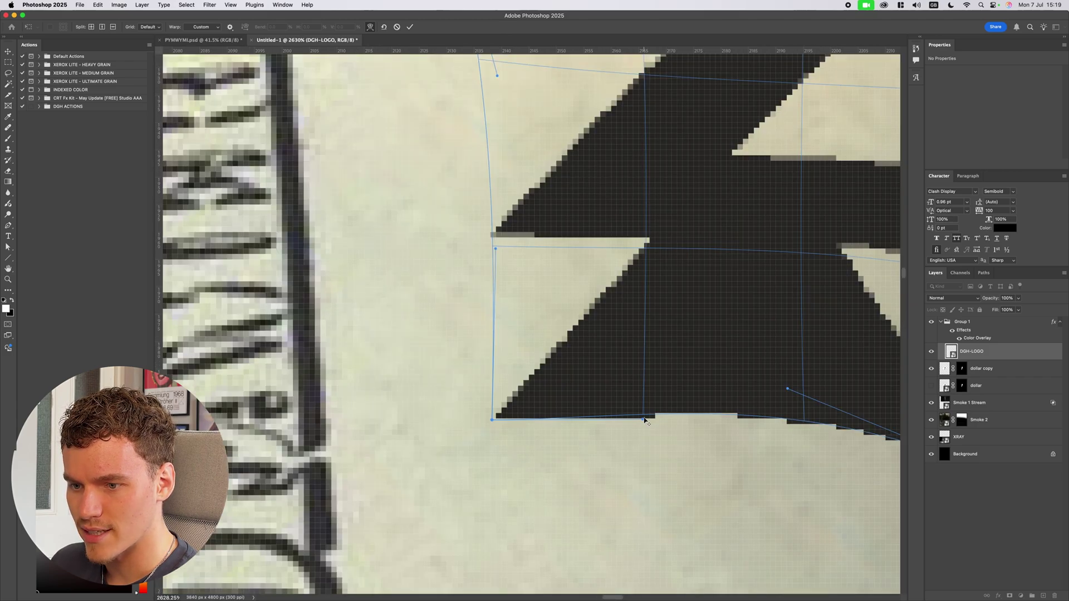
scroll(644, 421, "down", 3)
scroll(640, 418, "up", 3)
scroll(635, 410, "down", 3)
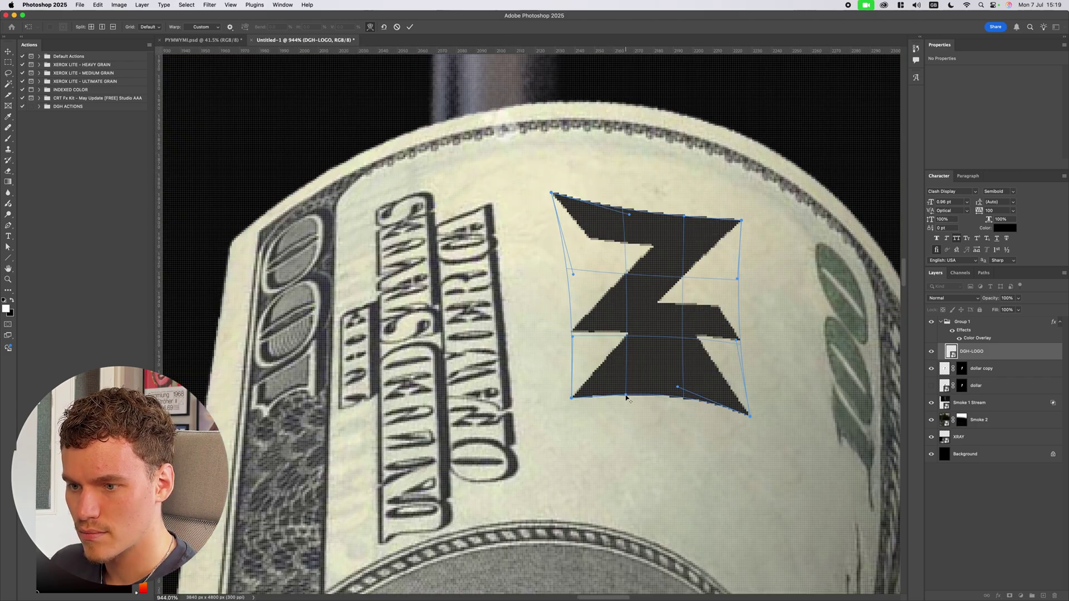
scroll(626, 396, "down", 2)
scroll(569, 354, "up", 4)
left_click_drag(572, 357, 563, 355)
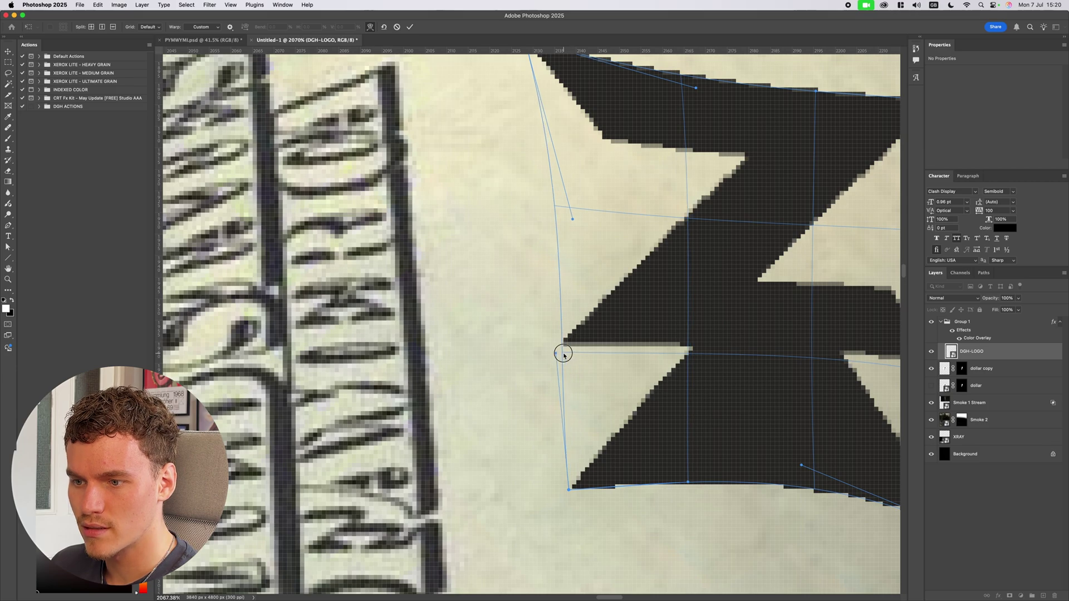
left_click_drag(573, 219, 556, 216)
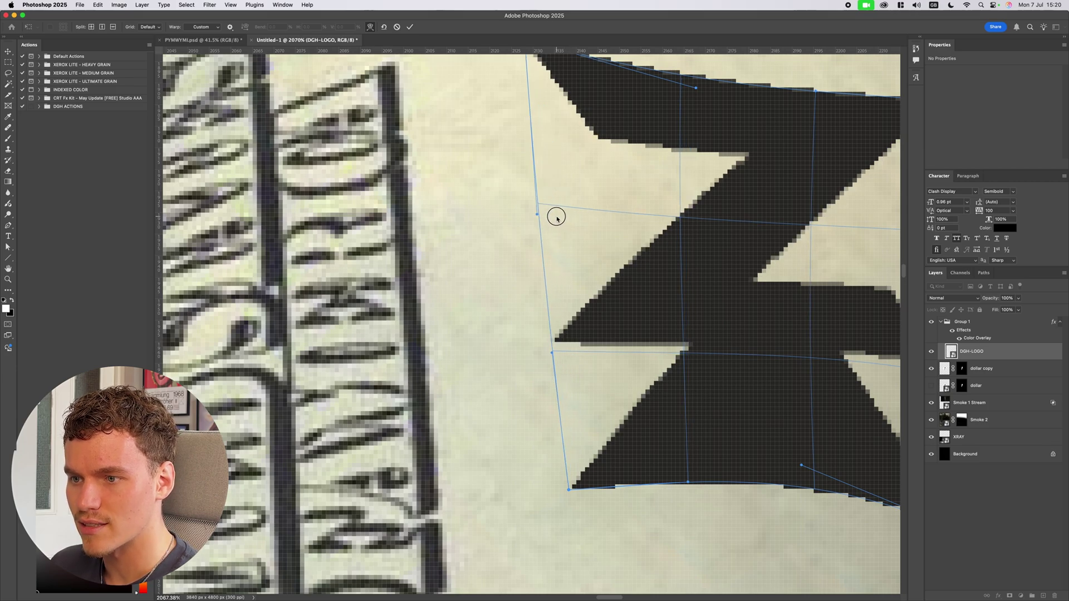
Step: Arch the logo's upper edge and inner warp mesh upward to follow the curve of the rolled bill
scroll(557, 217, "up", 3)
scroll(556, 217, "right", 3)
left_click_drag(634, 189, 631, 141)
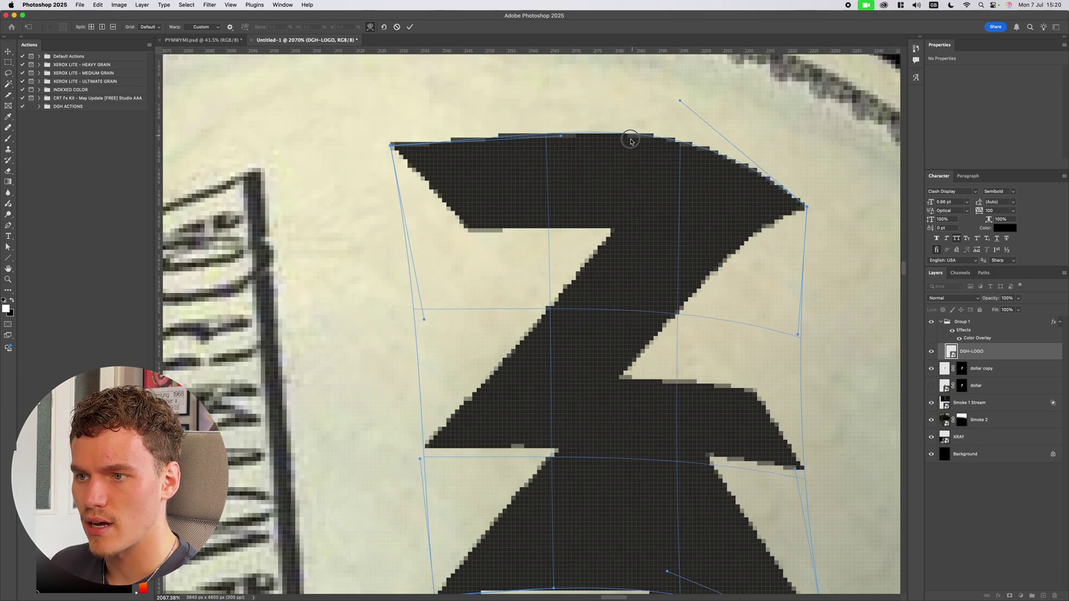
left_click_drag(626, 313, 625, 282)
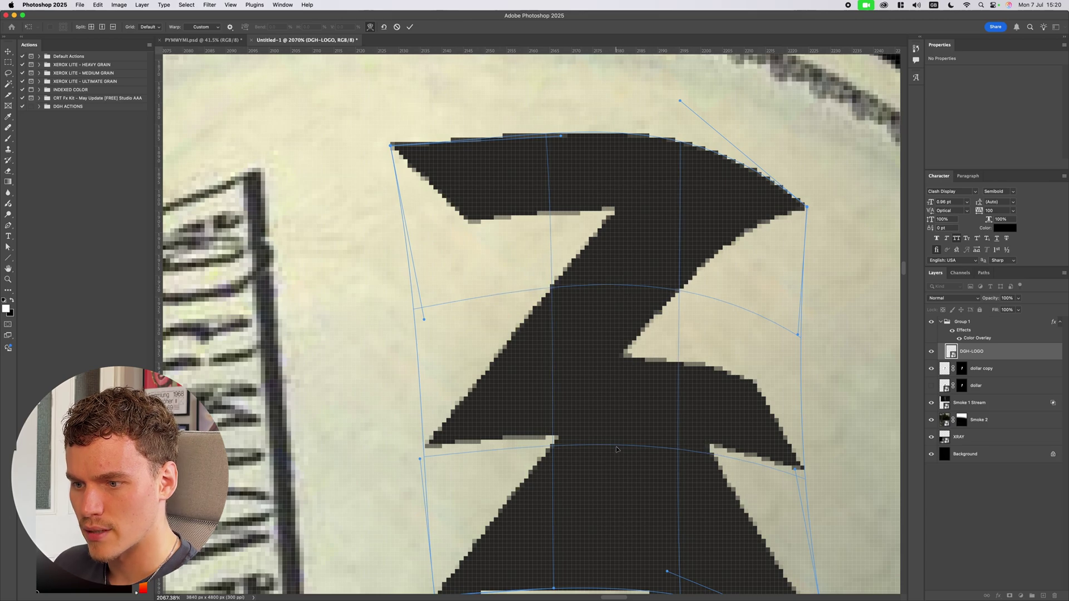
left_click_drag(616, 449, 622, 369)
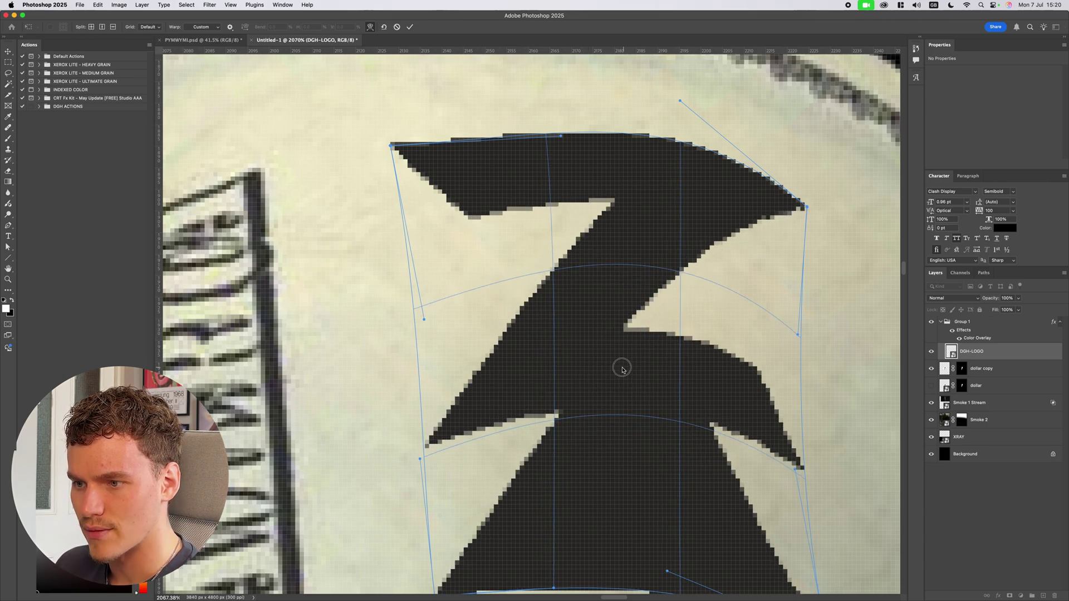
Step: Refine the upper edge's arch, move the logo's upper-right warp corner slightly outward, and apply the warp
scroll(622, 369, "up", 2)
scroll(714, 382, "down", 5)
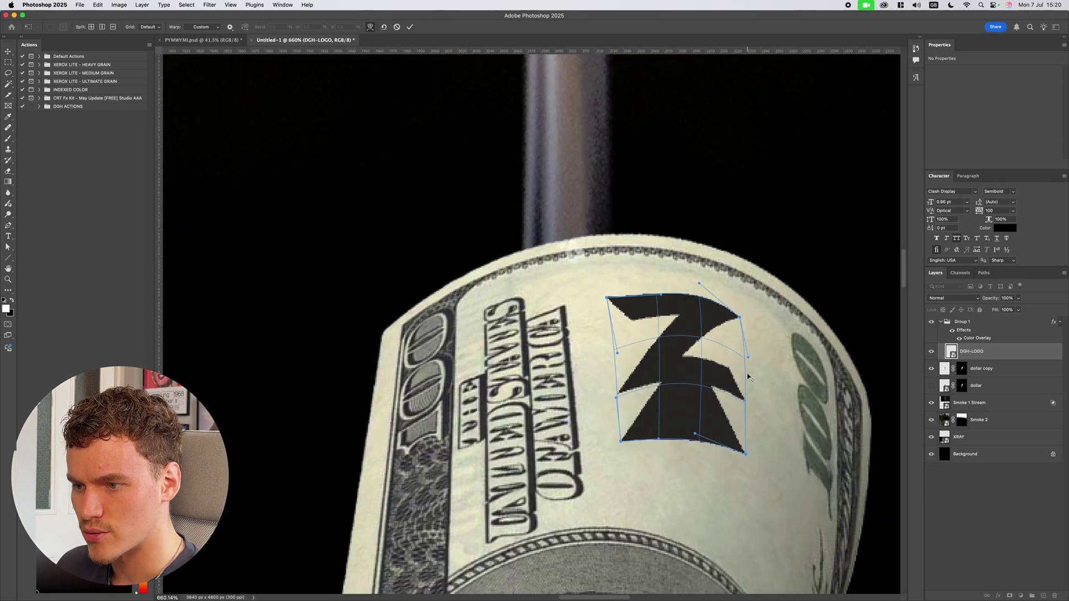
scroll(749, 378, "up", 2)
scroll(688, 351, "up", 5)
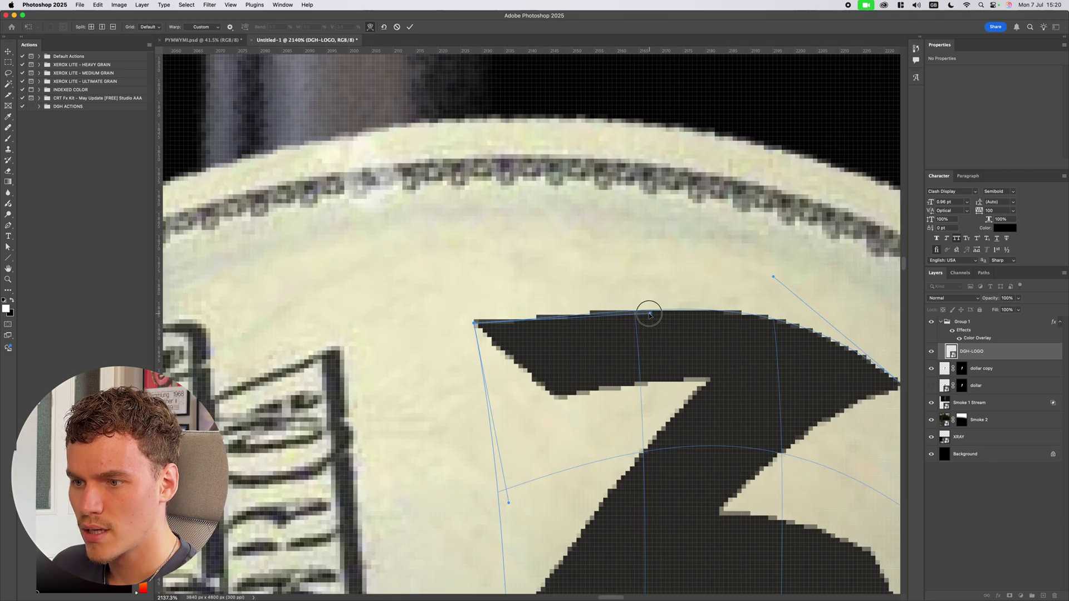
scroll(649, 315, "down", 5)
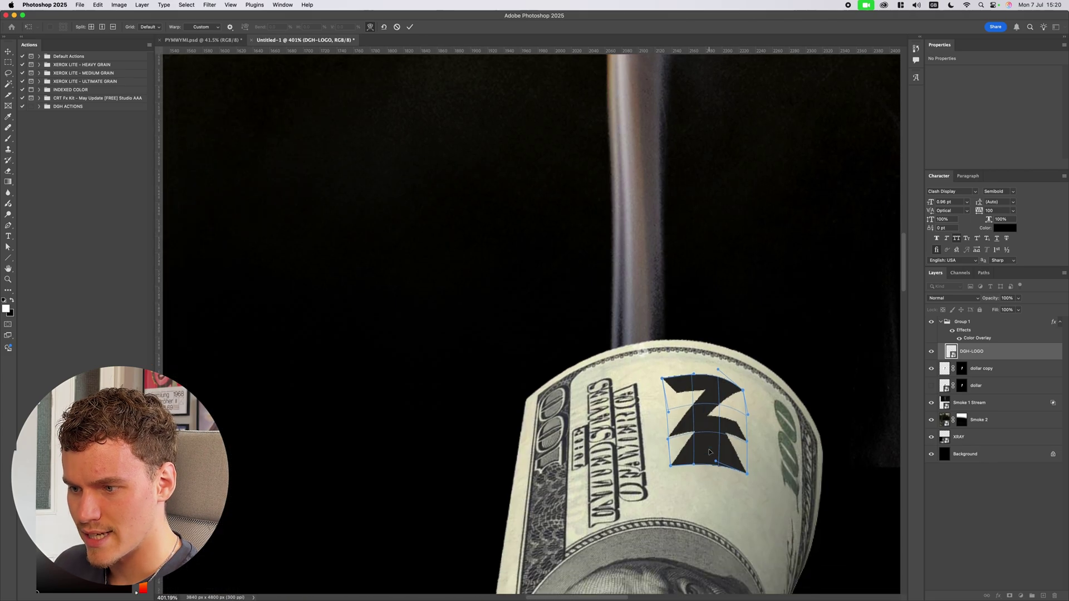
scroll(774, 292, "up", 3)
scroll(774, 291, "up", 3)
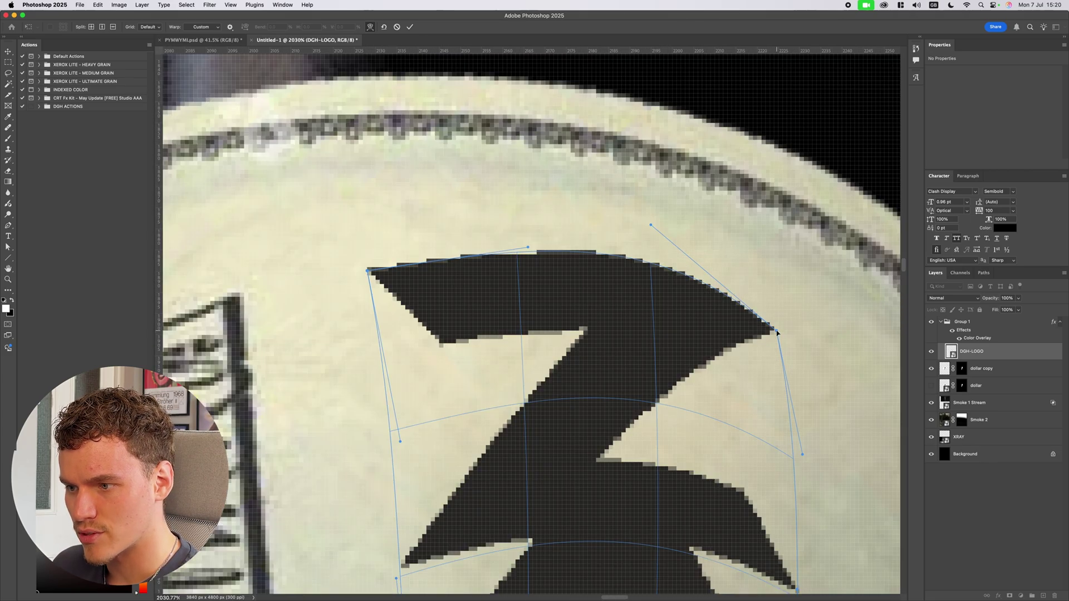
left_click_drag(777, 332, 789, 327)
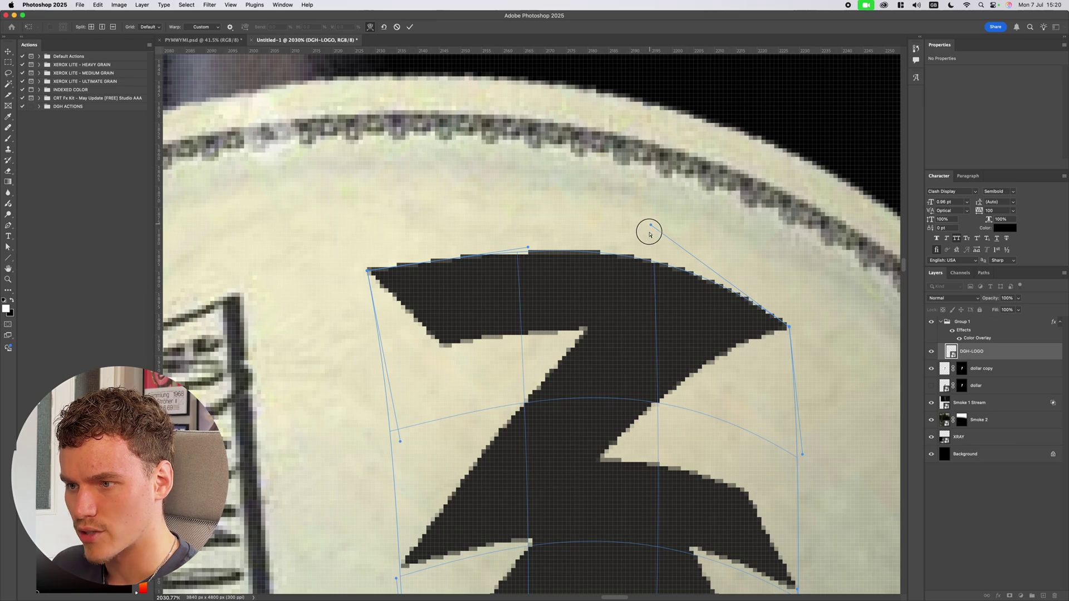
mouse_move(651, 226)
left_mouse_down()
mouse_move(658, 239)
mouse_move(640, 239)
left_mouse_up()
scroll(731, 278, "down", 6)
scroll(788, 321, "down", 3)
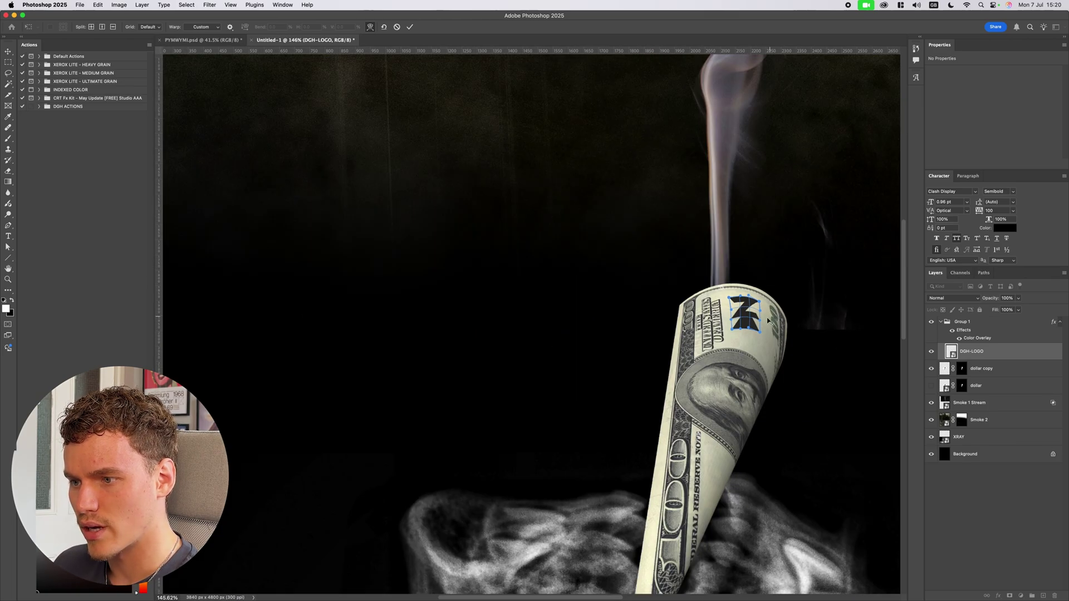
key("Return")
Step: Scale the warped logo down to about 80 × 93 px between the bill's lettering and the green 100
scroll(657, 339, "up", 6)
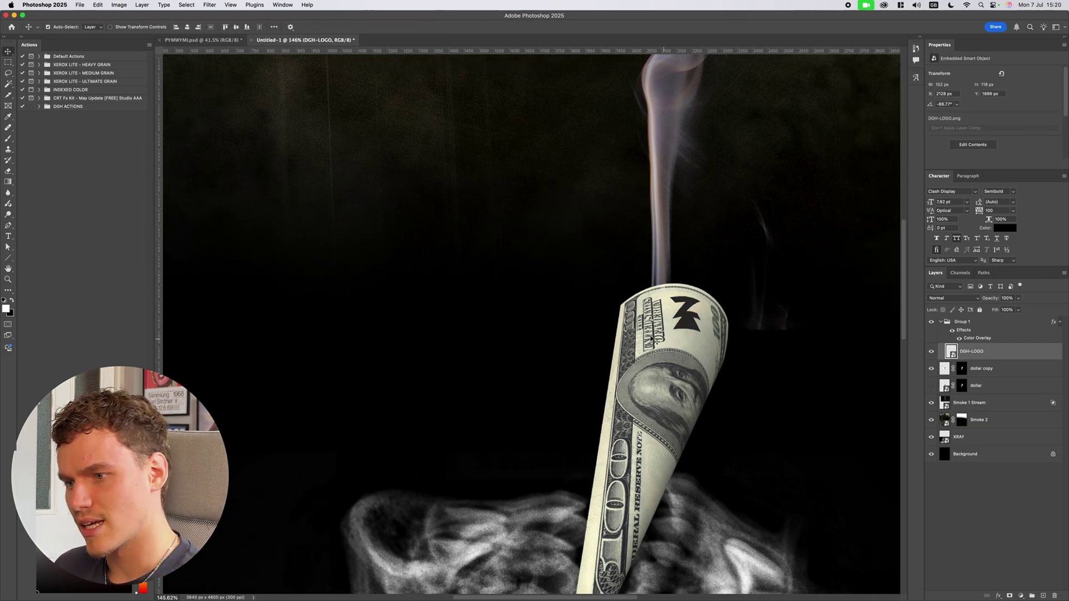
scroll(689, 315, "down", 4)
scroll(682, 327, "up", 3)
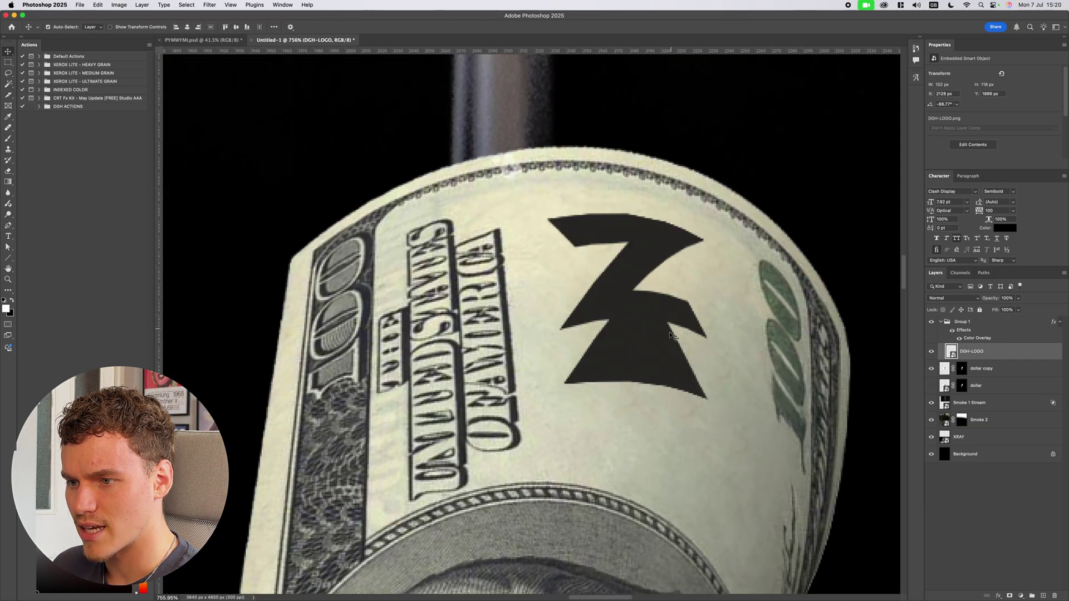
key("ctrl+t")
left_click_drag(638, 395, 620, 375)
scroll(621, 375, "down", 3)
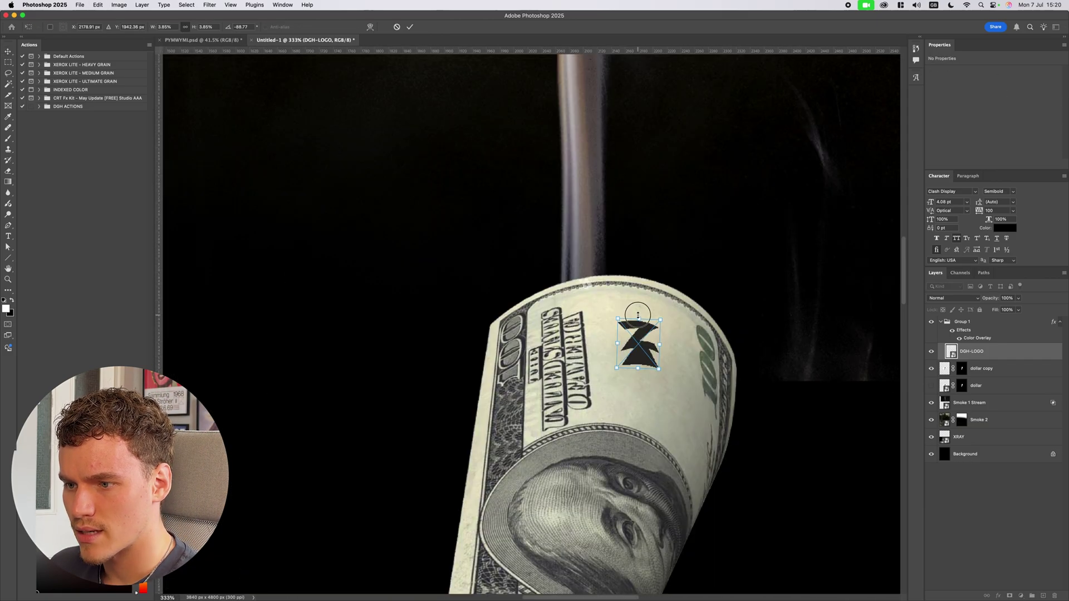
key("Return")
Step: Warp the logo again, bulging its upper edge a little further upward, and apply the change
scroll(635, 328, "up", 3)
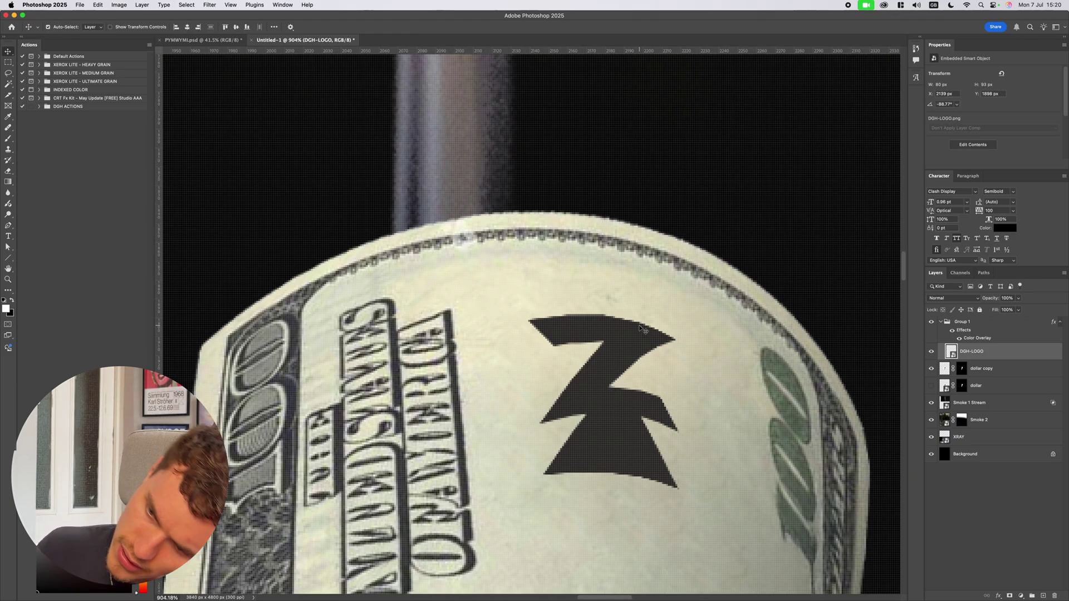
scroll(632, 344, "down", 2)
left_click(97, 5)
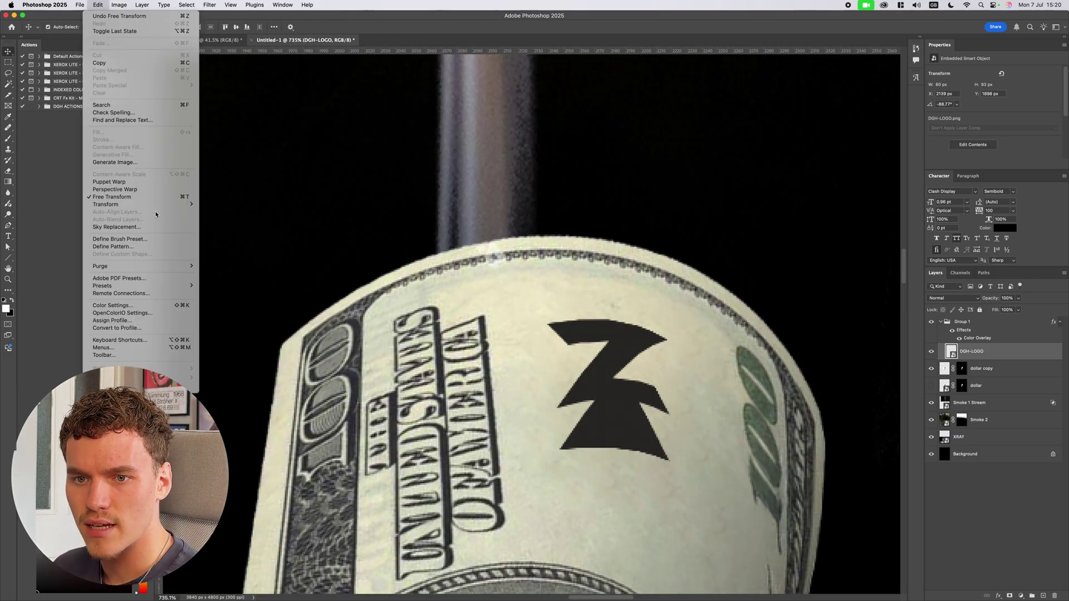
mouse_move(156, 201)
left_click(234, 261)
scroll(607, 351, "up", 2)
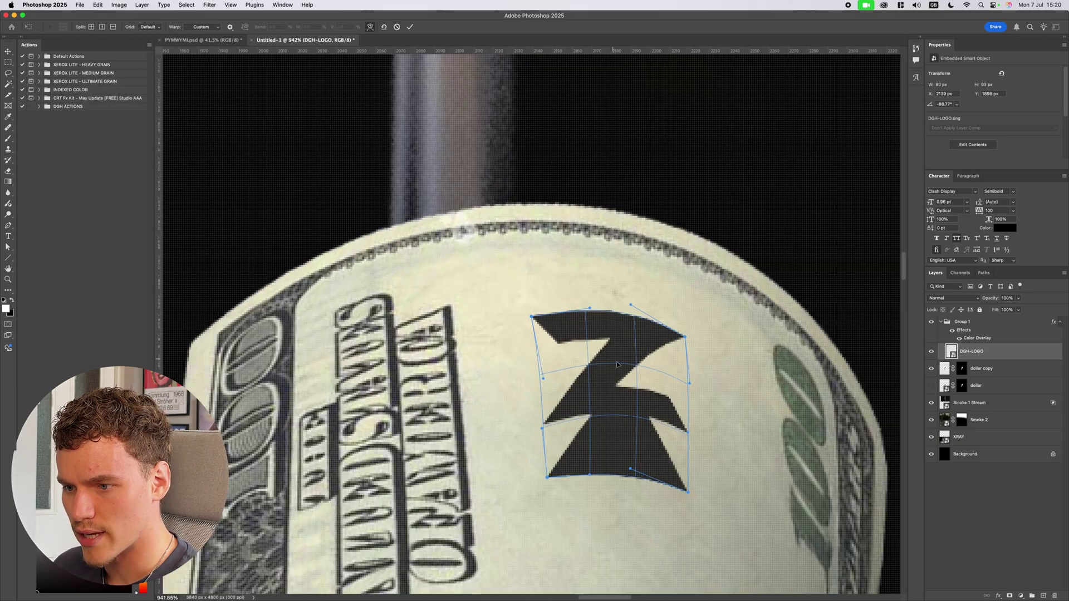
key("super+z")
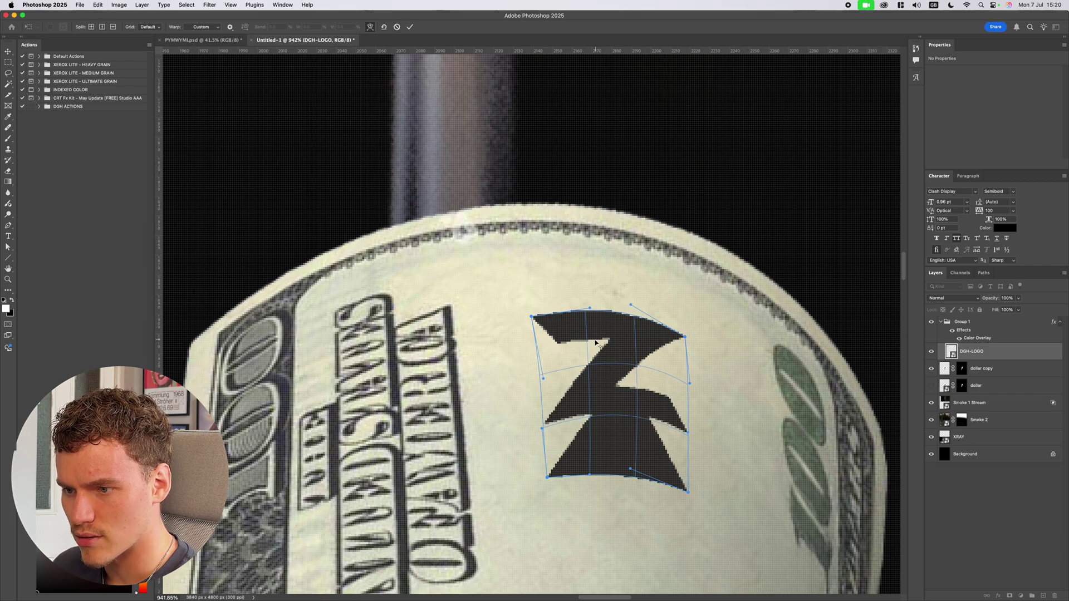
scroll(596, 336, "up", 2)
left_click_drag(608, 320, 613, 299)
key("Return")
Step: Rotate the logo to -86.50° to align it with the tilt of the bill
scroll(711, 389, "down", 10)
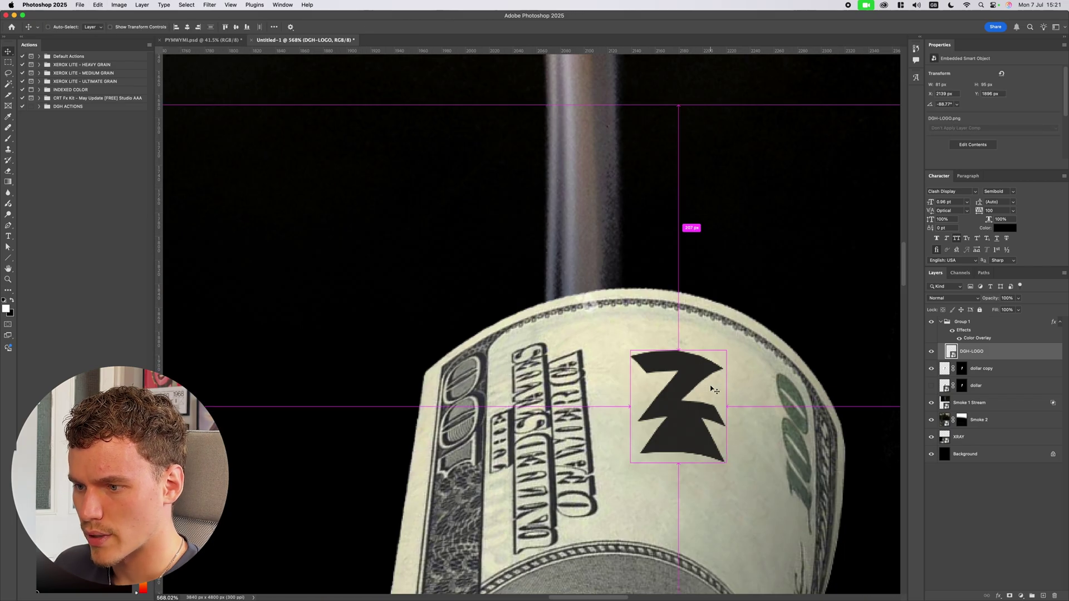
scroll(611, 273, "up", 7)
scroll(646, 314, "up", 5)
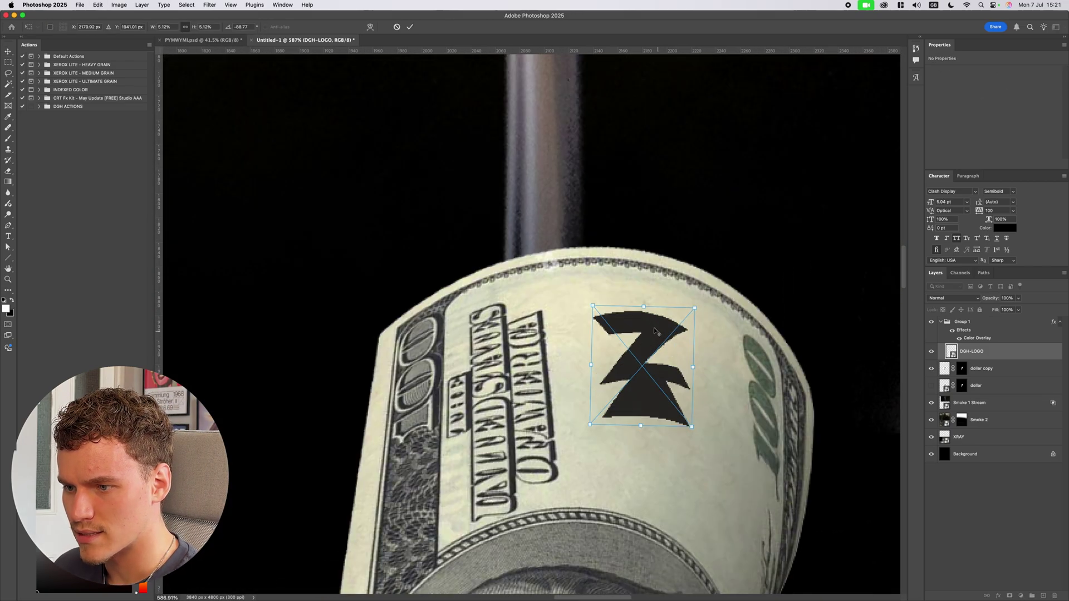
key("super+t")
left_click_drag(643, 310, 661, 289)
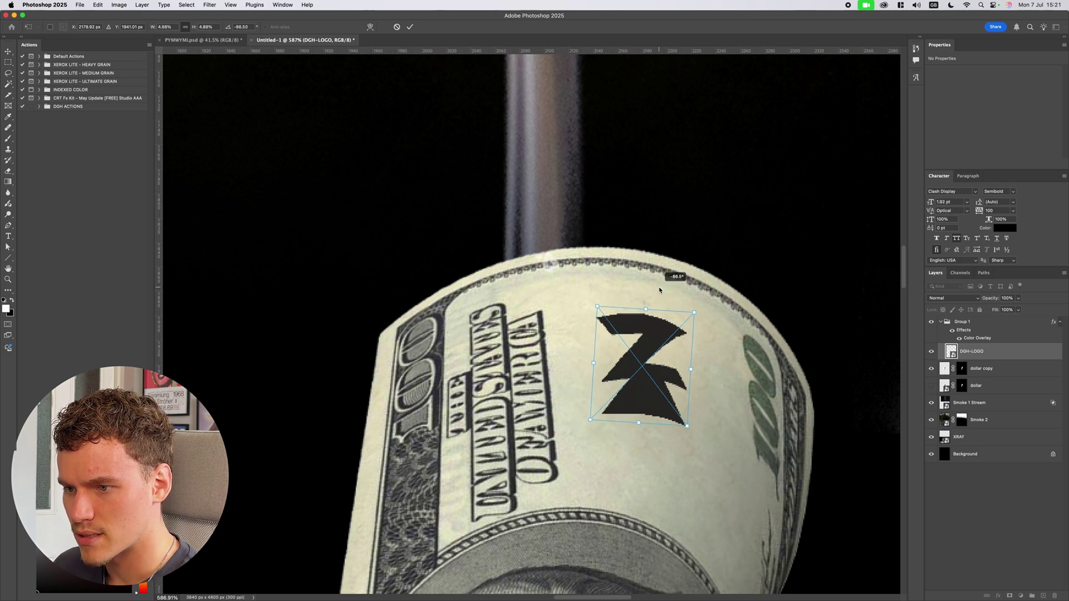
key("Return")
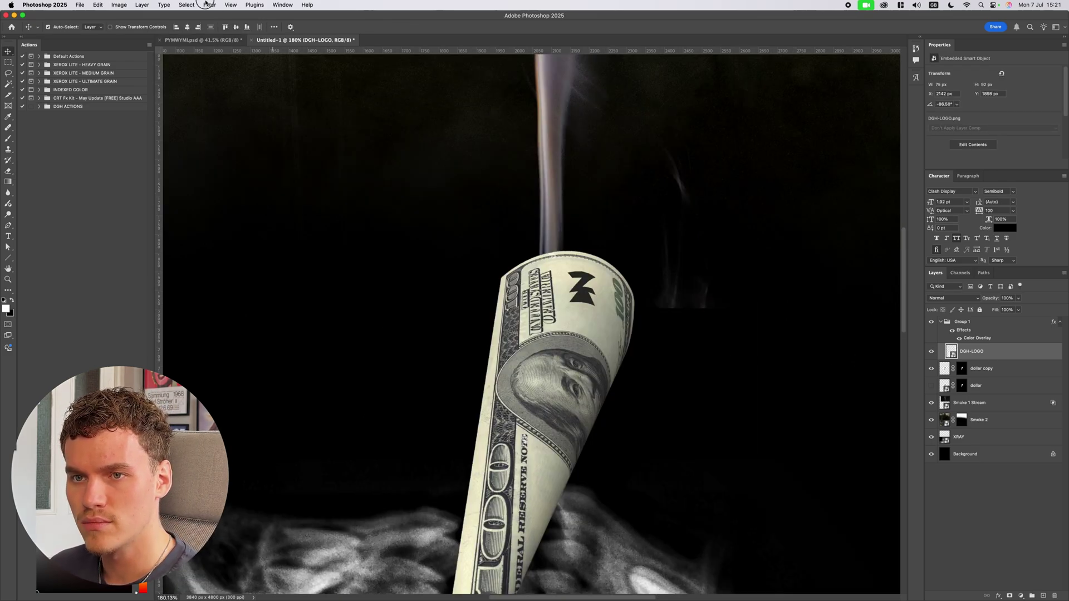
Step: Open a Gaussian Blur on the logo, preview a 1-pixel radius, and lower the radius to 0.1 pixels
left_click(206, 3)
mouse_move(241, 124)
left_click(343, 155)
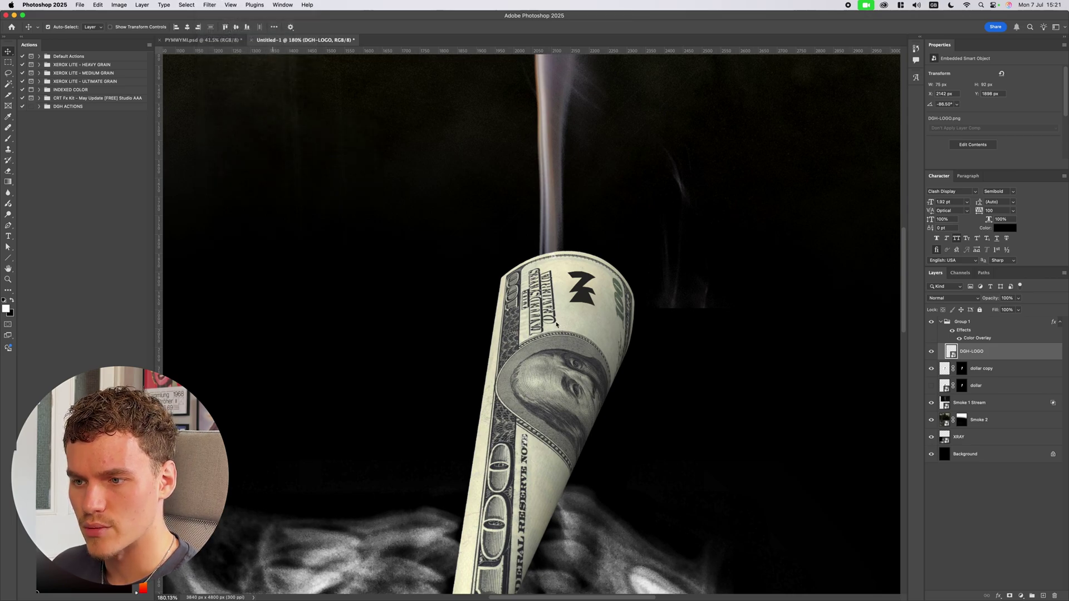
scroll(556, 324, "up", 4)
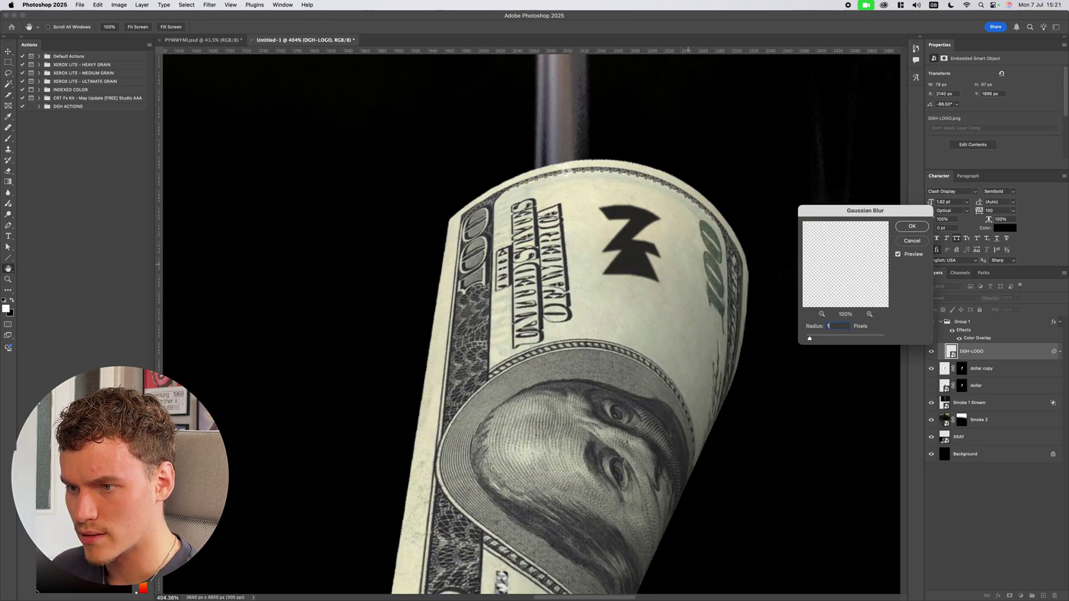
scroll(590, 186, "up", 5)
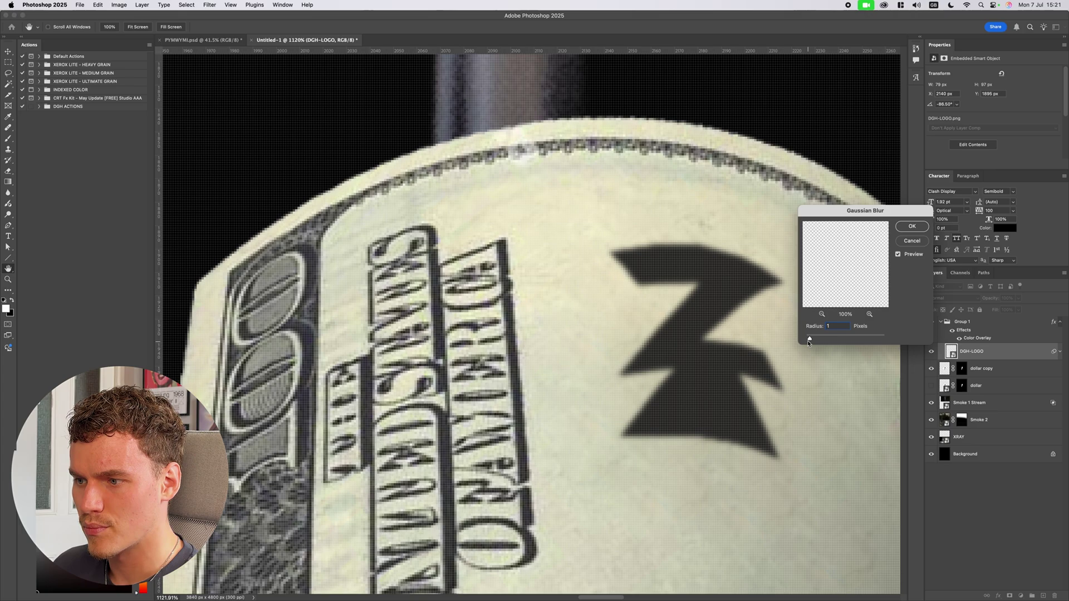
left_click_drag(809, 340, 807, 338)
scroll(740, 333, "down", 2)
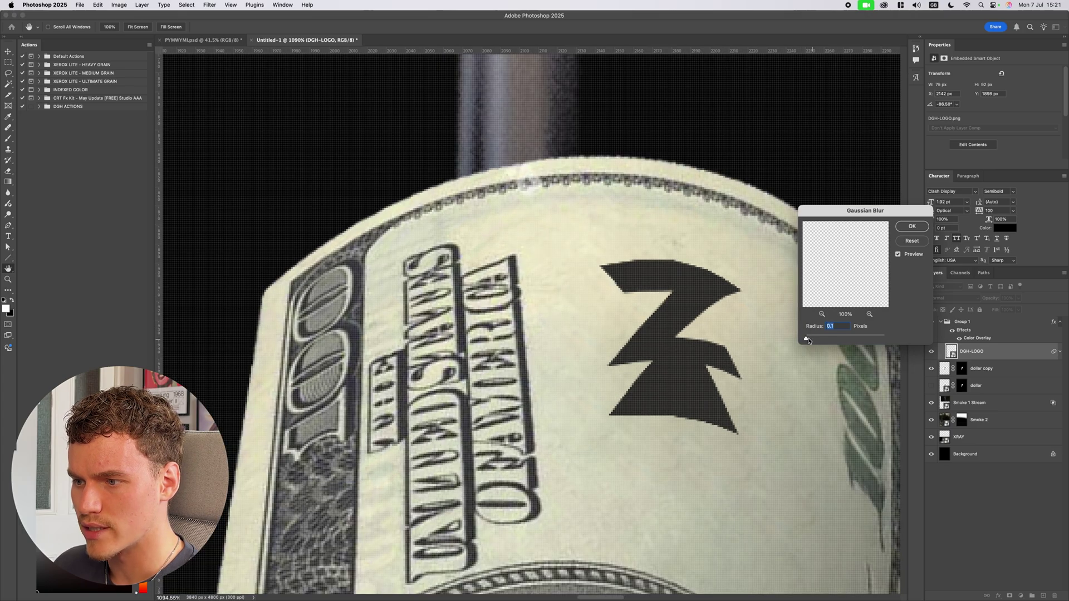
scroll(668, 275, "down", 3)
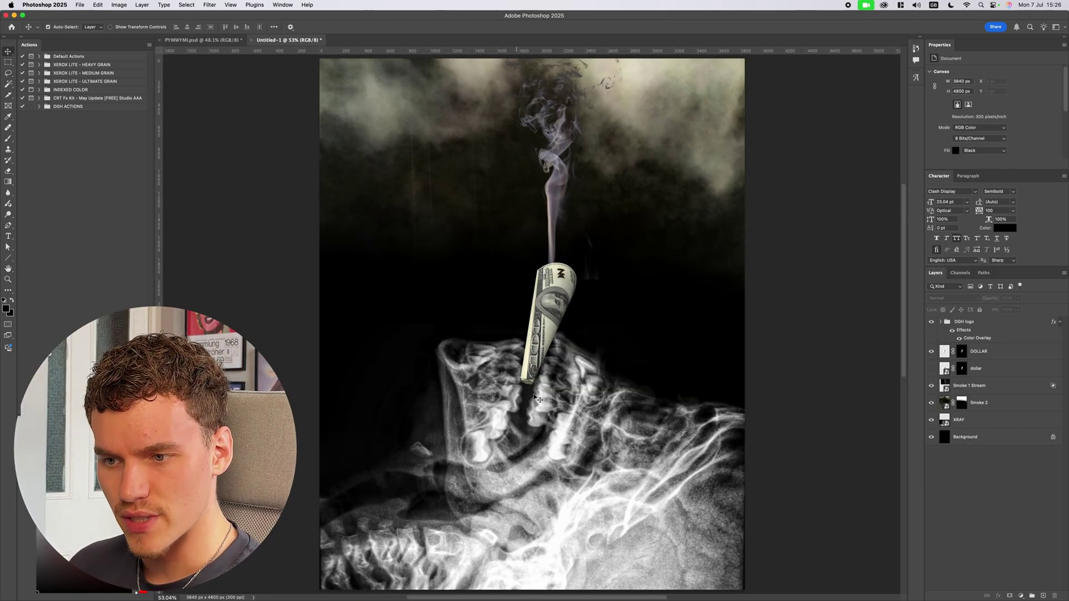
Step: Hide and show the DOLLAR layer to inspect the X-ray behind the bill's lower end
scroll(526, 389, "up", 6)
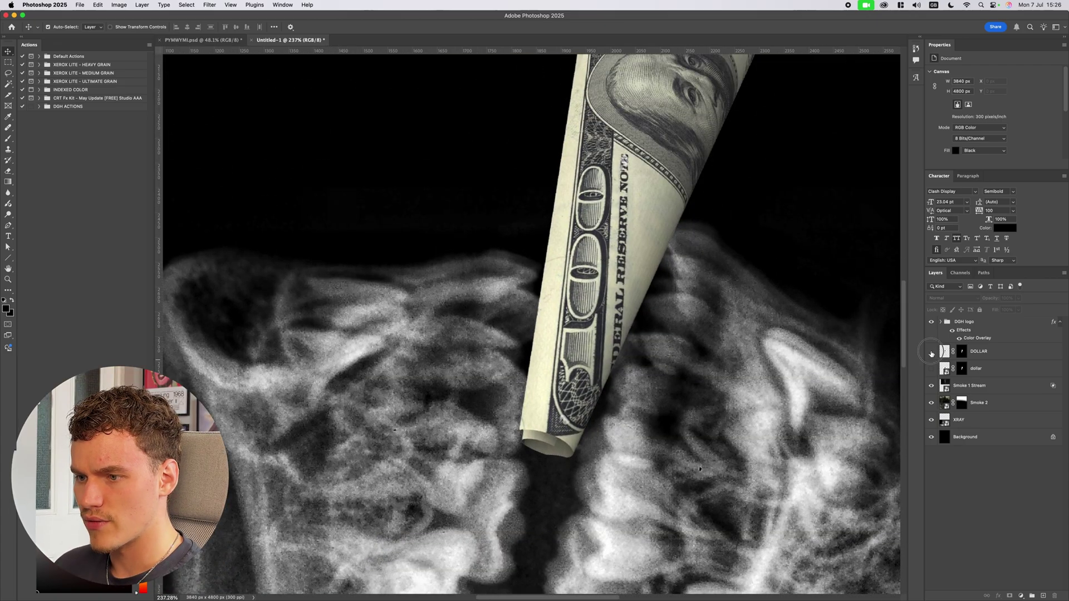
left_click(930, 352)
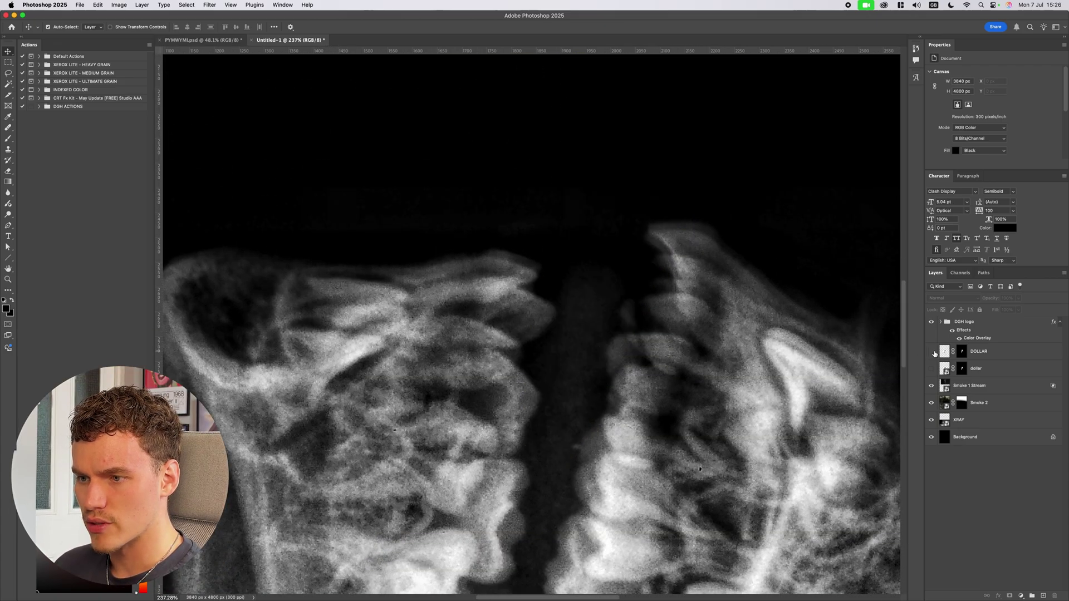
left_click(931, 353)
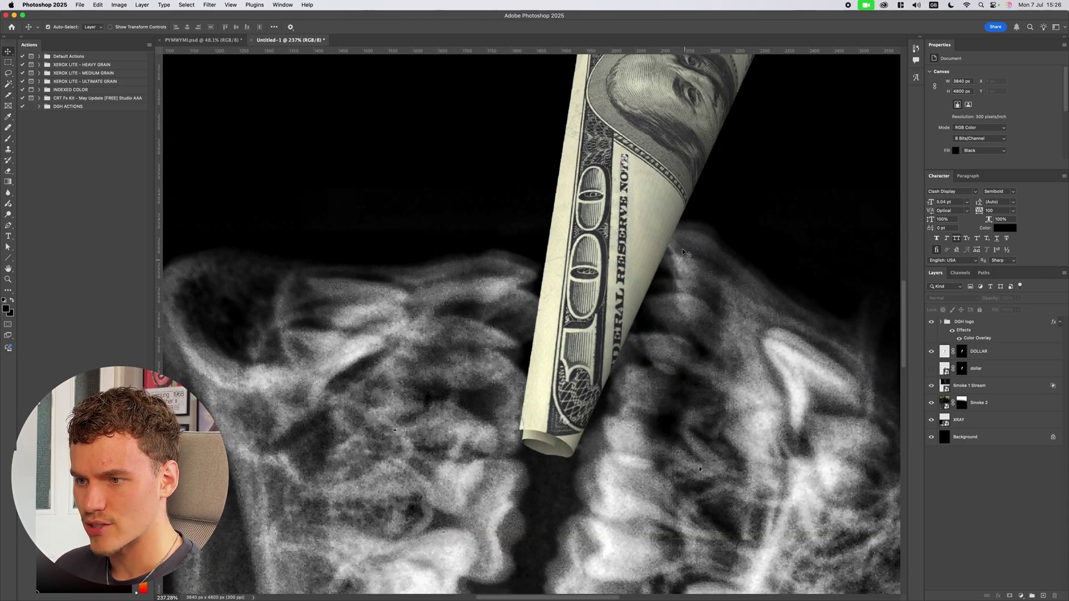
Step: Paint black on the DOLLAR layer mask with a smaller brush to hide the bill's right edge where the bone tip overlaps it
left_click(961, 351)
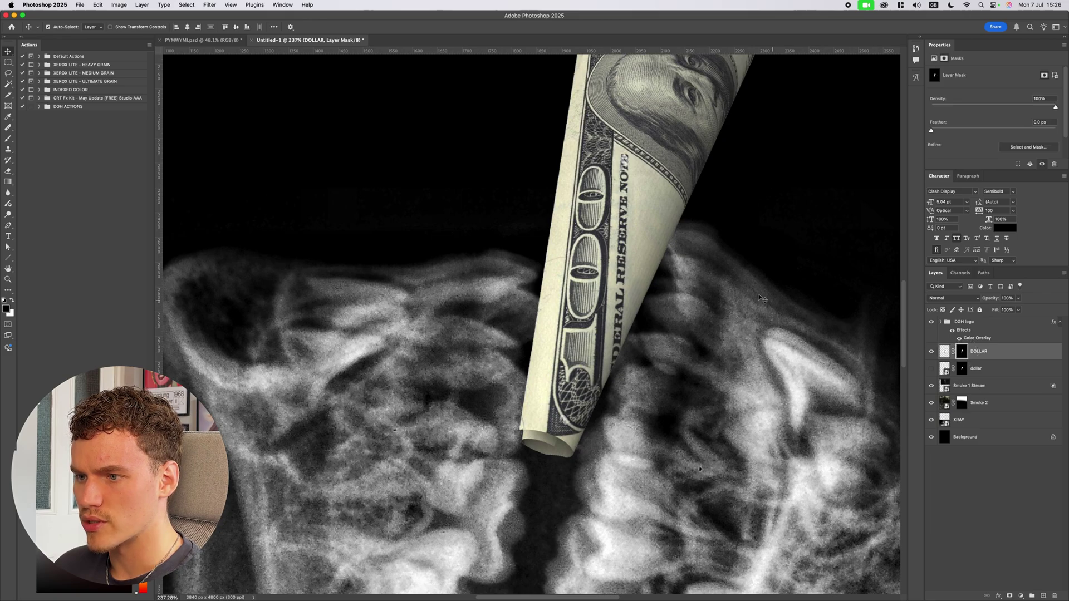
key("b")
scroll(776, 287, "up", 1)
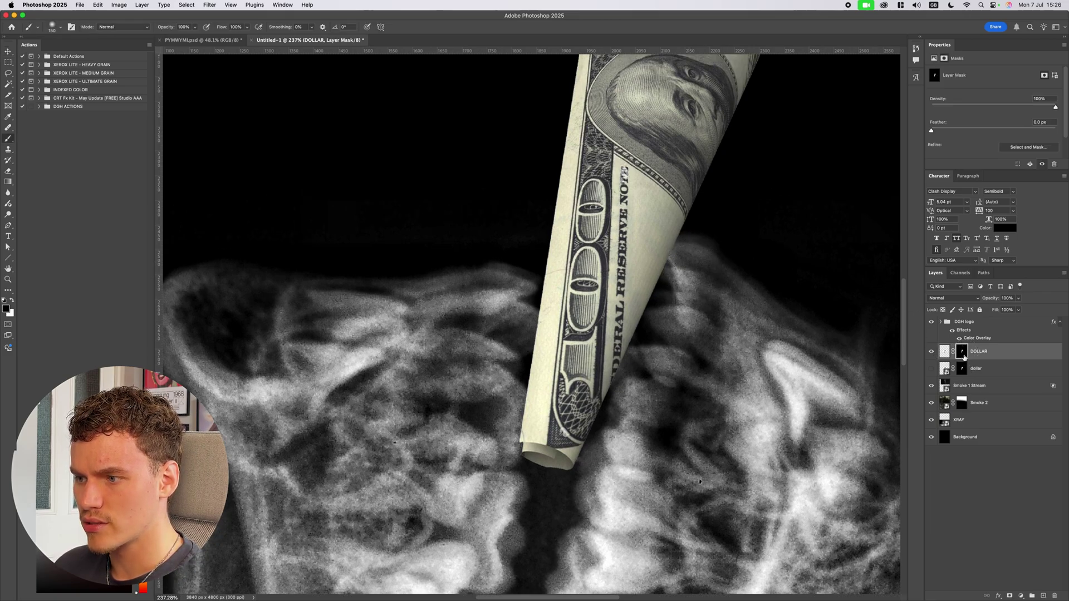
scroll(699, 264, "up", 2)
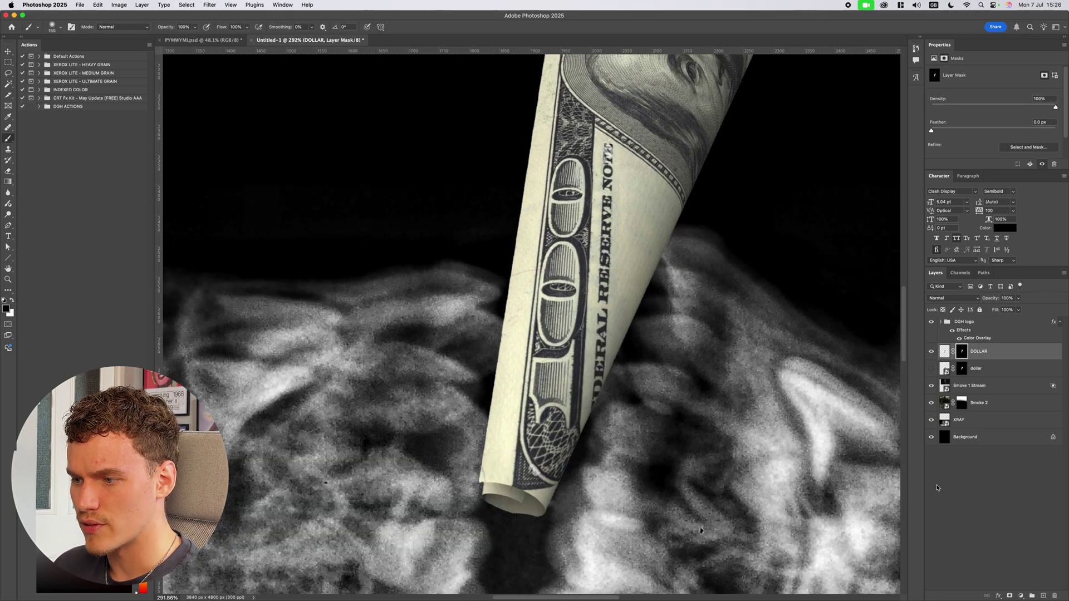
scroll(668, 253, "up", 2)
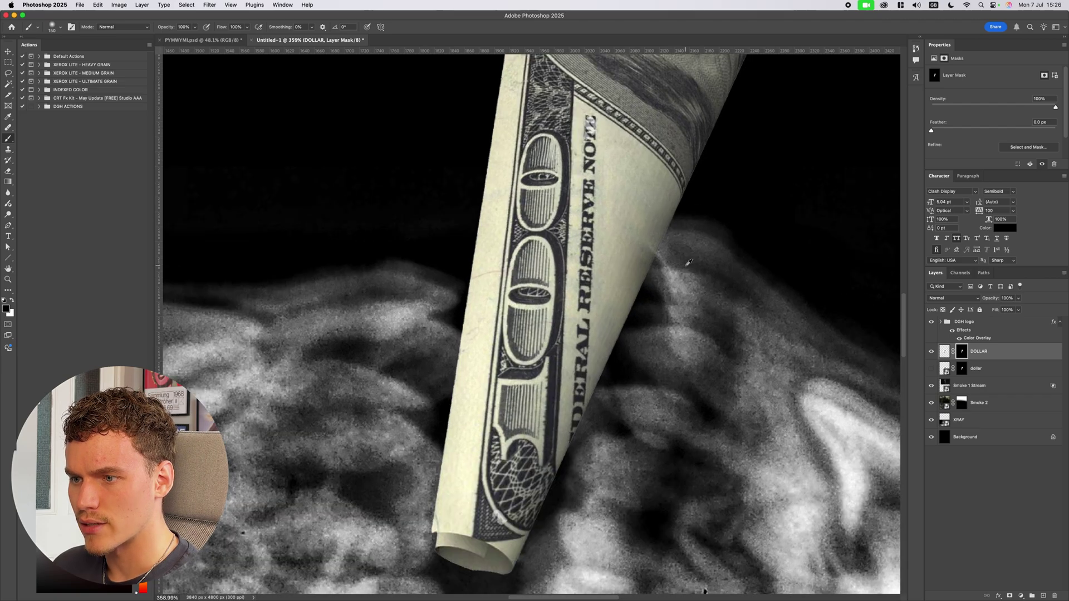
key("bracketleft")
key("bracketleft")
key("bracketleft")
key("bracketleft")
key("bracketleft")
key("bracketleft")
key("bracketleft")
mouse_move(657, 270)
left_mouse_down()
mouse_move(644, 243)
mouse_move(680, 242)
mouse_move(639, 239)
mouse_move(636, 250)
left_mouse_up()
Step: Set the DOLLAR layer's opacity to 50% and refine its mask around the bone tip at the bill's right edge
type("50")
key("Return")
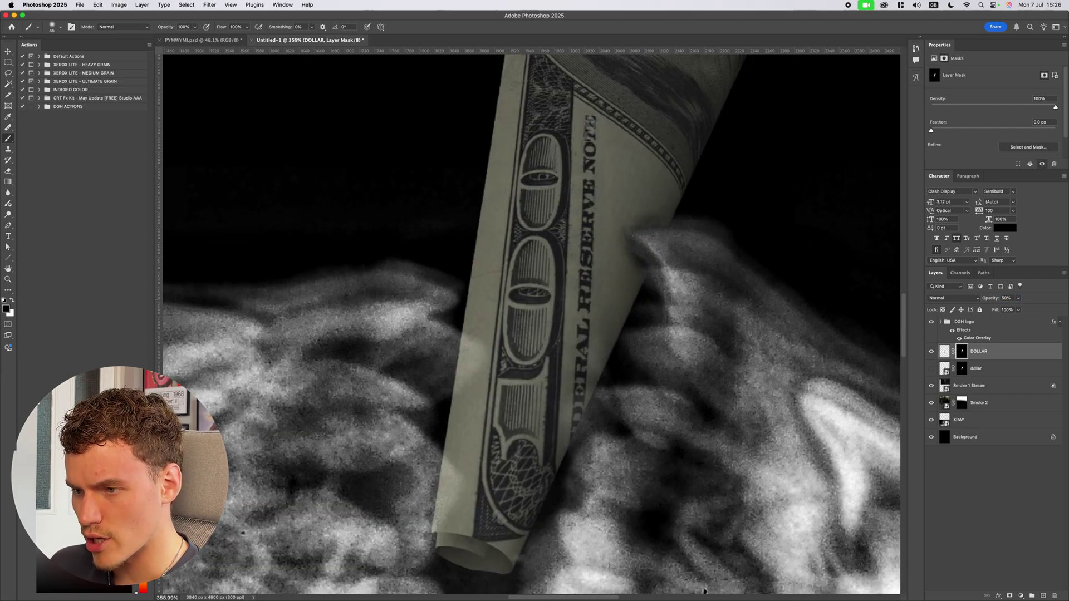
scroll(690, 251, "up", 2)
key("x")
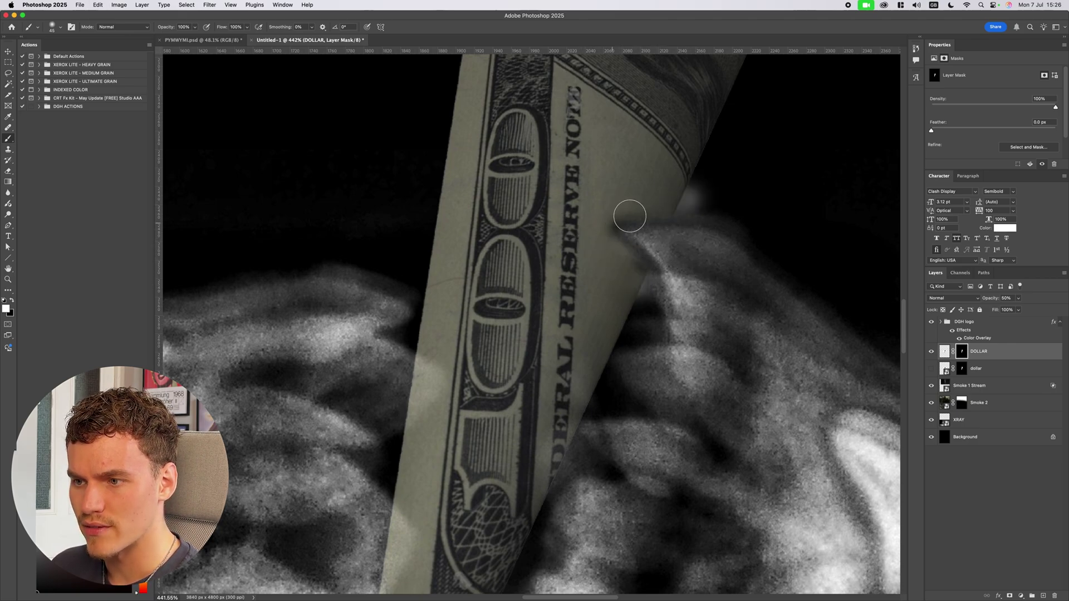
key("x")
scroll(713, 298, "down", 5)
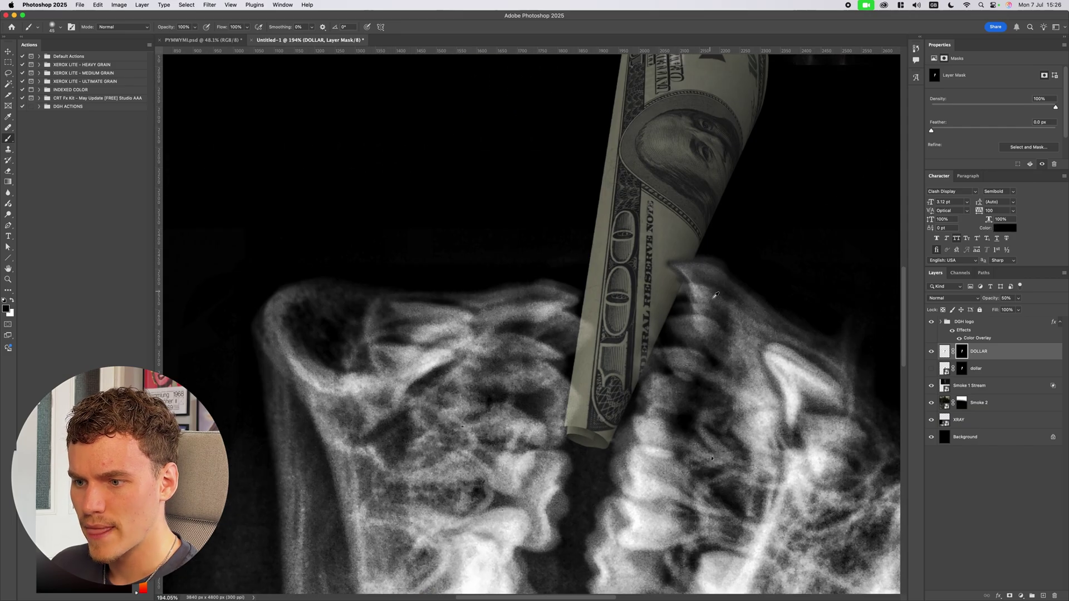
Step: Mask out the bill's lower left edge on the DOLLAR layer so the jaw bones beside it overlap the bill
scroll(662, 361, "up", 5)
scroll(657, 376, "down", 4)
scroll(655, 379, "up", 10)
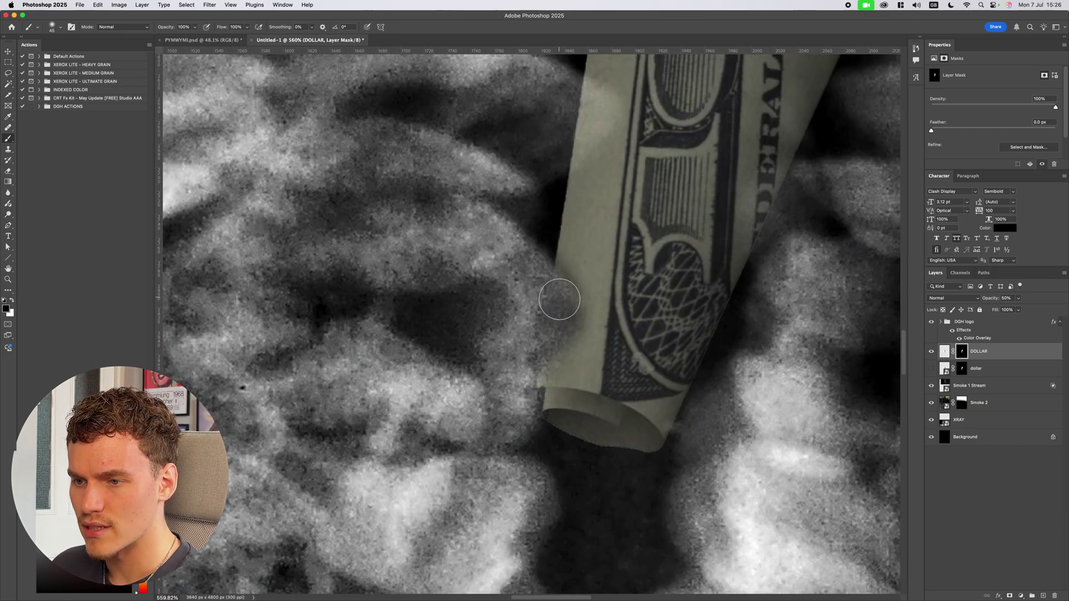
scroll(542, 323, "down", 3)
scroll(542, 323, "down", 5)
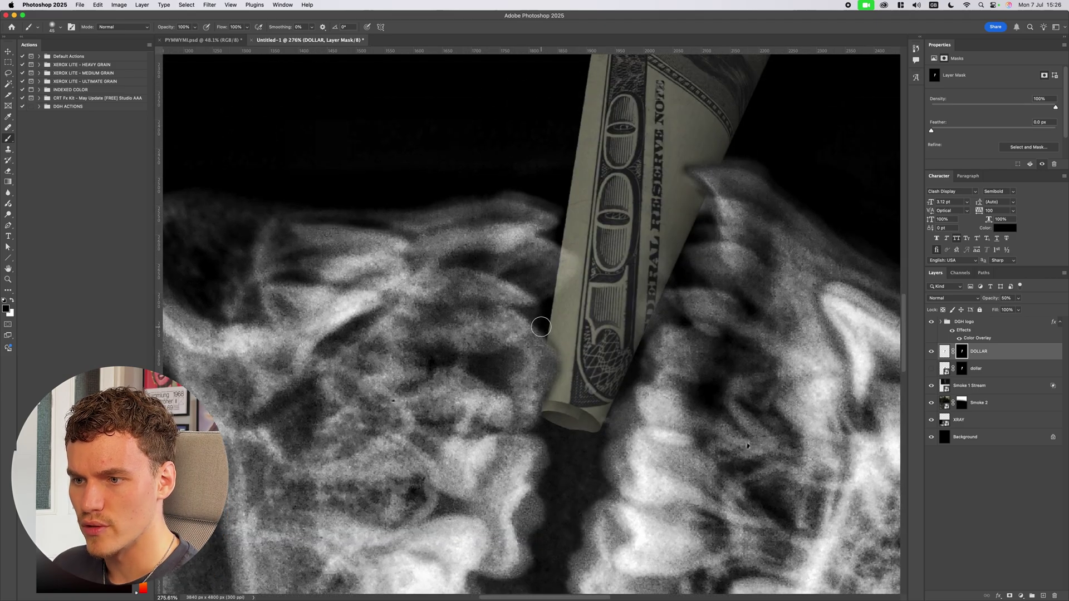
scroll(542, 312, "up", 10)
scroll(537, 293, "down", 4)
left_click_drag(542, 290, 569, 253)
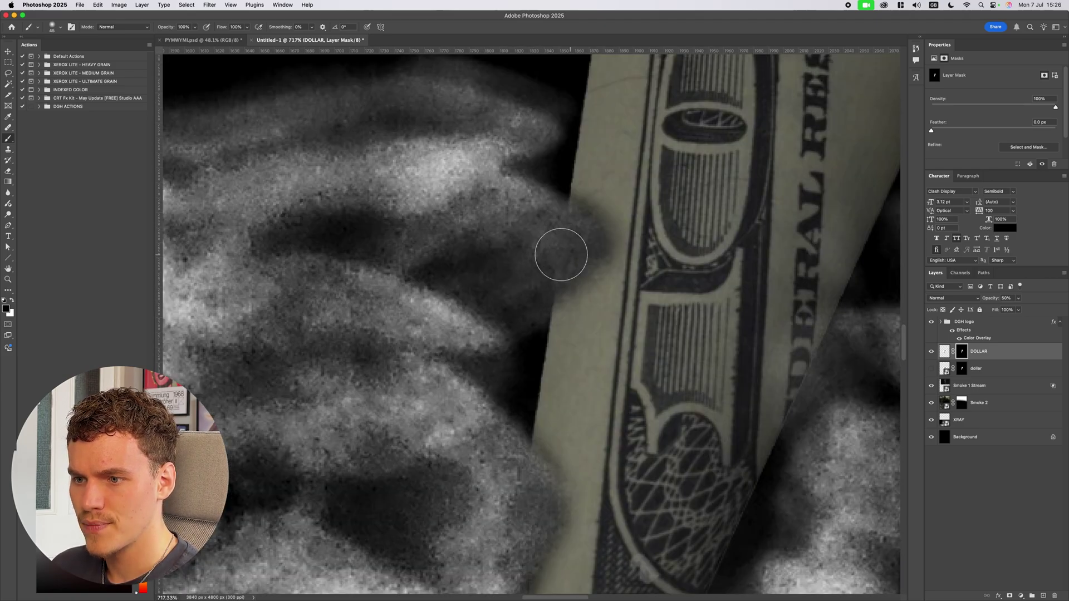
scroll(563, 248, "down", 4)
scroll(702, 286, "up", 4)
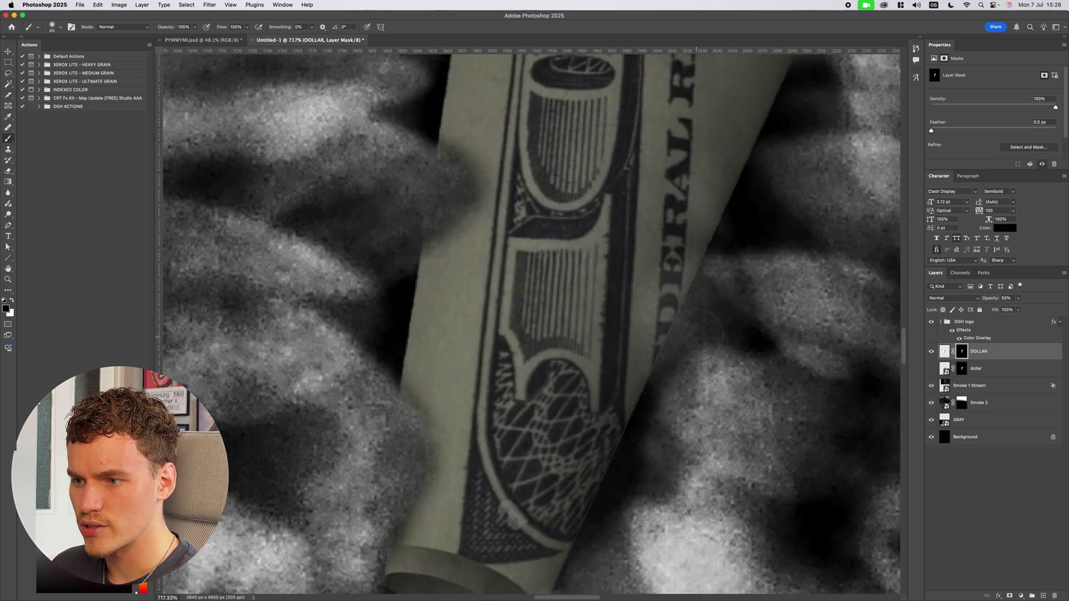
Step: Mask the bill's lower right edge along the bone, toggling the DOLLAR layer's visibility to compare it with the X-ray
left_click(930, 351)
left_click(930, 351)
scroll(763, 310, "down", 2)
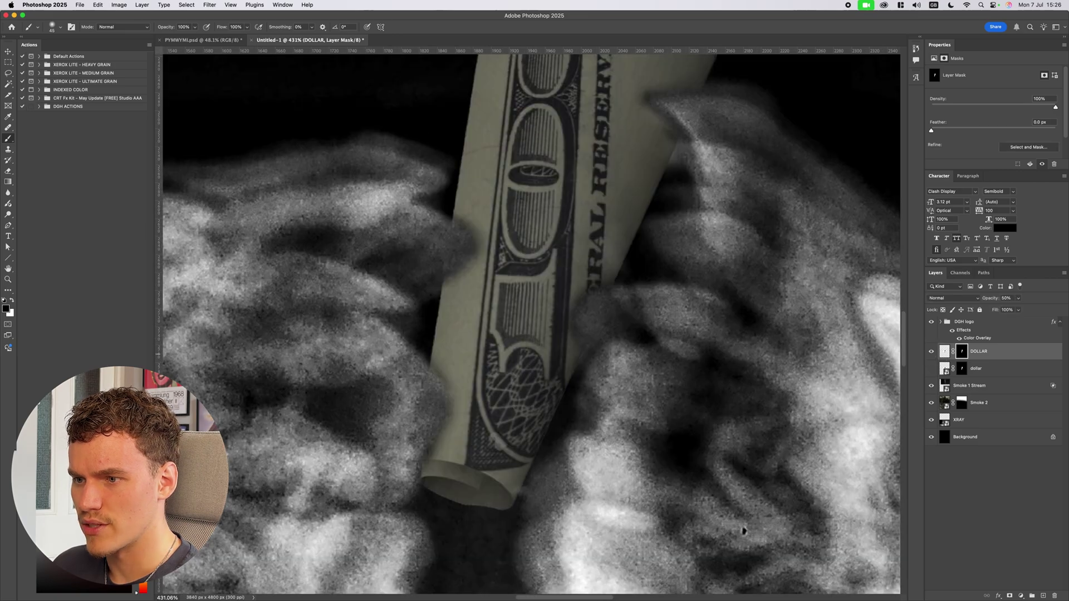
left_click(932, 352)
left_click(931, 351)
scroll(777, 205, "up", 2)
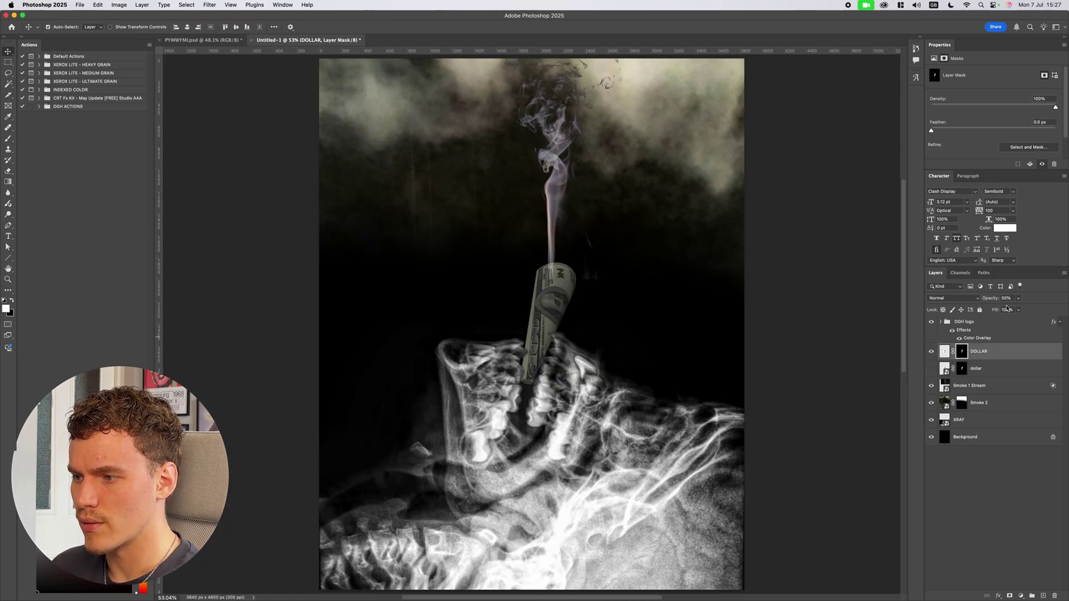
Step: Set the DOLLAR layer's opacity to 100% and toggle its visibility to check how the bill sits in the skull
left_click(1018, 298)
left_click_drag(1018, 308, 1055, 309)
left_click(831, 316)
scroll(562, 324, "up", 5)
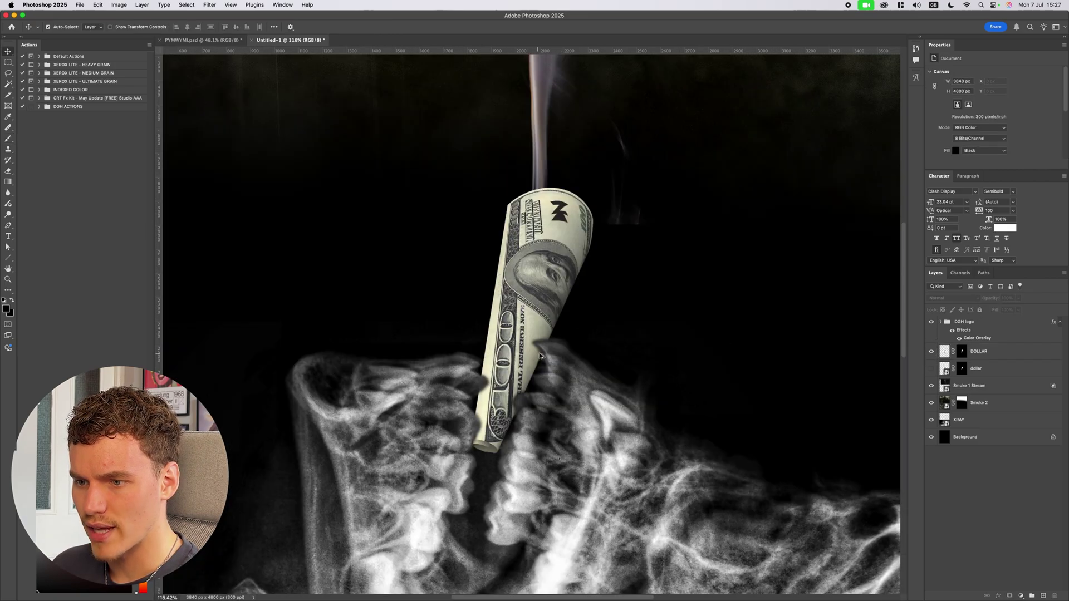
scroll(539, 354, "up", 5)
scroll(540, 355, "down", 10)
scroll(540, 289, "up", 6)
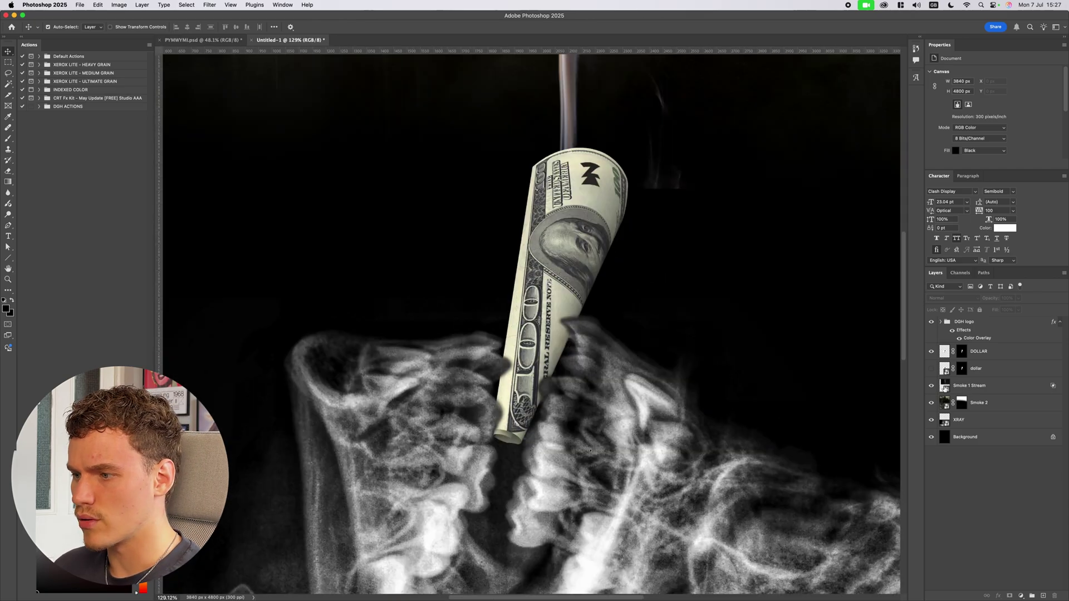
left_click(932, 352)
left_click(931, 352)
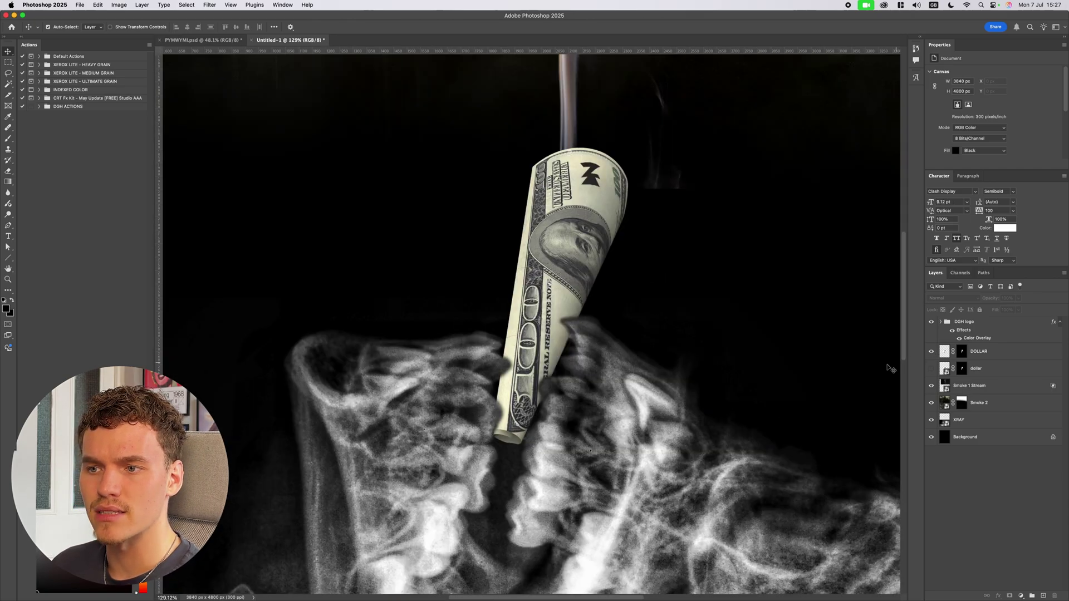
Step: Create a new layer named SHADOWS above DOLLAR and load the DOLLAR layer mask as a selection
left_click(1013, 352)
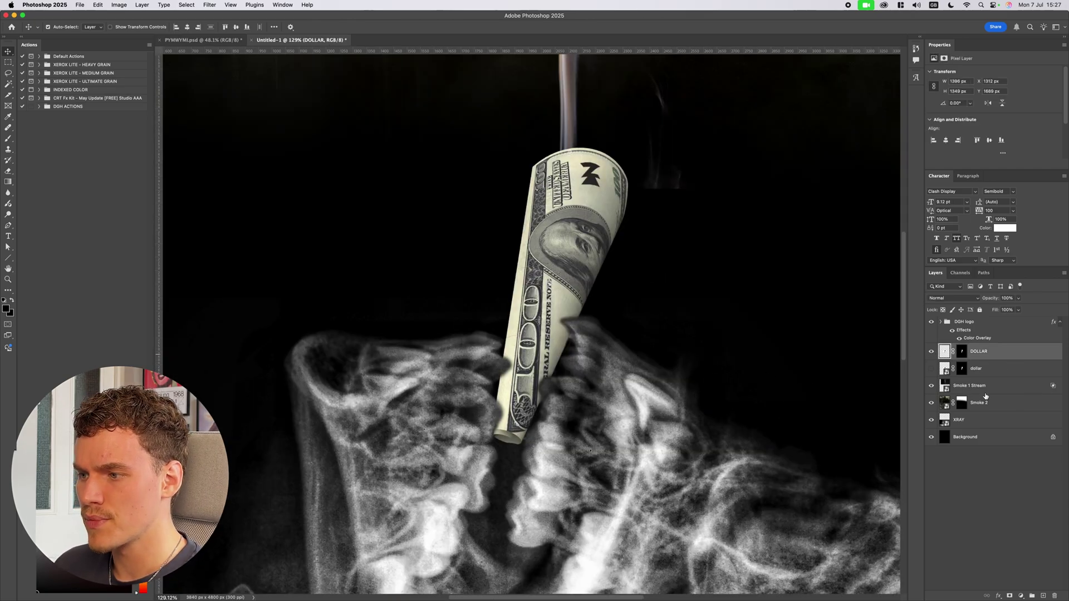
left_click(1044, 596)
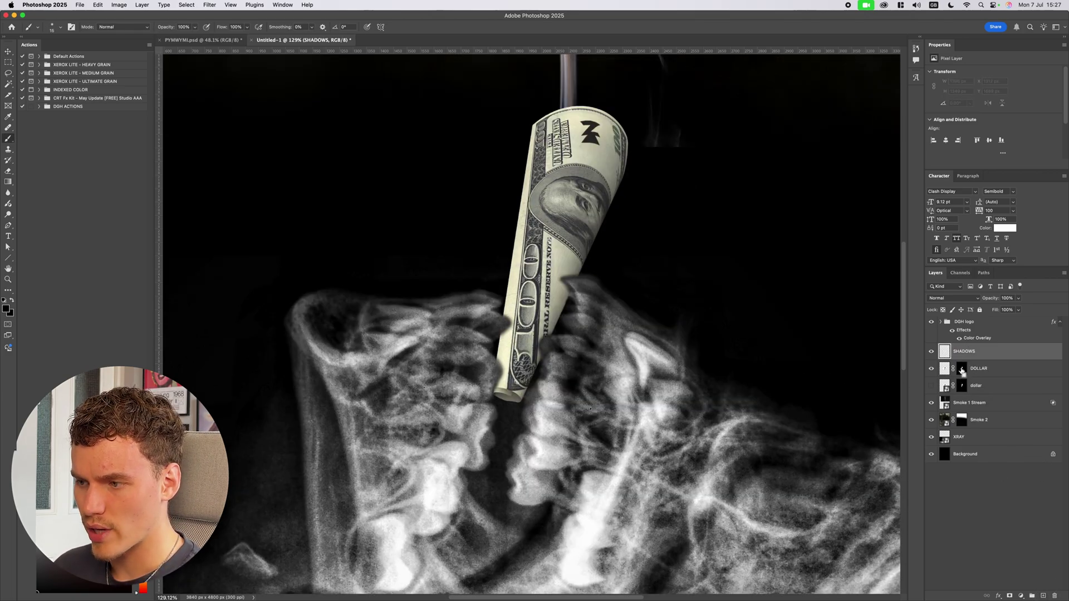
left_click(962, 369, "super")
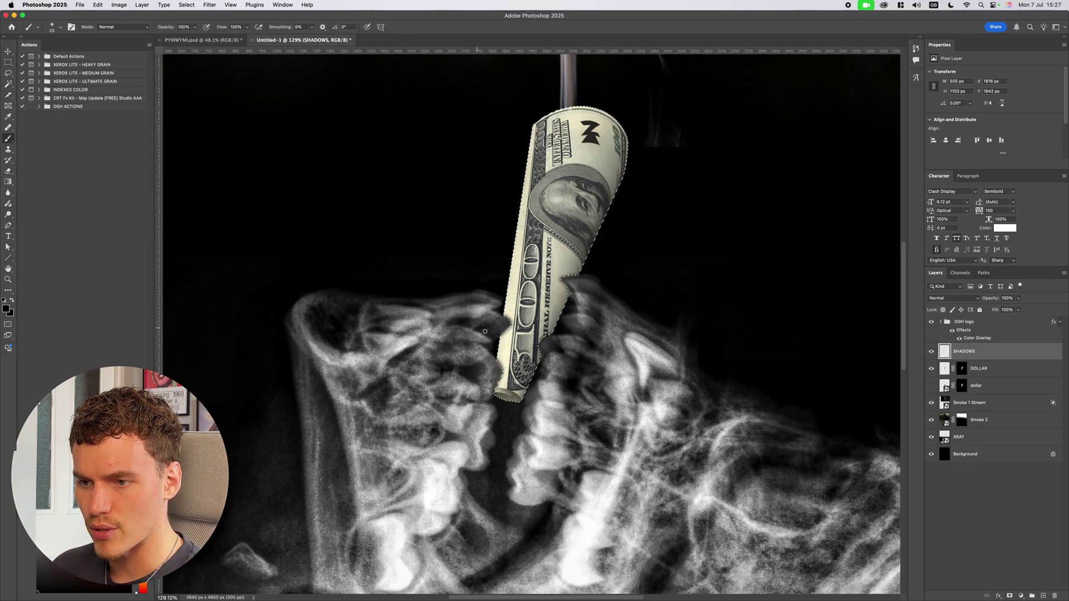
Step: Paint a soft black shadow over the bill's lower end on the SHADOWS layer with a 300-pixel brush
key("bracketright")
key("bracketright")
key("bracketright")
key("bracketright")
key("bracketright")
key("bracketright")
key("bracketright")
key("bracketright")
key("bracketright")
key("bracketright")
key("bracketright")
key("bracketright")
key("bracketright")
key("bracketright")
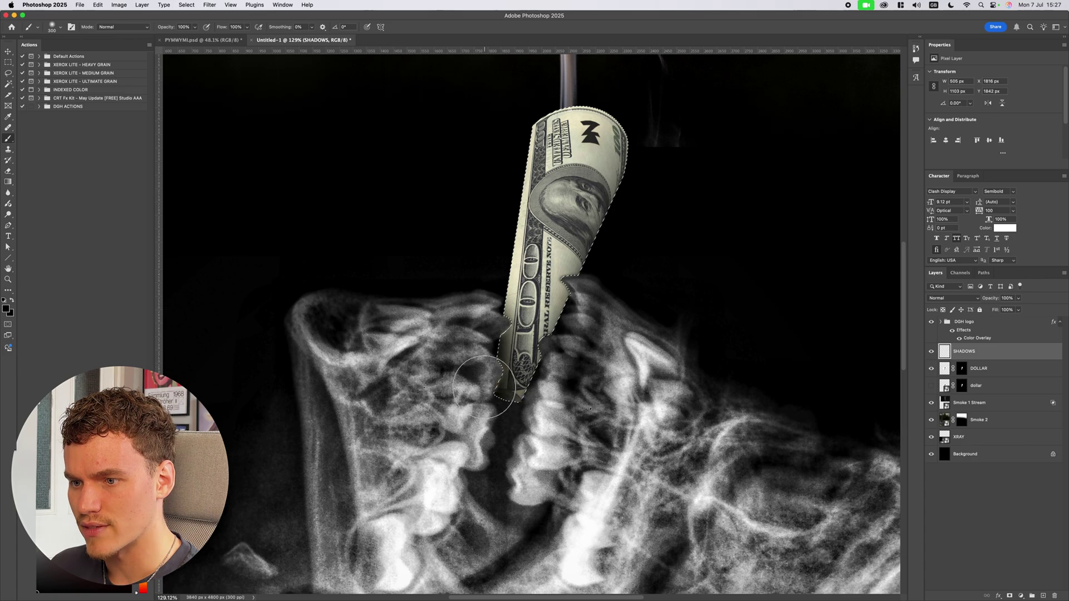
mouse_move(479, 333)
left_mouse_down()
mouse_move(494, 320)
mouse_move(526, 431)
mouse_move(301, 417)
left_mouse_up()
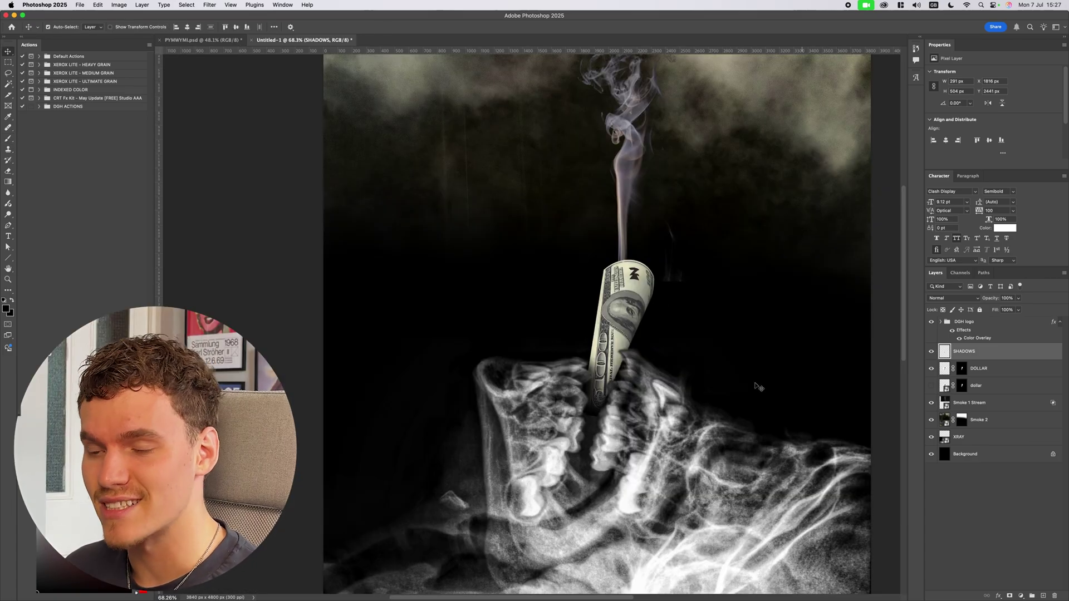
scroll(593, 365, "up", 5)
scroll(593, 364, "down", 2)
key("e")
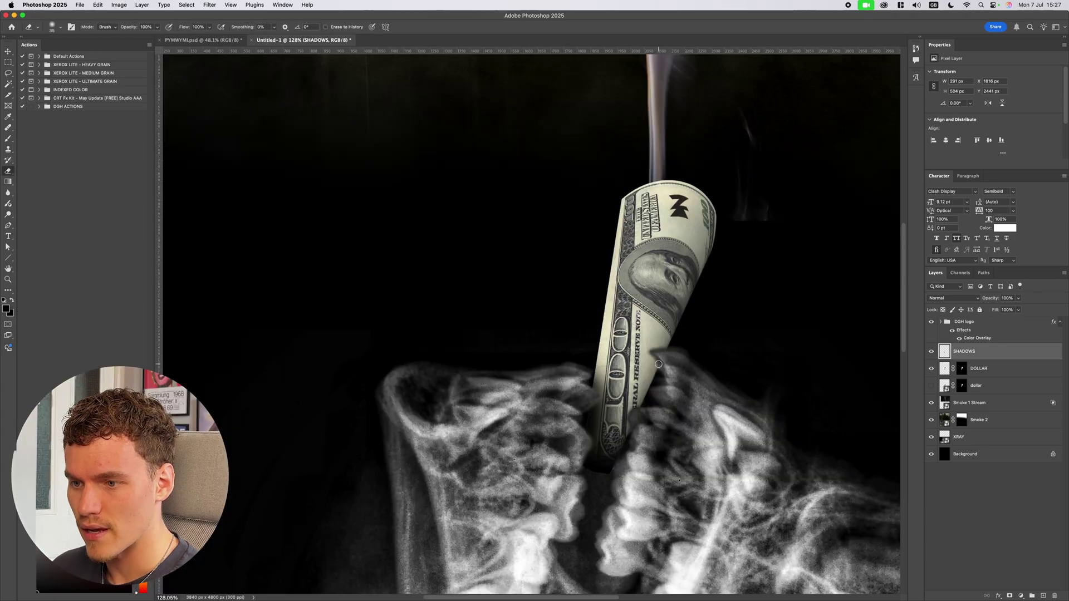
scroll(600, 360, "right", 3)
scroll(600, 360, "down", 5)
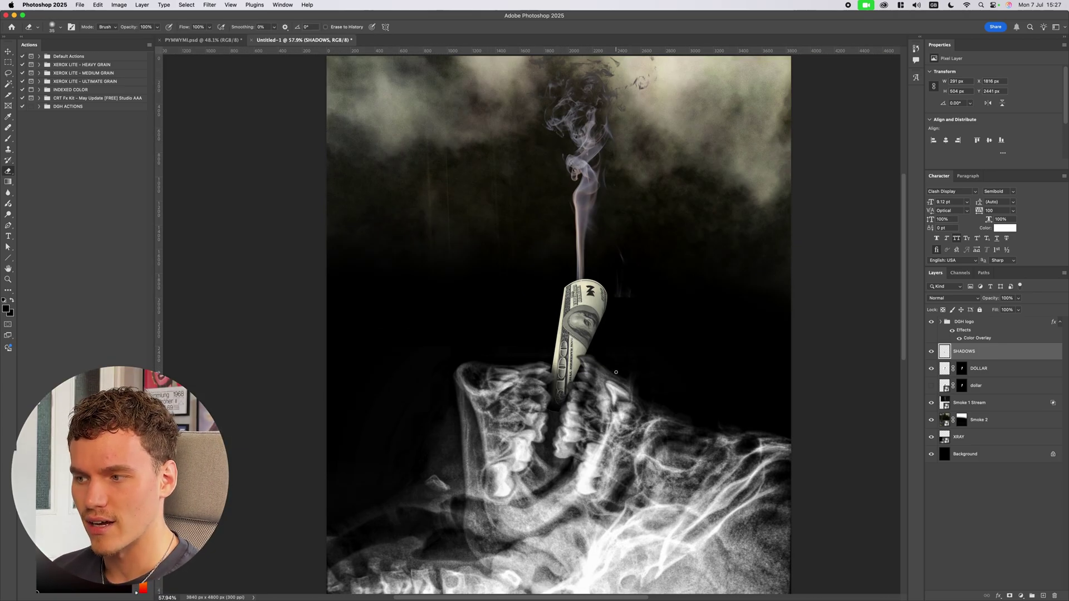
Step: Try hiding more of the bill beside the bone tip on the DOLLAR mask with a smaller black brush, and undo the stroke
scroll(583, 365, "up", 10)
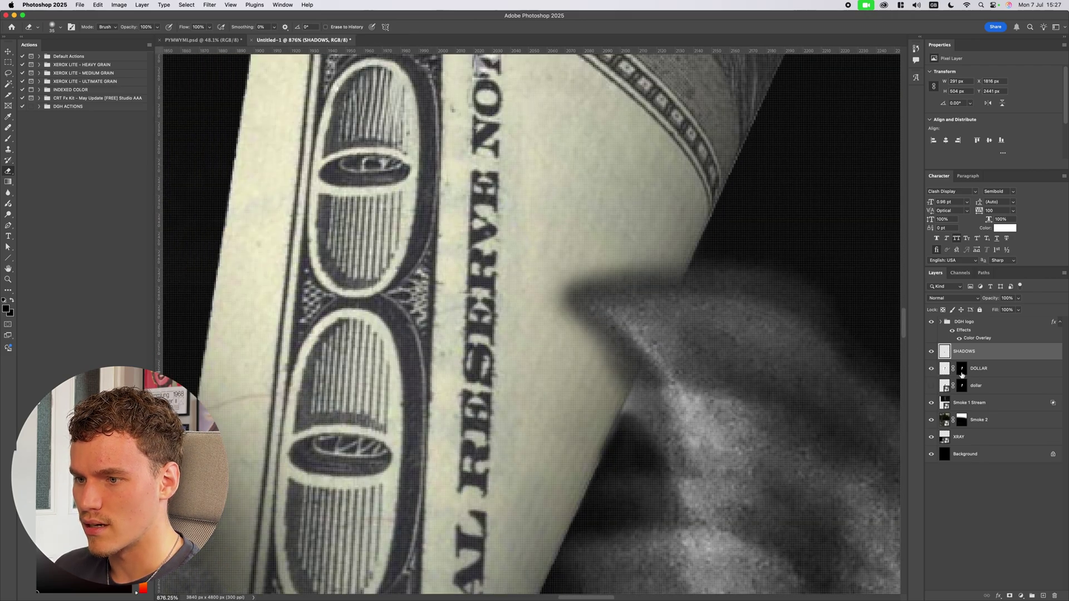
left_click(963, 369)
key("b")
key("x")
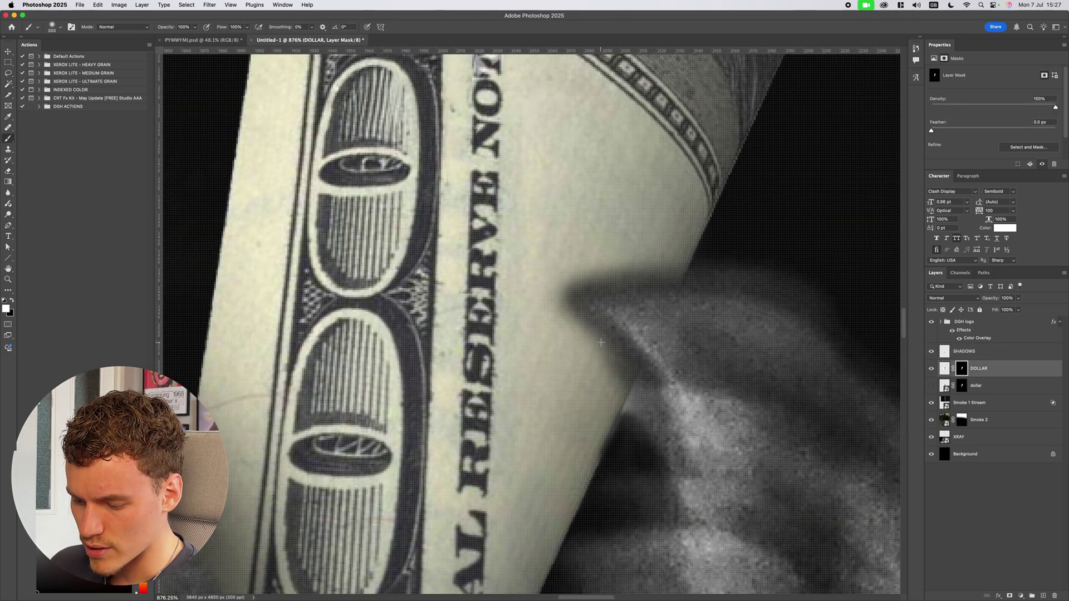
key("bracketleft")
key("bracketleft")
key("bracketleft")
key("bracketleft")
key("bracketleft")
key("bracketleft")
key("bracketleft")
key("bracketleft")
key("bracketleft")
key("bracketleft")
key("bracketleft")
key("x")
left_click_drag(594, 374, 549, 339)
key("super+z")
Step: Try restoring the bill beside the bone tip by painting white on the DOLLAR mask, and undo the stroke
key("x")
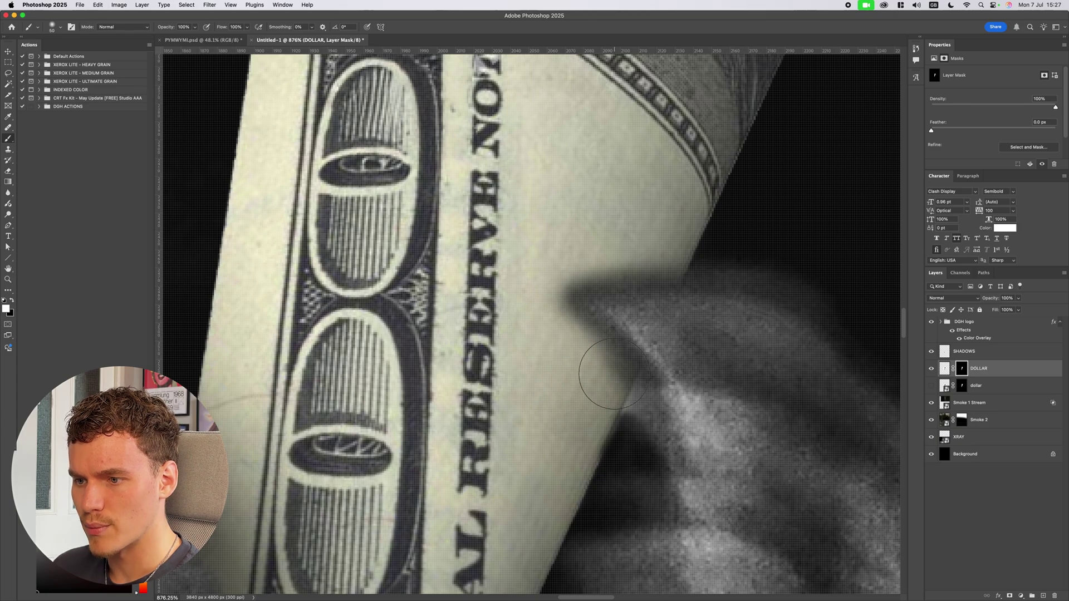
mouse_move(604, 381)
left_mouse_down()
mouse_move(575, 356)
mouse_move(557, 331)
left_mouse_up()
key("super+z")
key("super+z")
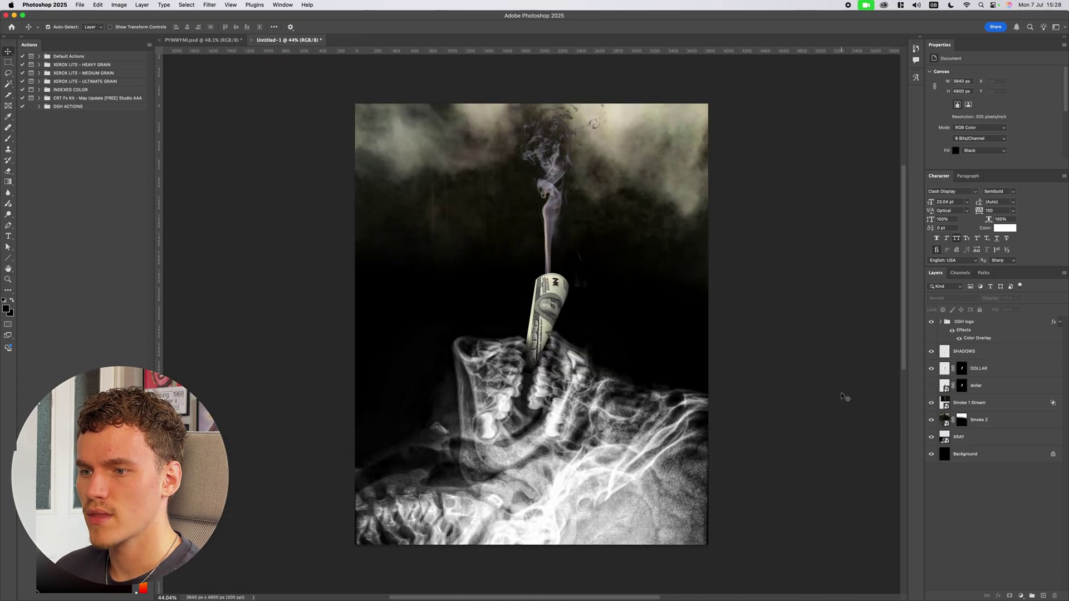
scroll(579, 288, "up", 2)
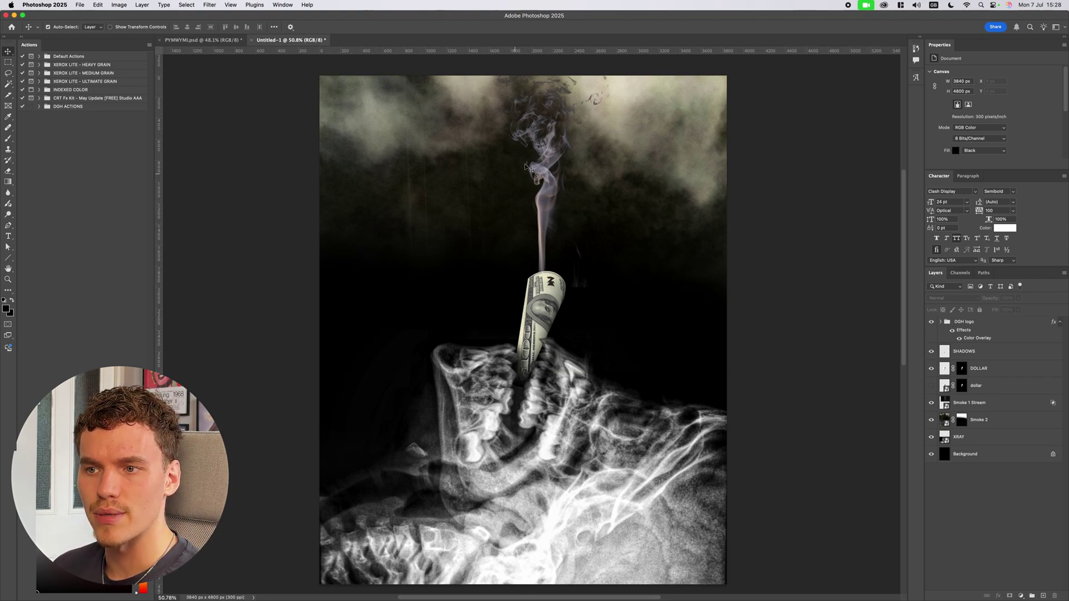
scroll(665, 286, "down", 2)
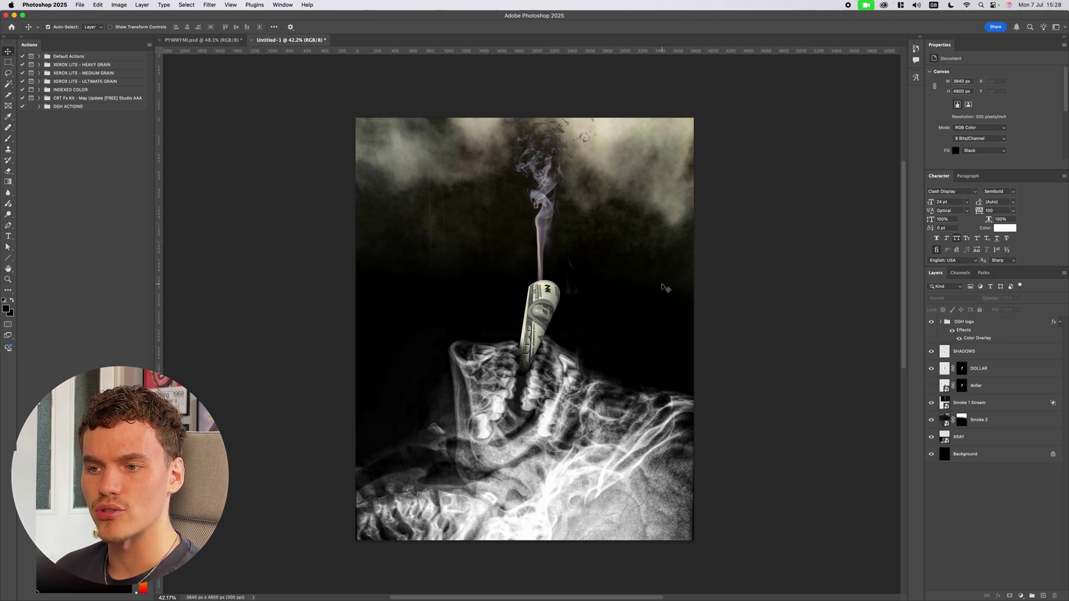
scroll(554, 195, "up", 5)
scroll(554, 176, "down", 5)
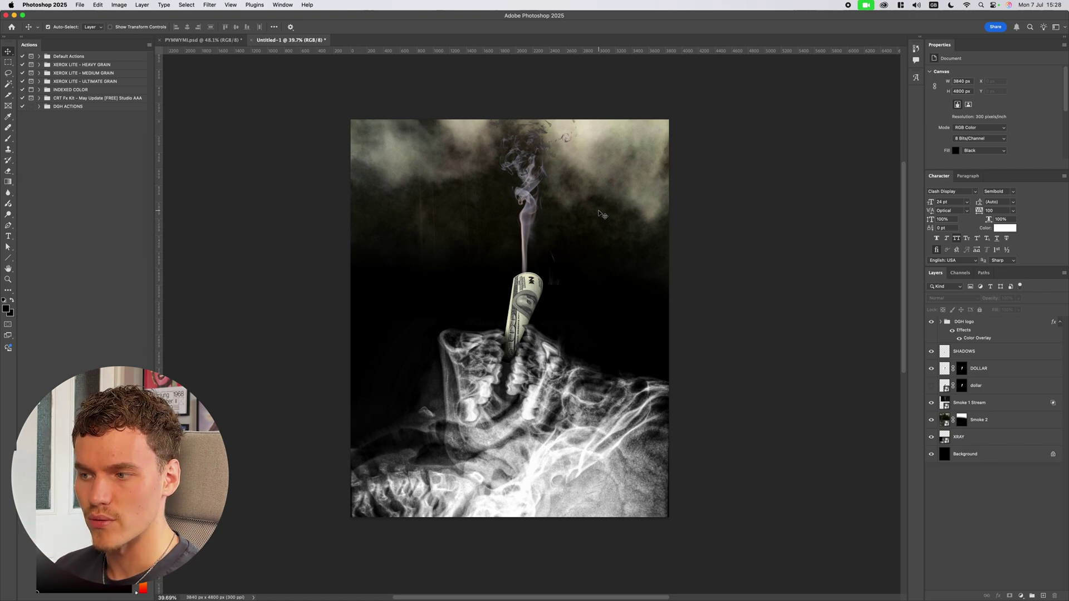
scroll(585, 239, "down", 5)
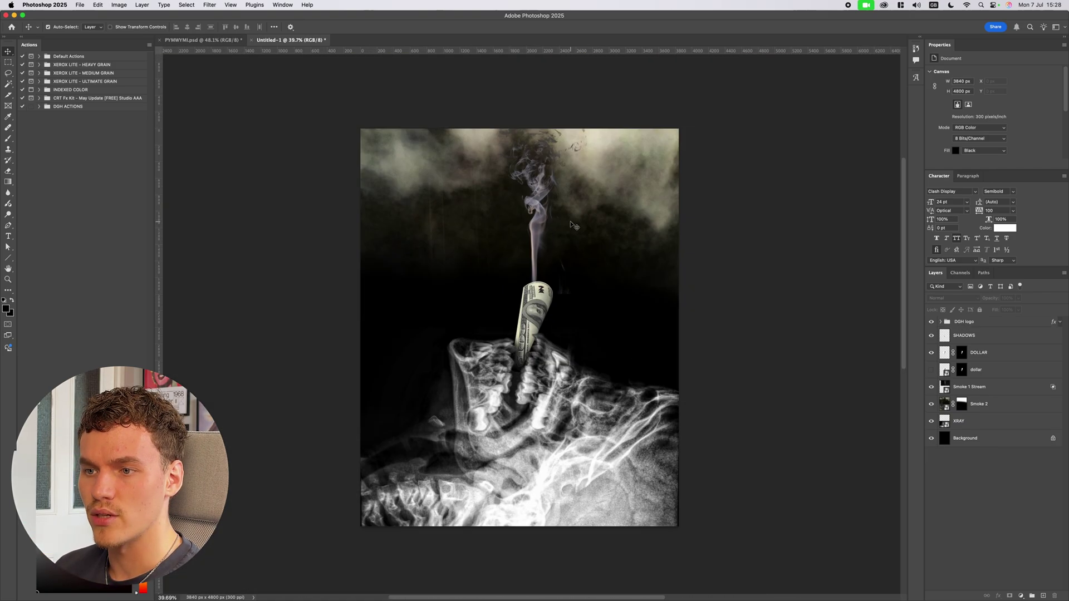
scroll(576, 222, "up", 1)
Step: Soften Smoke 1 Stream's Blend If transition for the current layer, setting the upper half of the split black slider to 93
left_click(589, 184)
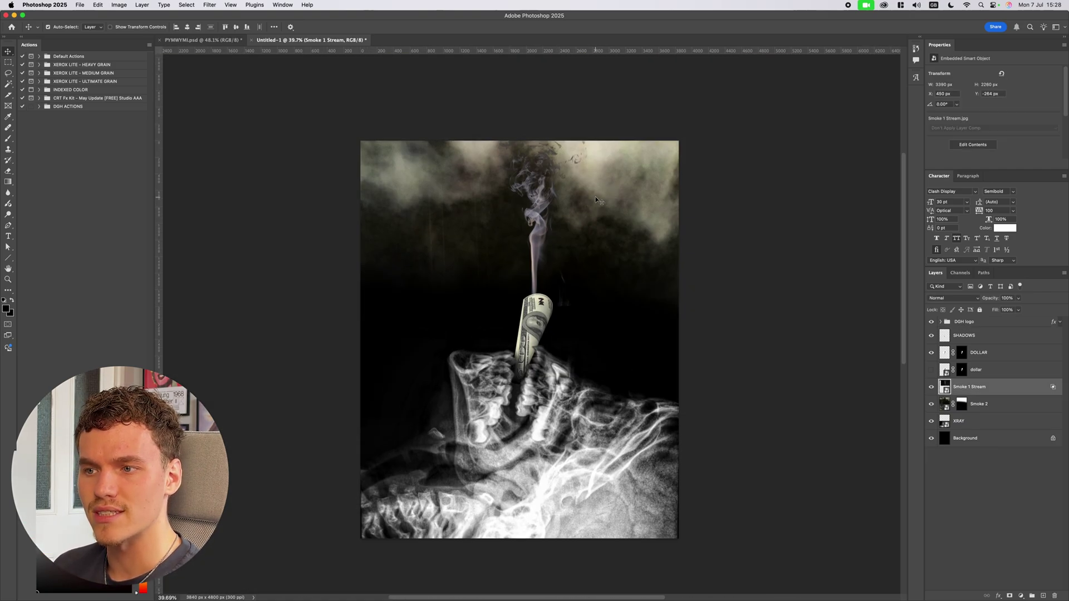
scroll(589, 183, "up", 5)
scroll(680, 187, "down", 5)
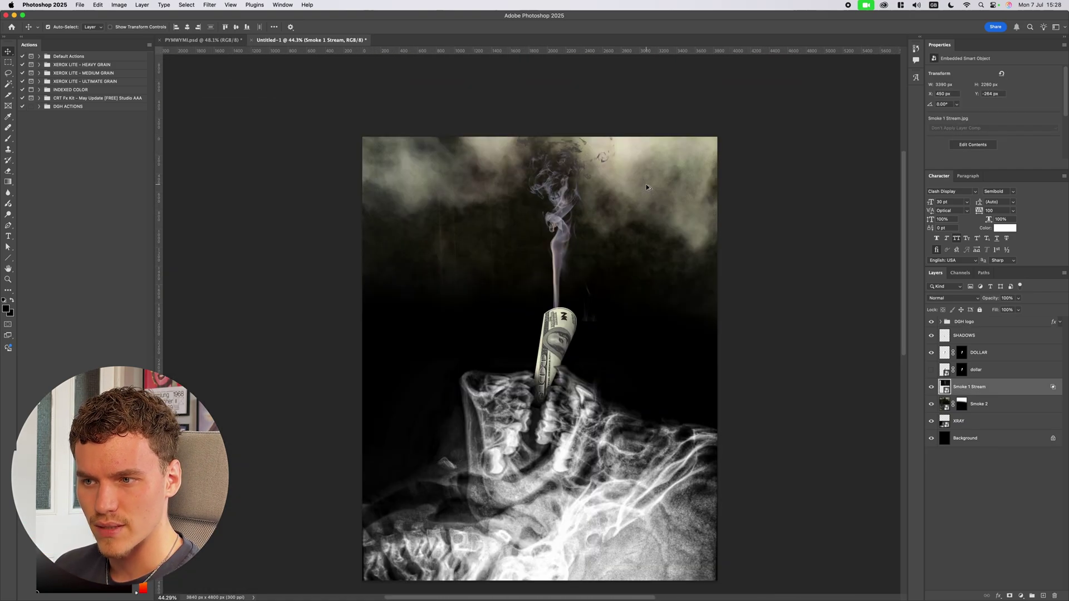
scroll(646, 184, "up", 5)
scroll(449, 266, "down", 2)
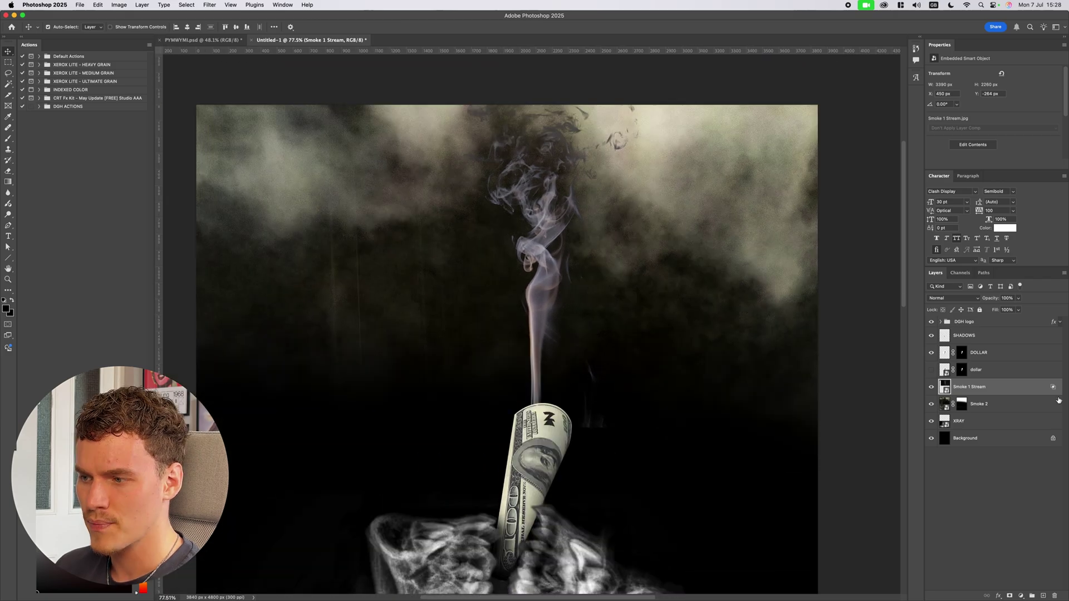
double_click(1051, 387)
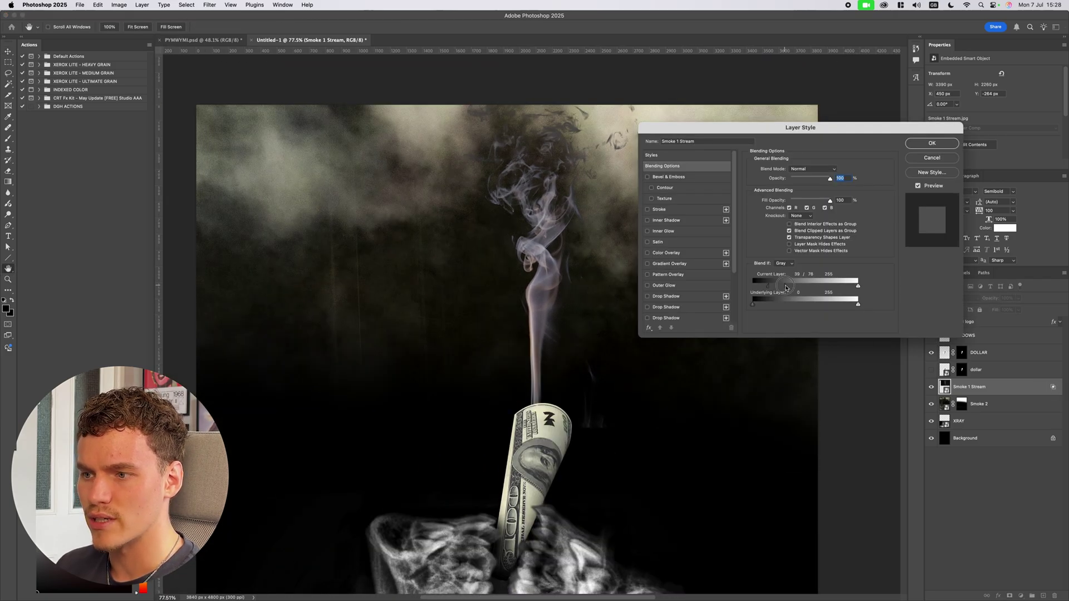
mouse_move(786, 288)
left_mouse_down()
mouse_move(770, 290)
mouse_move(791, 289)
left_mouse_up()
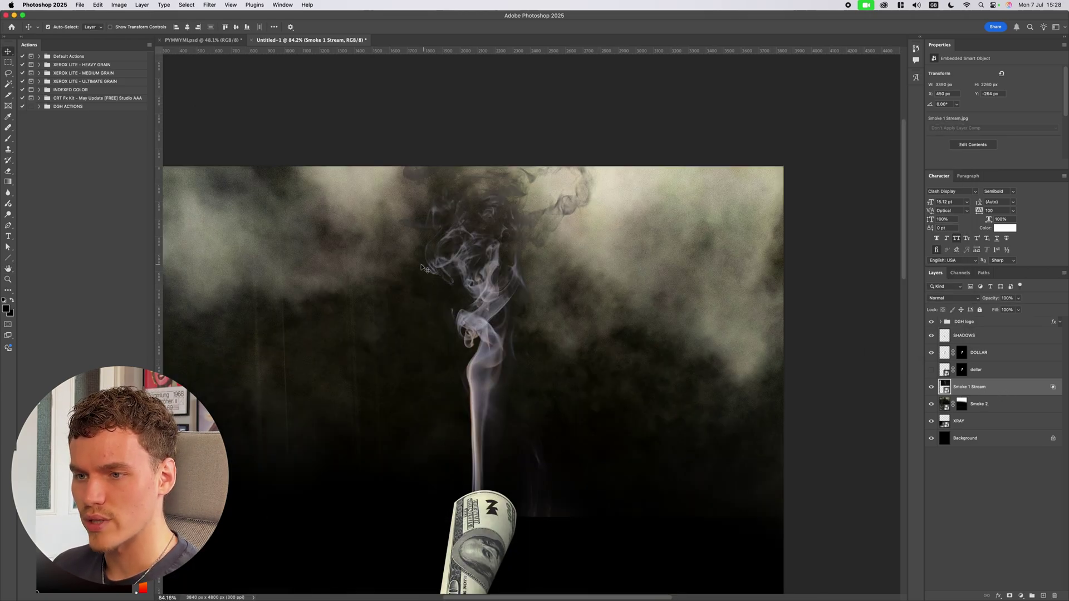
scroll(525, 278, "down", 3)
scroll(525, 277, "left", 3)
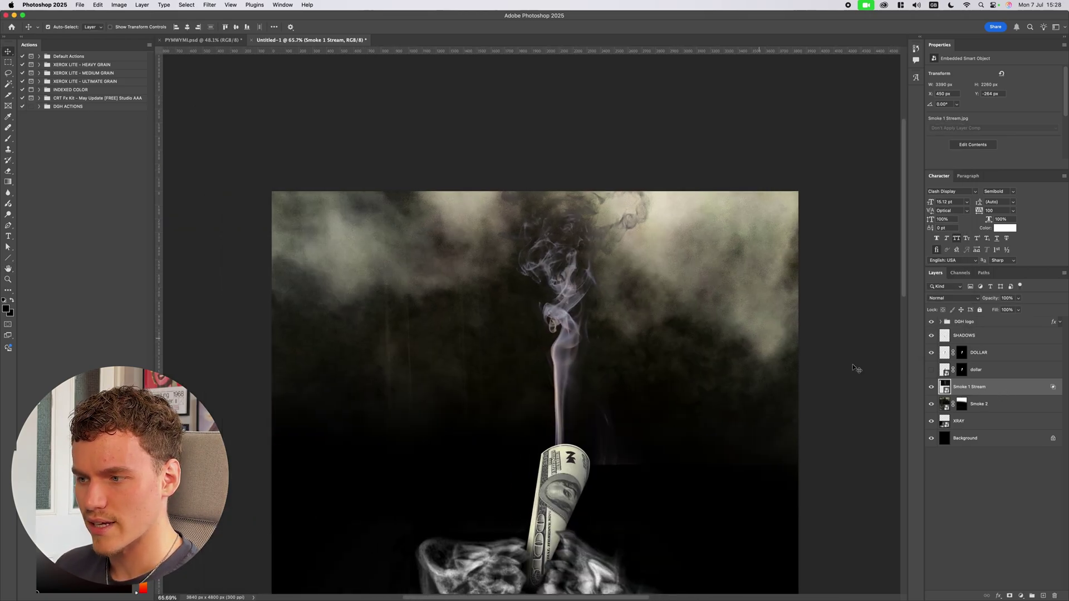
Step: Add a Levels adjustment above Smoke 1 Stream and clip it to that layer
left_click(1030, 595)
left_click(1030, 462)
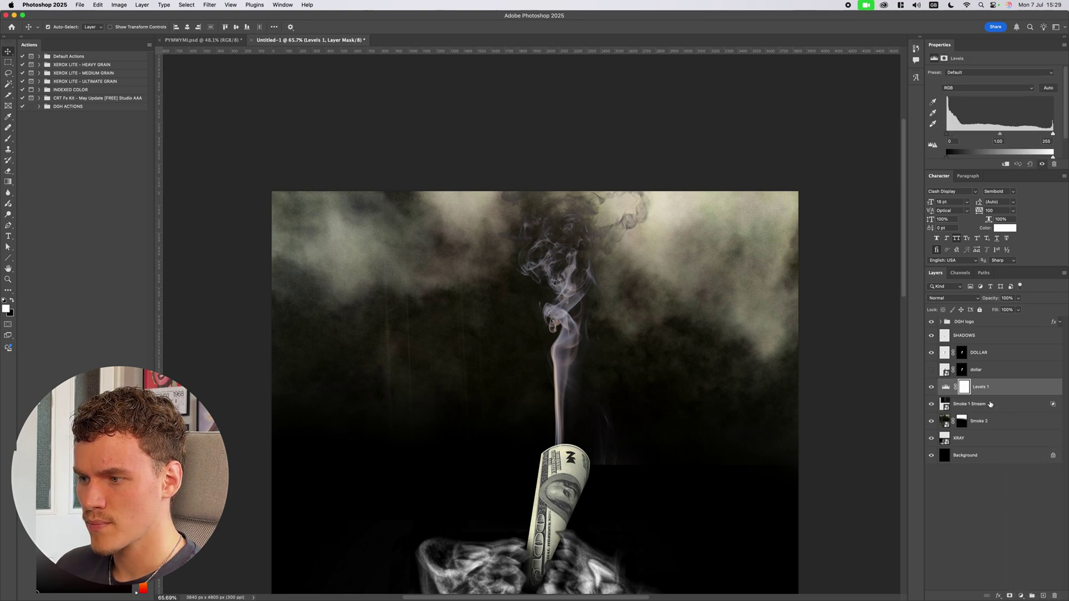
key("super+alt+g")
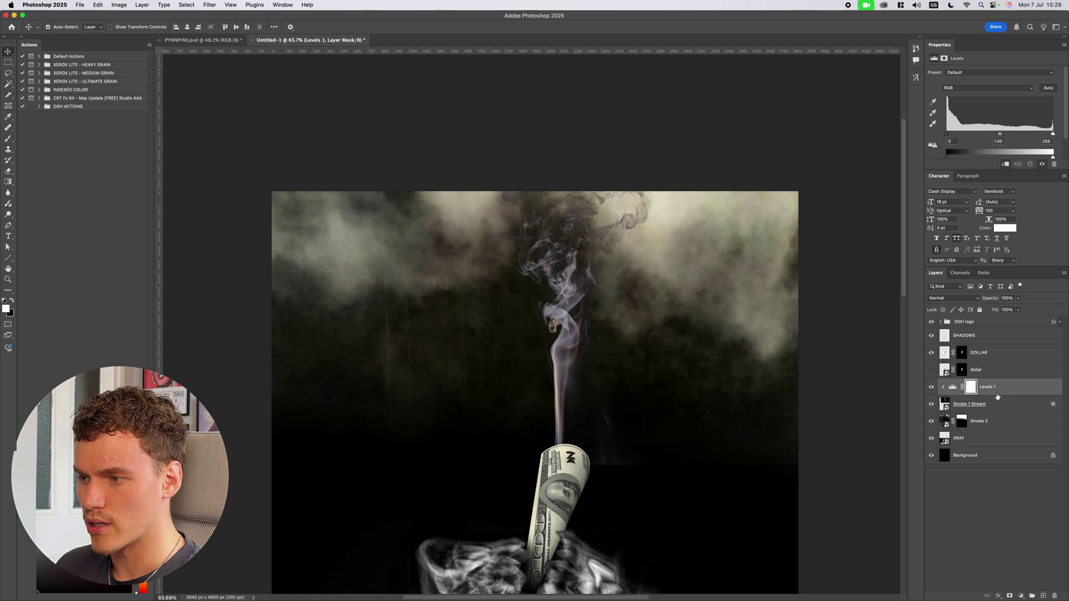
right_click(1005, 392)
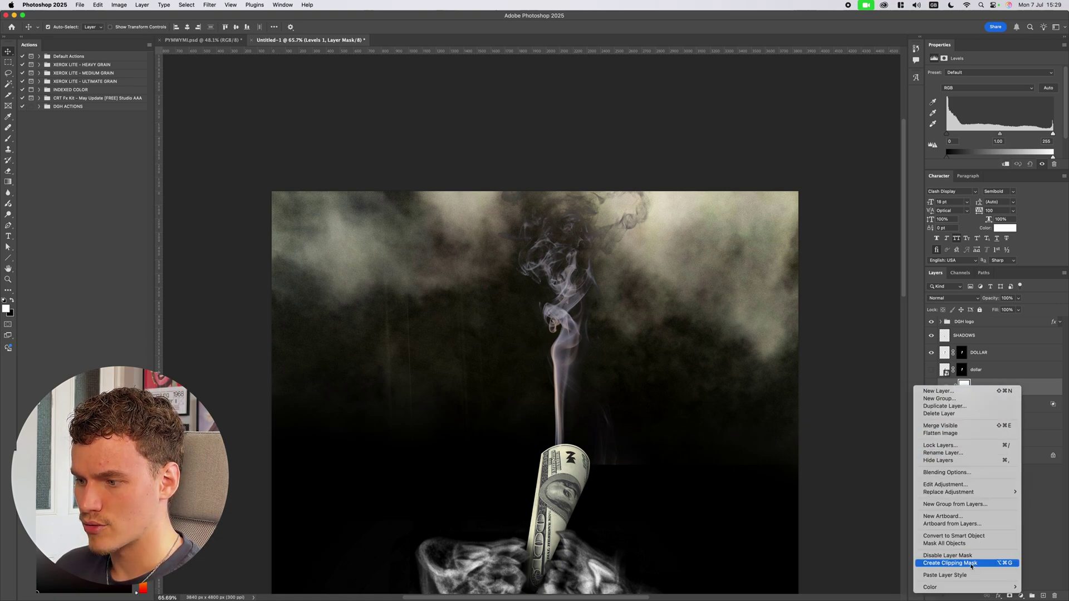
left_click(968, 563)
key("super+z")
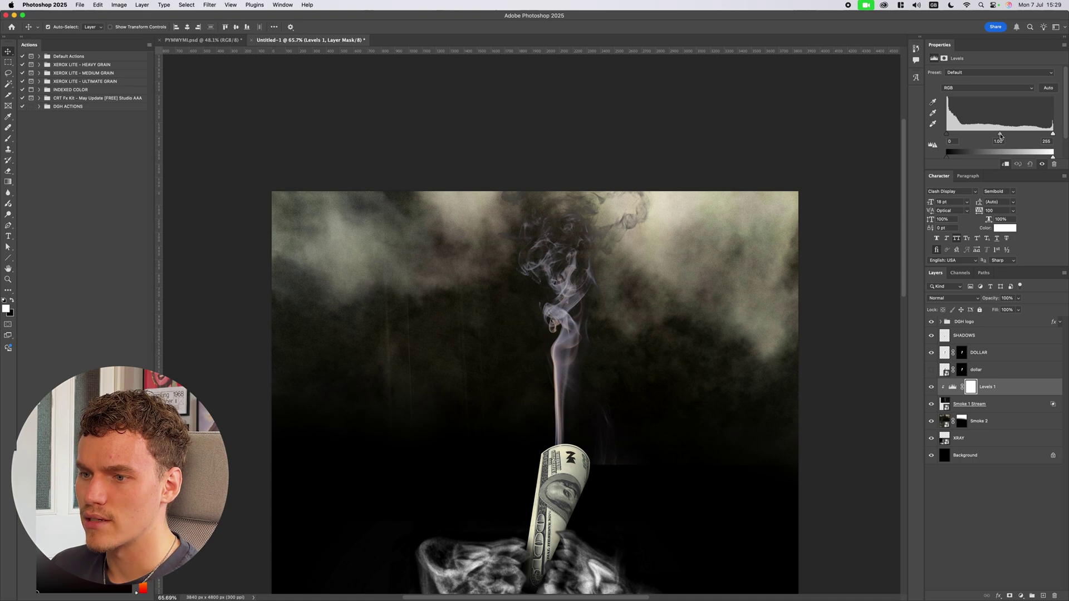
Step: Brighten the smoke stream with Levels 1 by raising the midtones to 1.83 and lowering the white input point
left_click_drag(1000, 136, 977, 138)
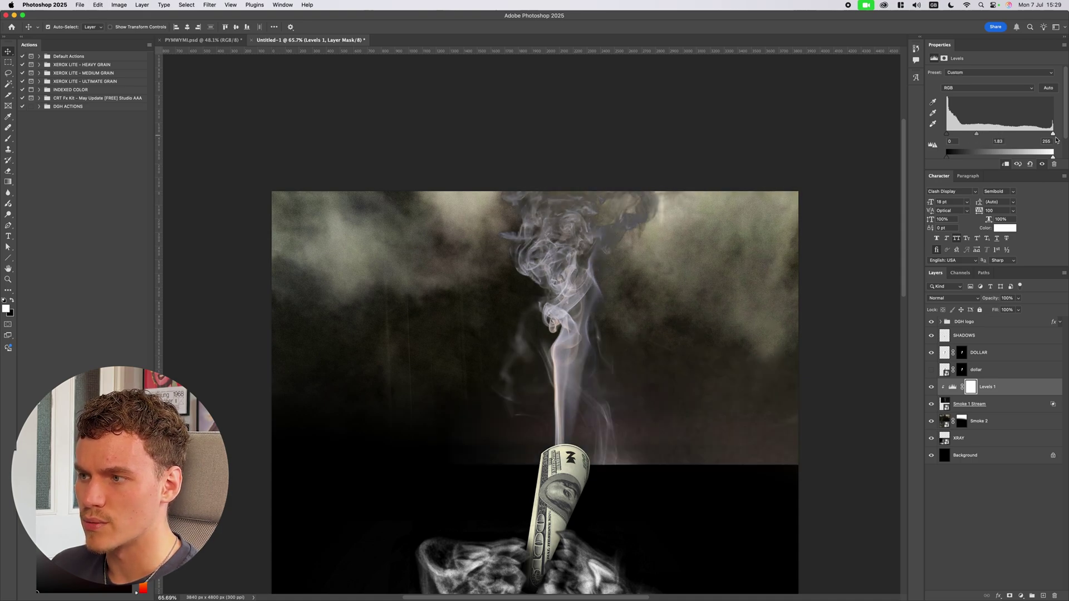
left_click_drag(1055, 139, 975, 135)
left_click(866, 221)
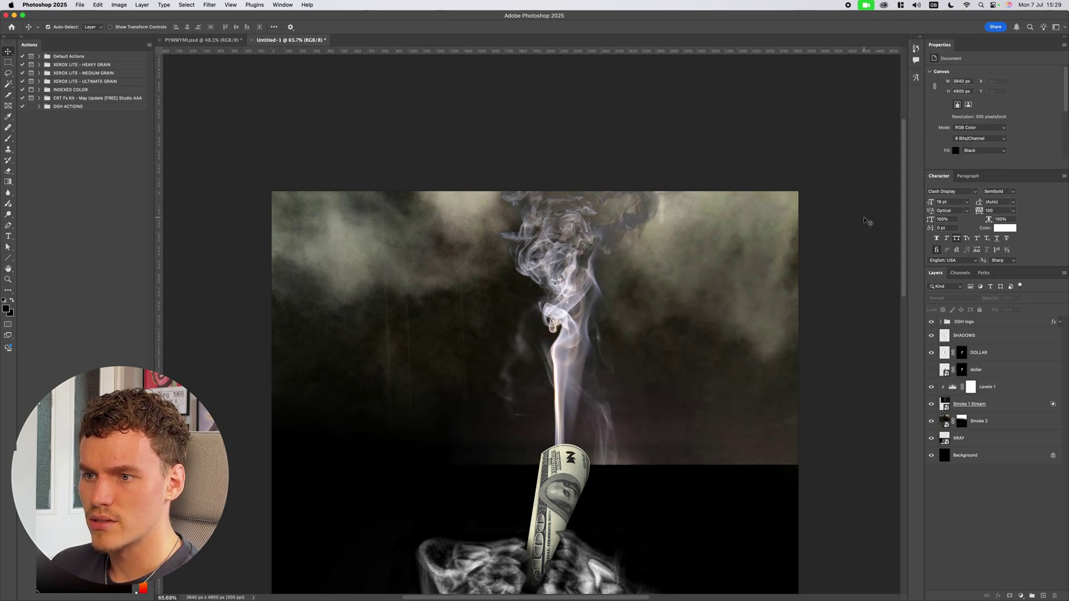
Step: Examine the brightened smoke stream up close and in the full poster, comparing it with Smoke 1 Stream hidden and shown
scroll(649, 301, "down", 3)
scroll(577, 309, "up", 3)
scroll(577, 312, "down", 2)
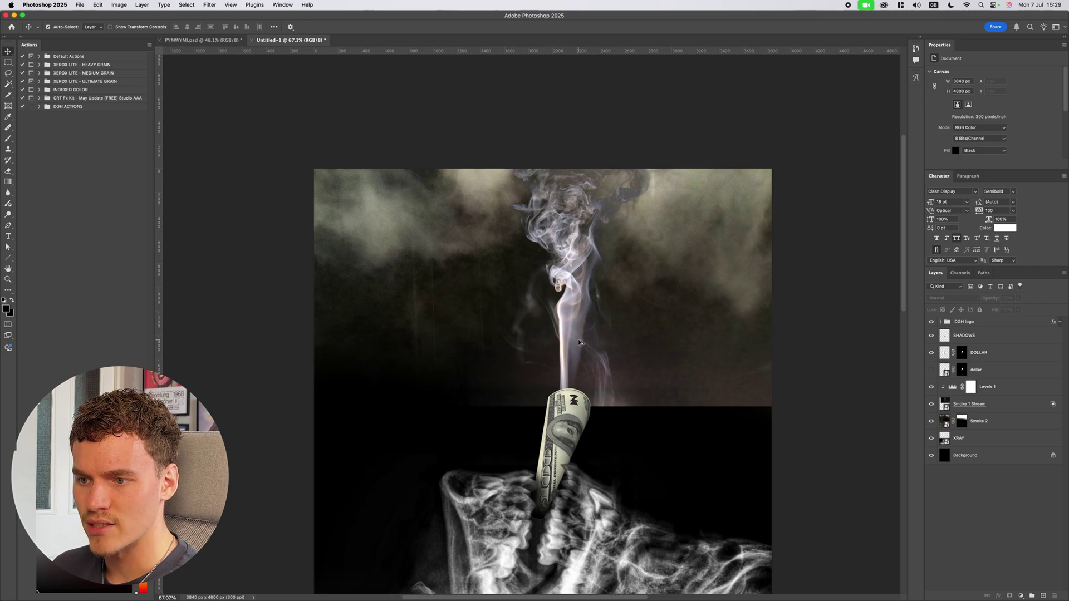
scroll(573, 318, "up", 1)
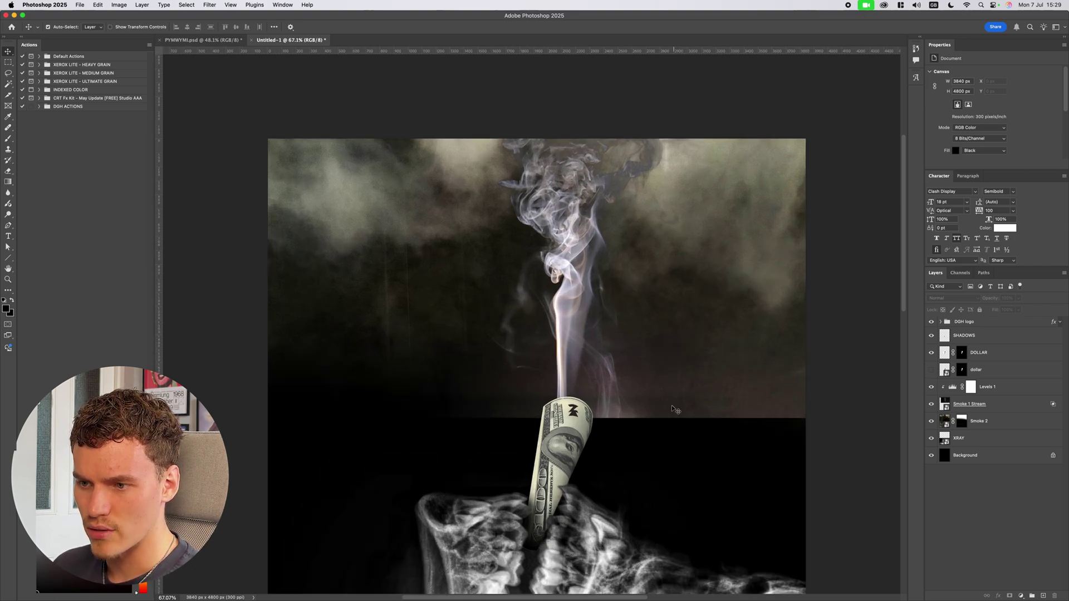
scroll(581, 210, "up", 2)
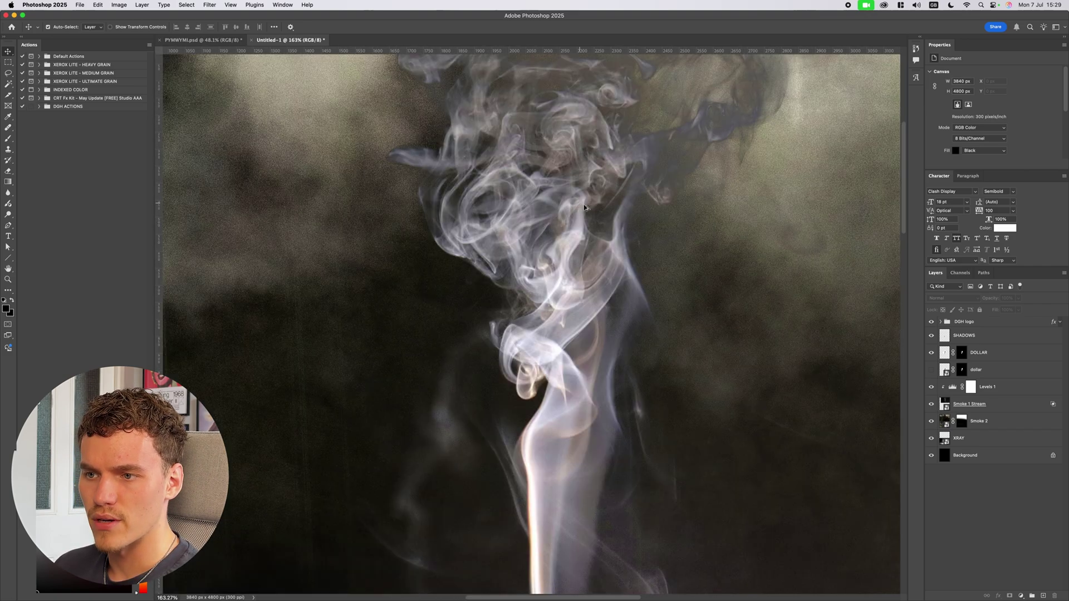
scroll(599, 218, "down", 2)
scroll(687, 226, "down", 3)
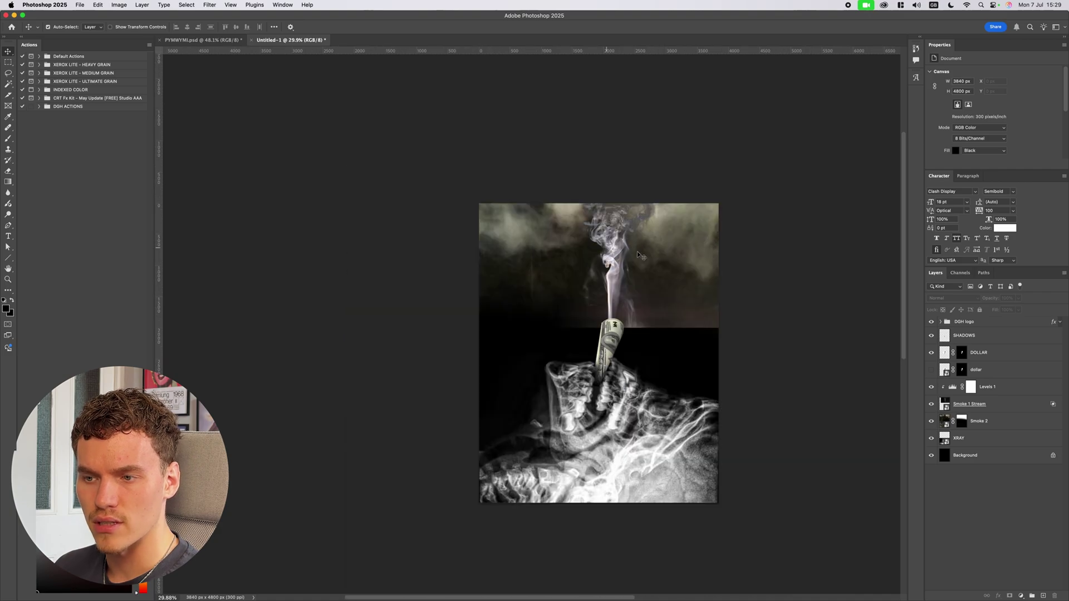
left_click(944, 403)
left_click(931, 404)
left_click(931, 403)
Step: Add a layer mask to Smoke 1 Stream and paint black with a large soft brush to hide the hard edge beside the bill
scroll(859, 375, "up", 3)
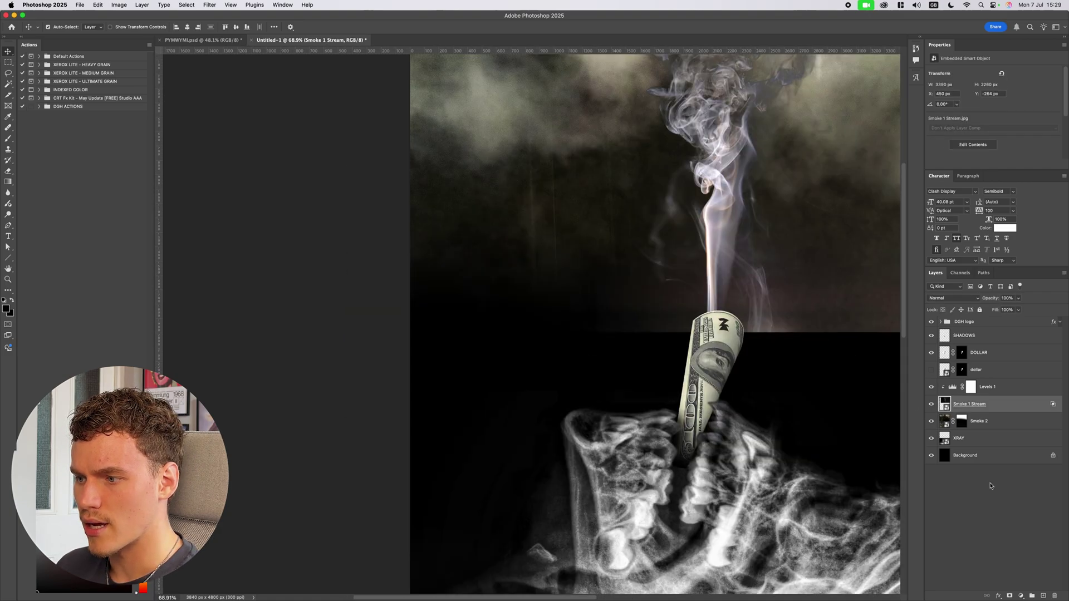
left_click(1012, 591)
key("b")
scroll(700, 321, "right", 5)
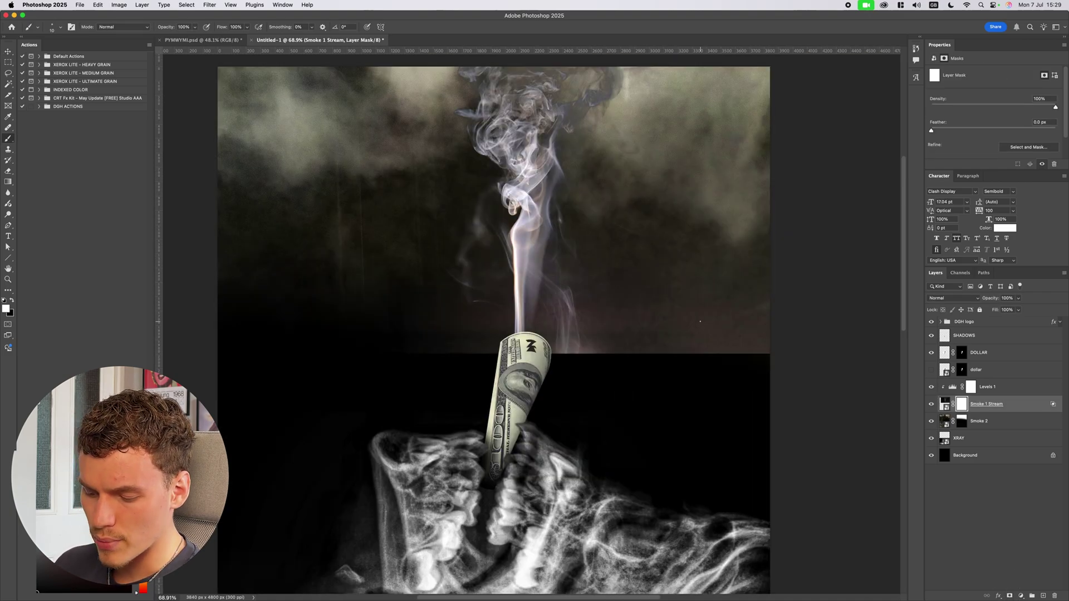
key("bracketright")
key("bracketright")
key("bracketright")
key("bracketright")
key("bracketright")
key("bracketright")
key("bracketright")
key("bracketright")
key("bracketright")
key("bracketright")
key("bracketright")
key("bracketright")
key("bracketright")
key("bracketright")
key("bracketright")
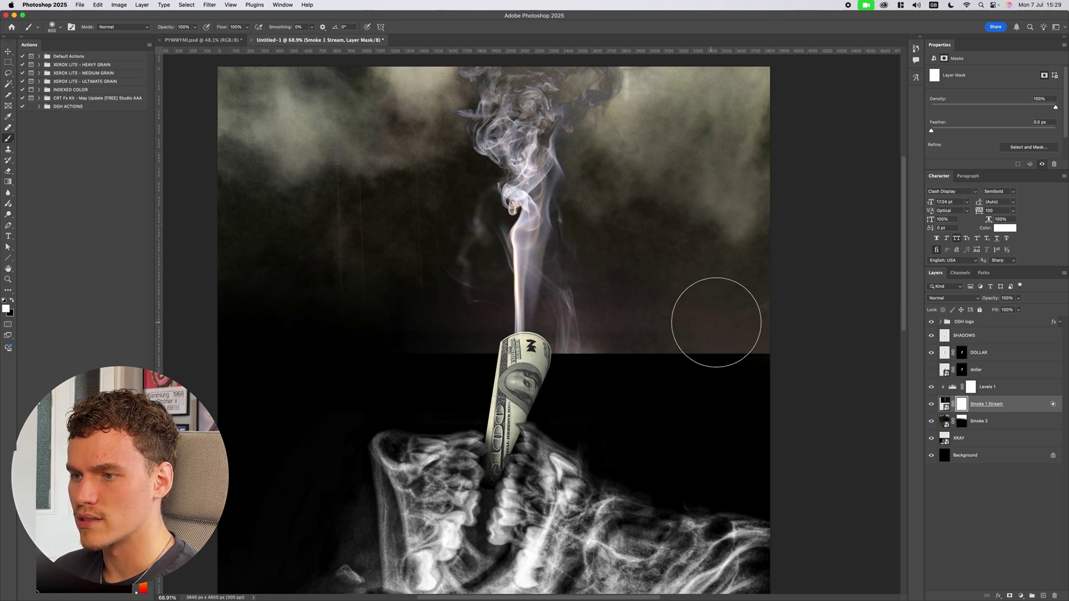
key("x")
mouse_move(733, 353)
left_mouse_down()
mouse_move(686, 291)
mouse_move(656, 320)
mouse_move(662, 358)
mouse_move(663, 317)
left_mouse_up()
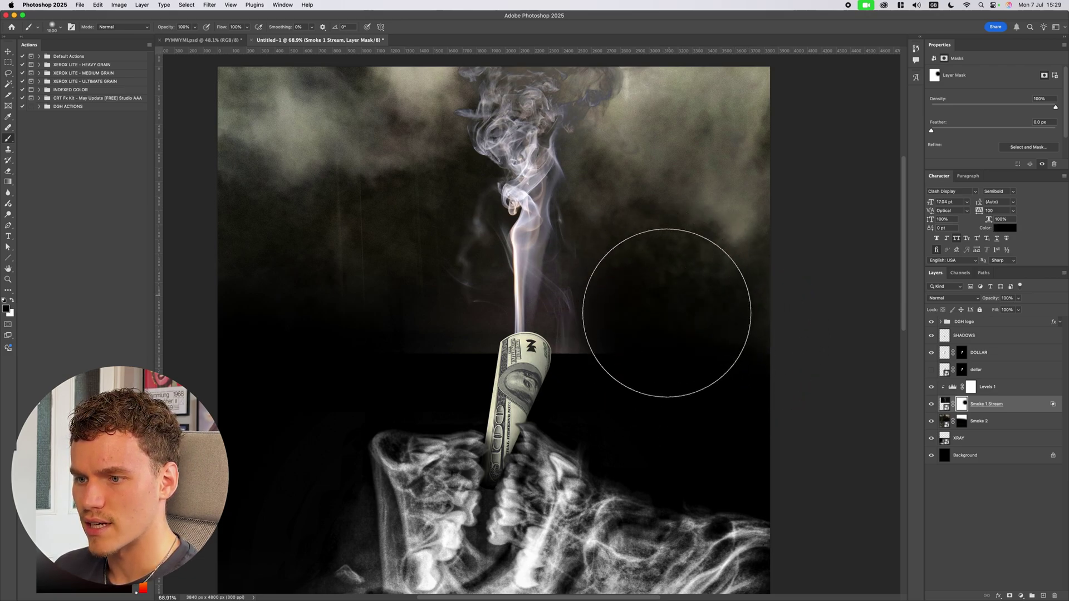
Step: Paint black on the Smoke 1 Stream mask around the bill's rolled end with a smaller brush, hiding the remaining hard edge and stray haze
key("bracketleft")
key("bracketleft")
key("bracketleft")
key("bracketleft")
key("bracketleft")
key("bracketleft")
key("bracketleft")
key("bracketleft")
key("bracketleft")
key("bracketleft")
key("bracketleft")
key("bracketleft")
key("bracketleft")
key("bracketleft")
key("bracketleft")
key("bracketleft")
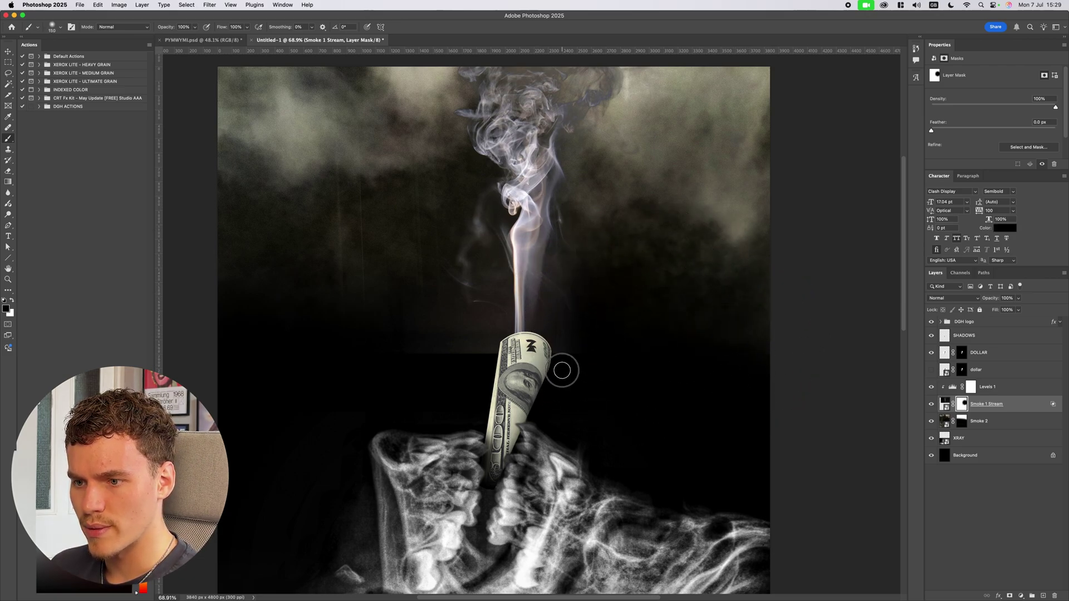
left_click_drag(499, 358, 491, 293)
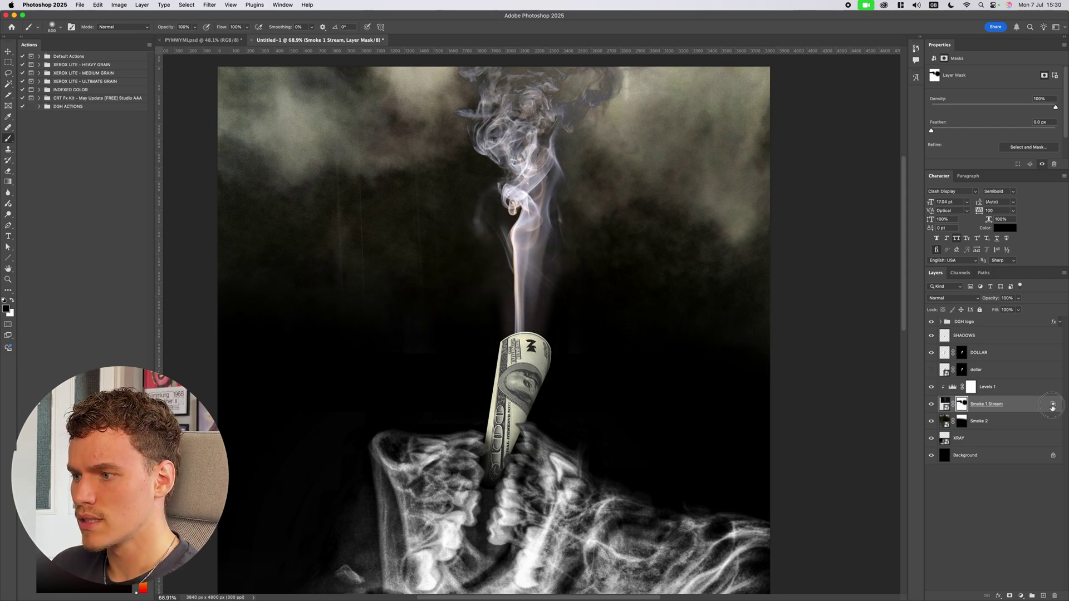
Step: Try adjusting the Blend If black slider for Smoke 1 Stream's current layer again
double_click(1052, 406)
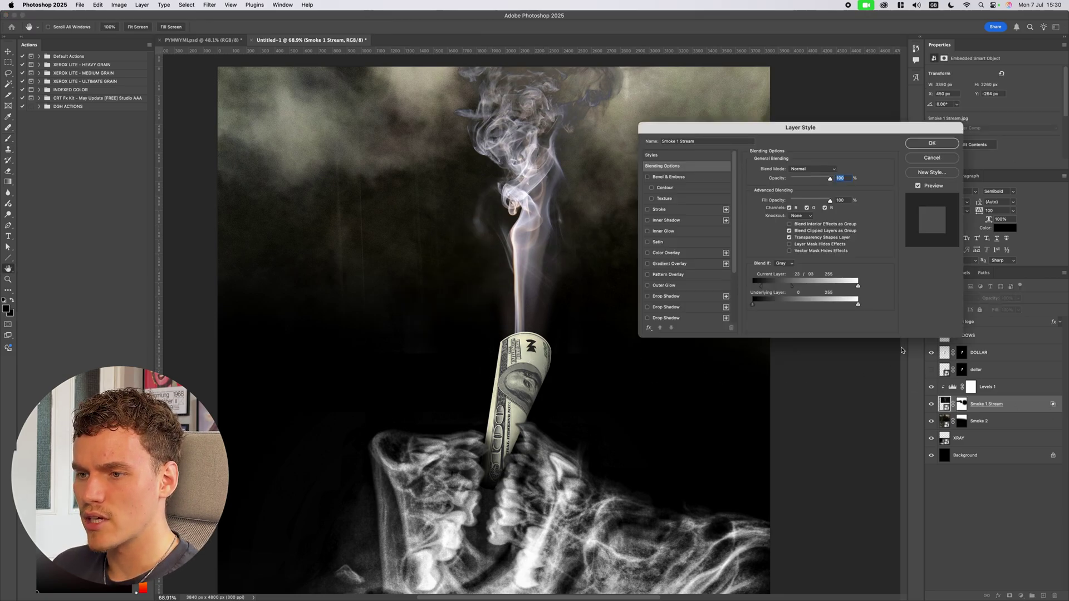
left_click_drag(784, 284, 792, 287)
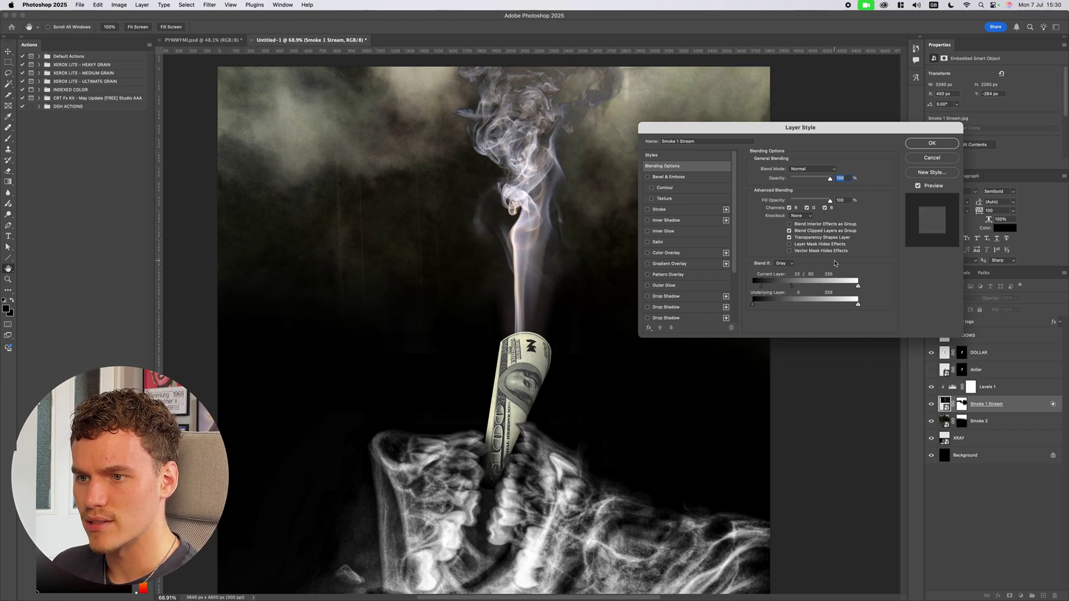
key("Return")
Step: Add a Levels adjustment clipped to Smoke 2, setting midtones to 1.42 and the white input to 198
scroll(729, 196, "up", 1)
left_click(978, 421)
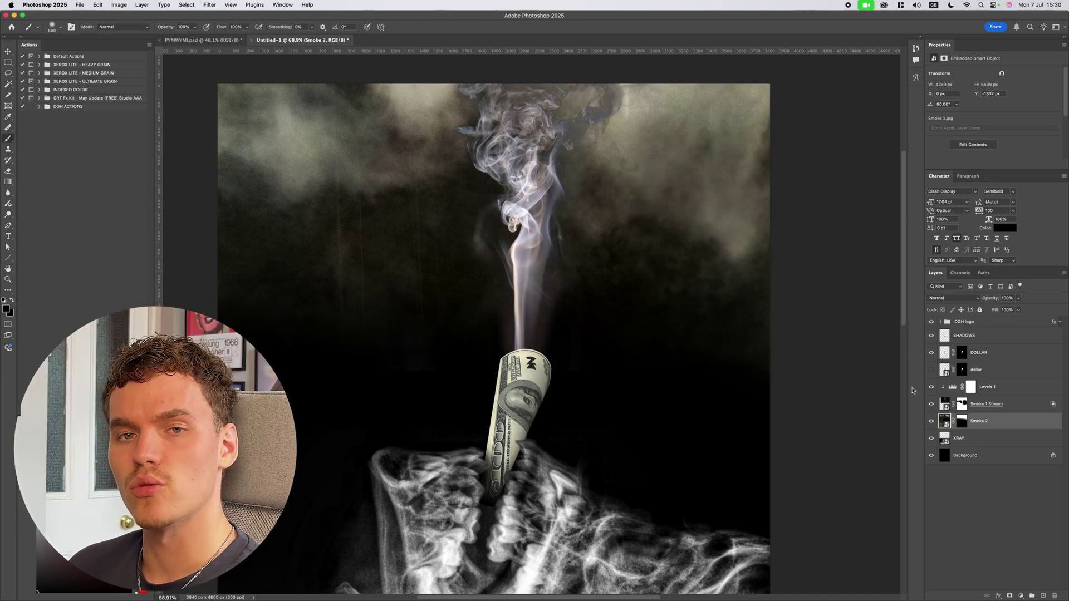
left_click(1020, 596)
left_click(979, 488)
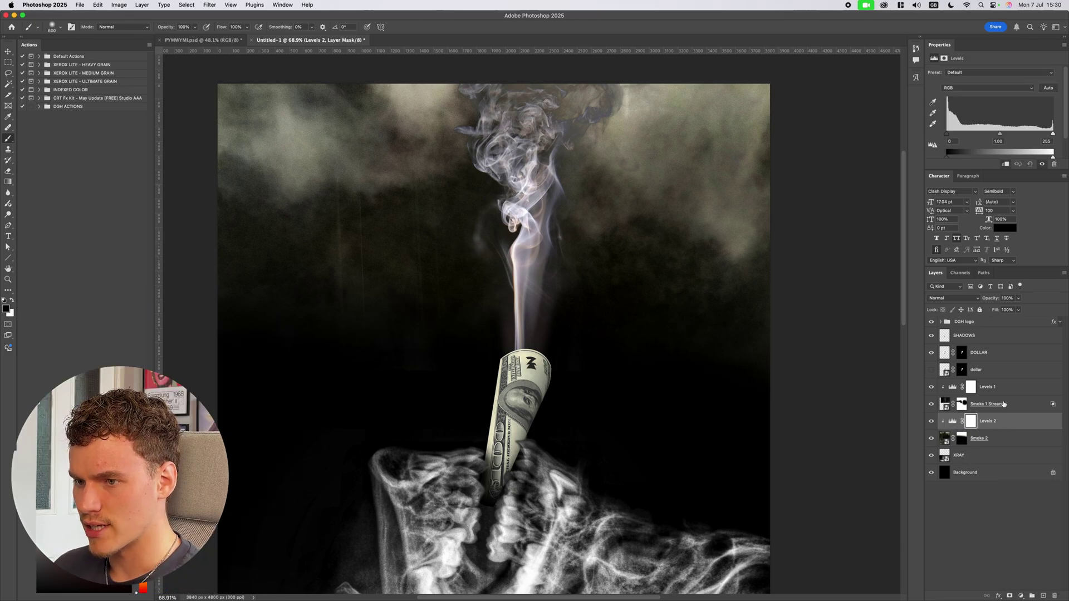
left_click_drag(999, 134, 971, 135)
left_click_drag(1053, 134, 979, 136)
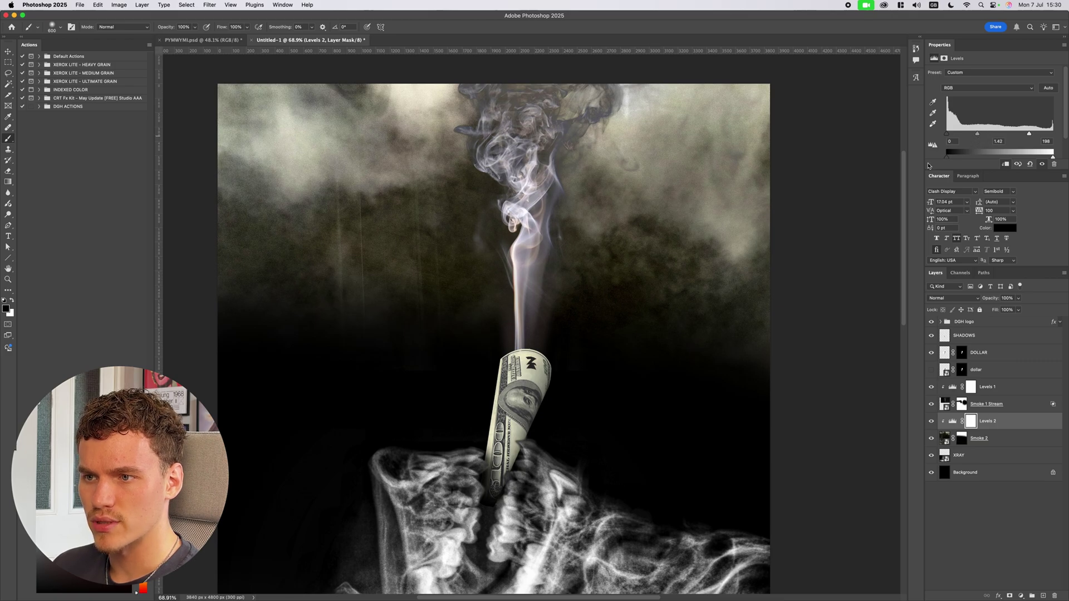
Step: Move Smoke 2 together with its Levels 2 adjustment above Levels 1 and Smoke 1 Stream in the layer stack
key("v")
left_click(829, 172)
left_click(1004, 439)
left_click(1009, 427, "shift")
left_click_drag(1003, 443, 1015, 384)
left_click(882, 417)
Step: Blend Smoke 2 over the smoke stream by splitting its current-layer Blend If black slider, with the upper half at 113
left_click(930, 406)
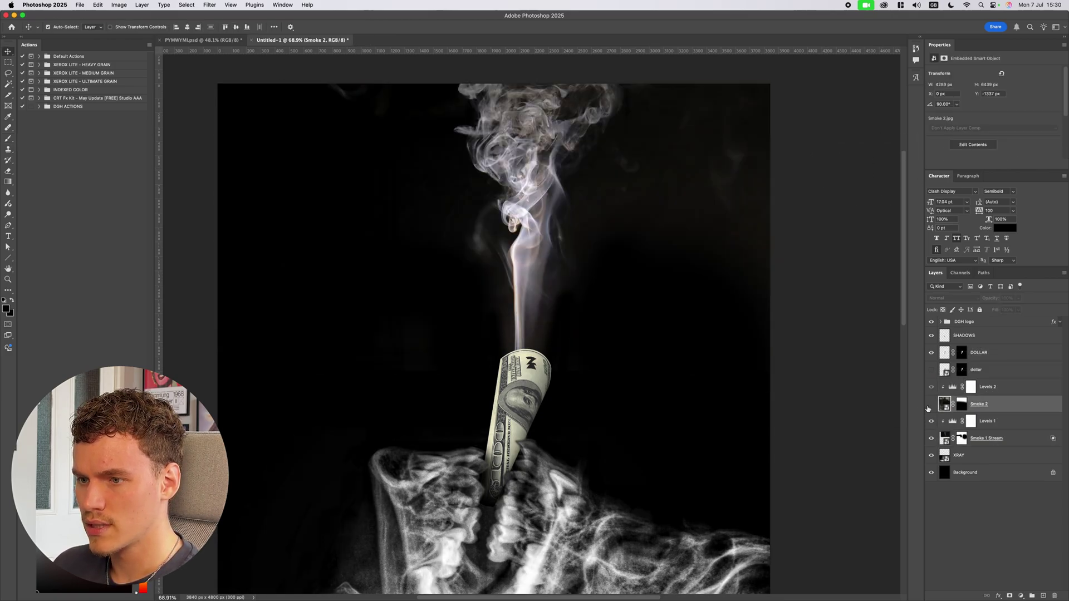
left_click(931, 404)
right_click(1002, 532)
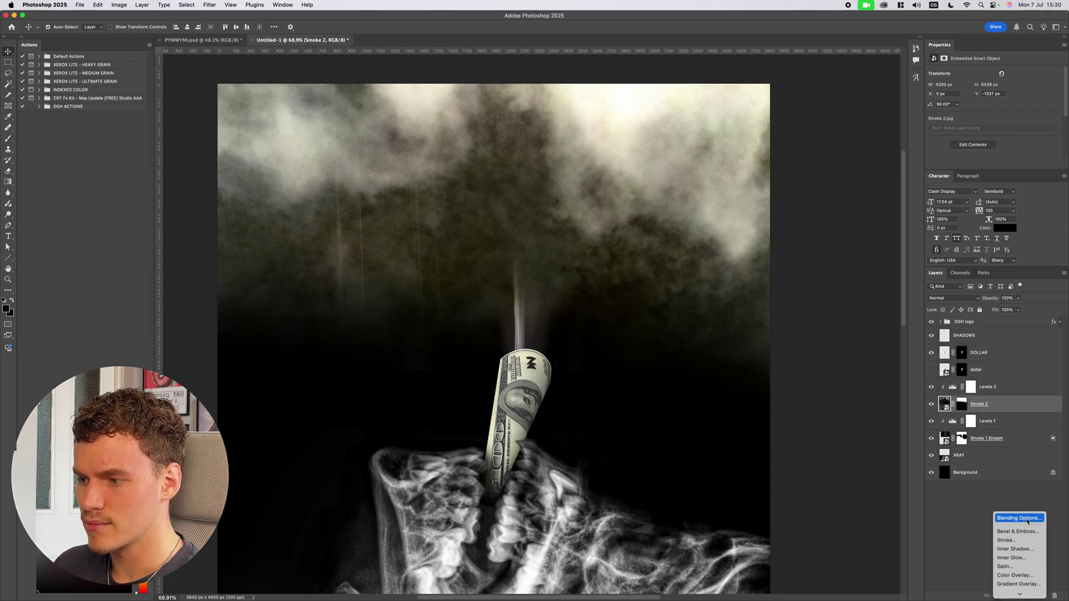
left_click(1010, 513)
left_click_drag(753, 286, 800, 288)
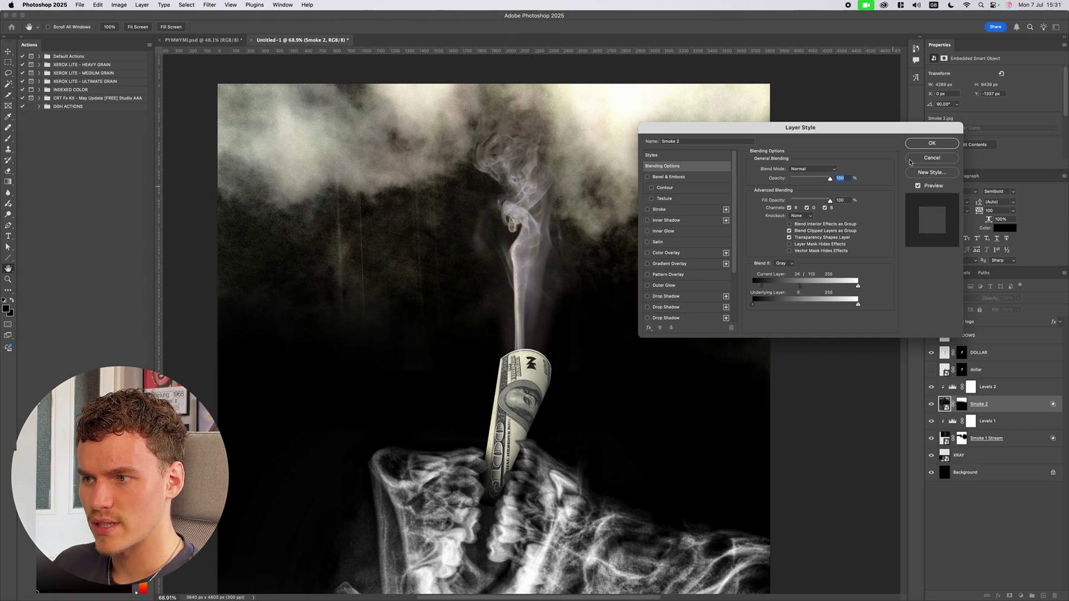
left_click(922, 146)
left_click(1058, 444)
left_click(885, 229)
scroll(824, 272, "down", 5)
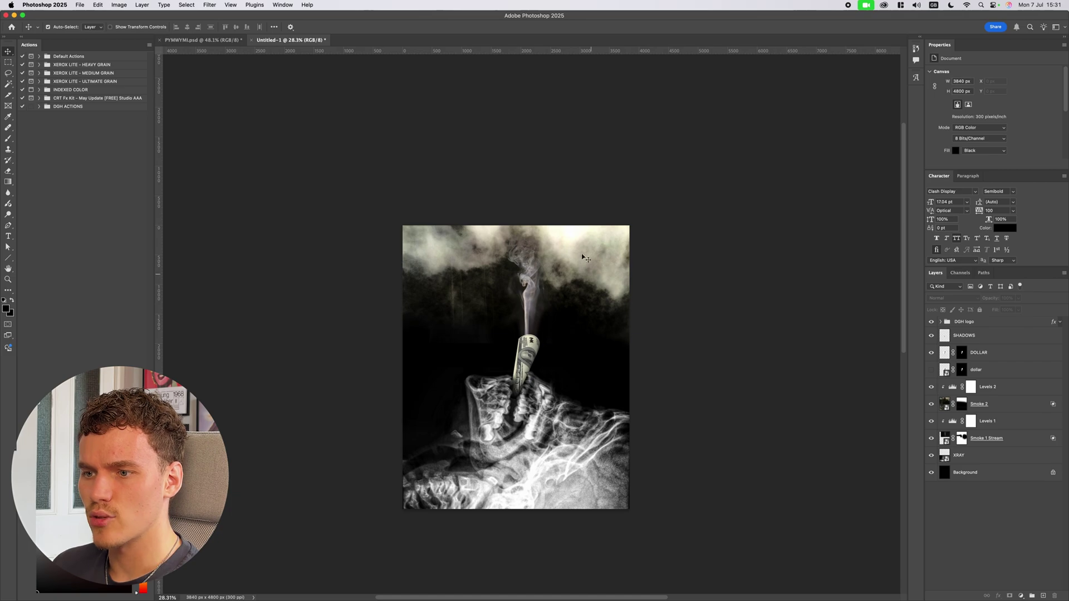
scroll(584, 258, "up", 5)
scroll(573, 279, "down", 3)
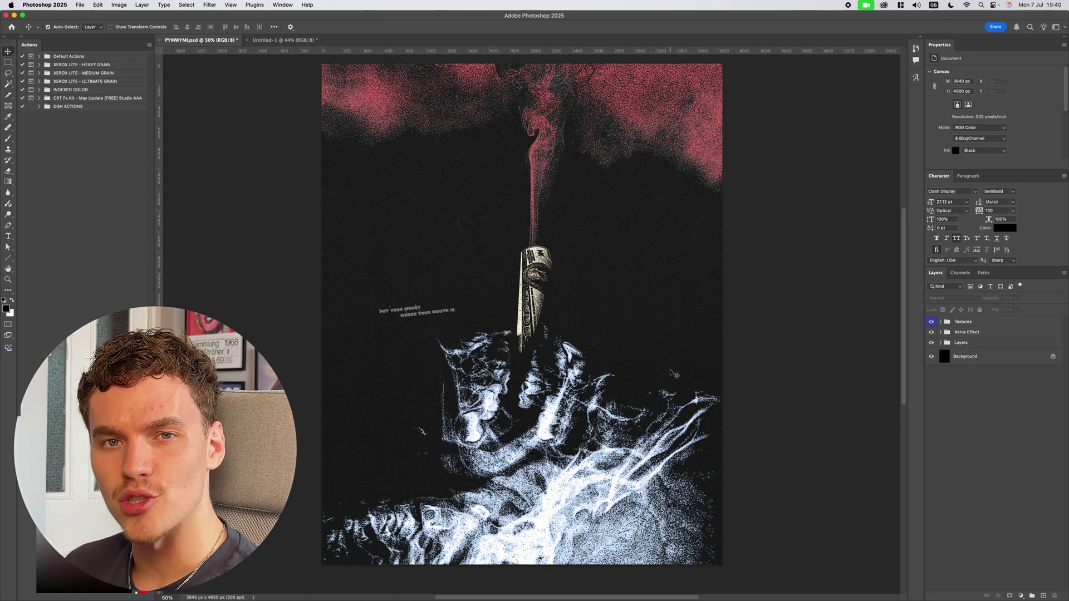
Step: Examine the grain and colour treatment of the bill and skull in the finished PYMWYMI.psd poster
scroll(750, 357, "up", 3)
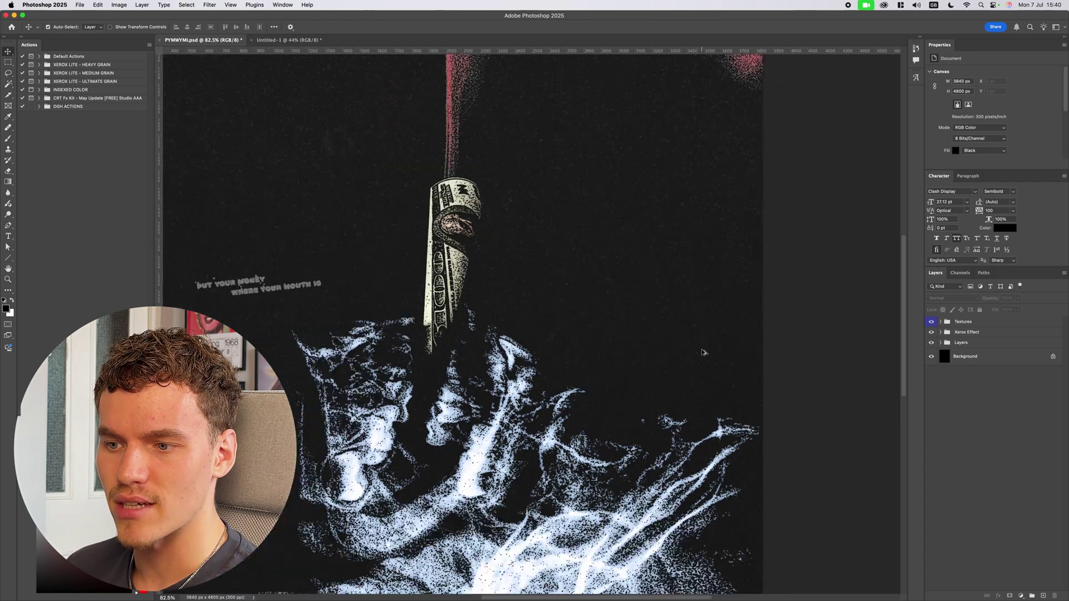
scroll(686, 355, "down", 4)
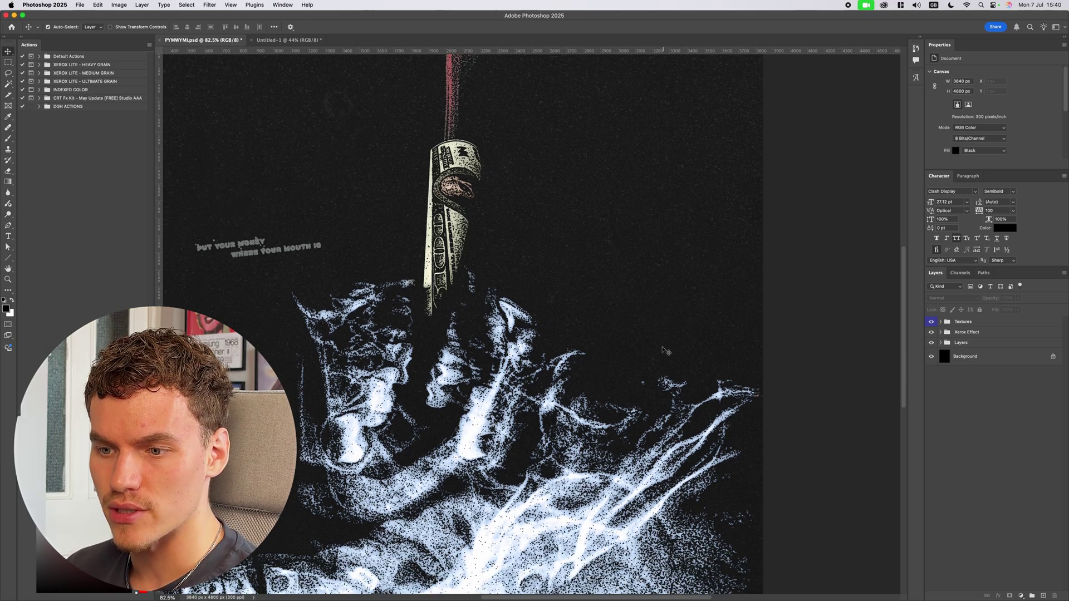
scroll(574, 262, "up", 5)
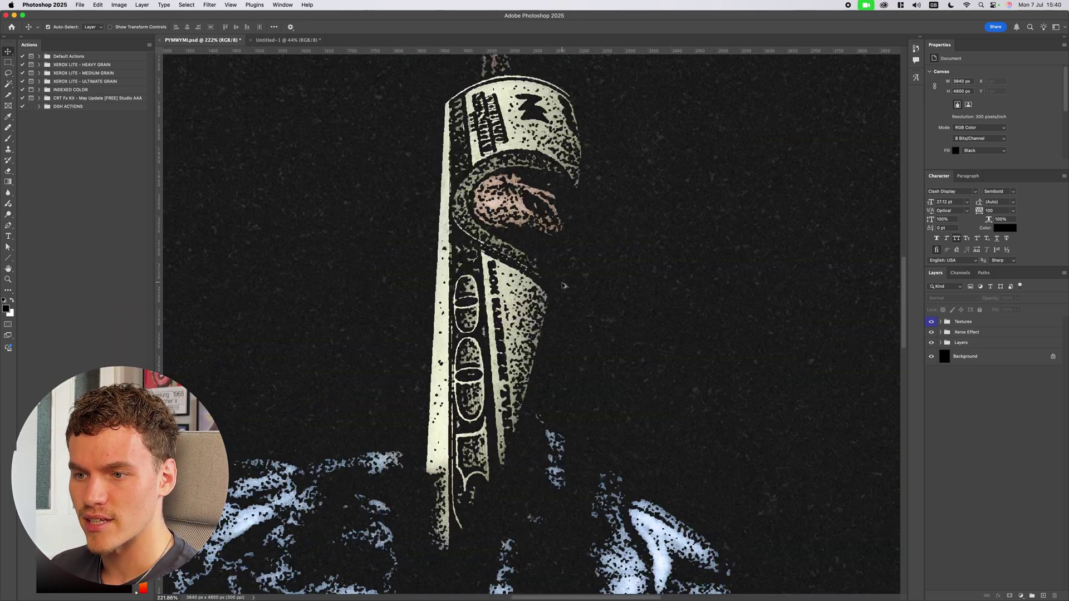
Step: Inspect the speckled texture on the rolled dollar bill up close and the whole finished poster at full view
scroll(562, 286, "up", 3)
scroll(521, 285, "down", 4)
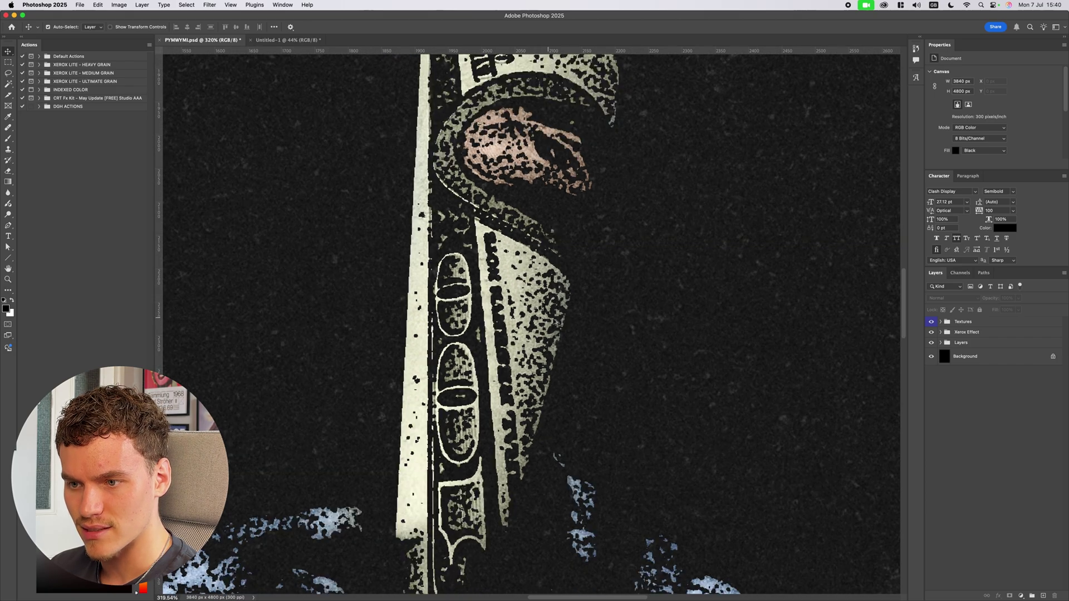
scroll(706, 354, "down", 4)
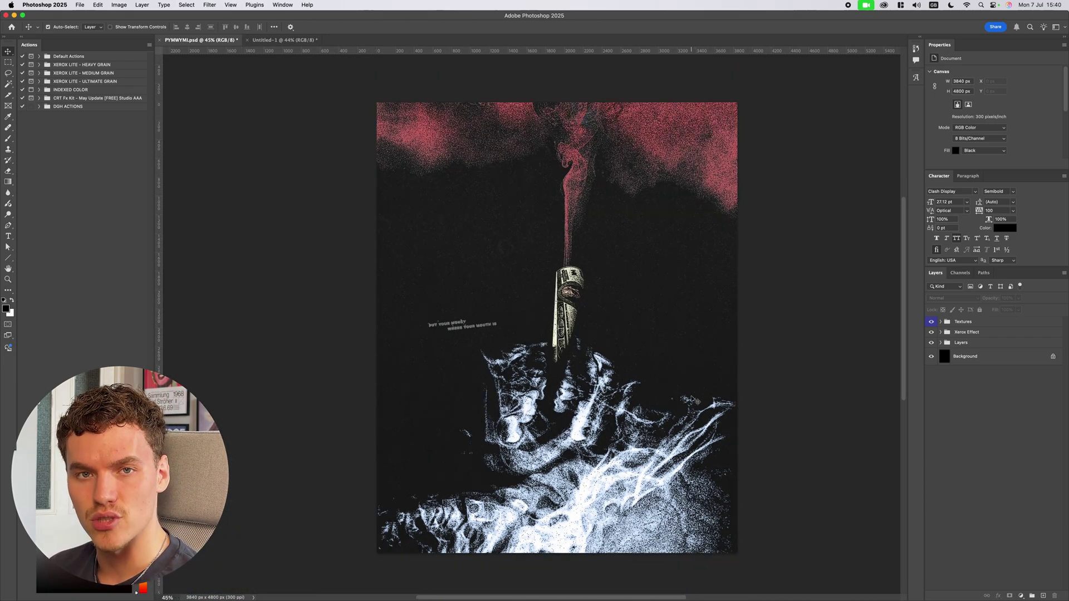
scroll(814, 412, "down", 10)
key("super+0")
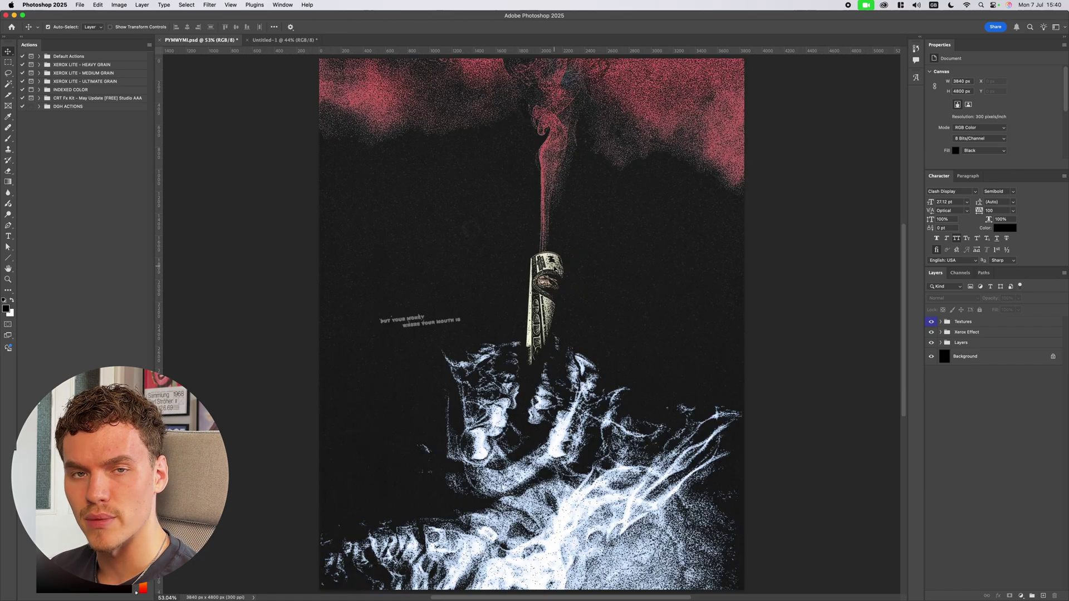
Step: In the Untitled-1 document, group all layers from XRAY up to DGH logo and name the group Layers
key("ctrl+Tab")
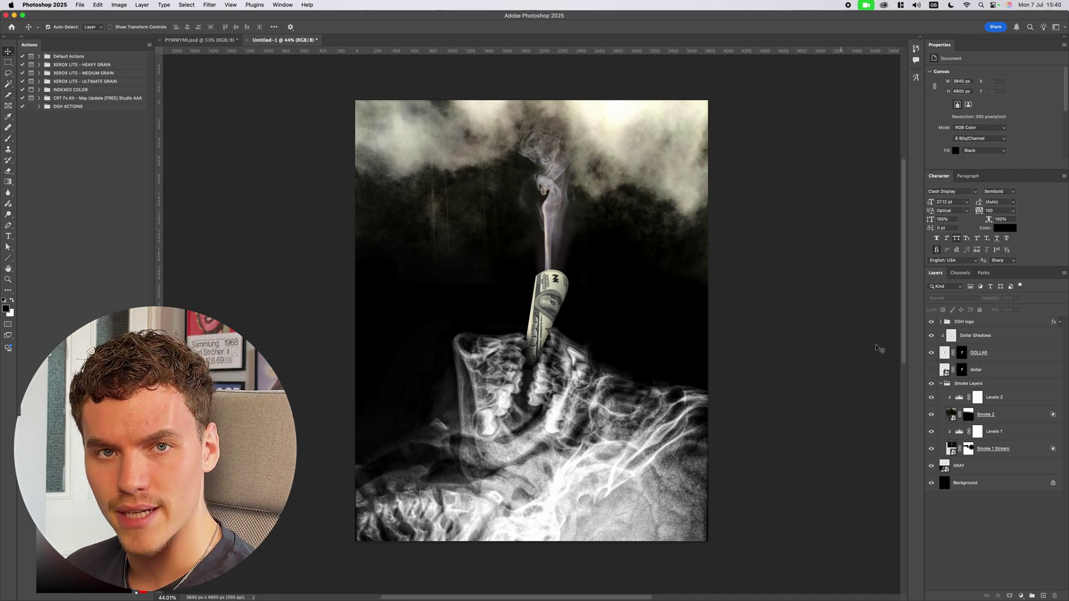
left_click(1013, 466)
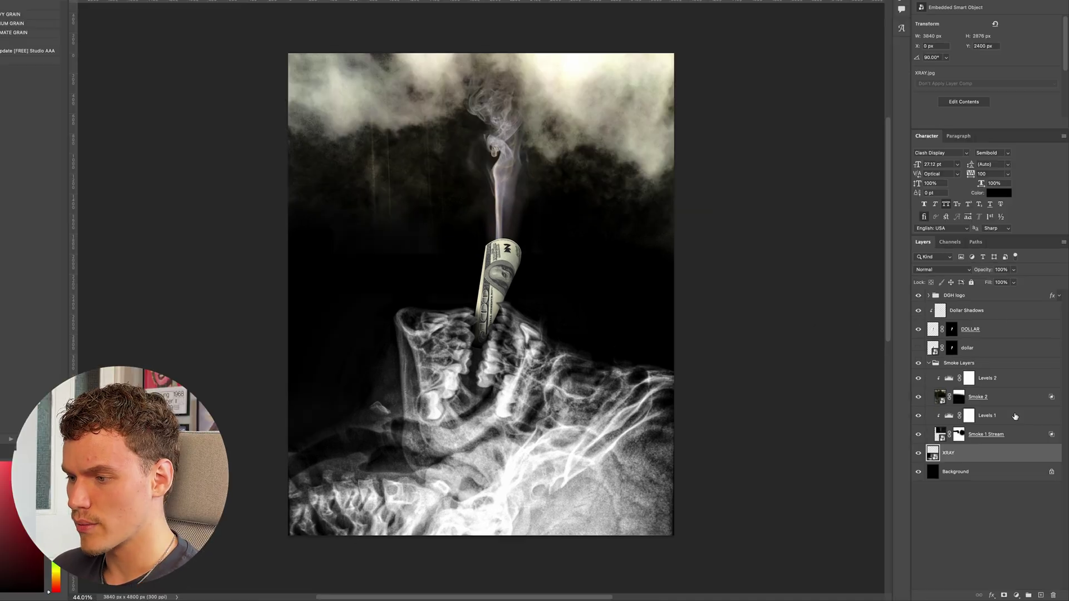
left_click(1004, 322, "shift")
key("super+g")
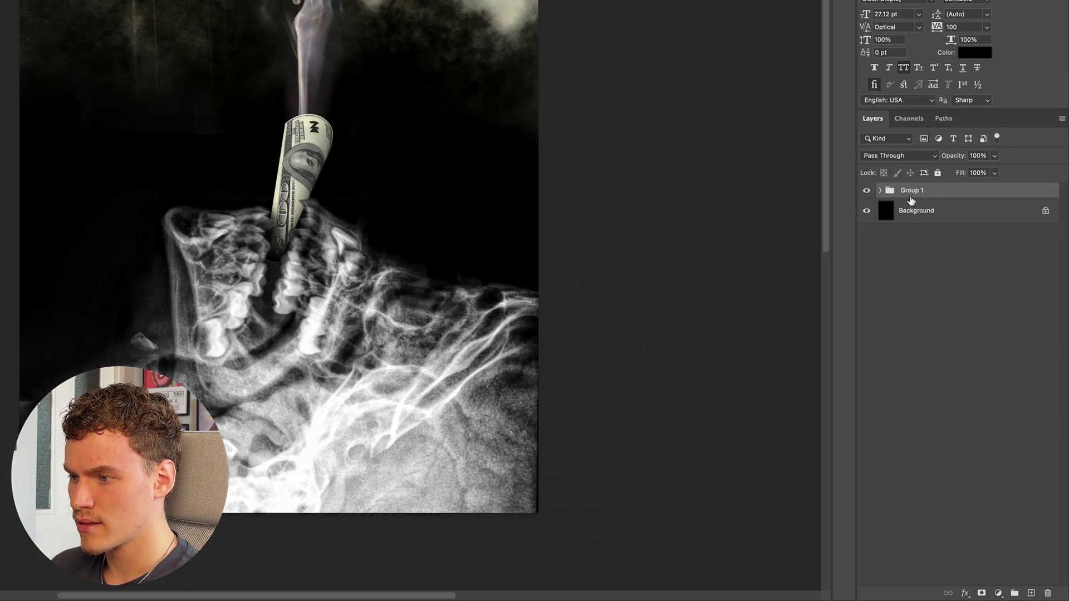
double_click(910, 192)
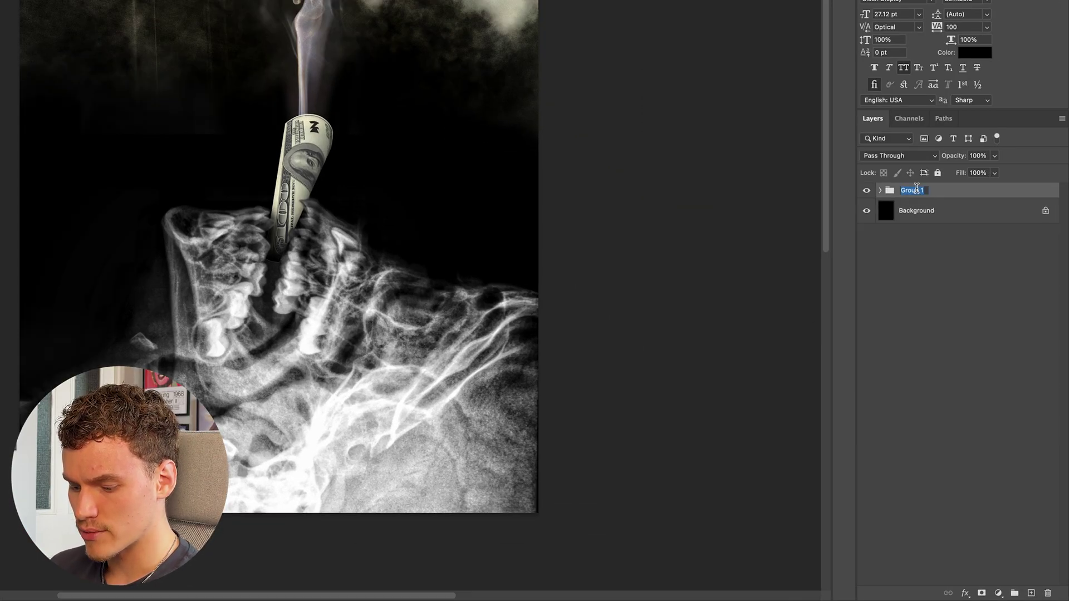
type("Layers")
key("Return")
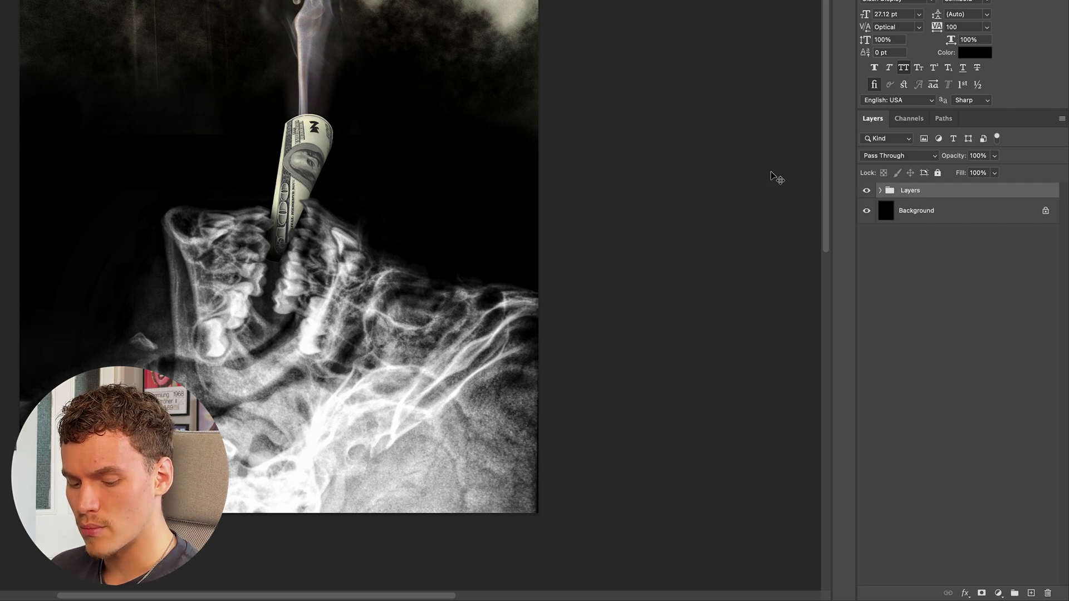
Step: Stamp all visible layers onto a new layer named Filter above the Layers group and convert it to a smart object
key("super+shift+alt+n")
key("super+shift+alt+e")
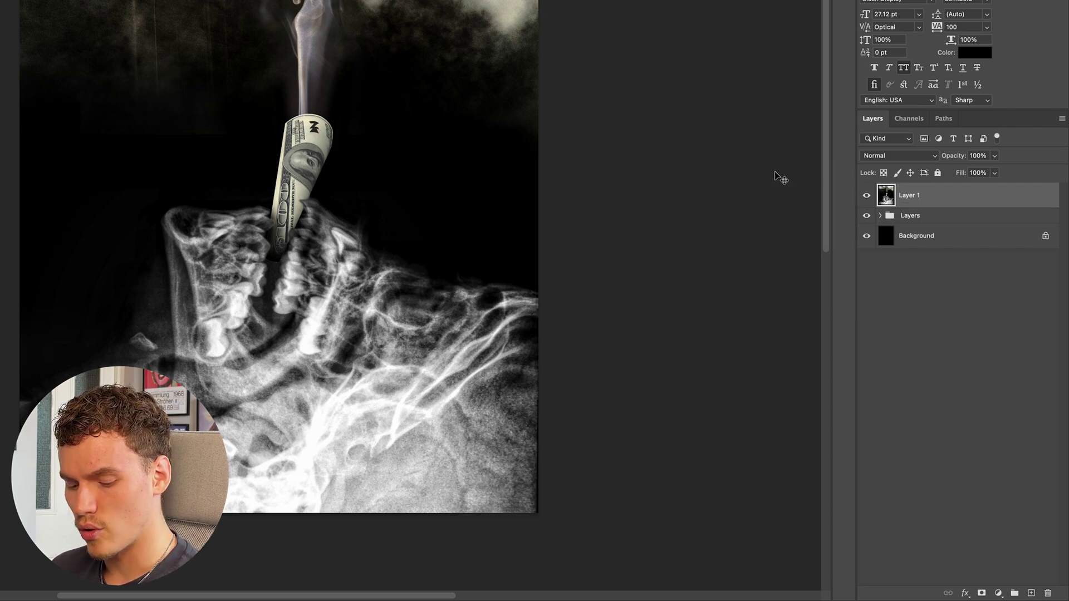
double_click(911, 196)
type("Filter")
key("Return")
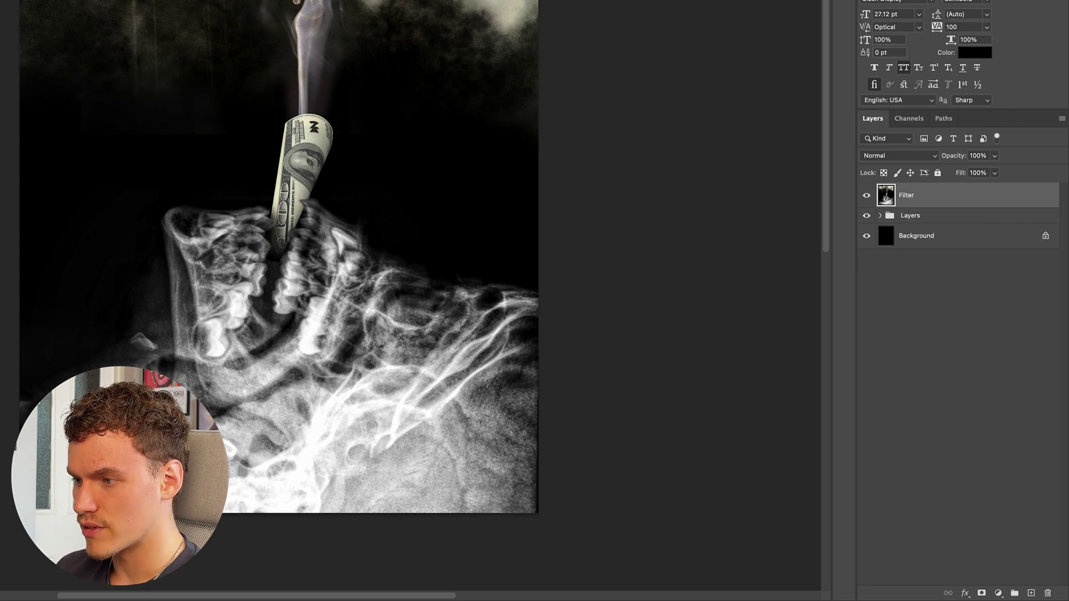
right_click(993, 206)
left_click(907, 440)
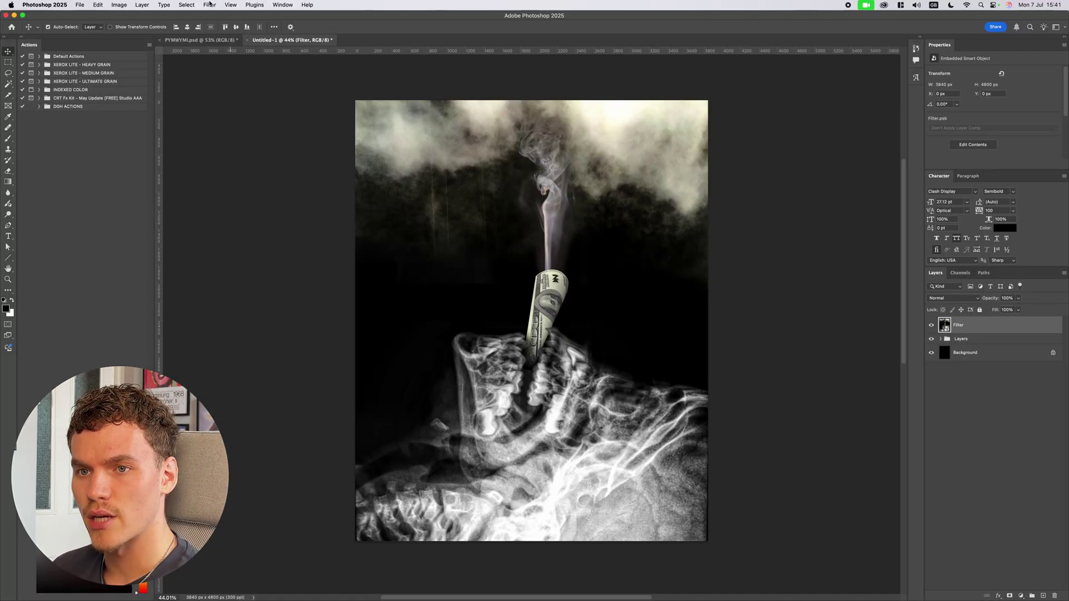
Step: Open the Filter Gallery on the Filter layer and set the Stamp effect's Light/Dark Balance to 16 with Smoothness 1
left_click(209, 5)
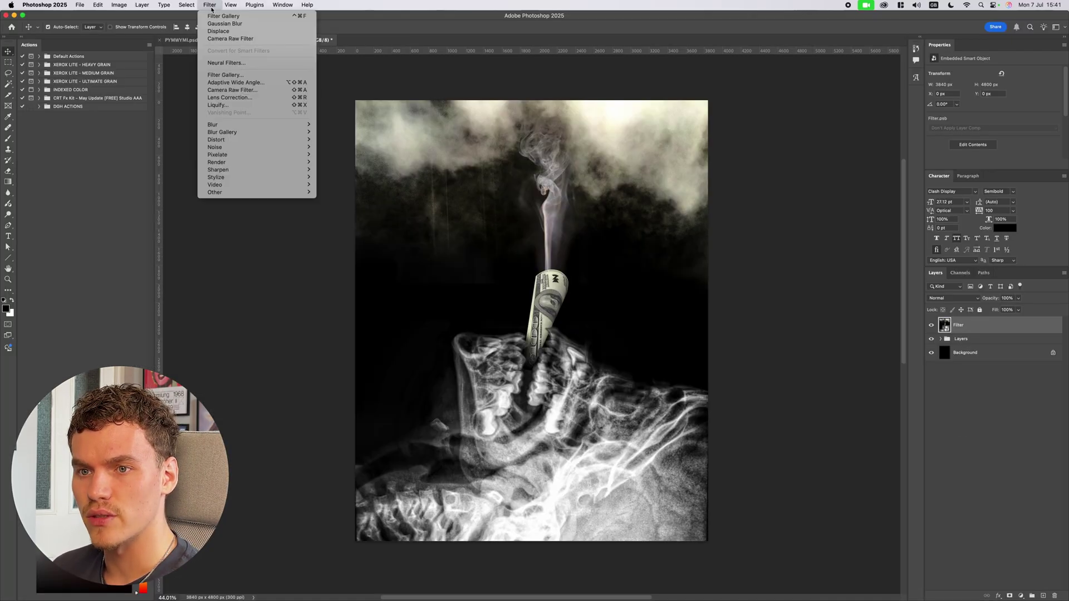
left_click(230, 74)
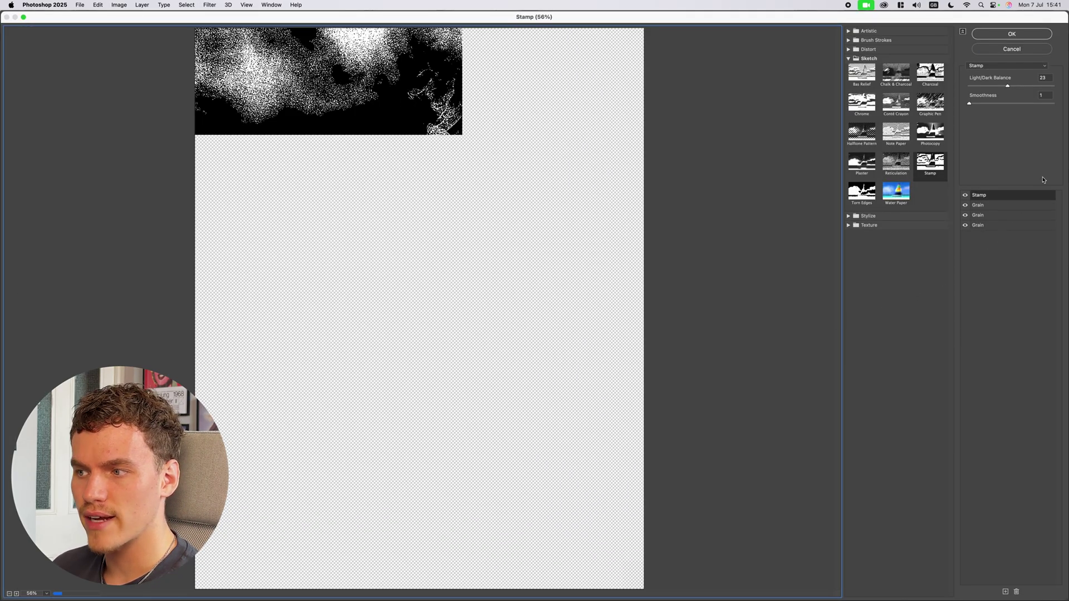
left_click(1002, 199)
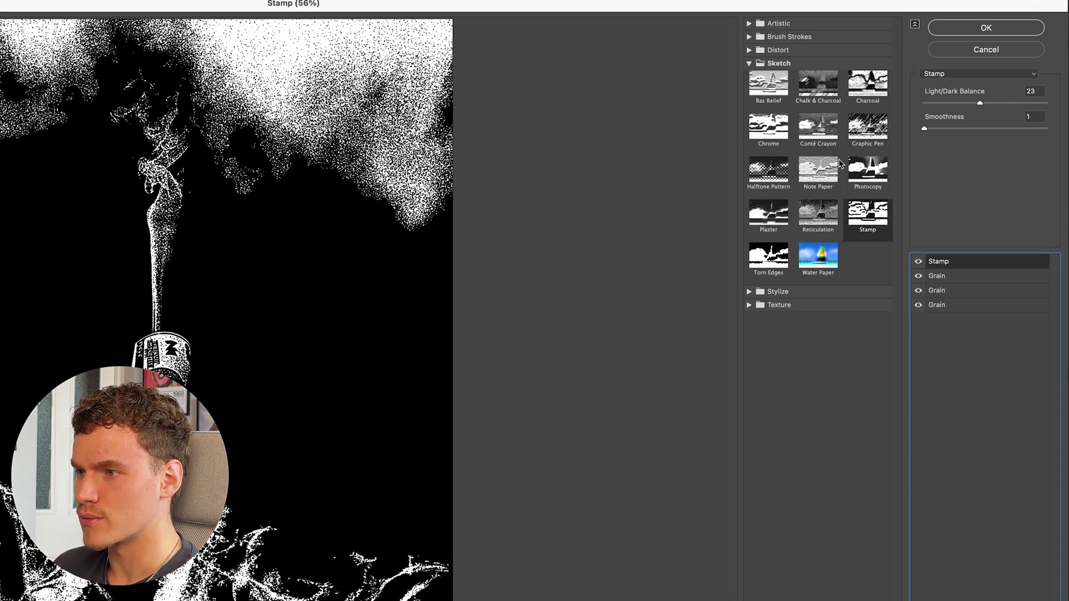
left_click(751, 66)
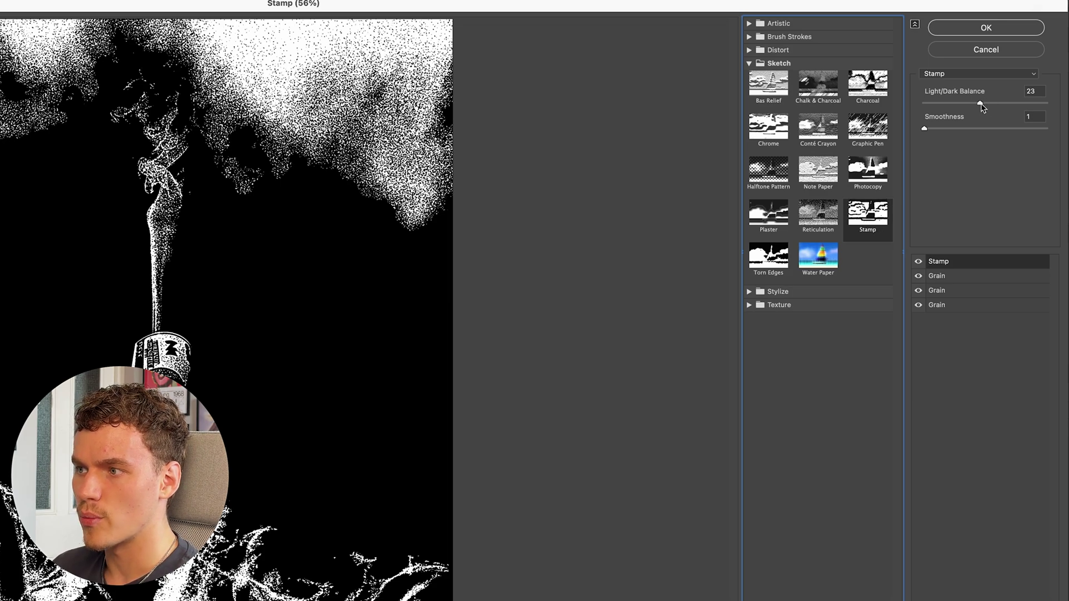
left_click(924, 130)
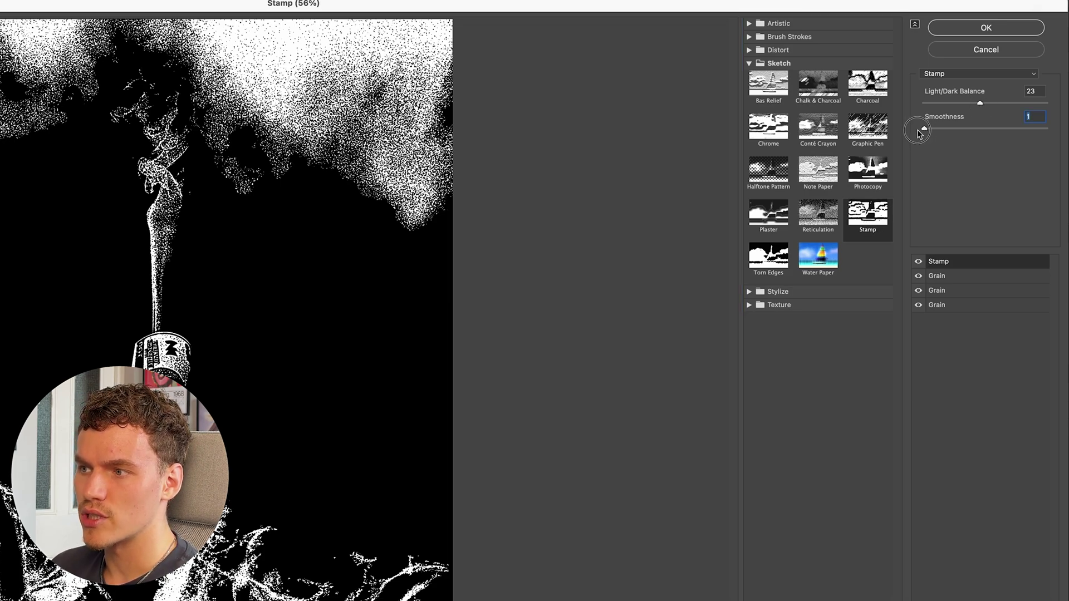
left_click_drag(981, 103, 956, 107)
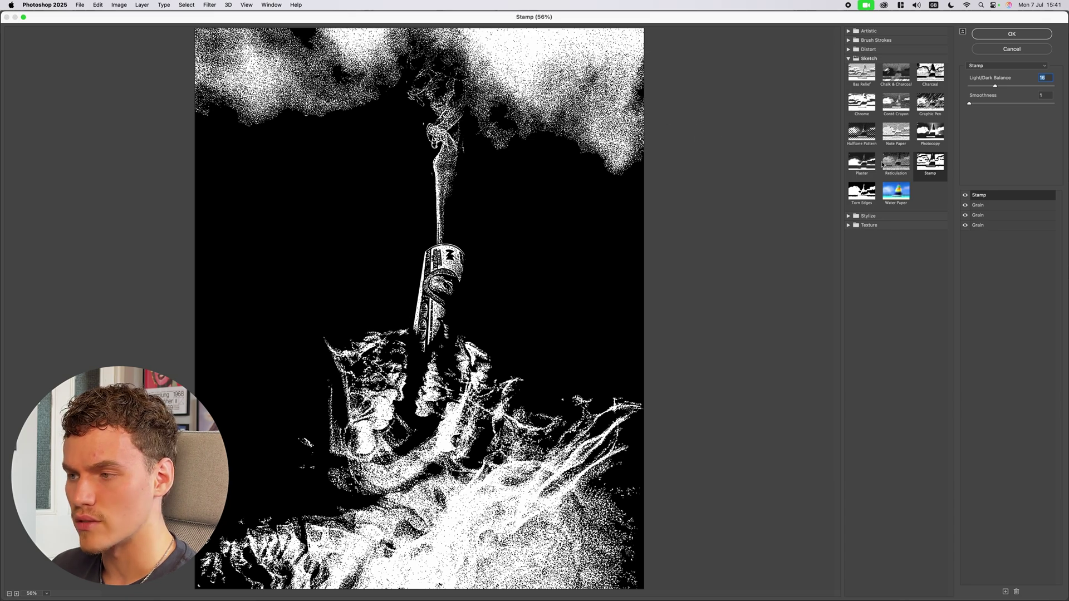
Step: Try an extra Grain effect layer on top of the filter stack and delete it again
left_click(1002, 205)
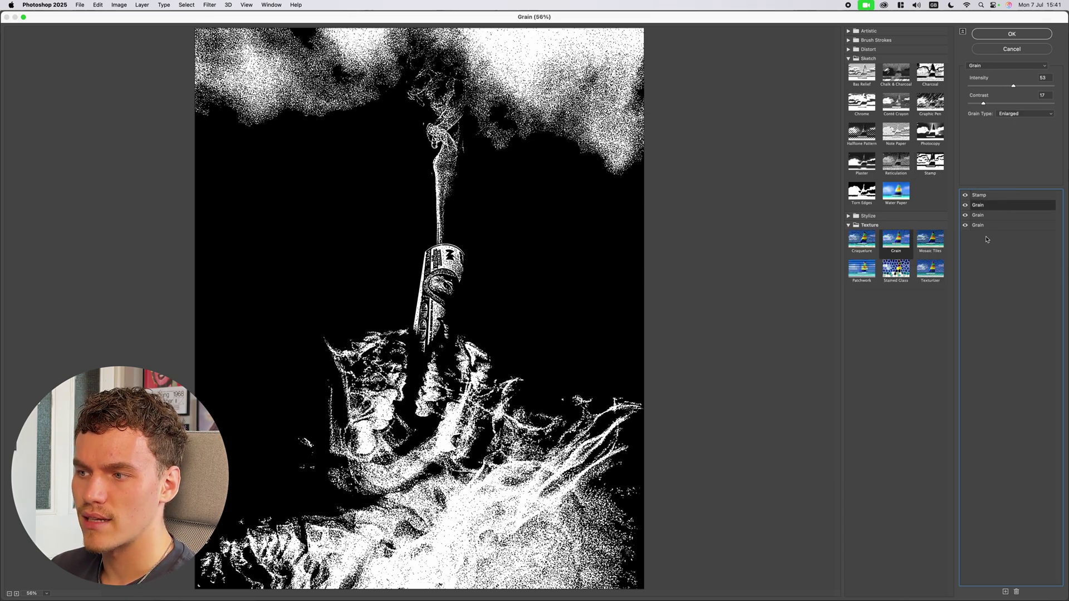
left_click(1005, 593)
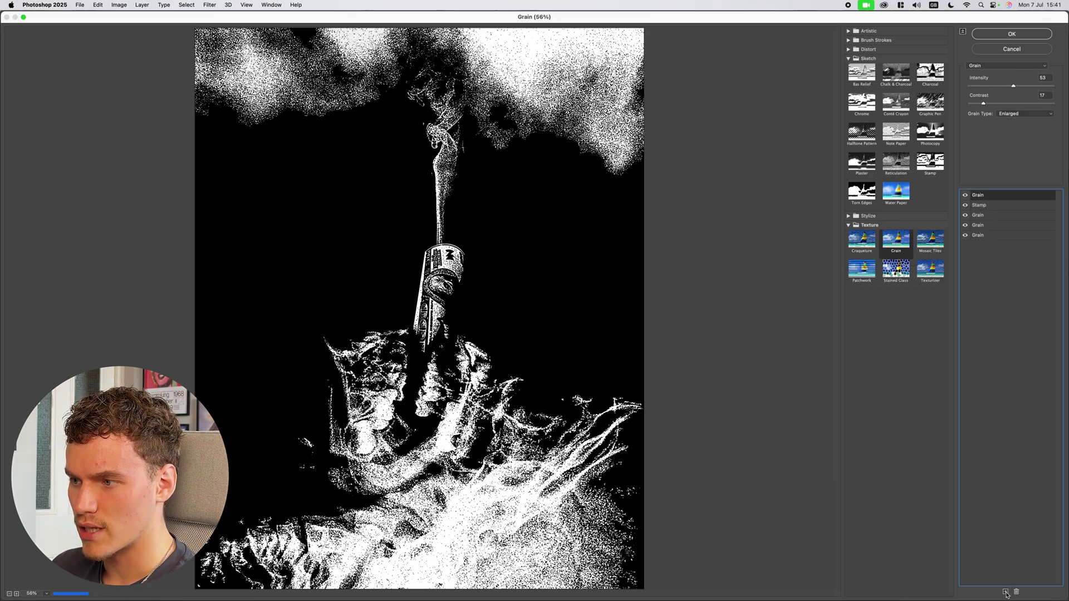
left_click(1017, 592)
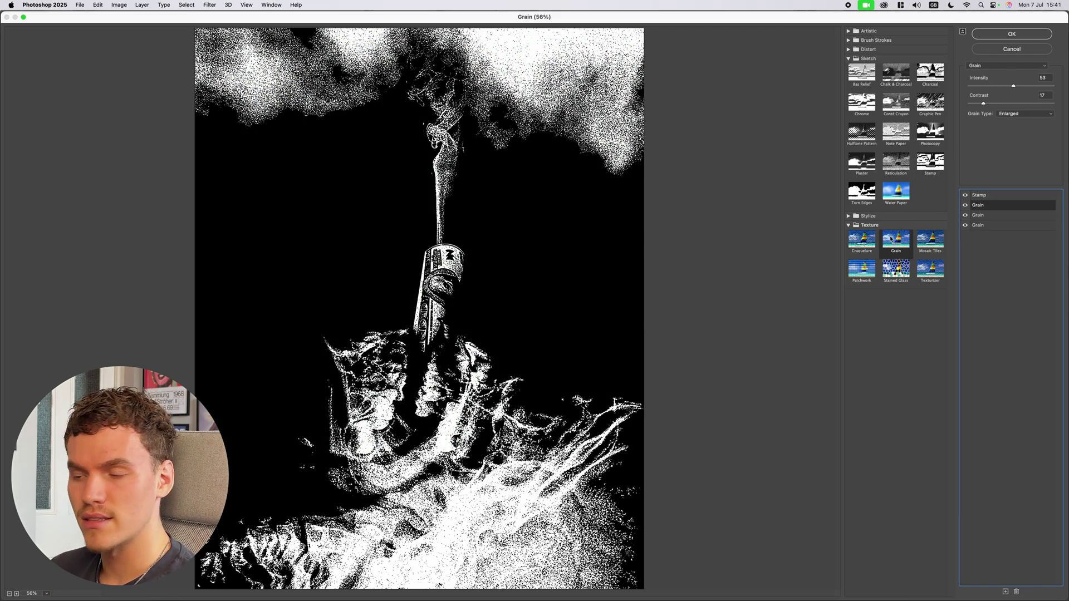
Step: Try the Horizontal and Speckle grain types on the Grain effect directly below Stamp and return it to Enlarged
left_click(906, 251)
left_click(849, 224)
left_click(848, 59)
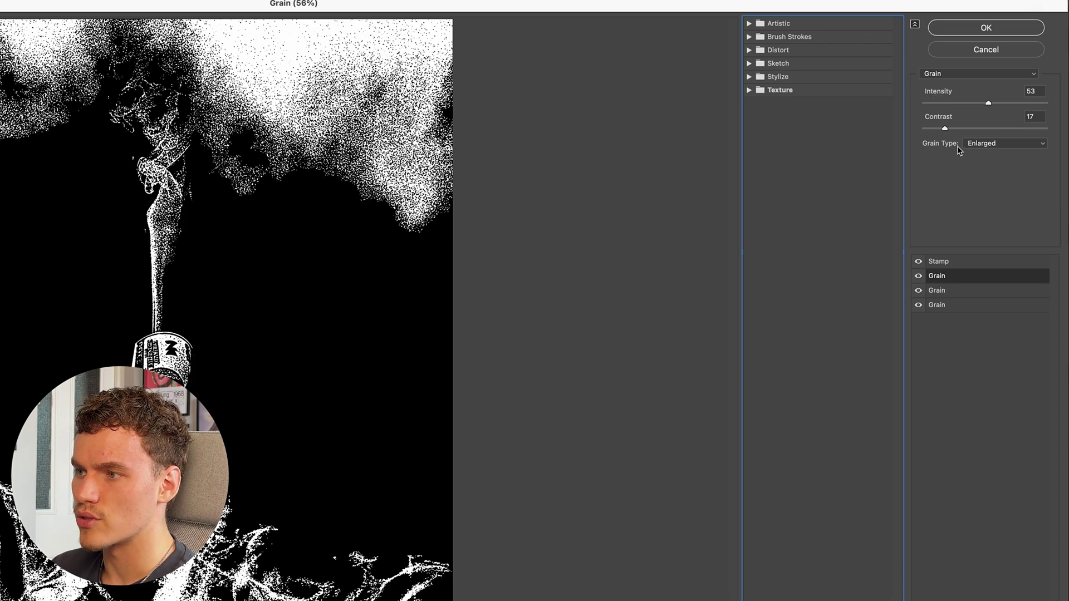
left_click(1014, 143)
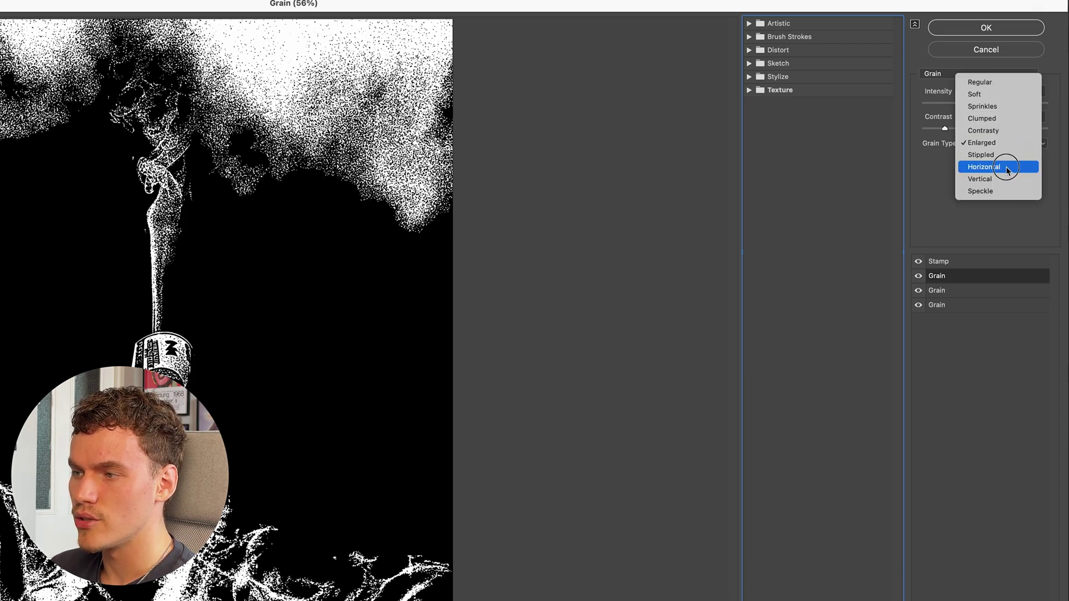
left_click(1007, 167)
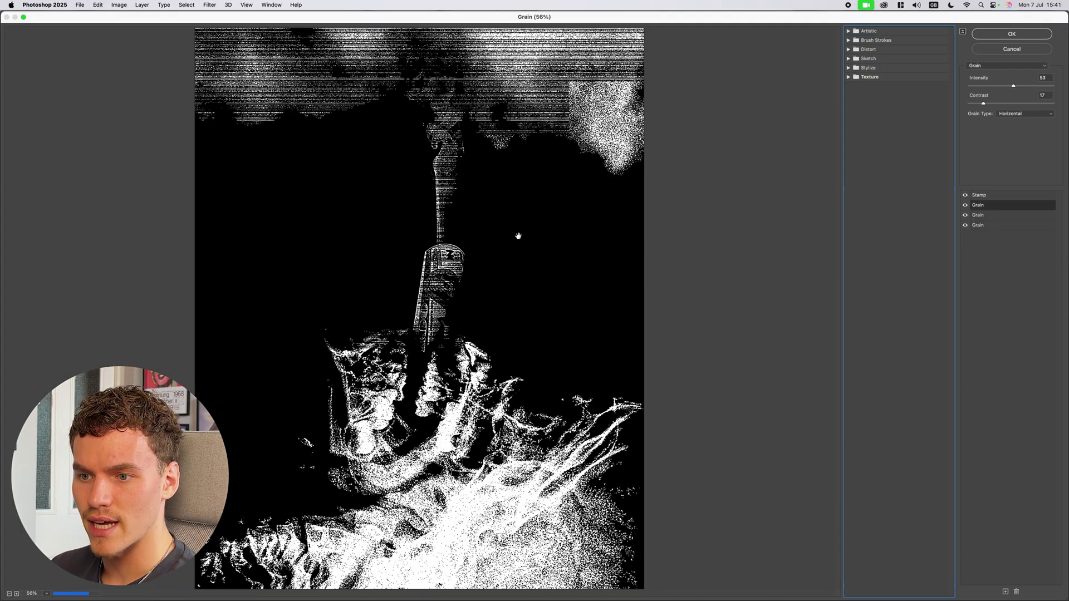
left_click(1024, 113)
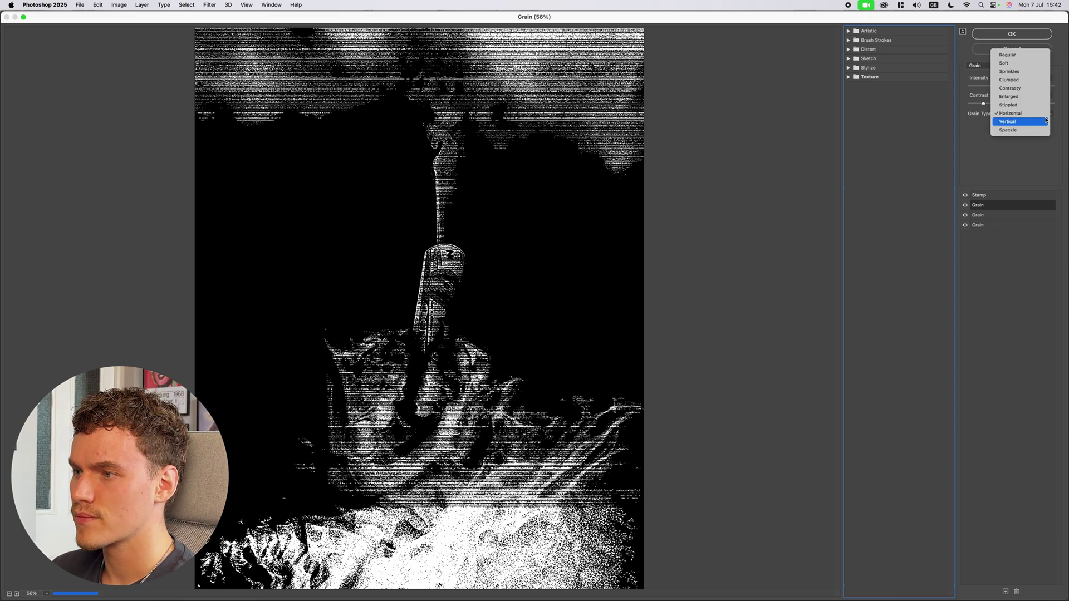
left_click(1025, 133)
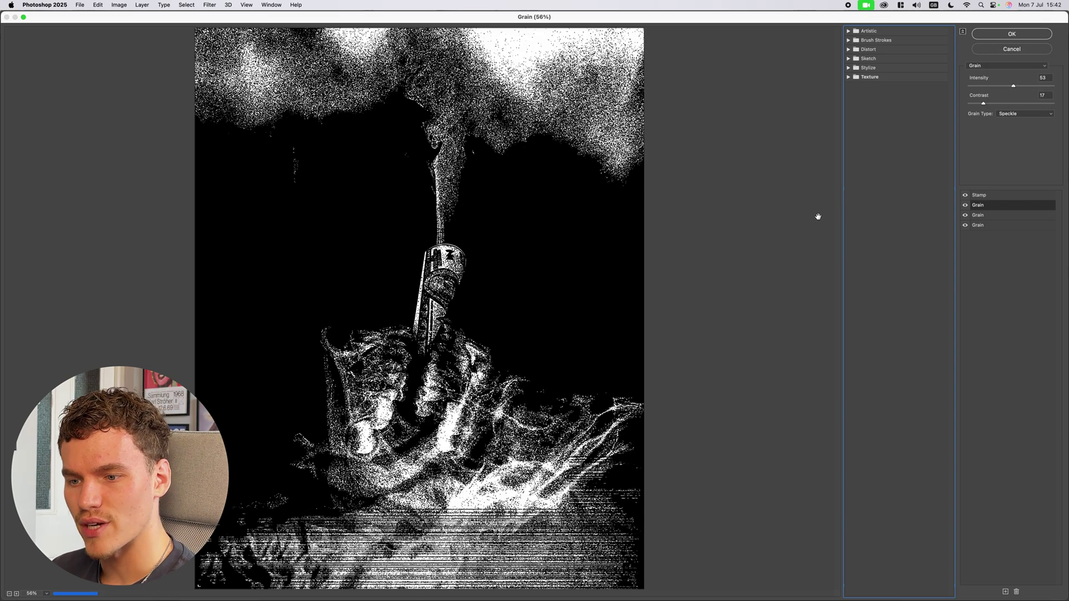
left_click(1025, 114)
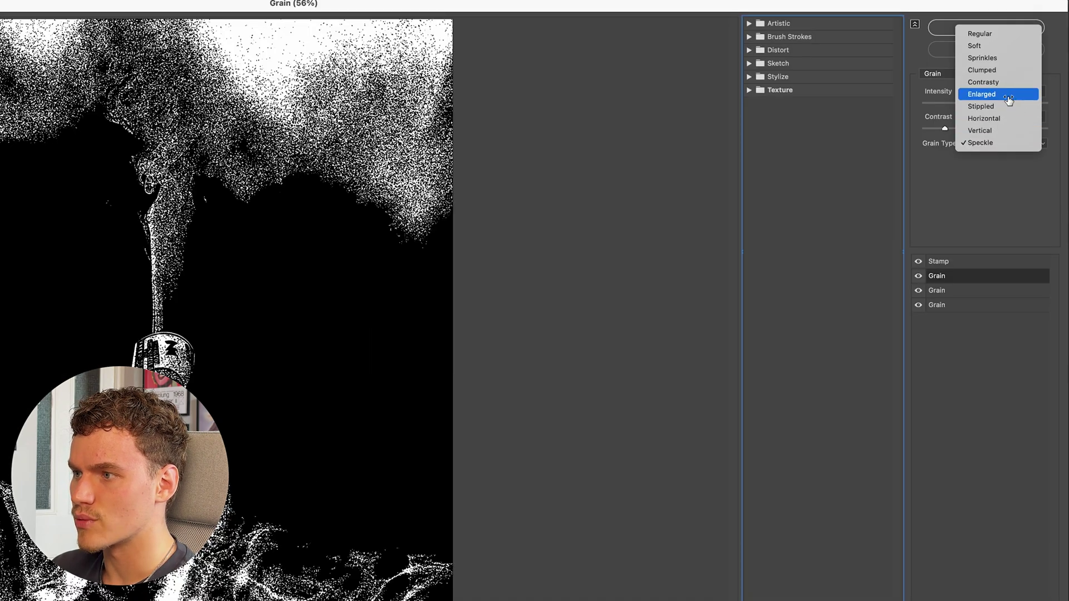
left_click(1025, 78)
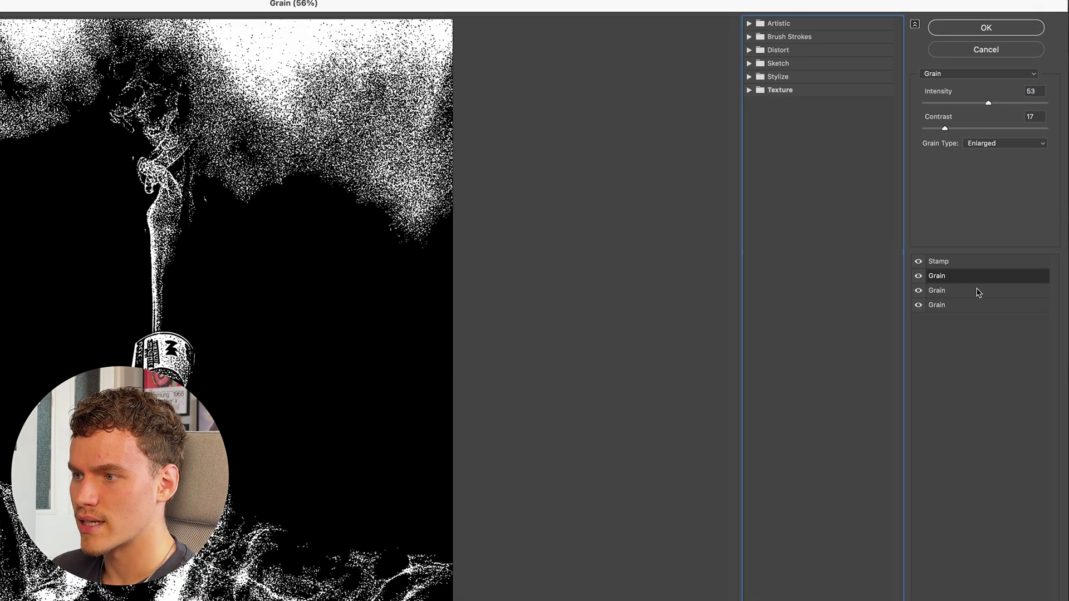
Step: Set the lowest Grain effect to Contrast 34 and Intensity 49, and apply the Filter Gallery stack
left_click(975, 291)
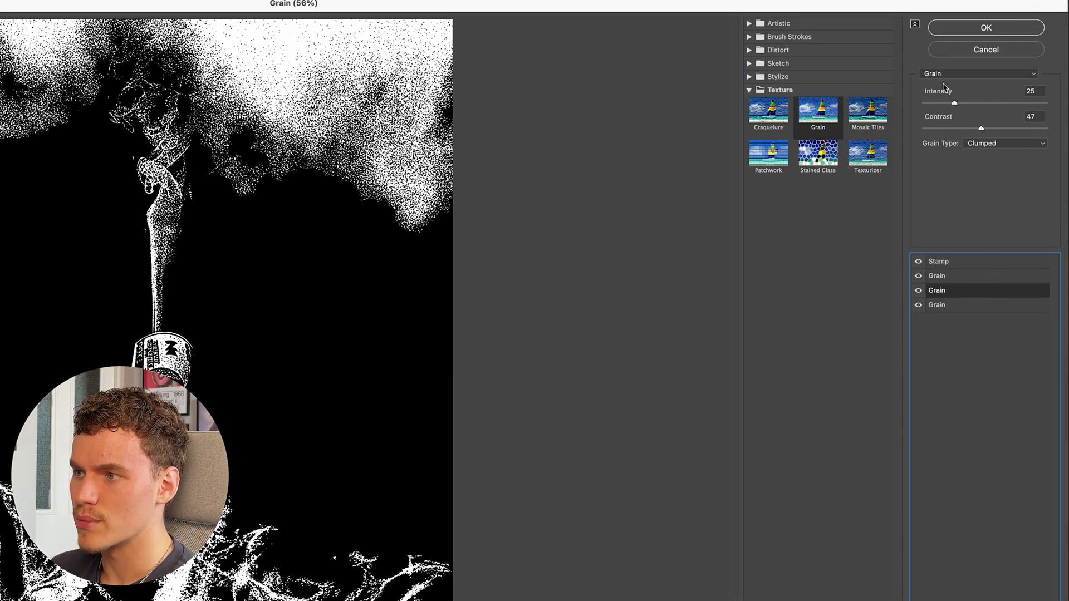
left_click(993, 306)
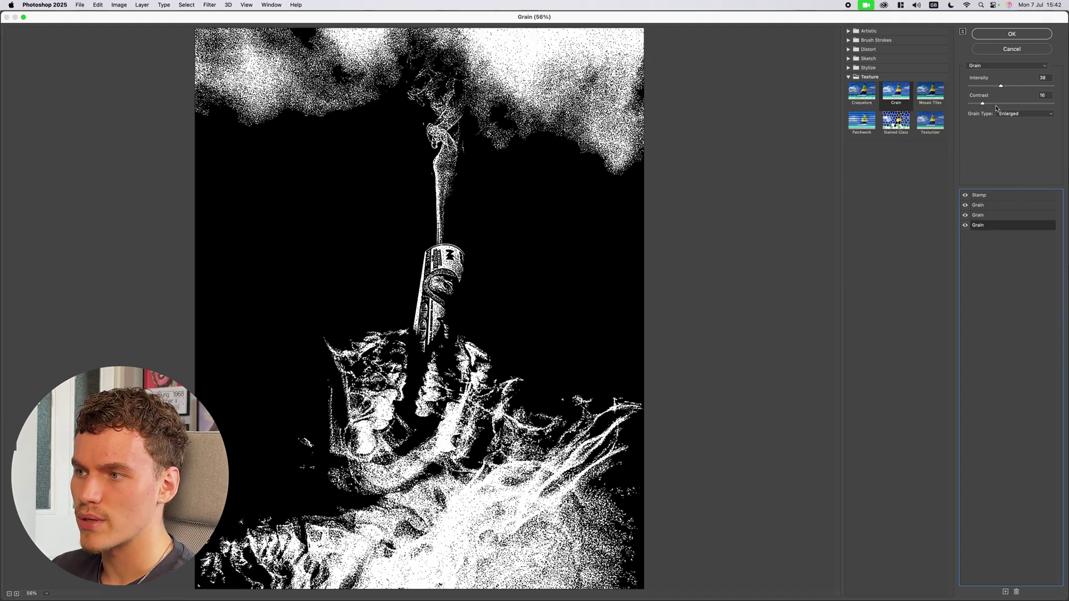
left_click(996, 104)
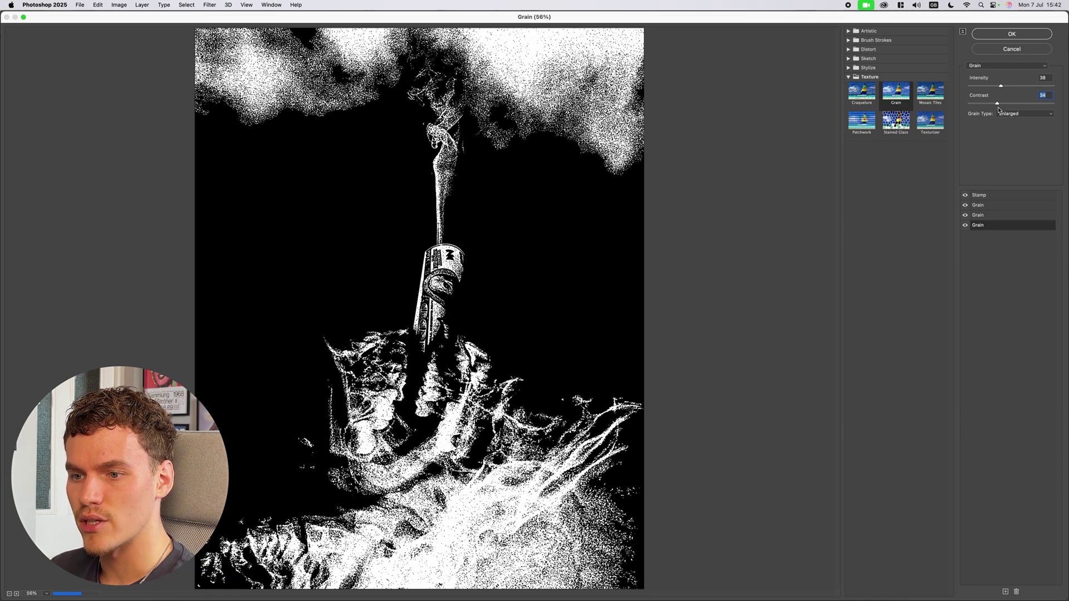
left_click(1010, 87)
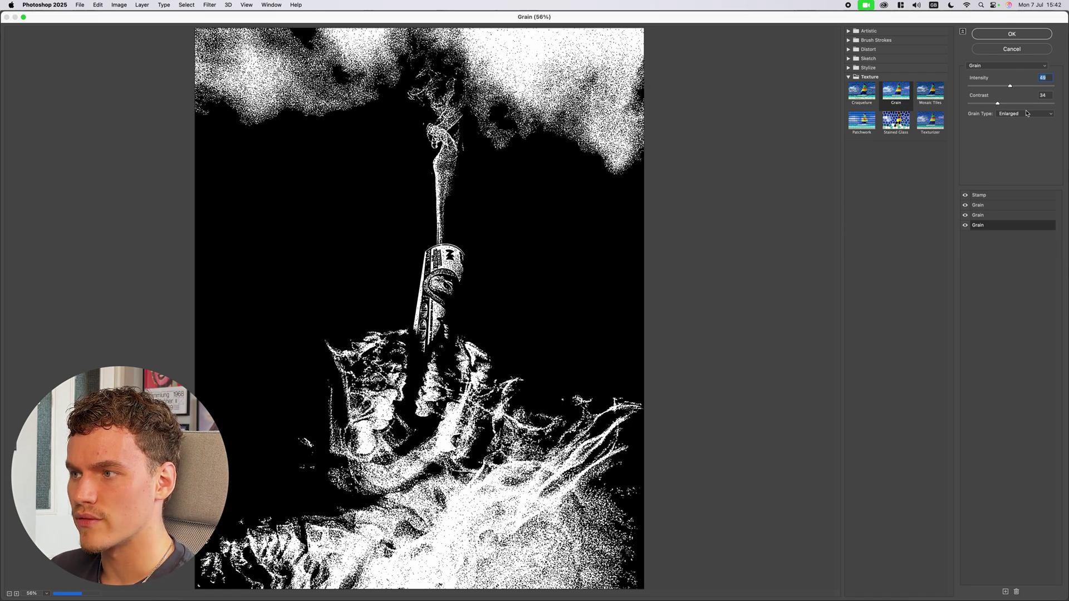
left_click(1013, 38)
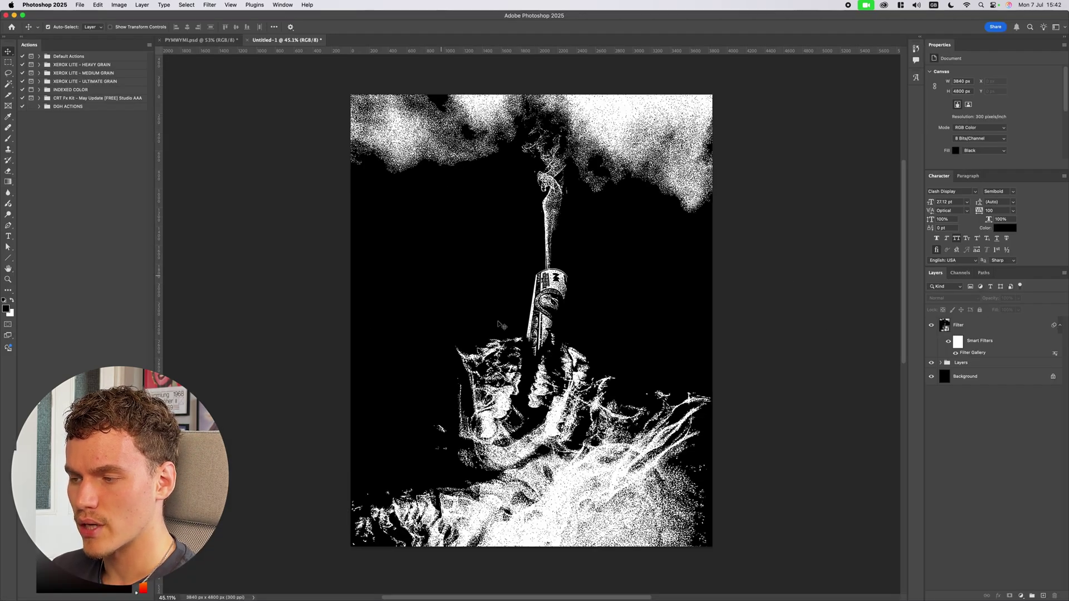
Step: Compare the poster with and without the Filter layer
scroll(558, 328, "up", 2)
scroll(606, 300, "down", 2)
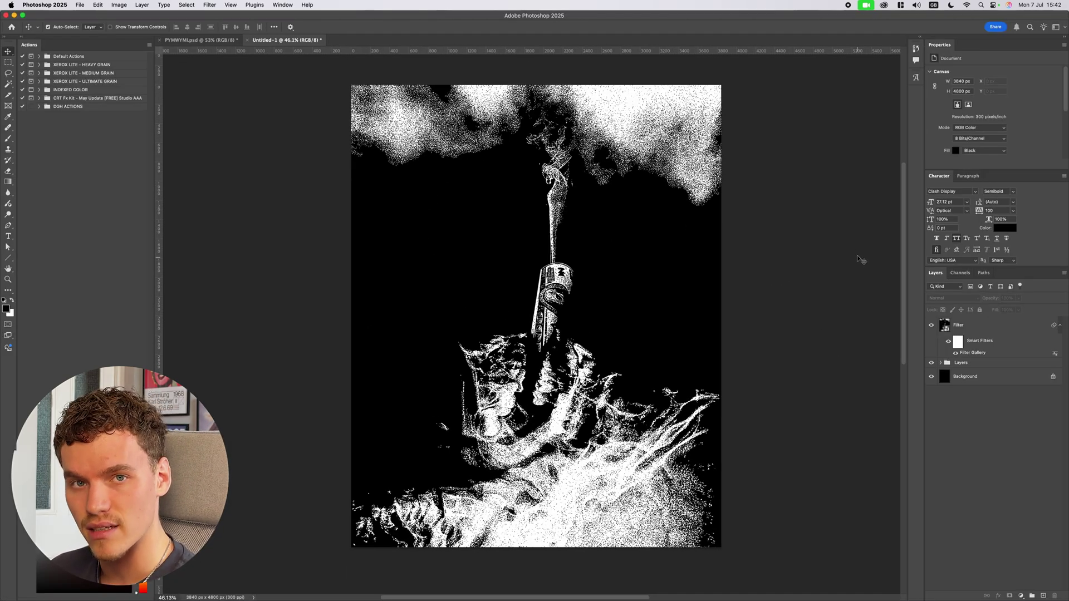
scroll(862, 260, "up", 1)
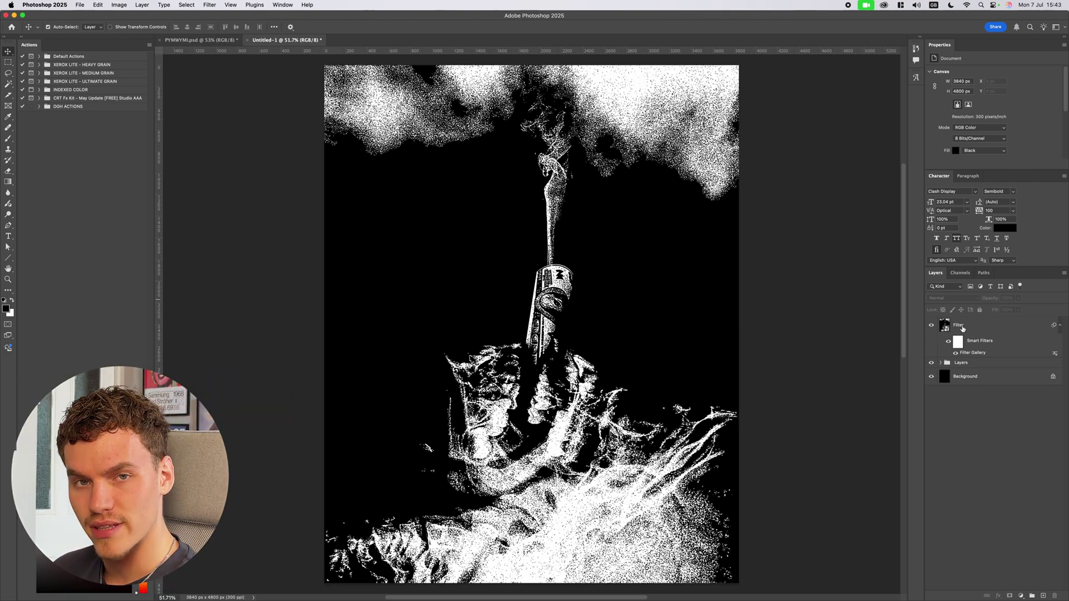
left_click(944, 328)
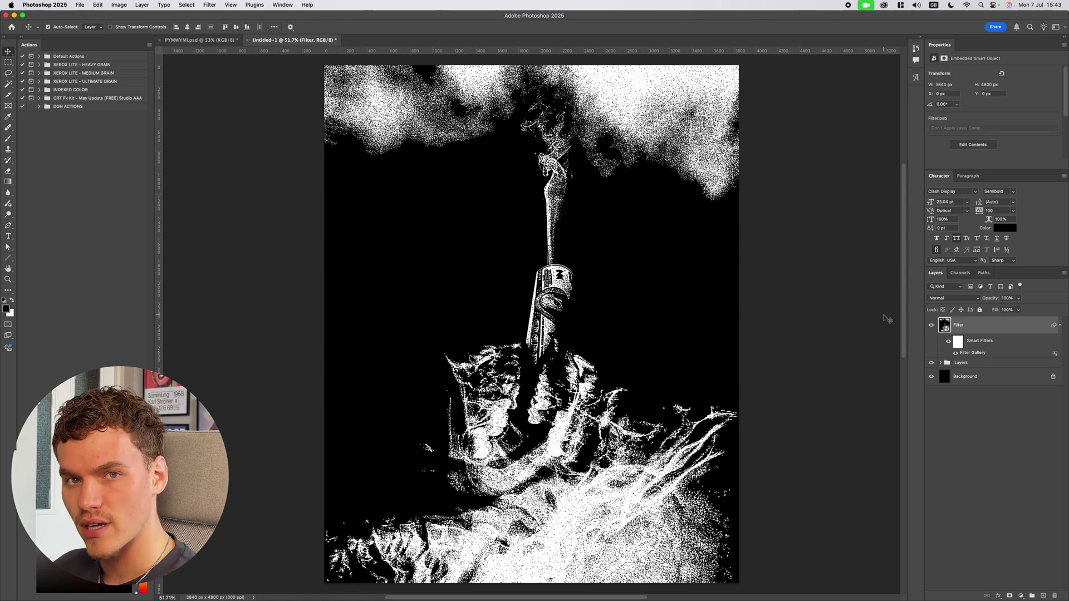
left_click(930, 325)
left_click(930, 326)
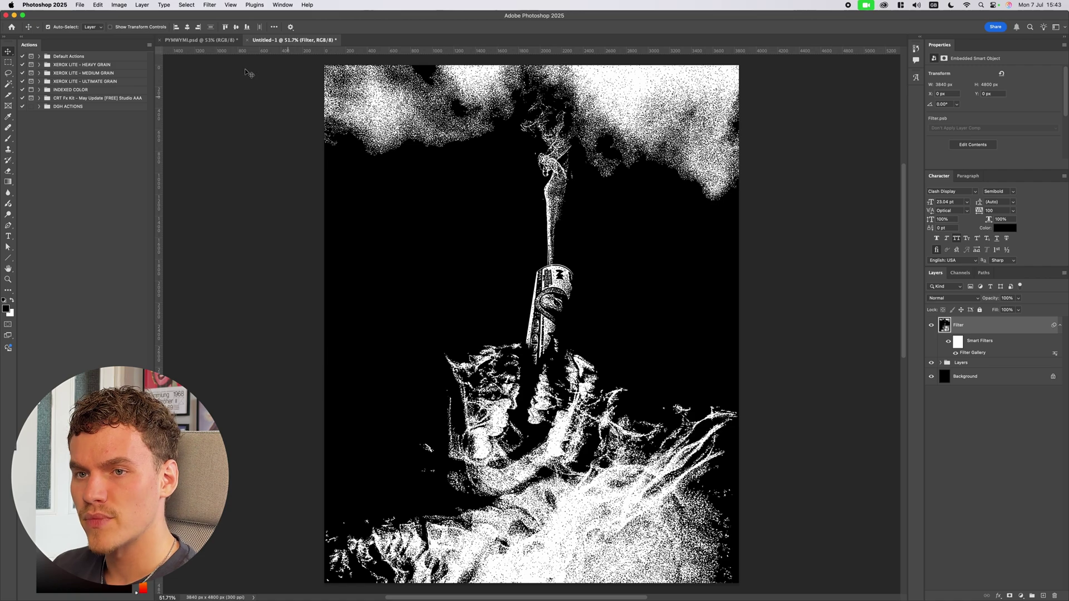
Step: Select the Filter layer's black areas using Color Range with Fuzziness 111, and add a layer mask from that selection
left_click(187, 5)
left_click(201, 87)
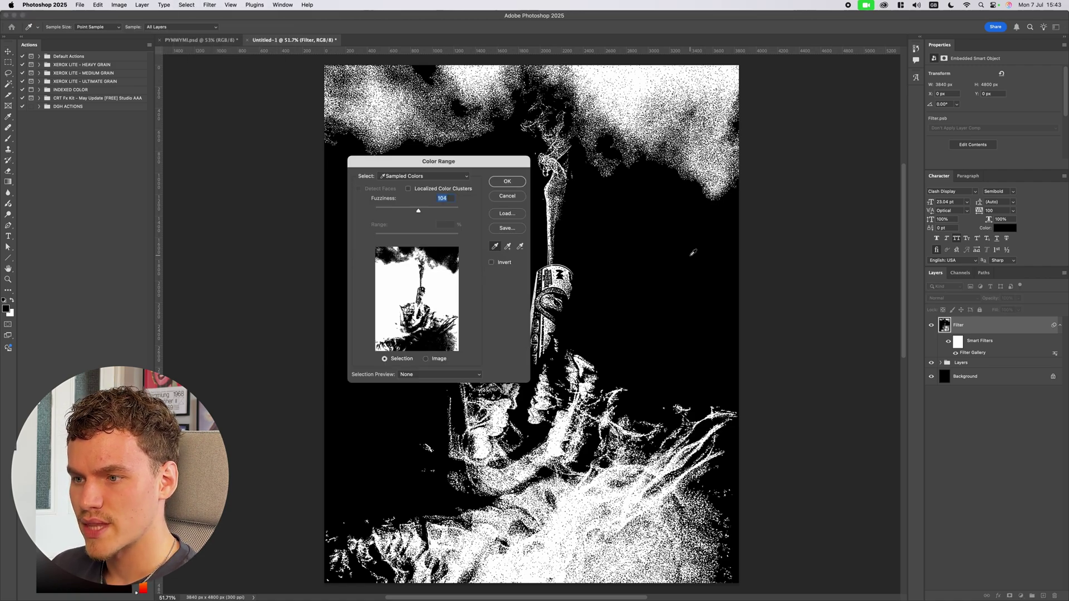
left_click(690, 255)
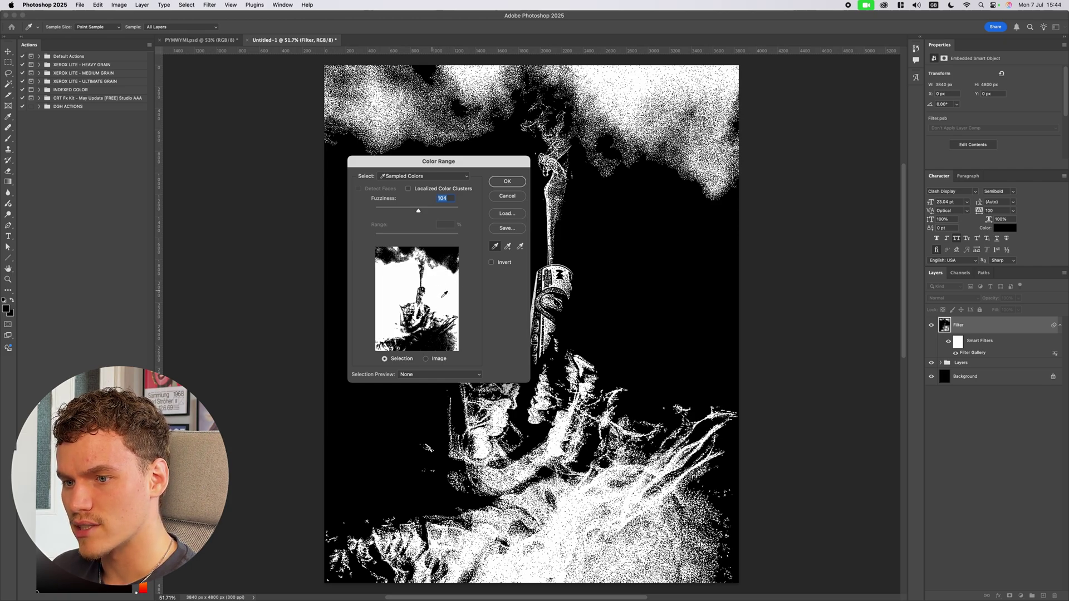
left_click_drag(419, 213, 421, 213)
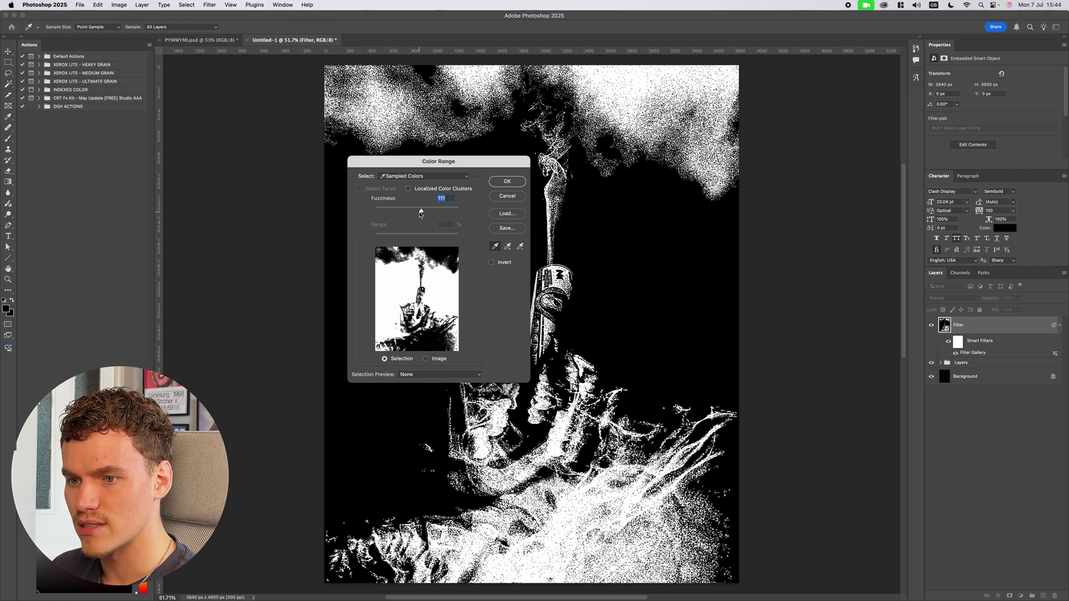
left_click(513, 184)
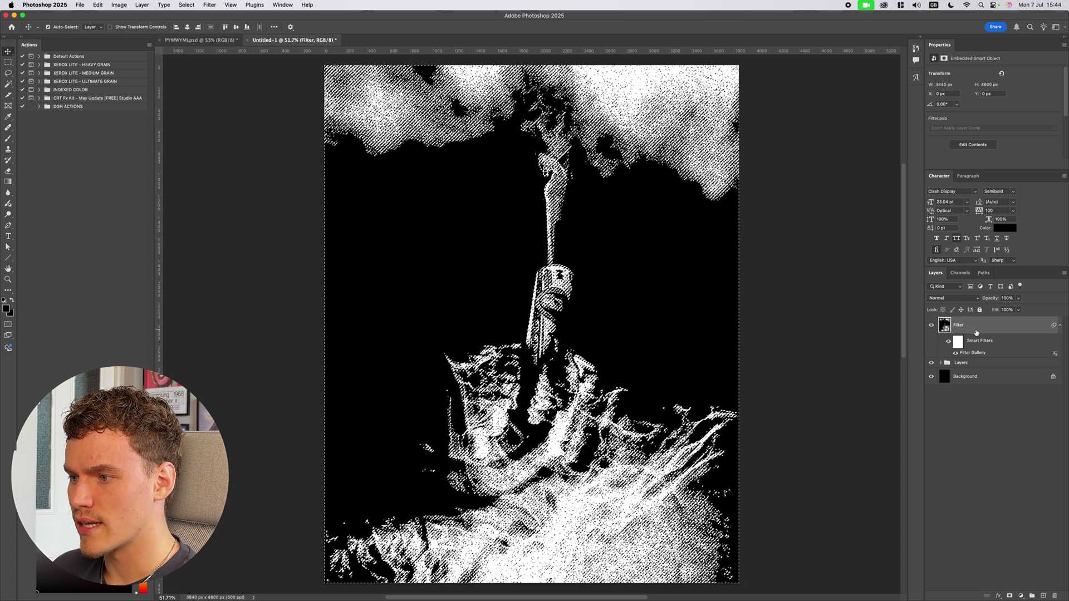
left_click(1010, 595)
Step: Compare the artwork with the masked Filter layer hidden and shown, and examine the grain around the rolled bill up close
left_click(932, 327)
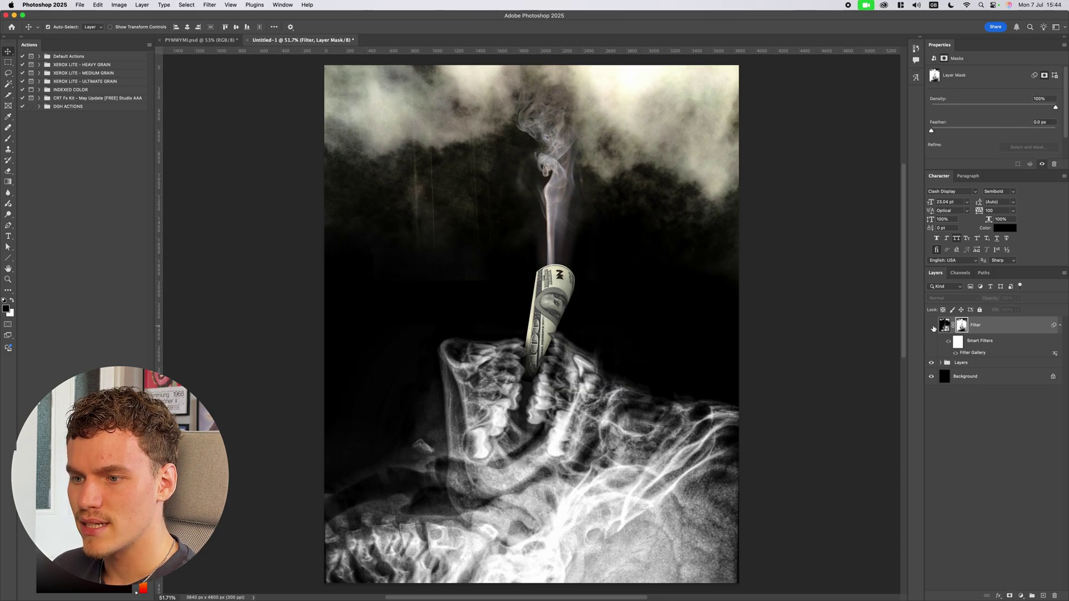
left_click(932, 327)
left_click(873, 328)
scroll(873, 332, "up", 2)
scroll(873, 331, "down", 2)
left_click(858, 317)
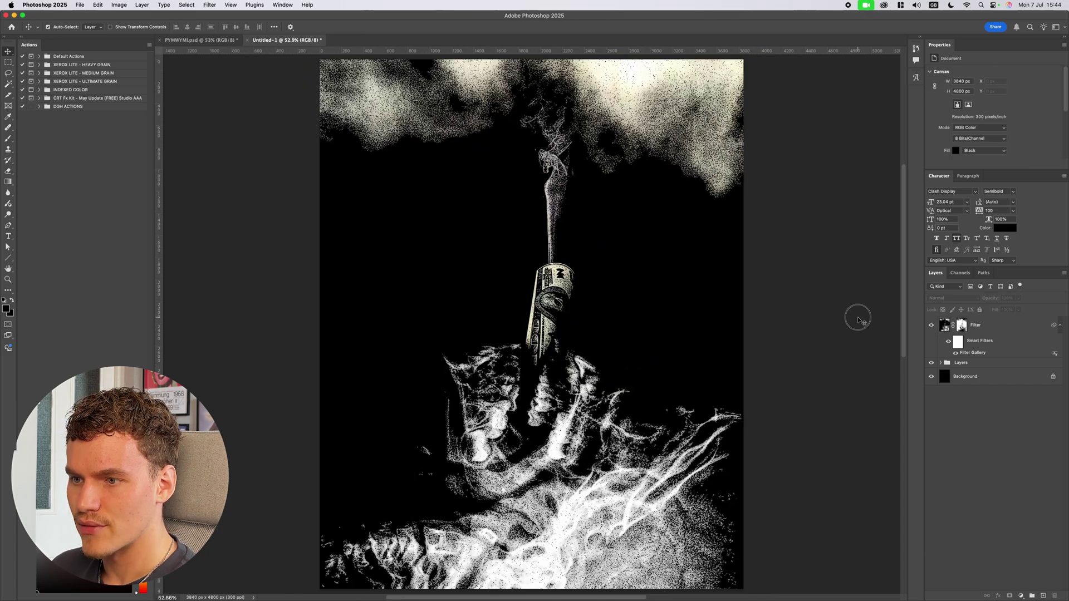
left_click(991, 329)
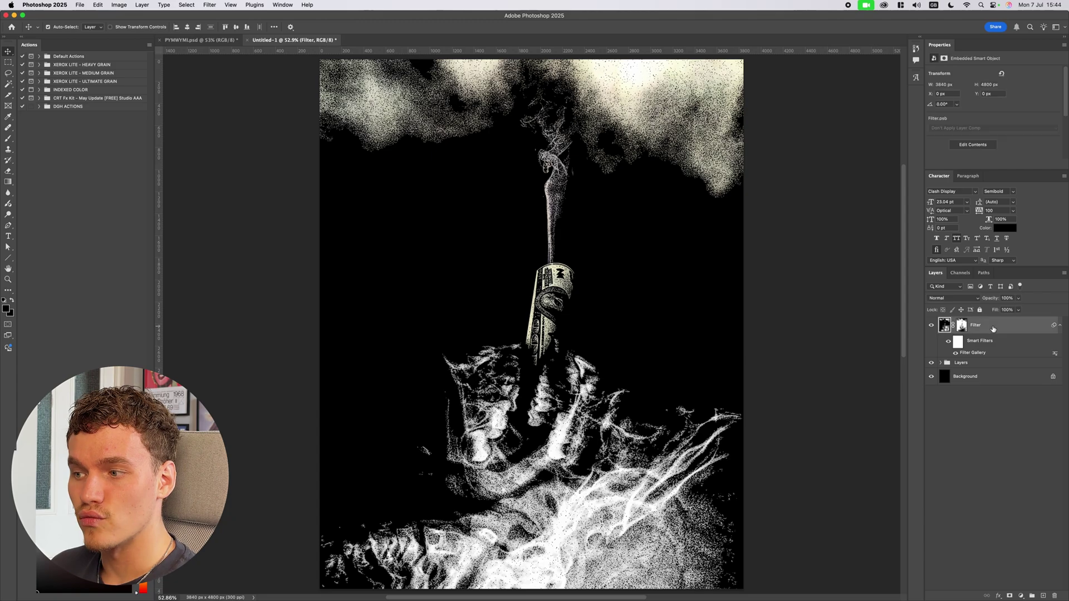
left_click(869, 338)
left_click(932, 331)
left_click(931, 331)
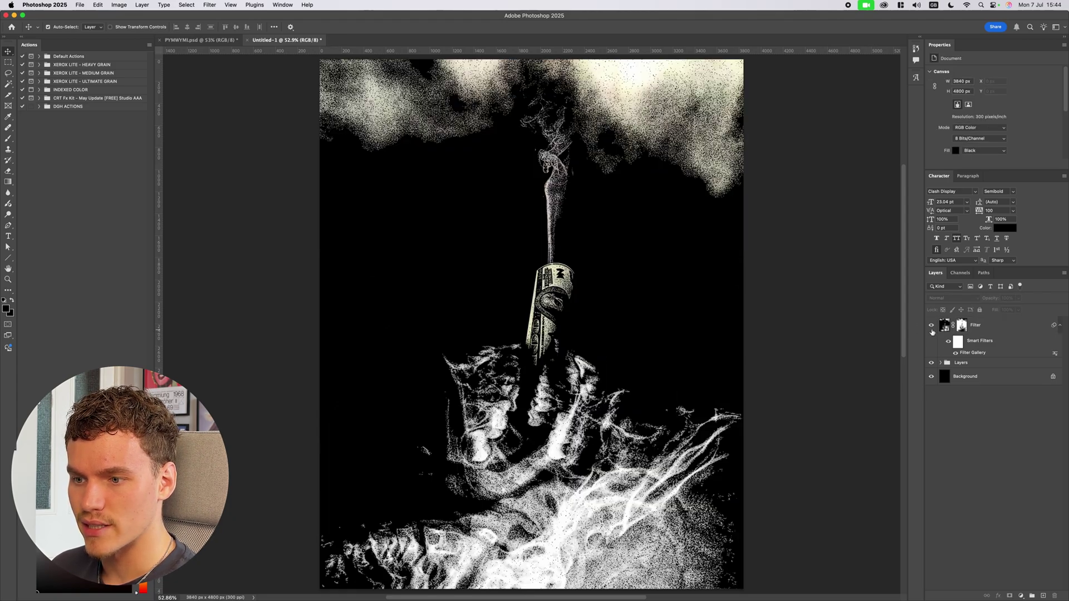
left_click(932, 330)
left_click(931, 330)
scroll(549, 283, "up", 5)
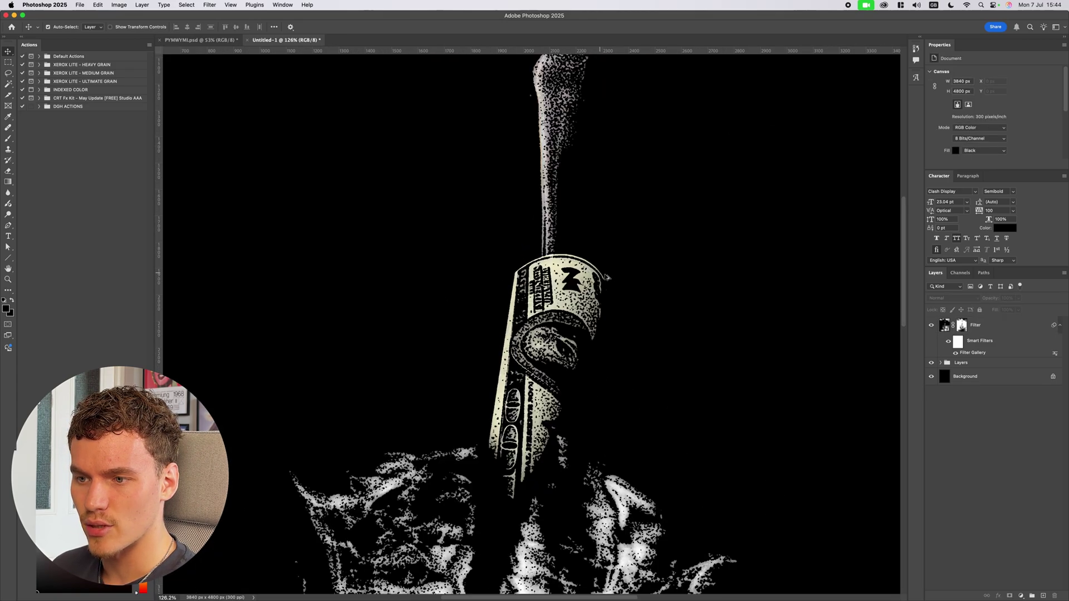
scroll(607, 278, "down", 3)
scroll(609, 278, "down", 2)
Step: Add a Solid Color fill layer in a near-black shade directly above the Filter layer
left_click(1004, 332)
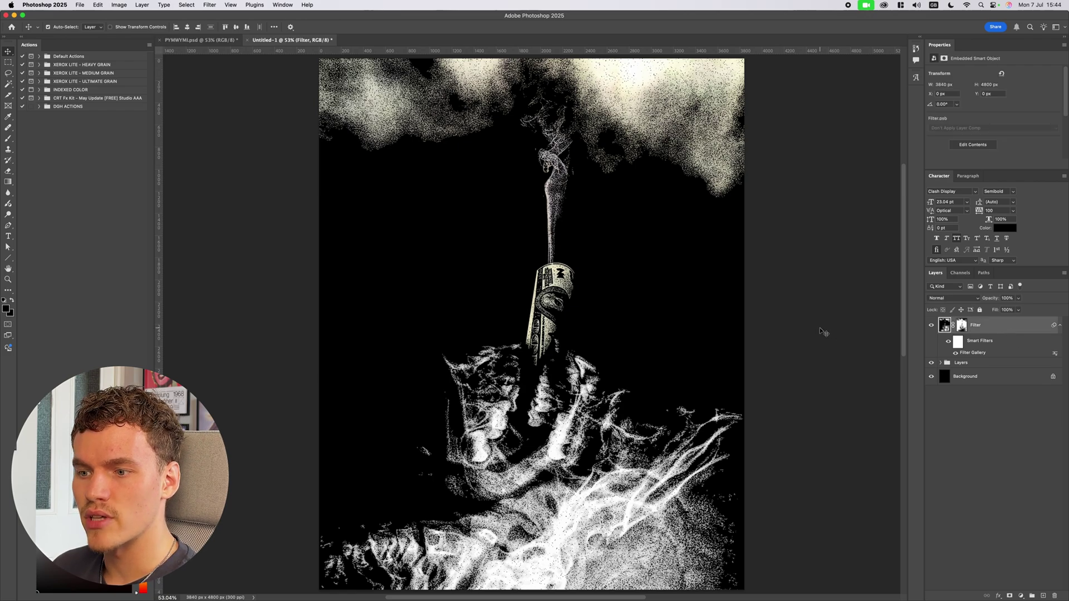
left_click(1021, 597)
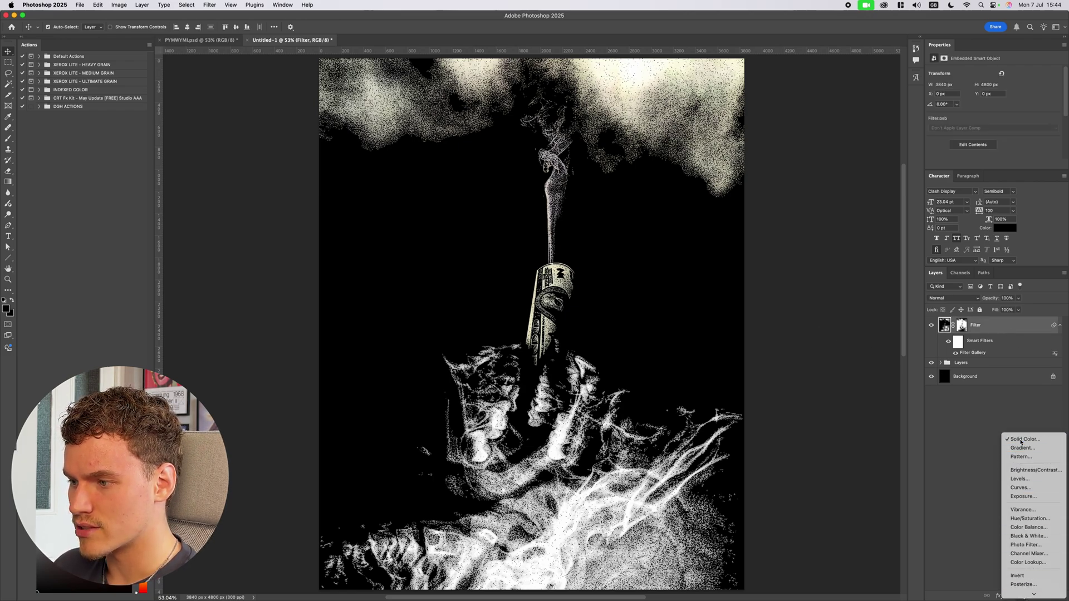
left_click(1018, 440)
left_click(857, 332)
left_click(933, 288)
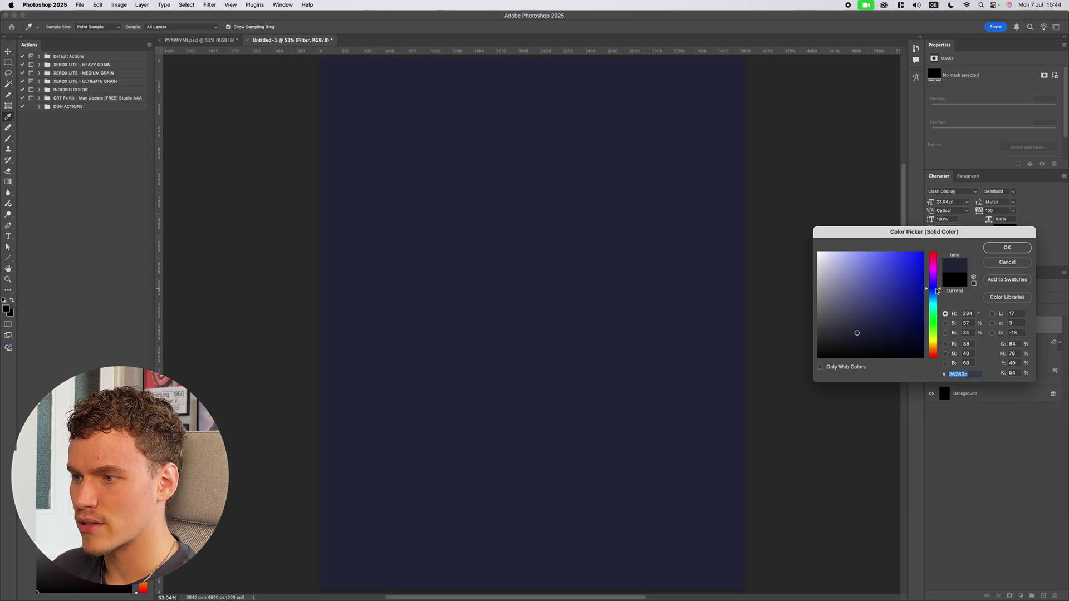
left_click(874, 338)
left_click(837, 341)
left_click_drag(842, 341, 827, 348)
left_click(994, 250)
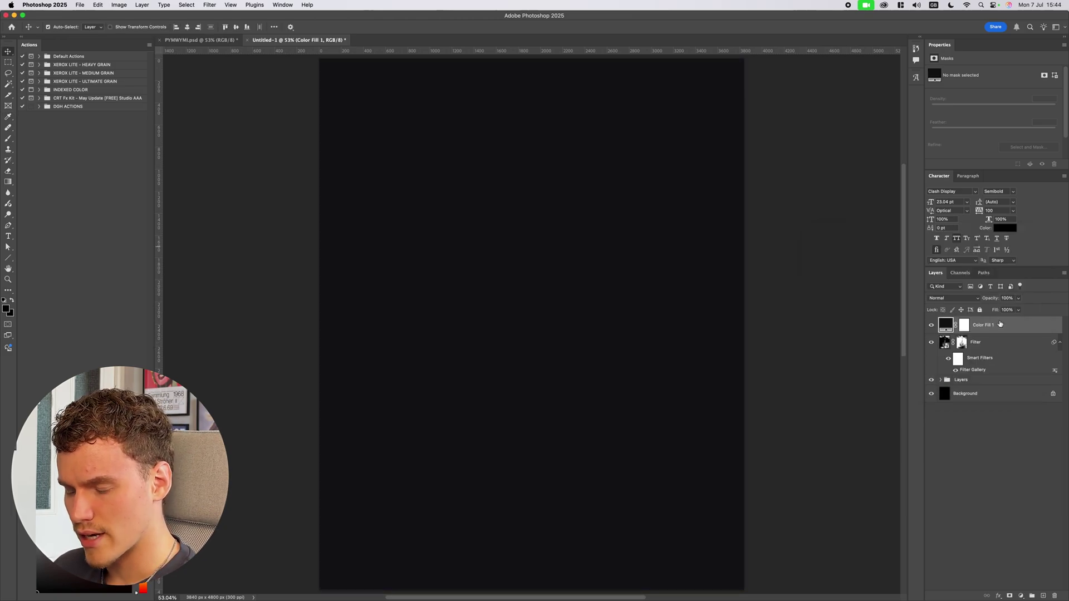
Step: Clip the near-black fill layer to the Filter layer and check its effect on the shadows
right_click(1004, 323)
left_click(913, 495)
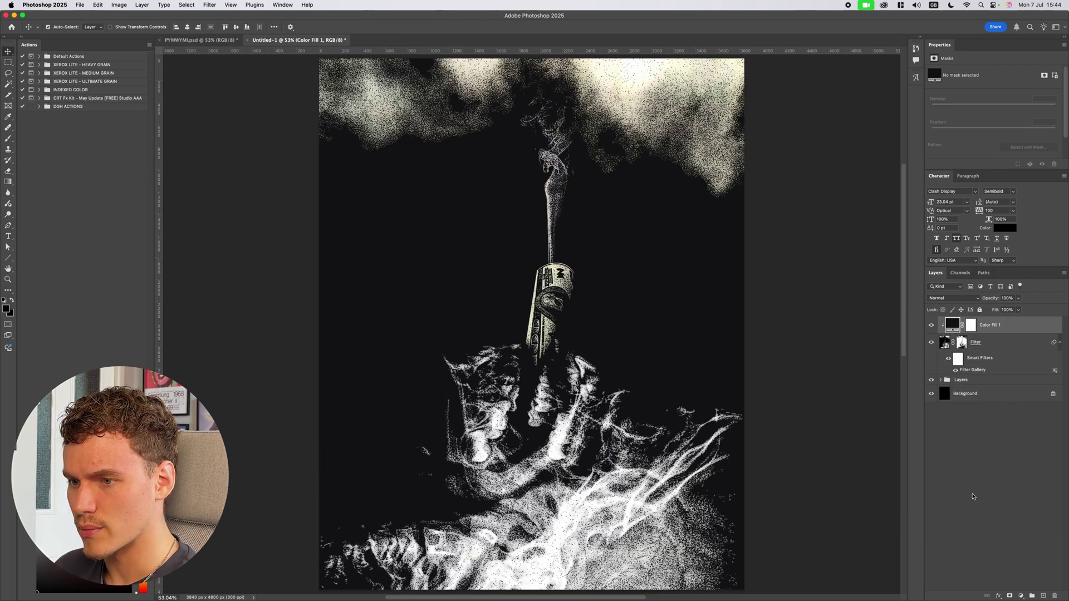
left_click(931, 327)
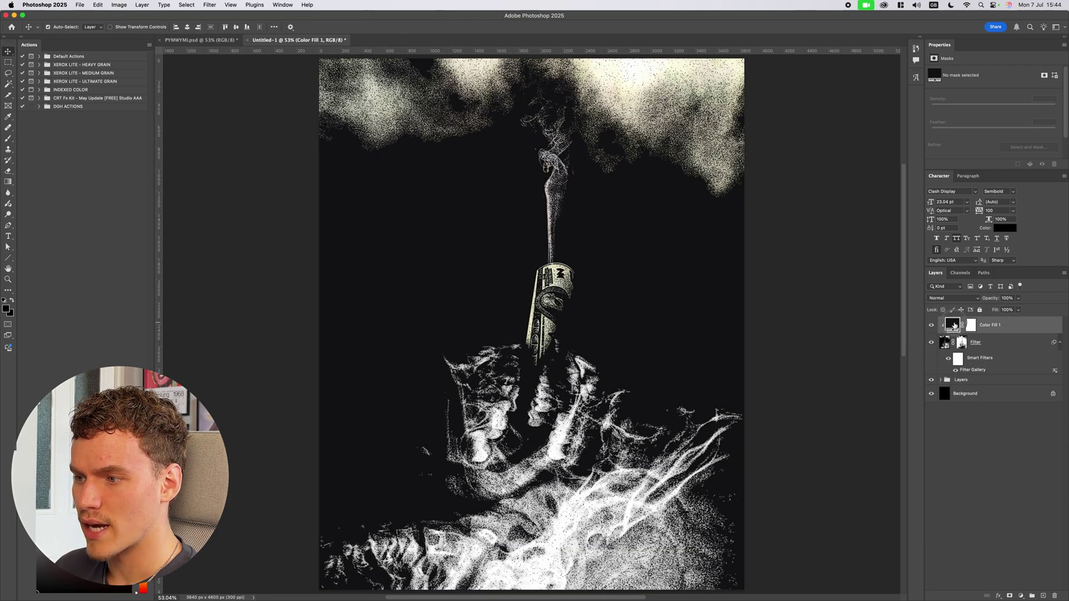
Step: Adjust the clipped fill's colour to a very dark blue-black and rename the layer as SHADOWS
double_click(952, 325)
left_click_drag(886, 302, 841, 344)
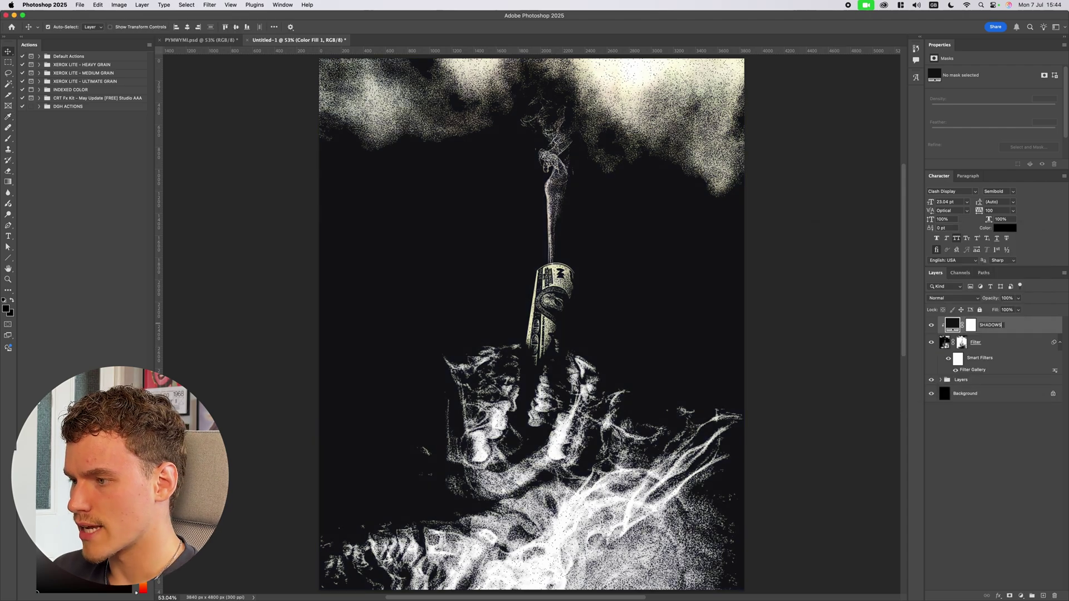
key("Return")
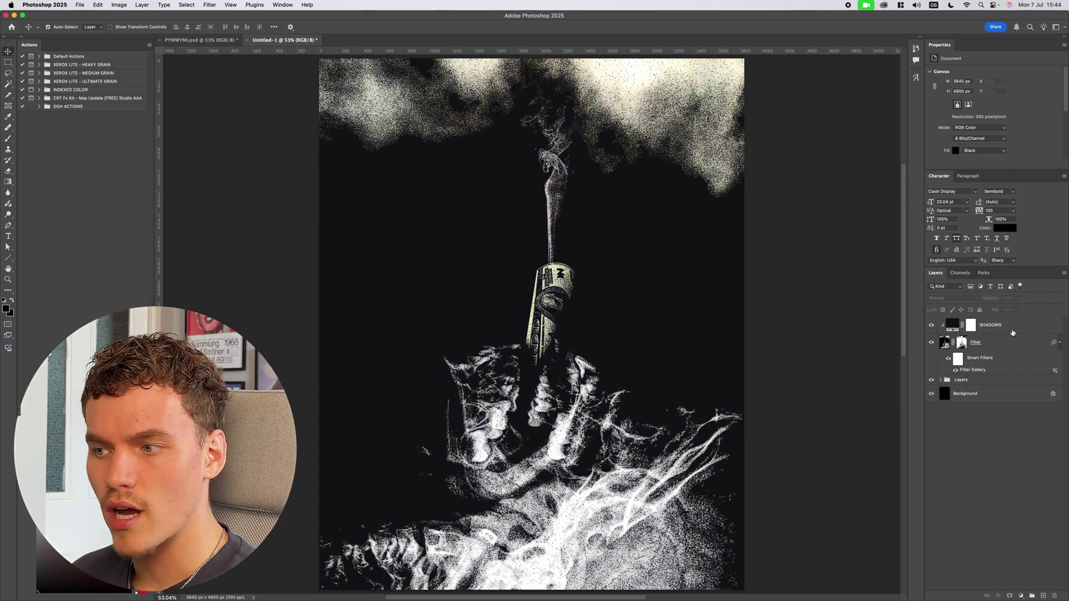
Step: Duplicate the SHADOWS fill layer and place the copy between the Filter layer and the Layers group
left_click(987, 347)
left_click(1007, 328)
key("super+j")
left_click_drag(1002, 326, 996, 383)
Step: Change the colour of the duplicated fill layer beneath Filter to a light sky blue
double_click(945, 384)
left_click(889, 279)
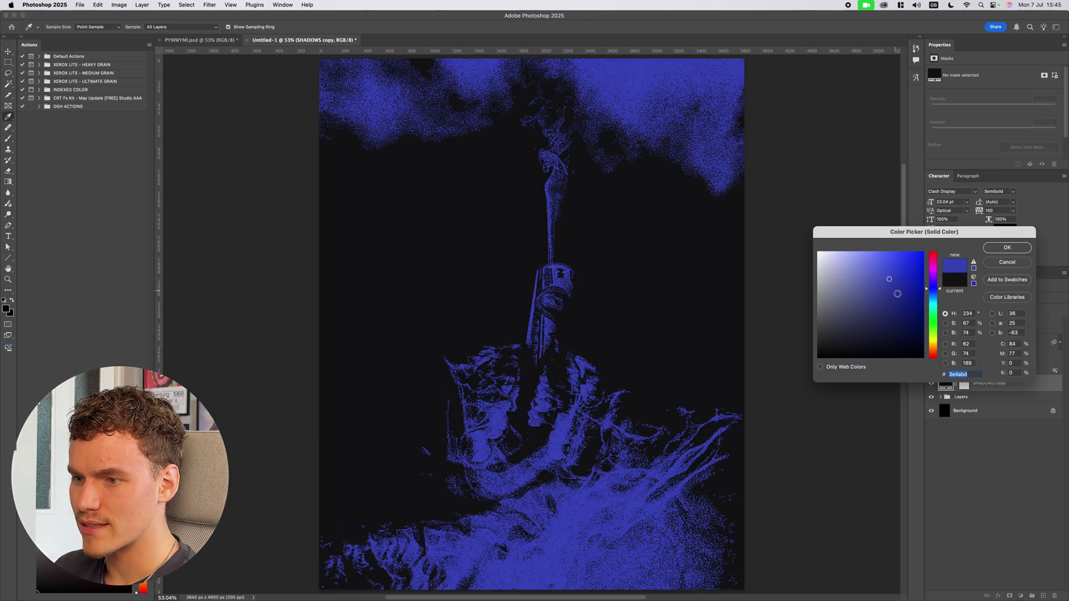
left_click_drag(842, 269, 827, 258)
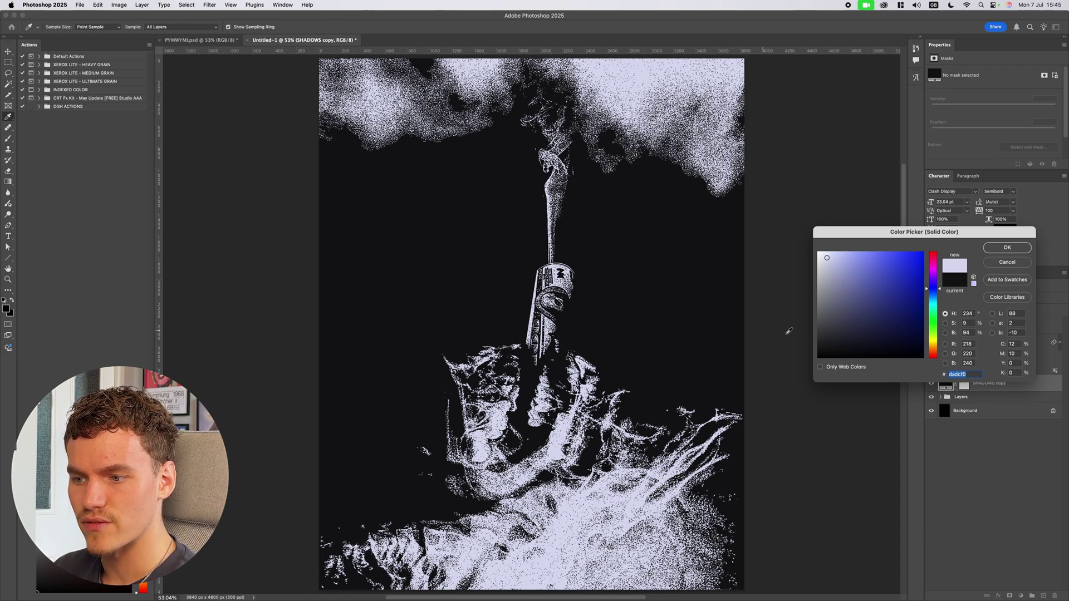
left_click(834, 254)
left_click_drag(932, 289, 931, 293)
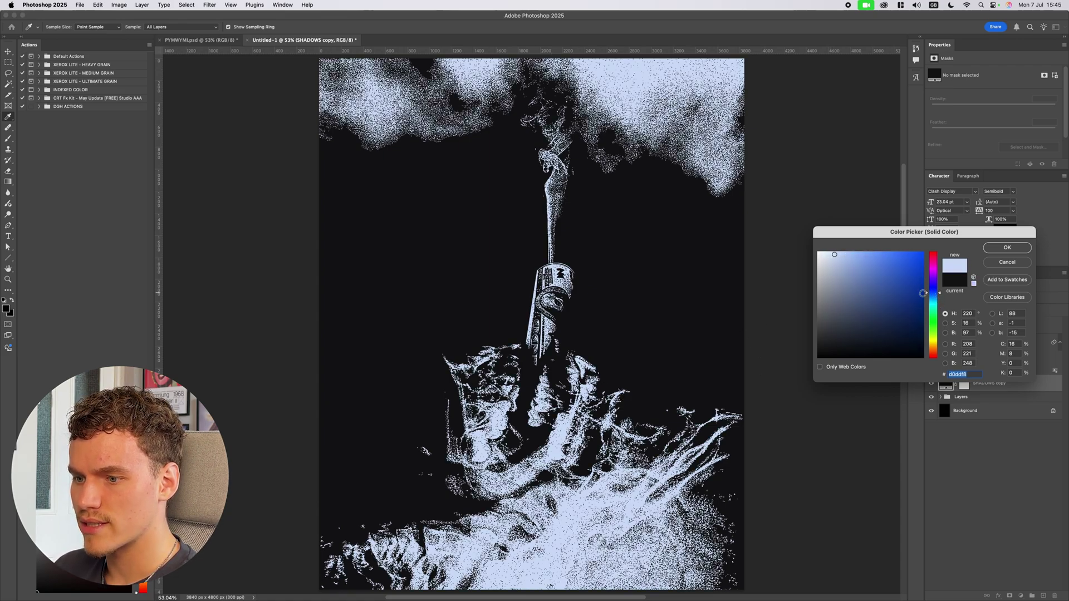
left_click_drag(842, 255, 844, 248)
key("Return")
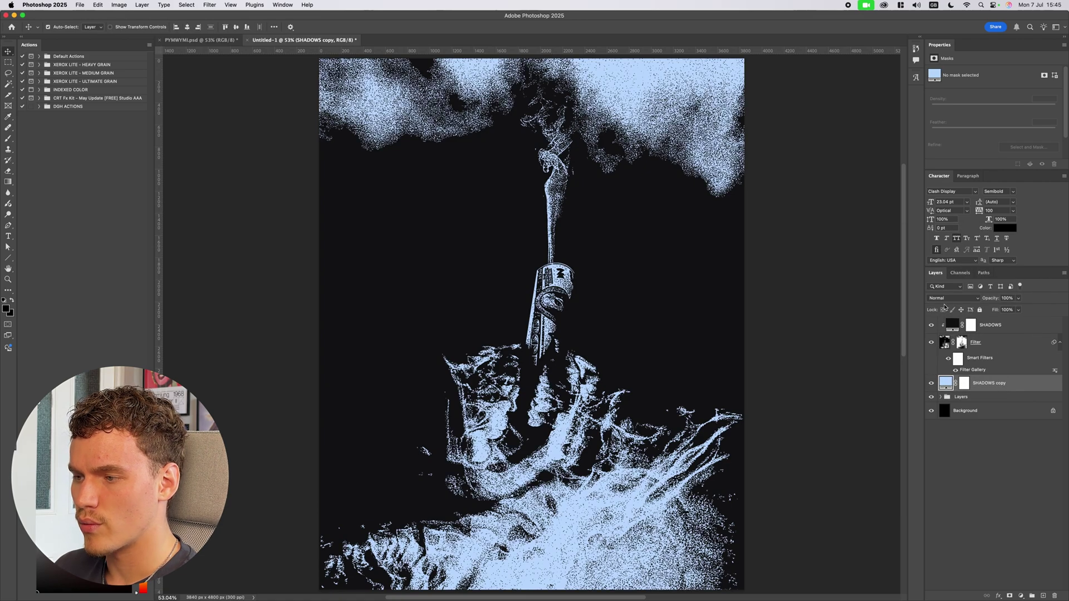
Step: Set the light blue fill layer's blend mode to Color and inspect the tinted skull up close
left_click(950, 298)
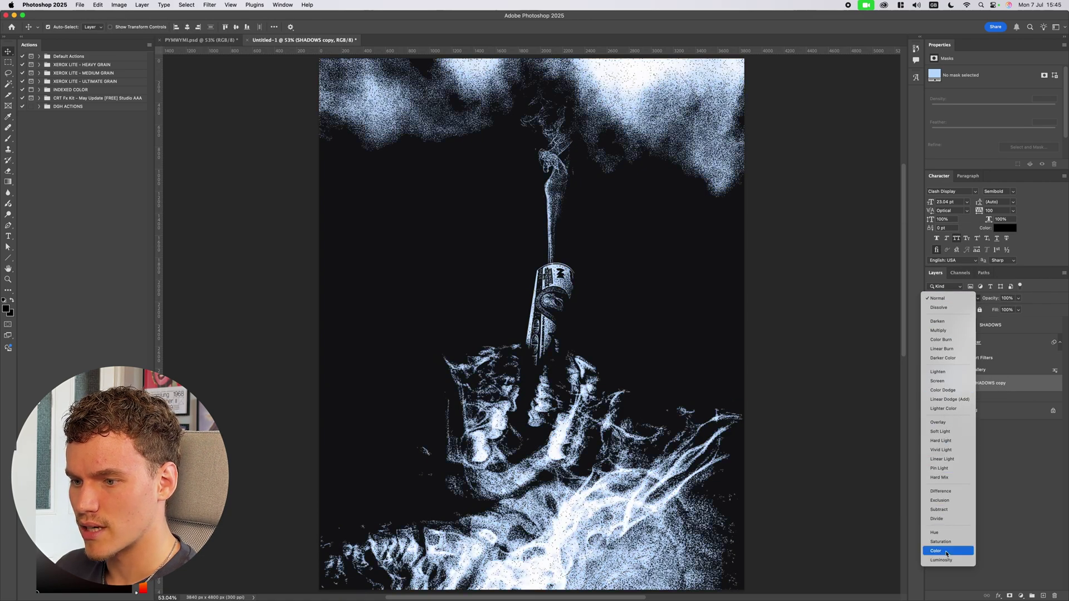
left_click(946, 551)
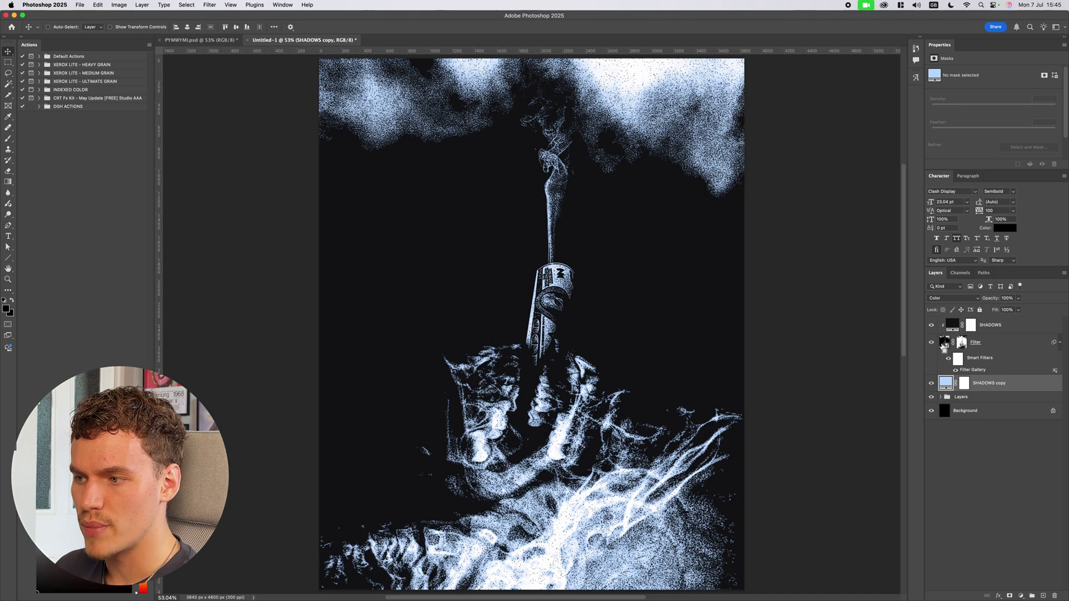
key("super+z")
key("shift+super+z")
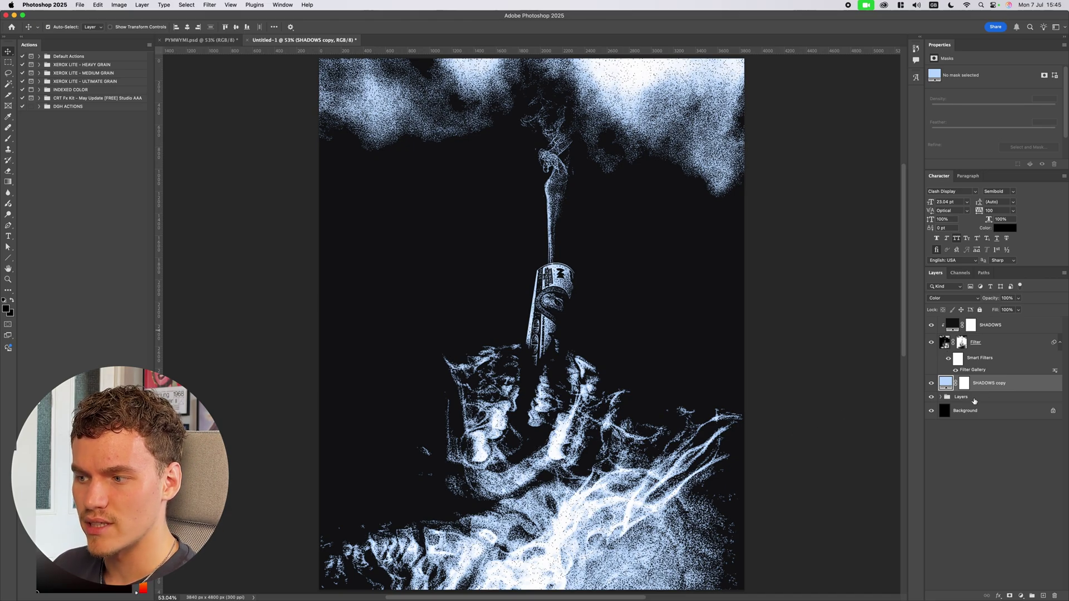
left_click(975, 401)
left_click(867, 400)
scroll(634, 501, "up", 6)
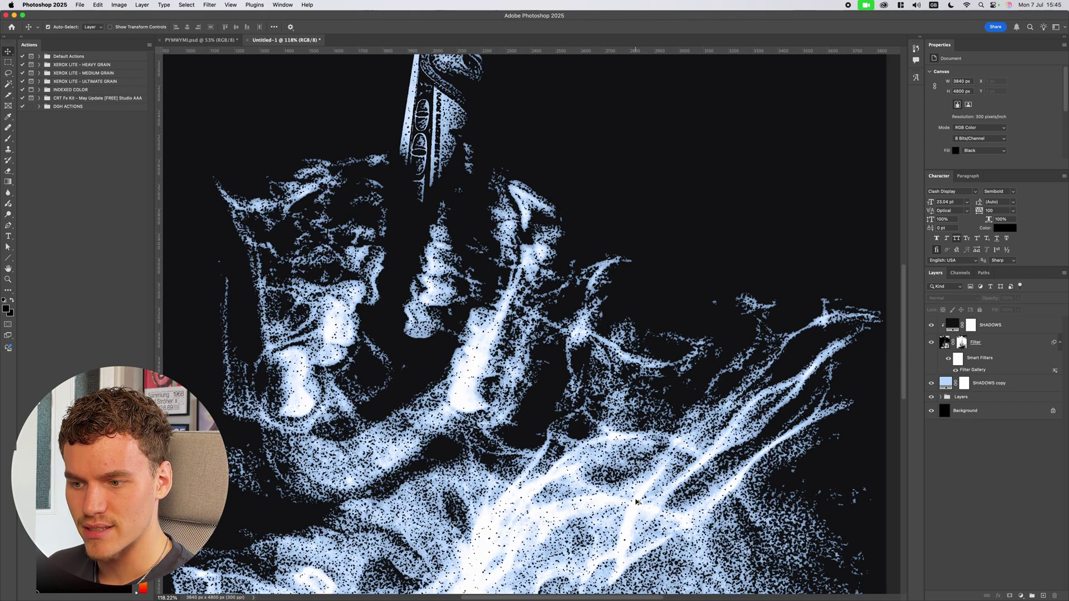
scroll(636, 501, "down", 5)
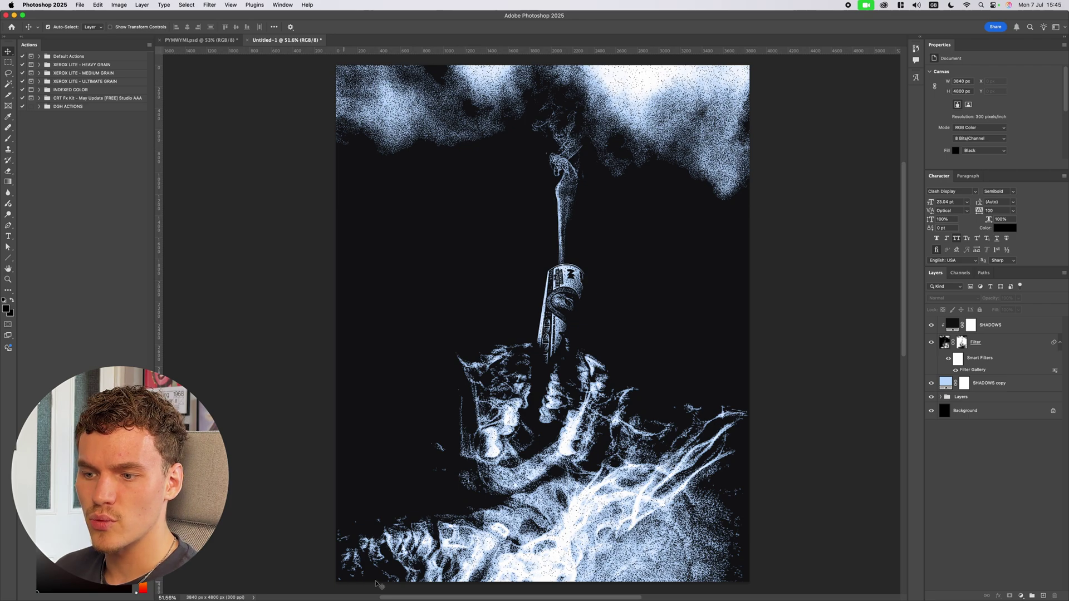
Step: Rename the light blue fill layer as X-RAY, invert its mask to black and ready the Brush with white
left_click(963, 383)
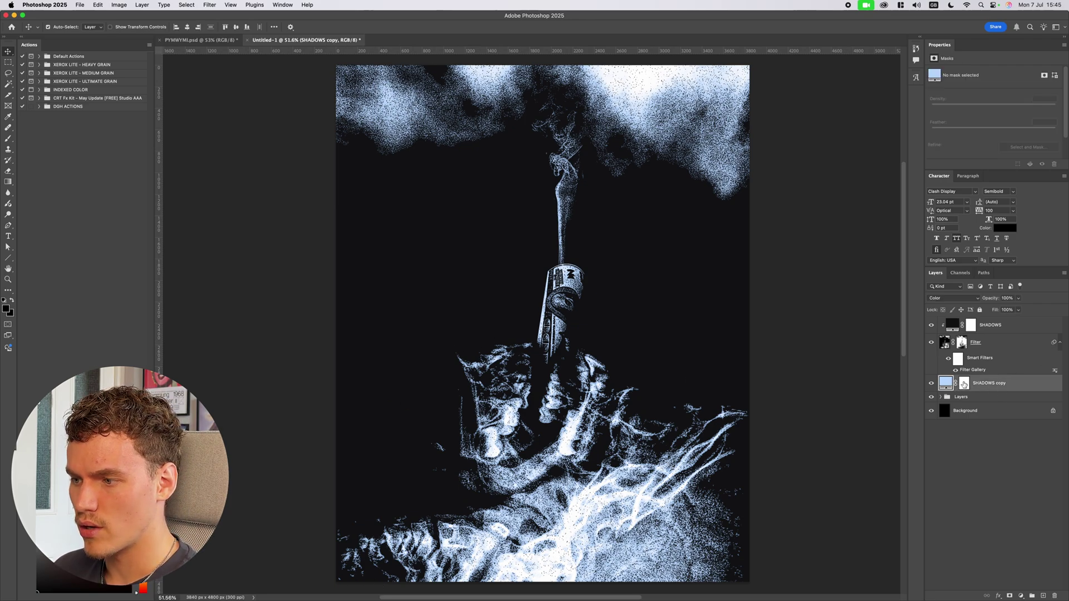
double_click(989, 383)
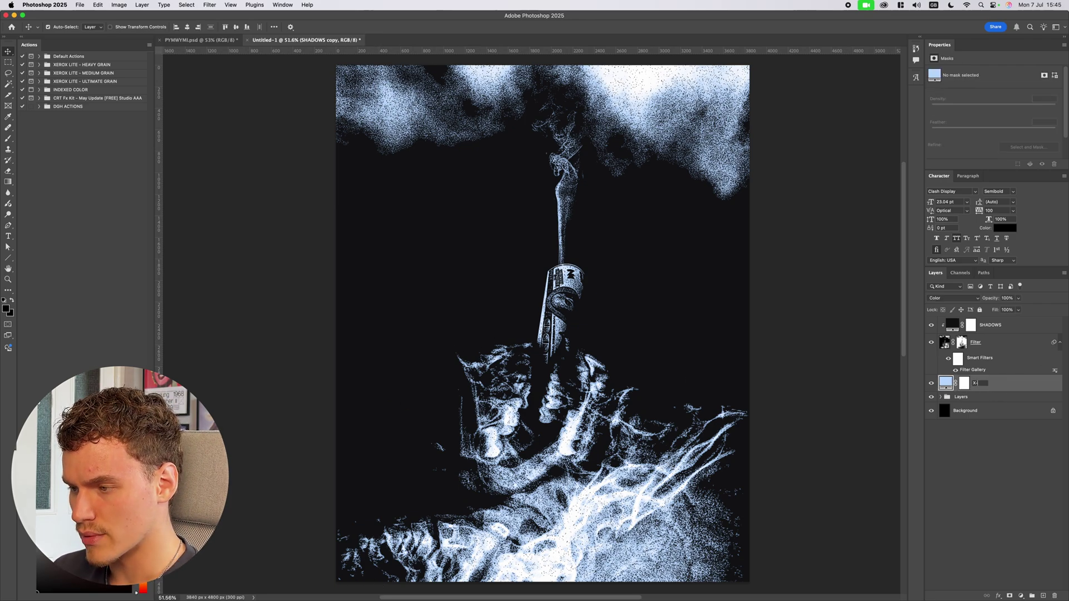
left_click(964, 383)
key("b")
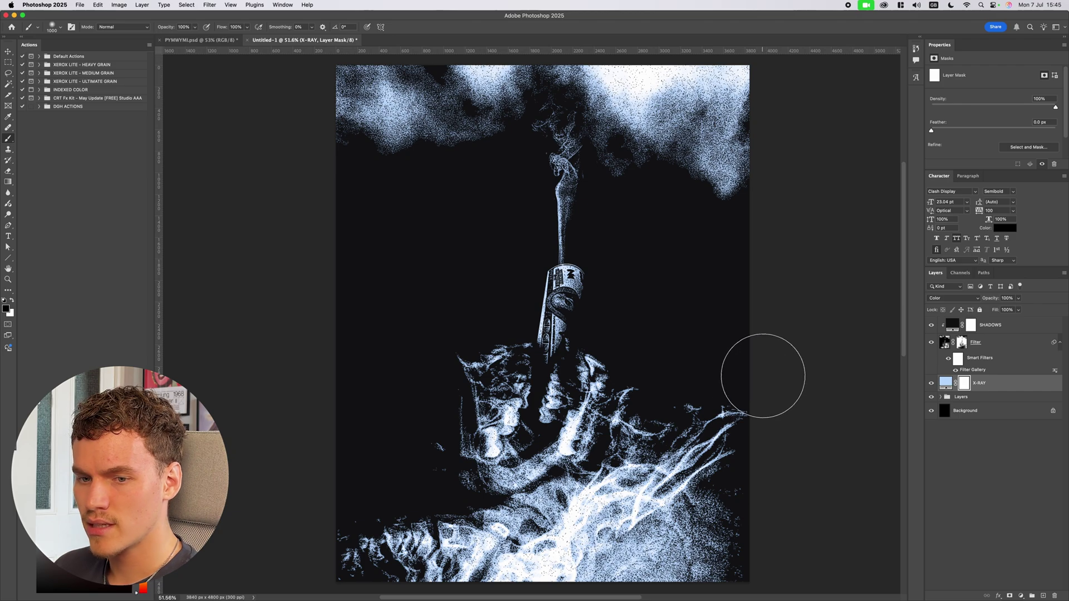
key("x")
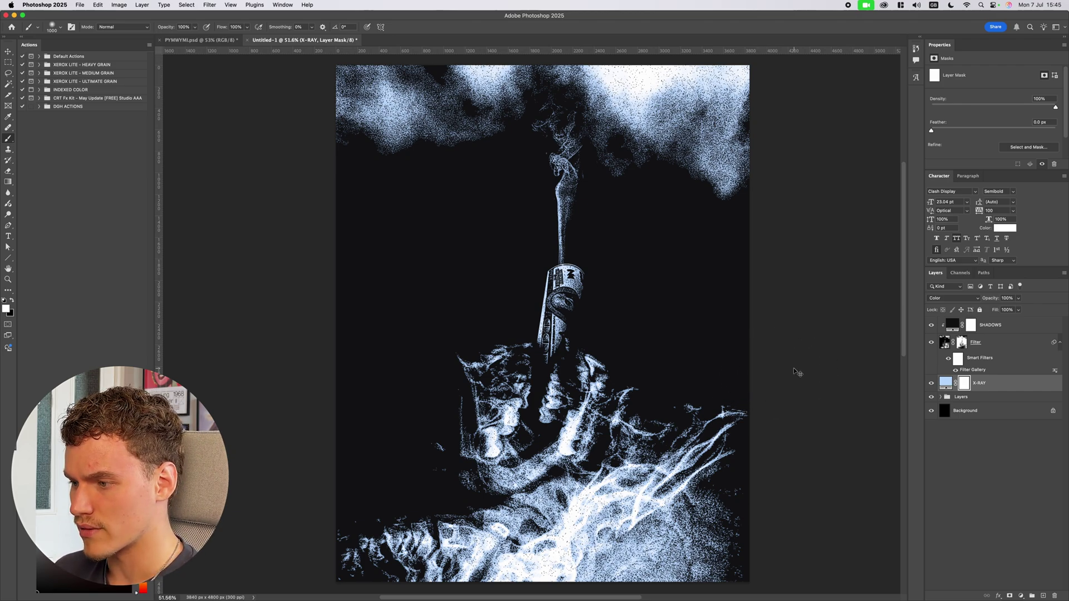
key("super+i")
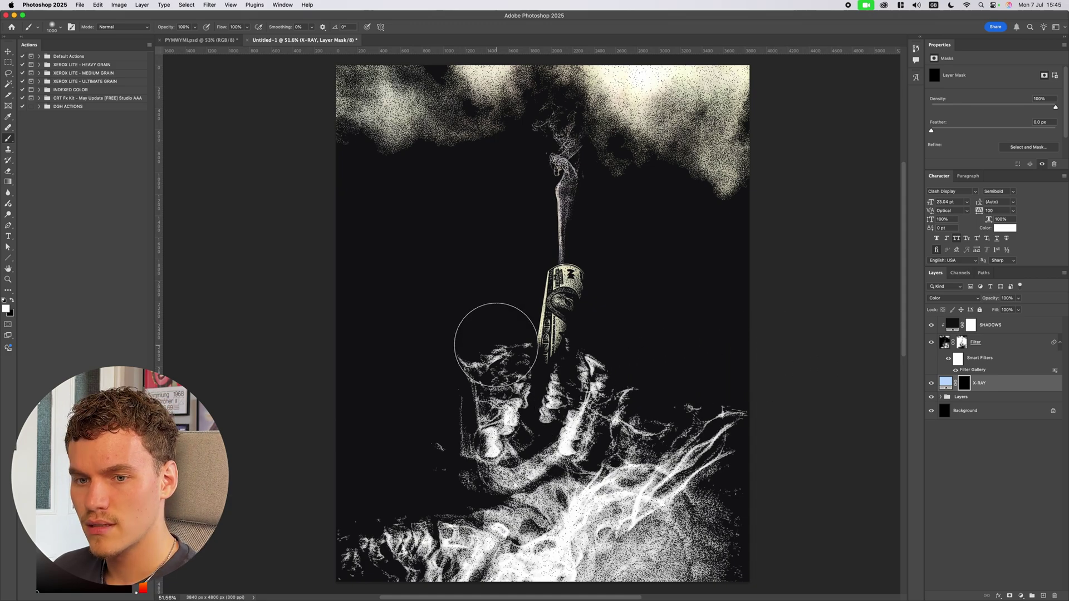
Step: Try a white stroke on the X-RAY mask, undo it and switch the brush to Hard Round
mouse_move(495, 345)
left_mouse_down()
mouse_move(478, 326)
mouse_move(499, 440)
left_mouse_up()
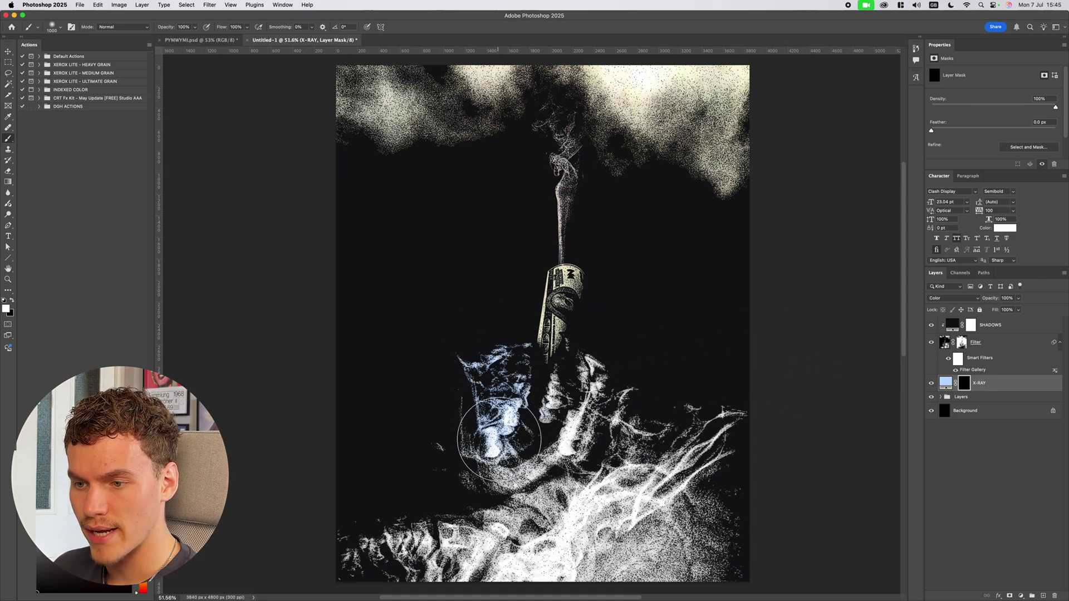
key("super+z")
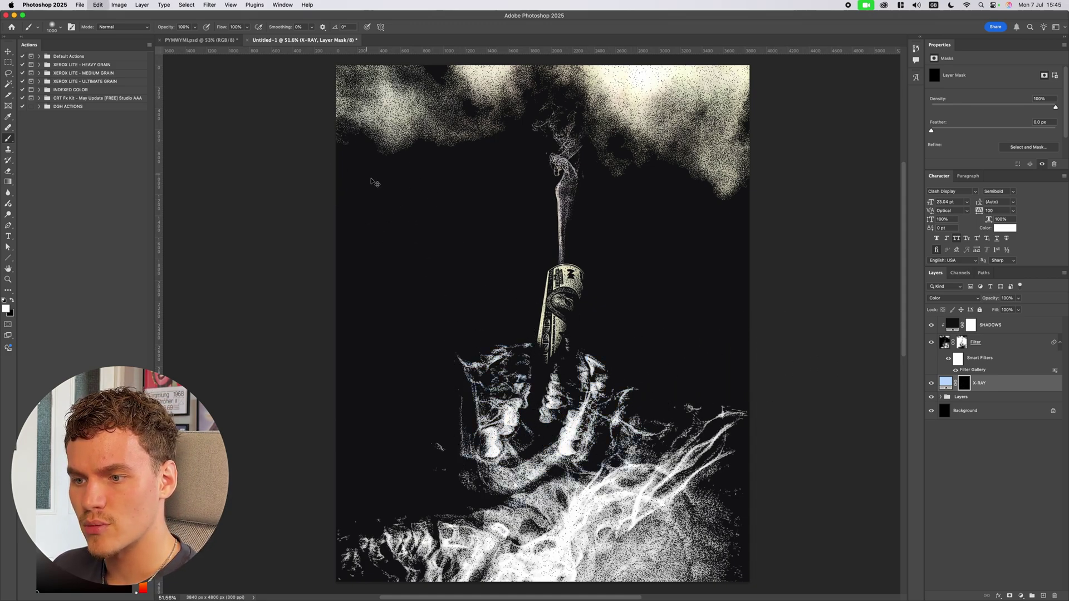
left_click(61, 27)
left_click(71, 149)
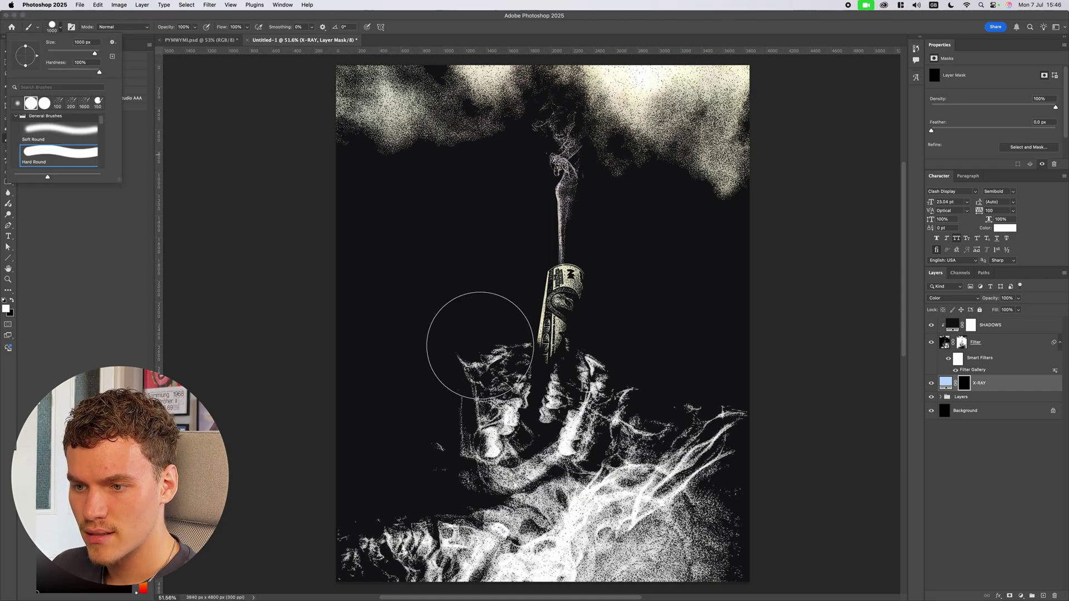
Step: Paint white over the whole skull on the X-RAY mask to reveal the light blue tint
mouse_move(480, 345)
left_mouse_down()
mouse_move(487, 480)
mouse_move(588, 423)
mouse_move(613, 395)
mouse_move(605, 399)
mouse_move(618, 363)
mouse_move(707, 378)
mouse_move(708, 443)
mouse_move(404, 516)
mouse_move(718, 539)
mouse_move(409, 590)
left_mouse_up()
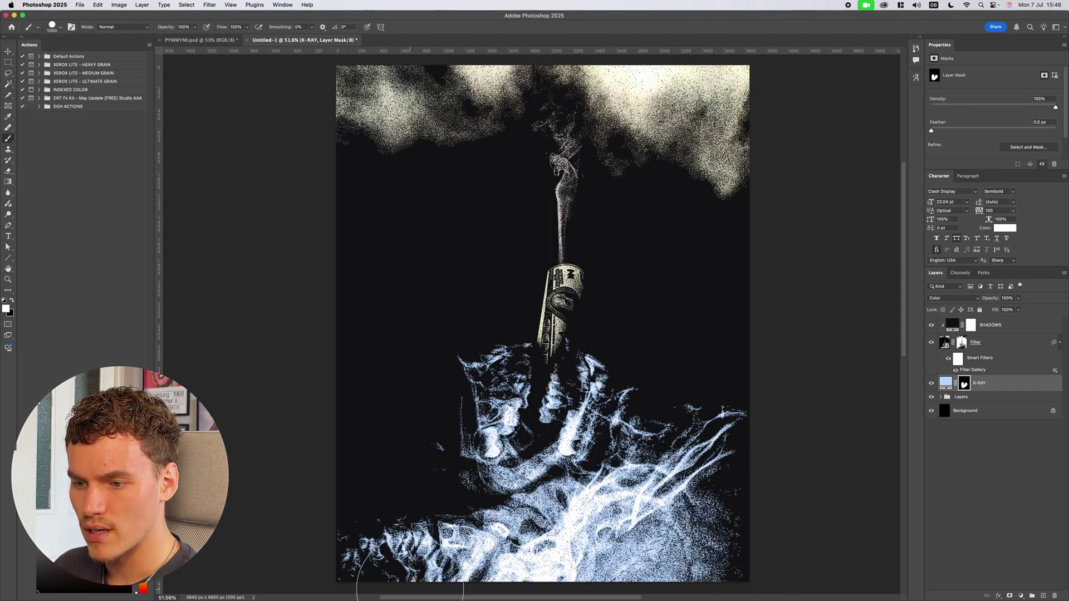
scroll(649, 376, "up", 3)
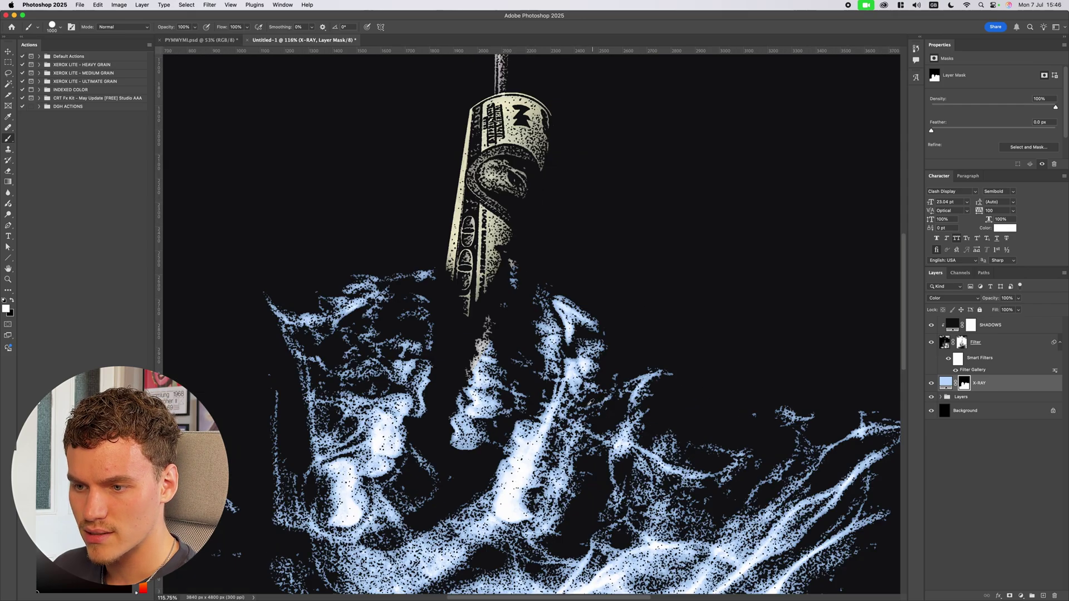
scroll(585, 346, "up", 1)
scroll(322, 351, "down", 4)
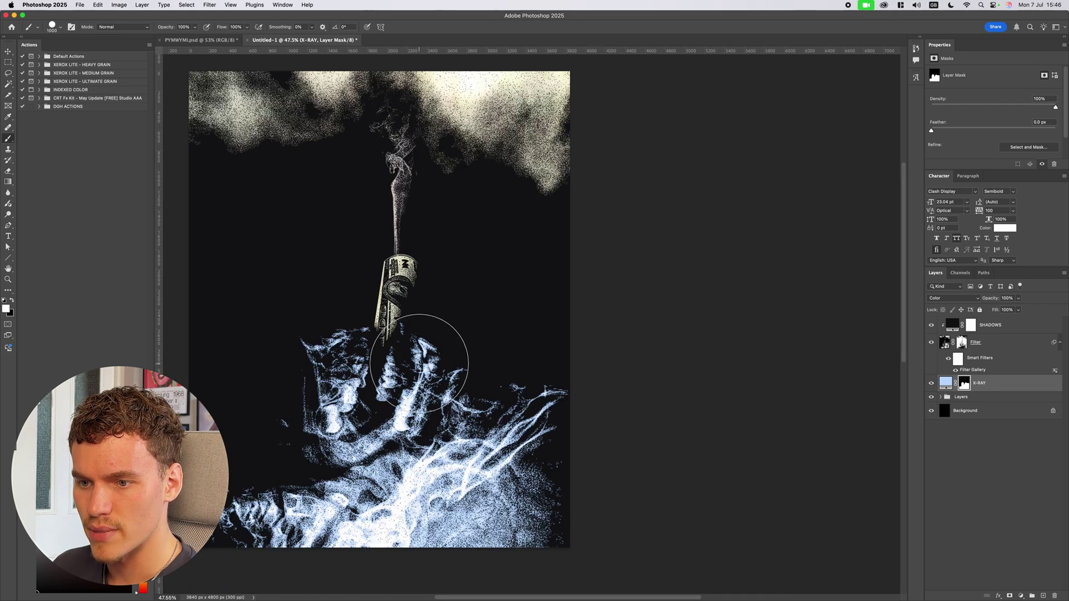
scroll(419, 366, "left", 1)
key("v")
key("super+minus")
key("super+0")
key("super")
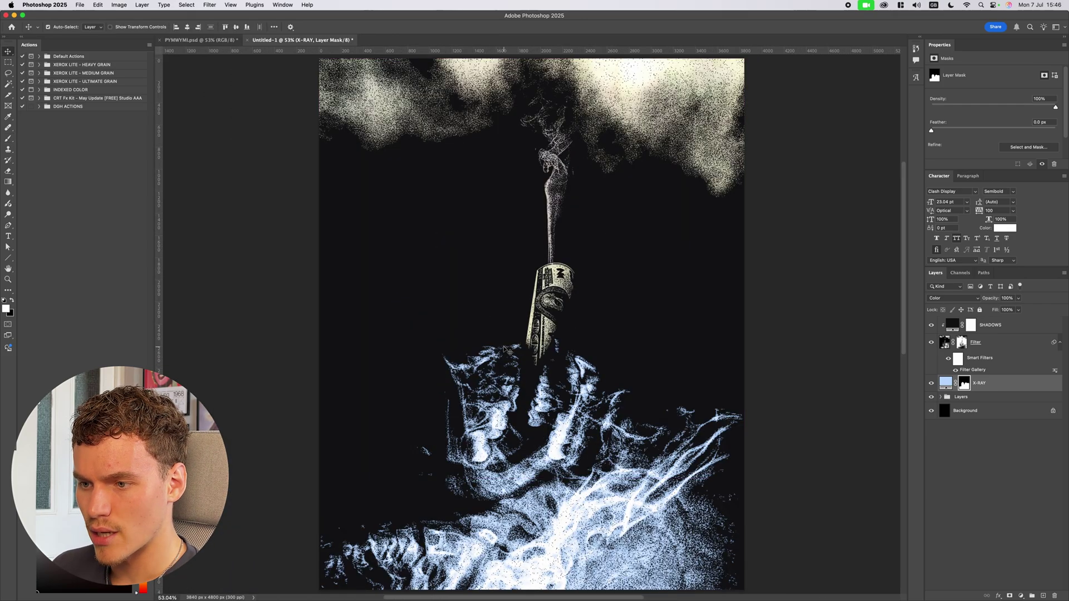
Step: Duplicate the X-RAY fill layer and rename the copy SMOKE
left_click(945, 383)
key("super+j")
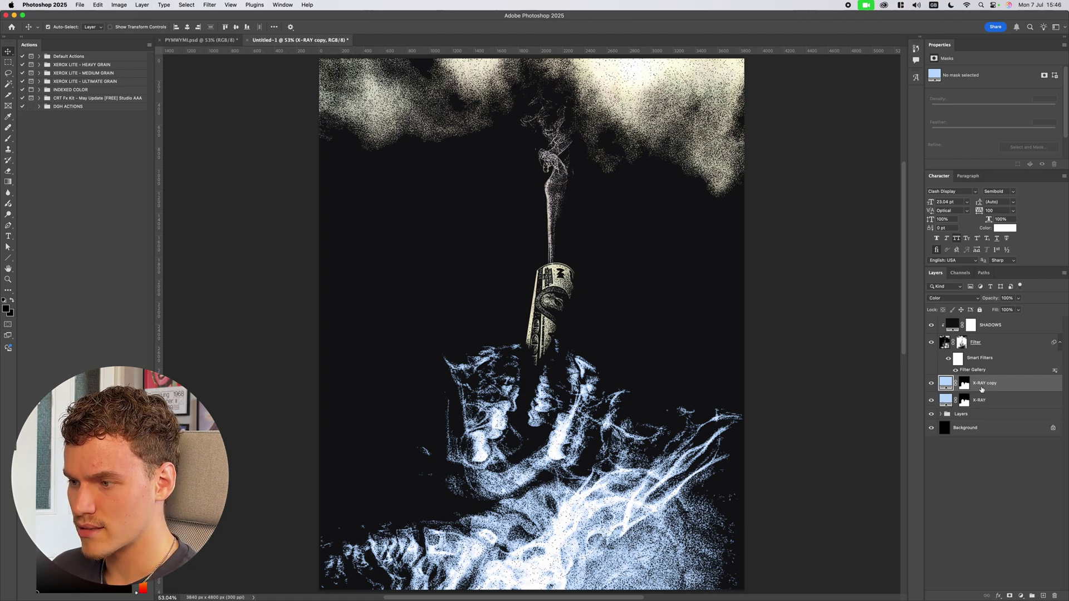
type("SMOKE")
key("Return")
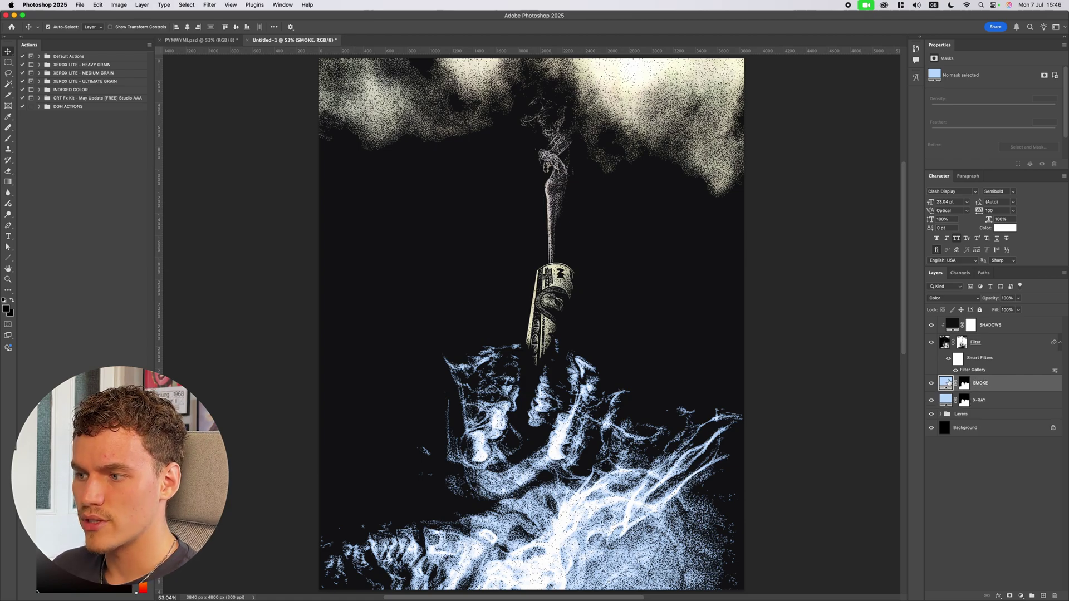
Step: Change the SMOKE fill layer's colour to a muted red, #a84444
double_click(946, 382)
left_click_drag(936, 274, 935, 260)
left_click(905, 254)
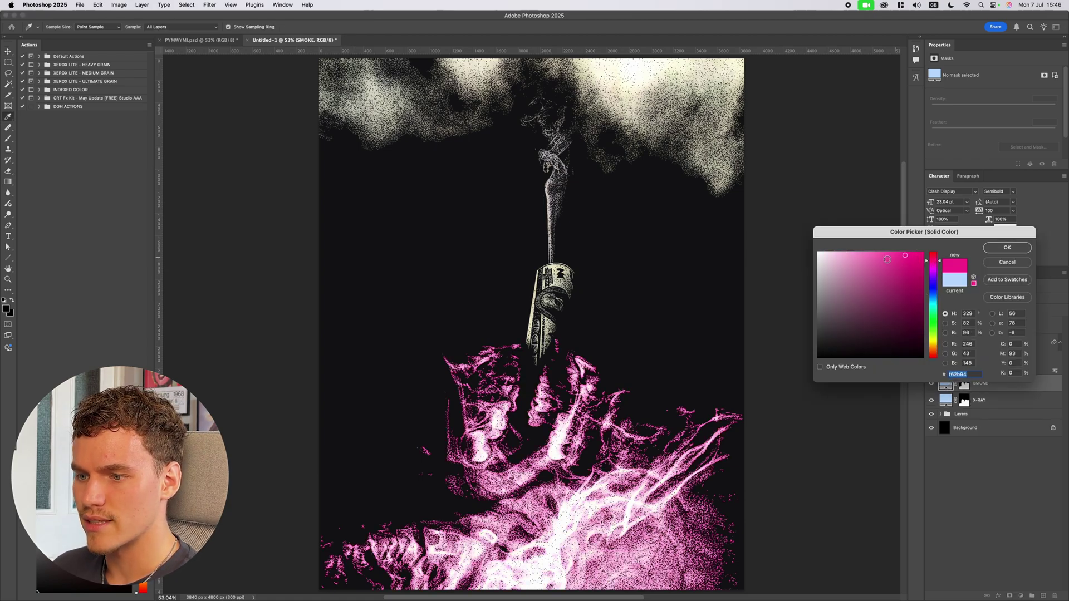
left_click(935, 355)
left_click(898, 287)
left_click(932, 254)
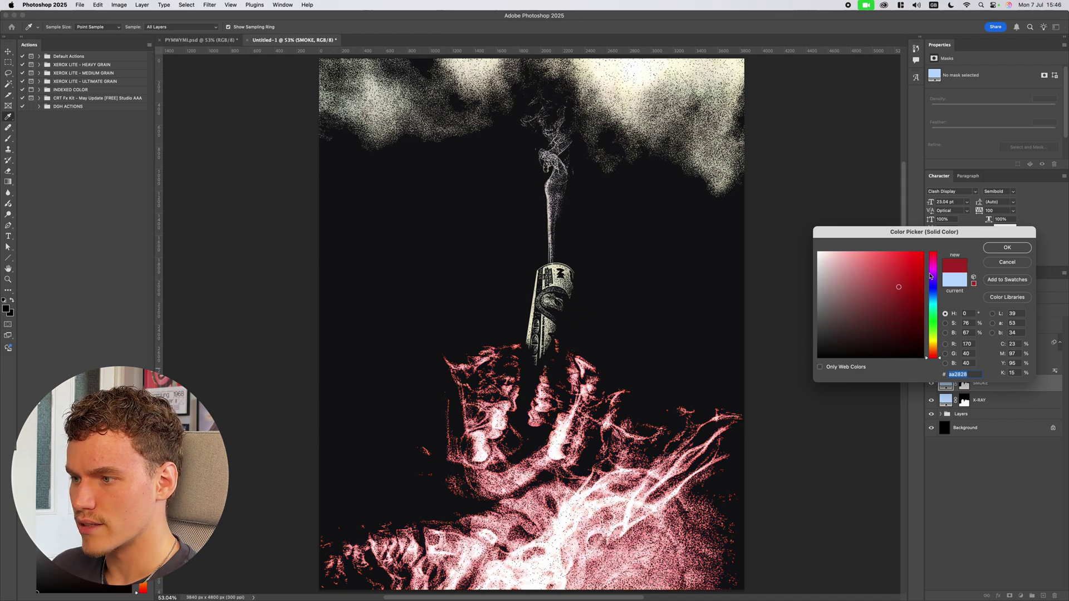
left_click(1005, 247)
Step: Delete the SMOKE layer's copied mask and give it a new mask inverted to black
left_click(964, 384)
key("BackSpace")
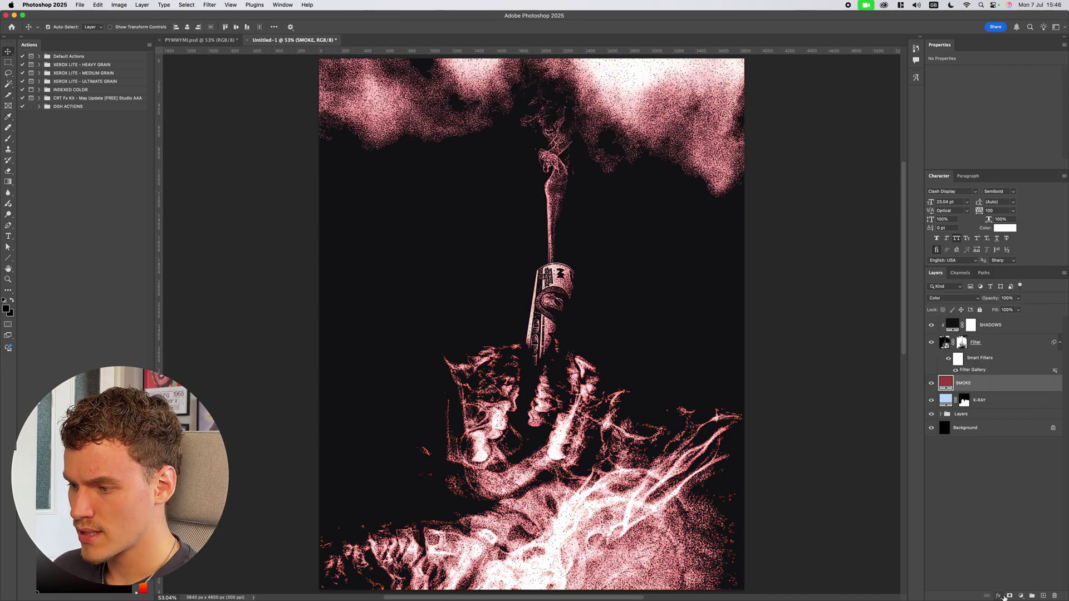
left_click(1008, 596)
key("super+i")
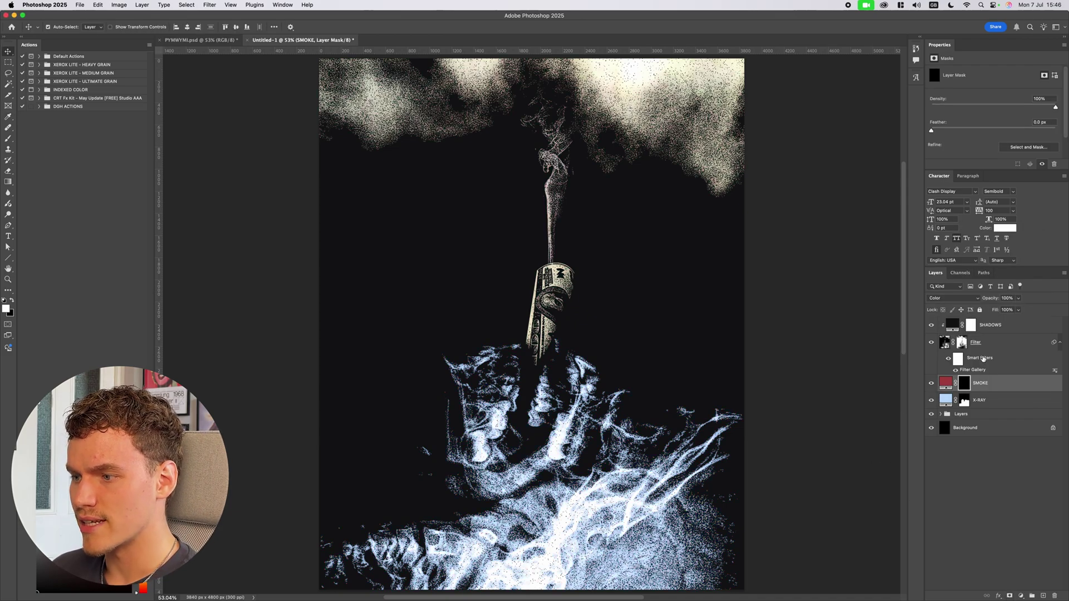
Step: Paint white over the smoke column and the clouds on the SMOKE mask with the large Brush
key("x")
scroll(801, 295, "up", 1)
key("b")
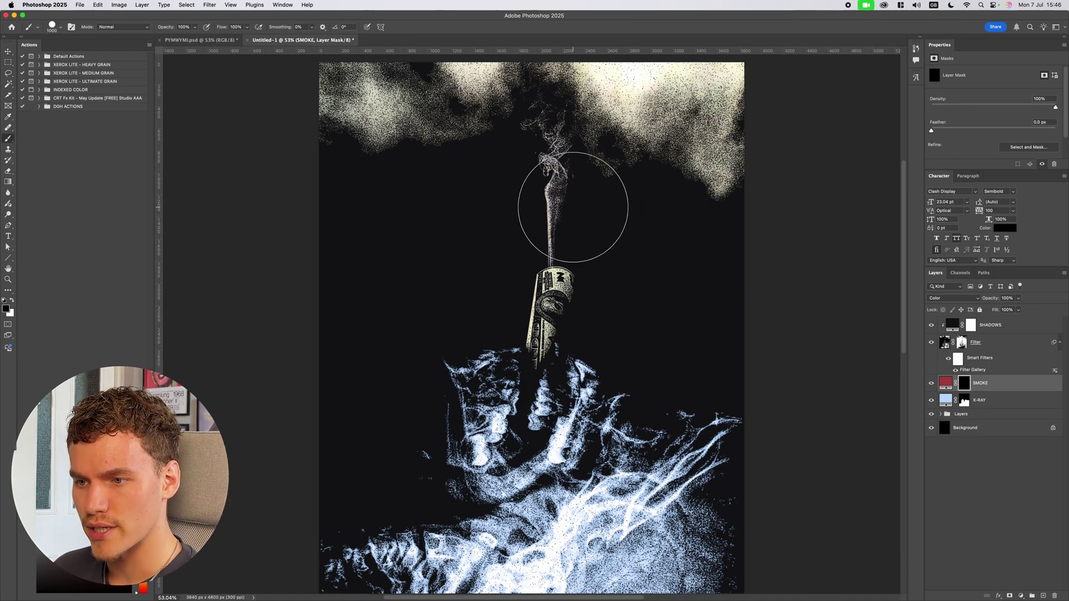
key("x")
mouse_move(549, 208)
left_mouse_down()
mouse_move(775, 112)
mouse_move(322, 95)
left_mouse_up()
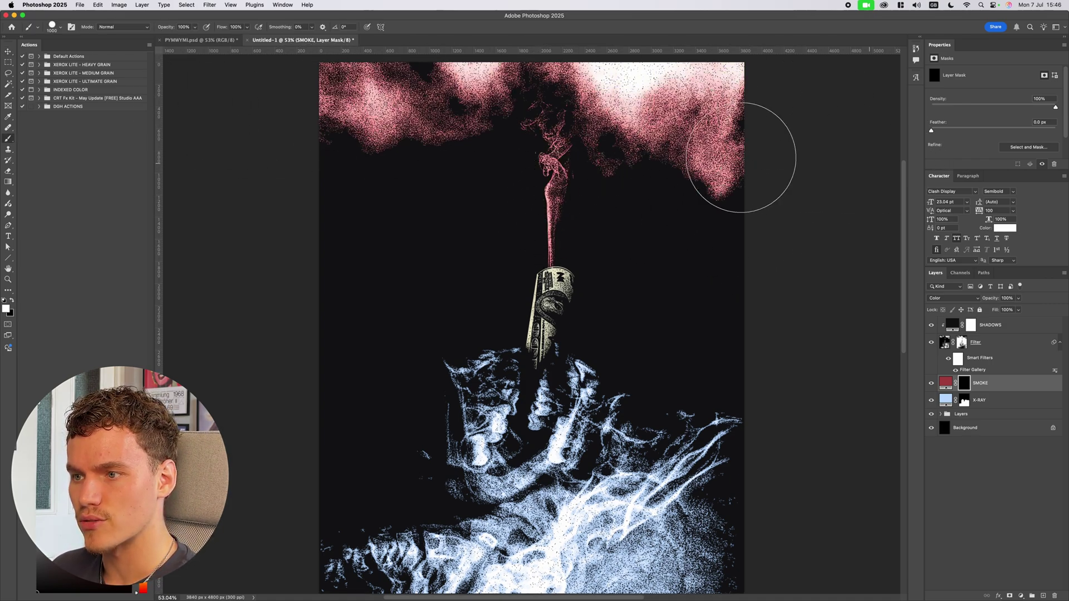
key("v")
Step: Set the SMOKE fill layer's blend mode to Darken and inspect the smoke up close
left_click(966, 299)
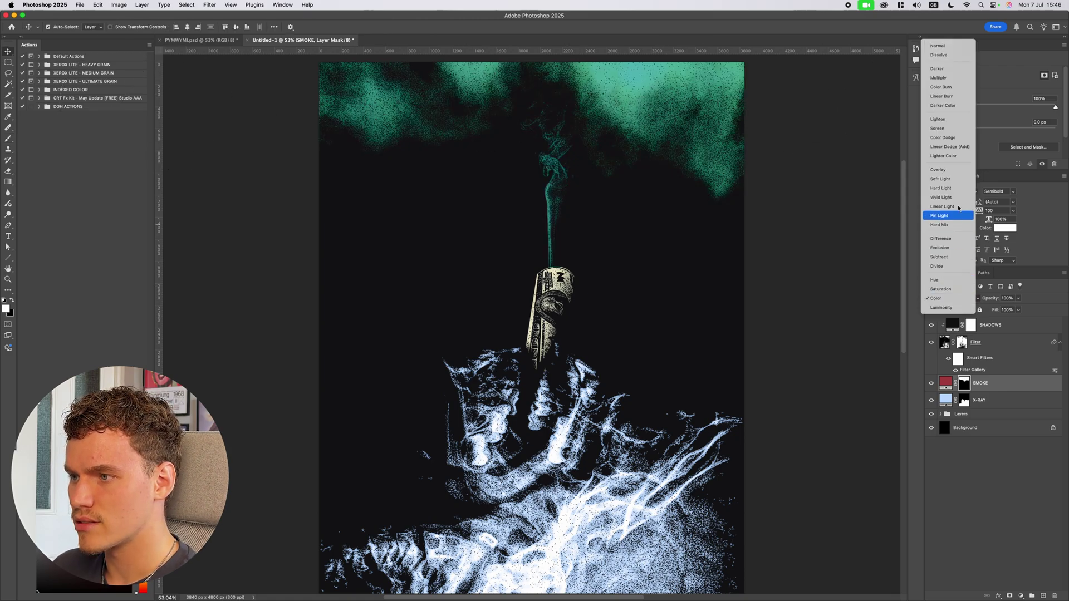
left_click(937, 69)
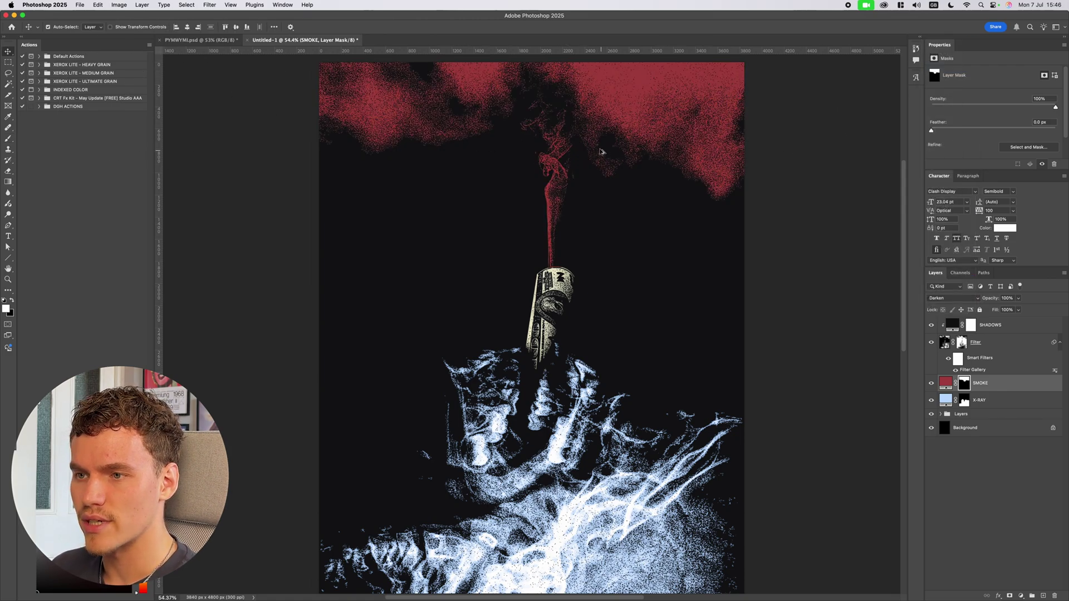
scroll(551, 139, "up", 5)
scroll(559, 153, "down", 5)
scroll(590, 164, "up", 2)
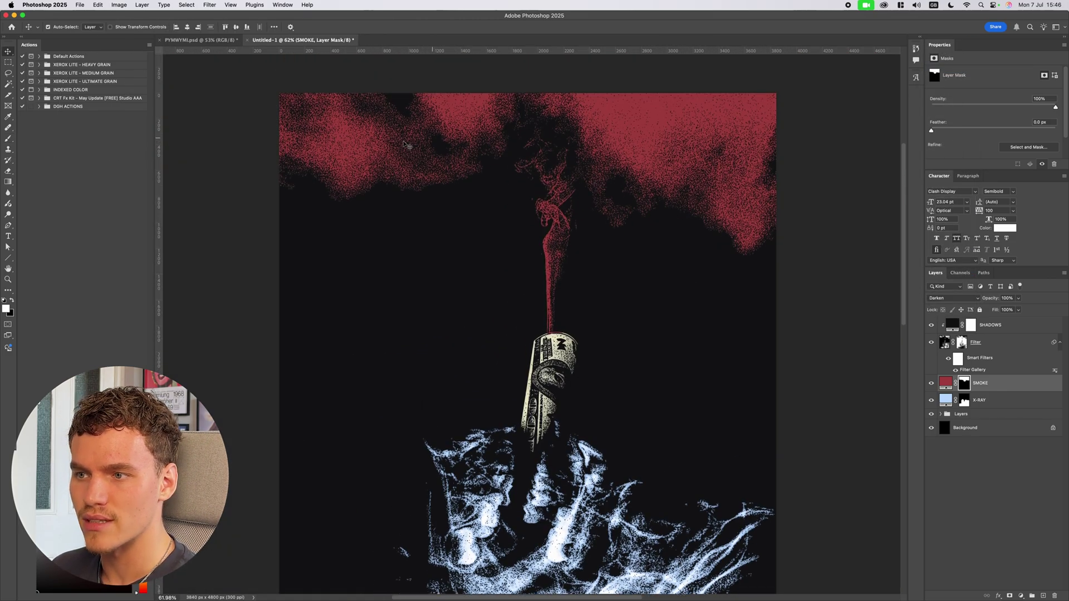
Step: Darken the SMOKE fill layer's colour to #9b4343
double_click(948, 386)
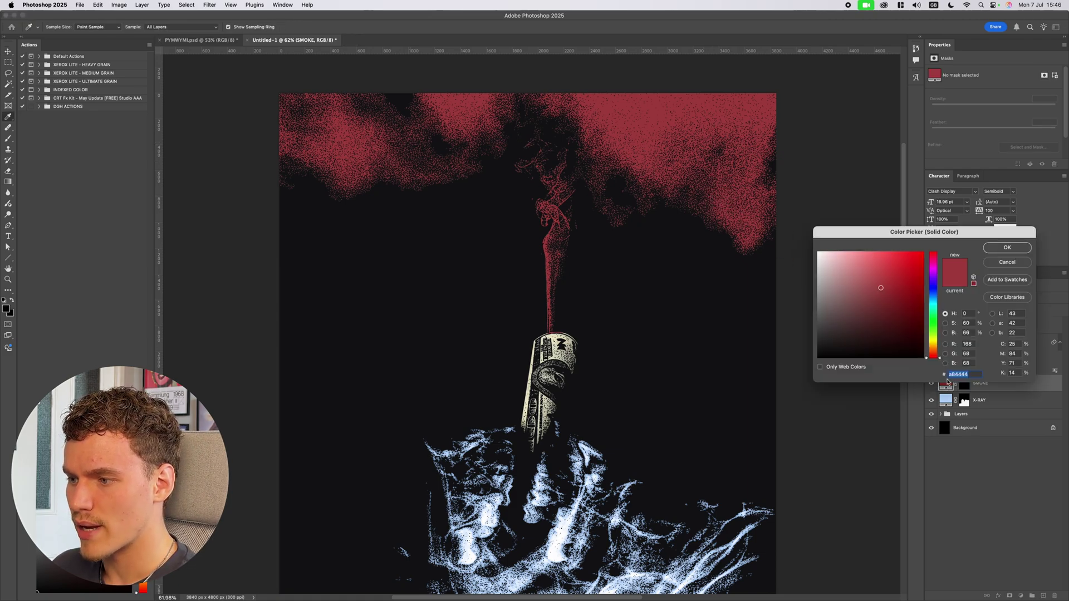
mouse_move(903, 271)
left_mouse_down()
mouse_move(866, 279)
mouse_move(887, 306)
mouse_move(894, 298)
mouse_move(877, 293)
left_mouse_up()
left_click(1007, 247)
Step: Paint black on the SMOKE mask with a 70 px brush to remove the red from the rolled bill's top rim
scroll(549, 336, "up", 8)
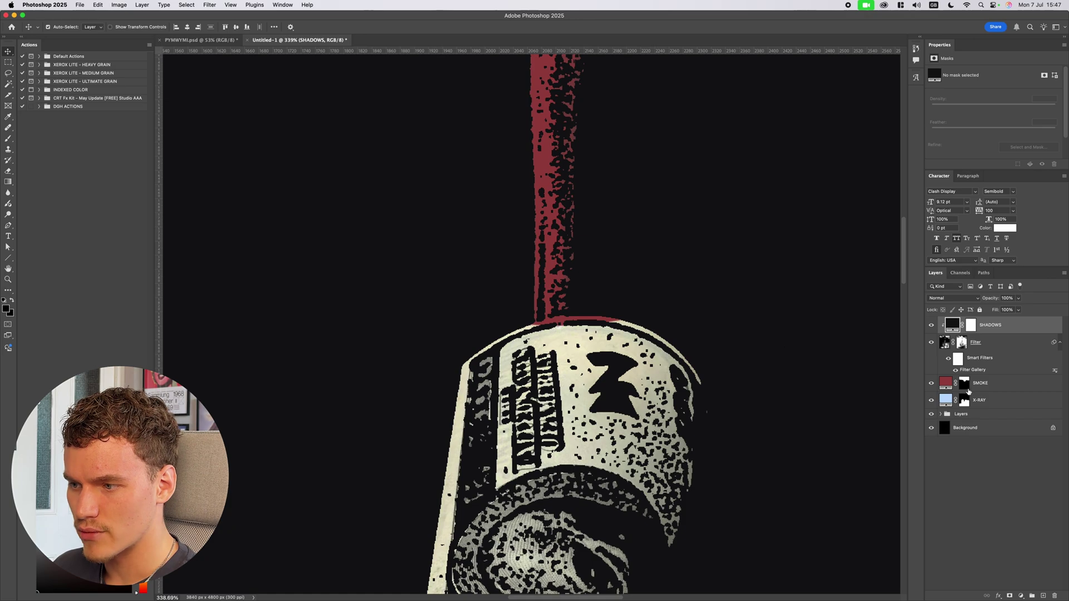
left_click(964, 383)
key("b")
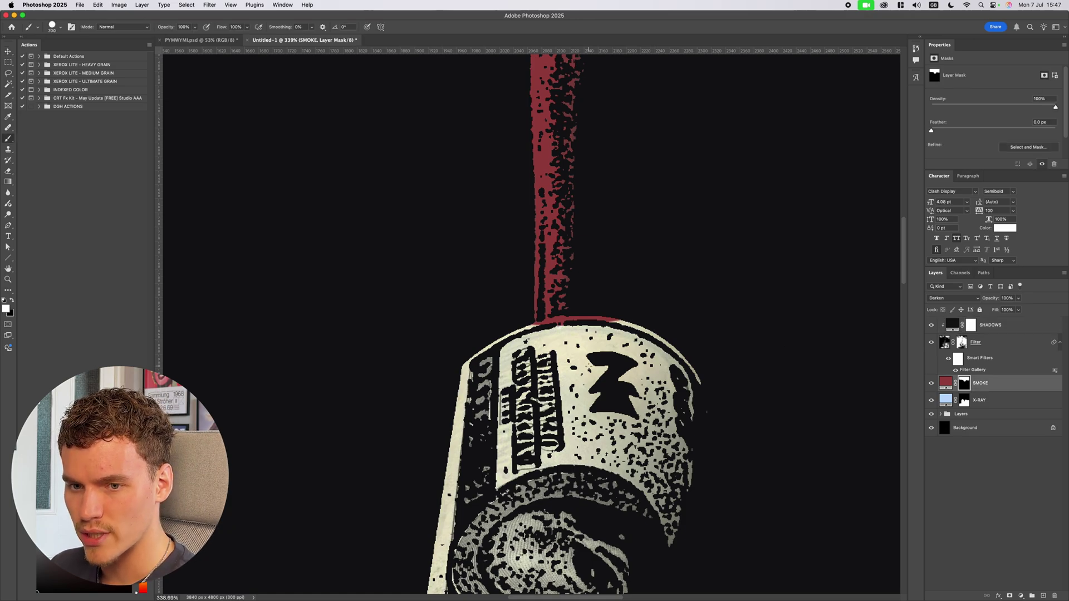
key("bracketleft")
key("bracketleft")
key("bracketleft")
key("bracketleft")
key("bracketleft")
key("bracketleft")
key("bracketleft")
key("bracketleft")
key("bracketleft")
key("bracketleft")
key("bracketleft")
key("bracketleft")
key("bracketleft")
key("x")
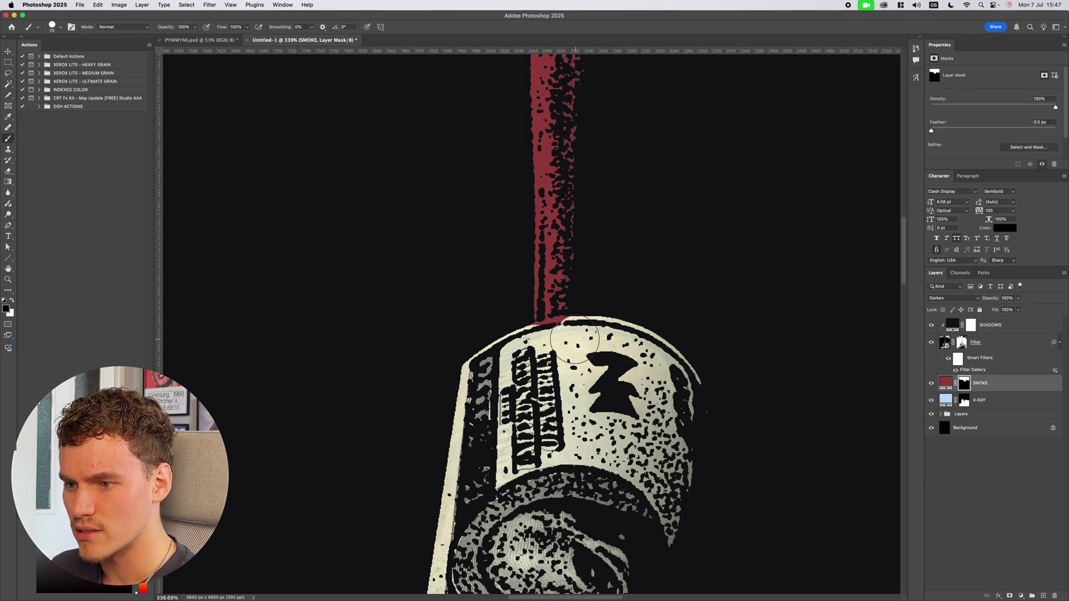
scroll(574, 340, "down", 8)
key("v")
scroll(543, 241, "up", 8)
scroll(497, 222, "down", 5)
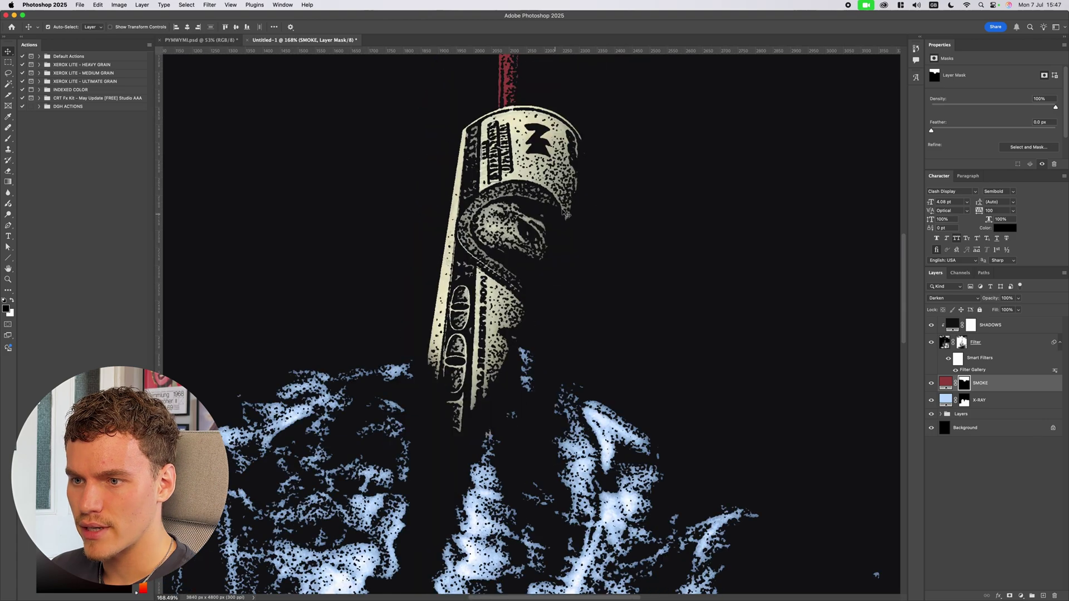
Step: Duplicate the SMOKE fill layer and set the copy's blend mode to Color
scroll(566, 214, "left", 5)
scroll(701, 296, "up", 3)
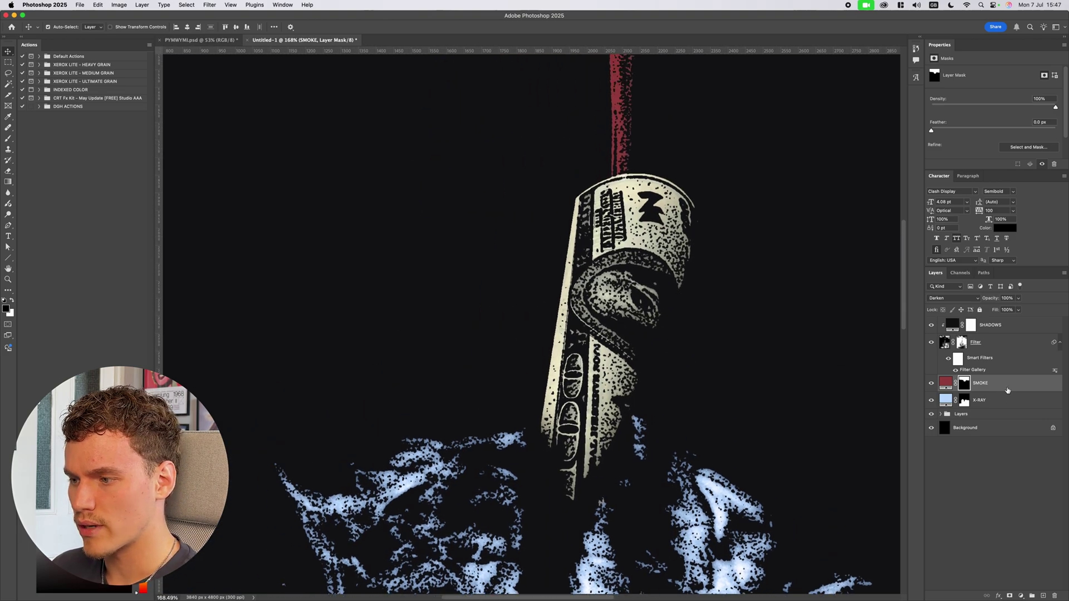
left_click(1008, 389)
key("super+j")
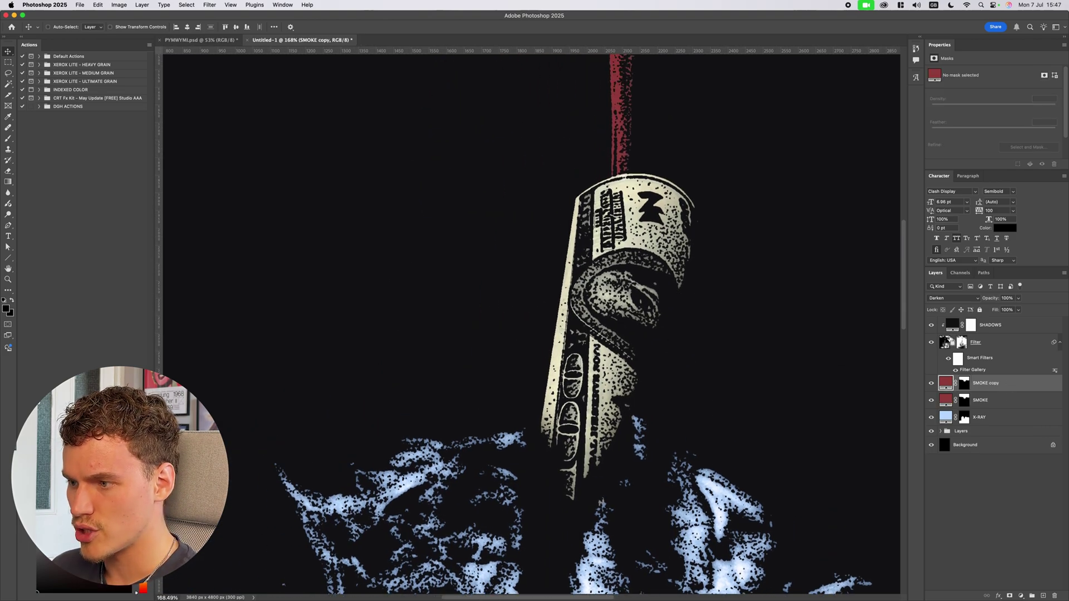
left_click(950, 303)
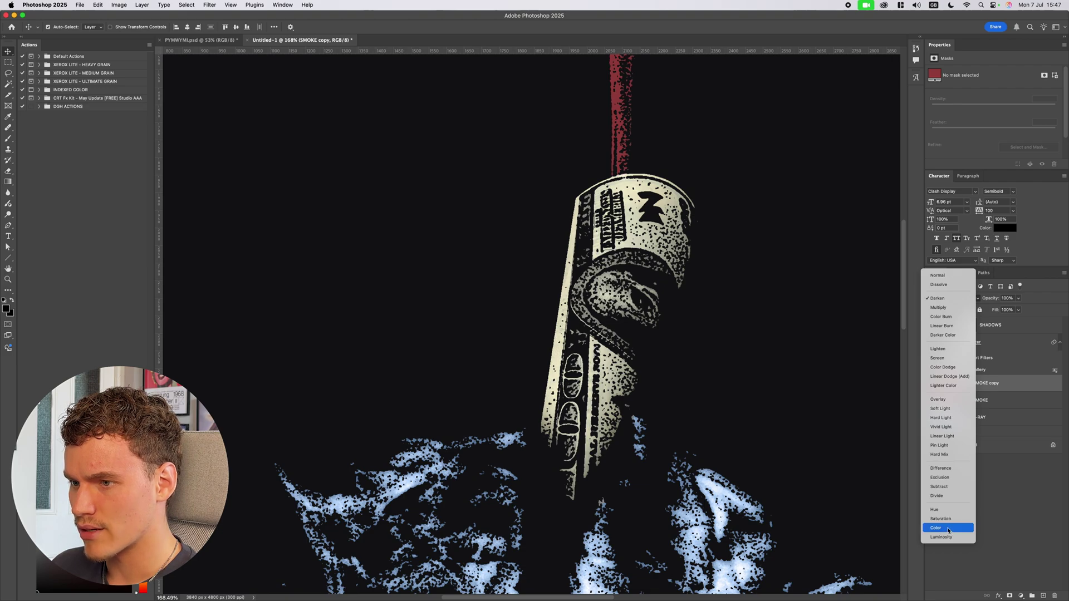
left_click(947, 523)
Step: Turn the SMOKE copy mask black and paint white over the bill's grey portrait and the curved band around it
left_click(966, 384)
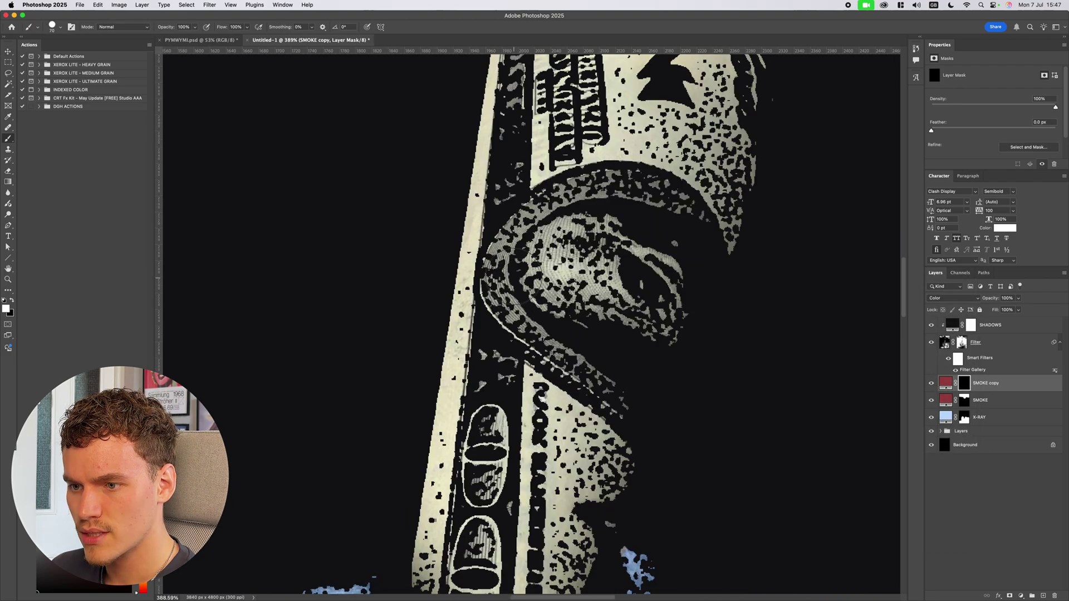
mouse_move(510, 277)
left_mouse_down()
mouse_move(516, 313)
mouse_move(649, 410)
left_mouse_up()
mouse_move(512, 262)
left_mouse_down()
mouse_move(568, 266)
mouse_move(630, 317)
left_mouse_up()
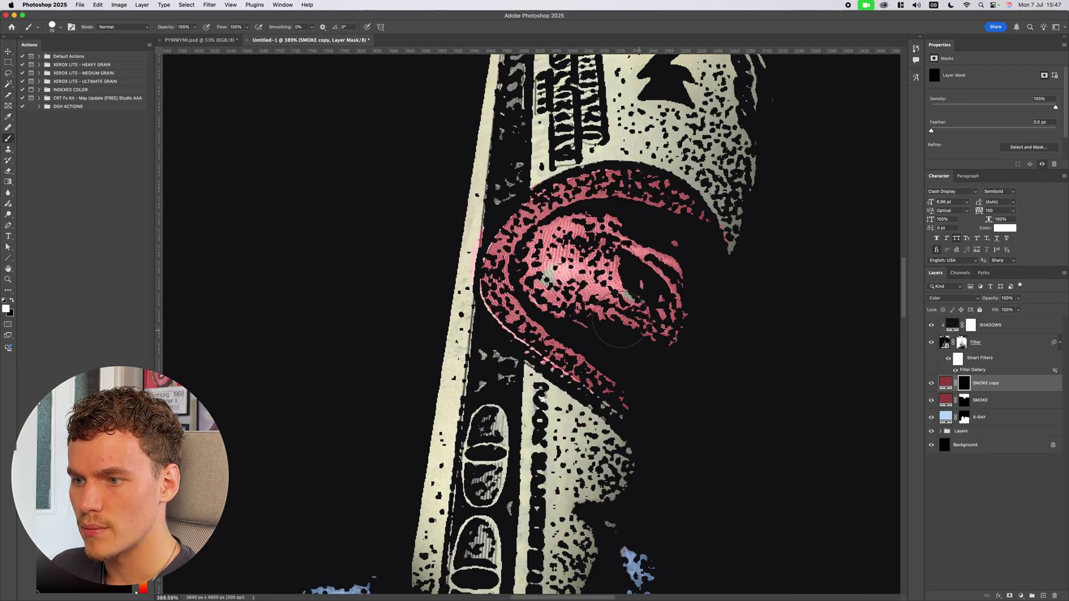
key("x")
Step: Change the SMOKE copy fill layer's colour to a greyish olive, #abac8f, matching the rest of the bill
double_click(949, 384)
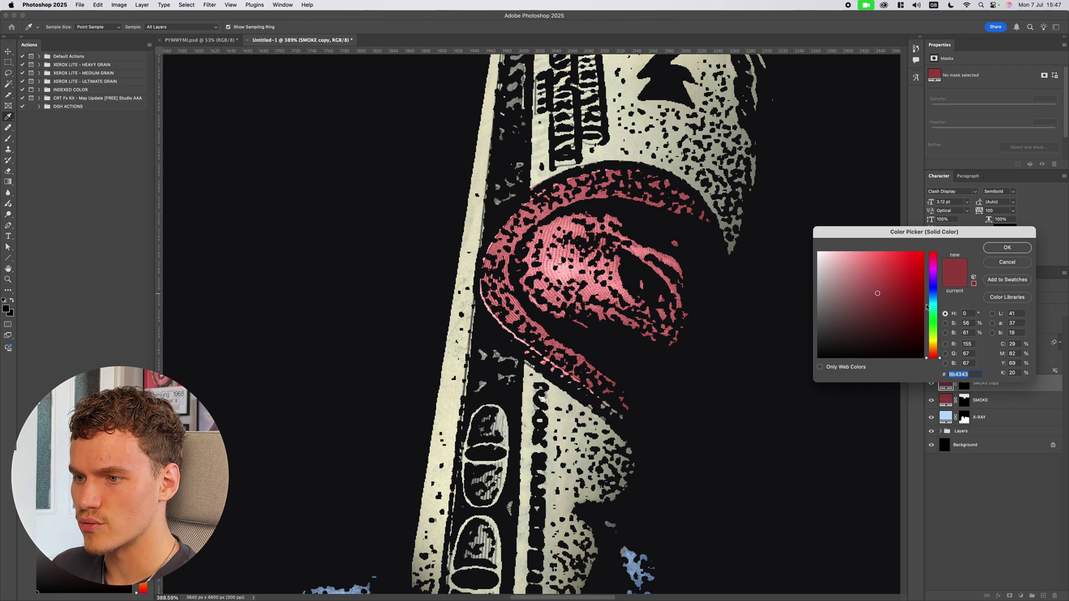
left_click(933, 345)
left_click(849, 283)
left_click_drag(933, 335, 935, 340)
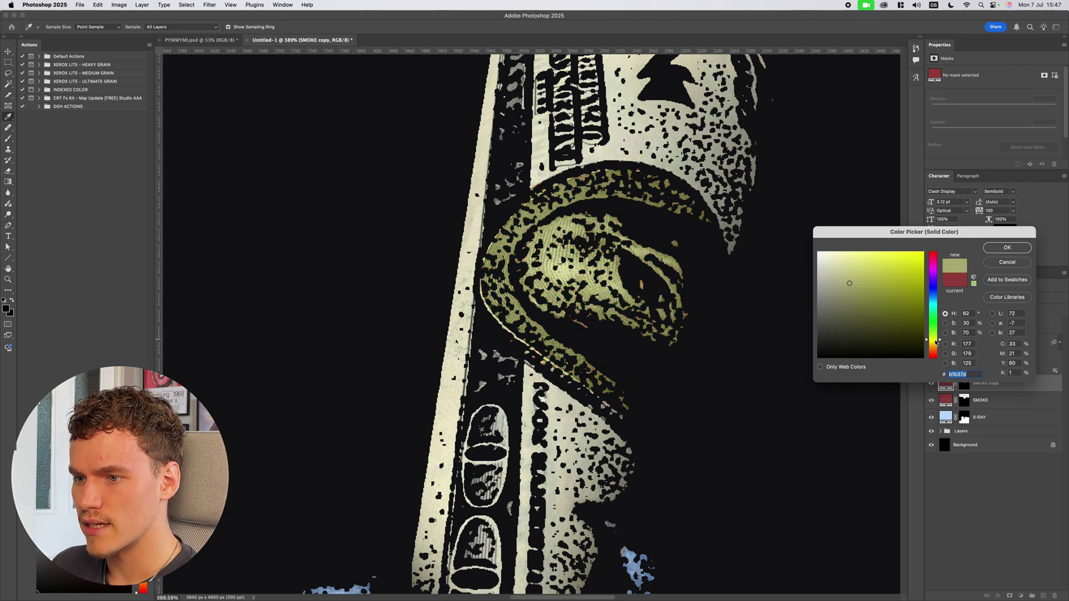
left_click(833, 270)
left_click(836, 285)
scroll(722, 297, "down", 10)
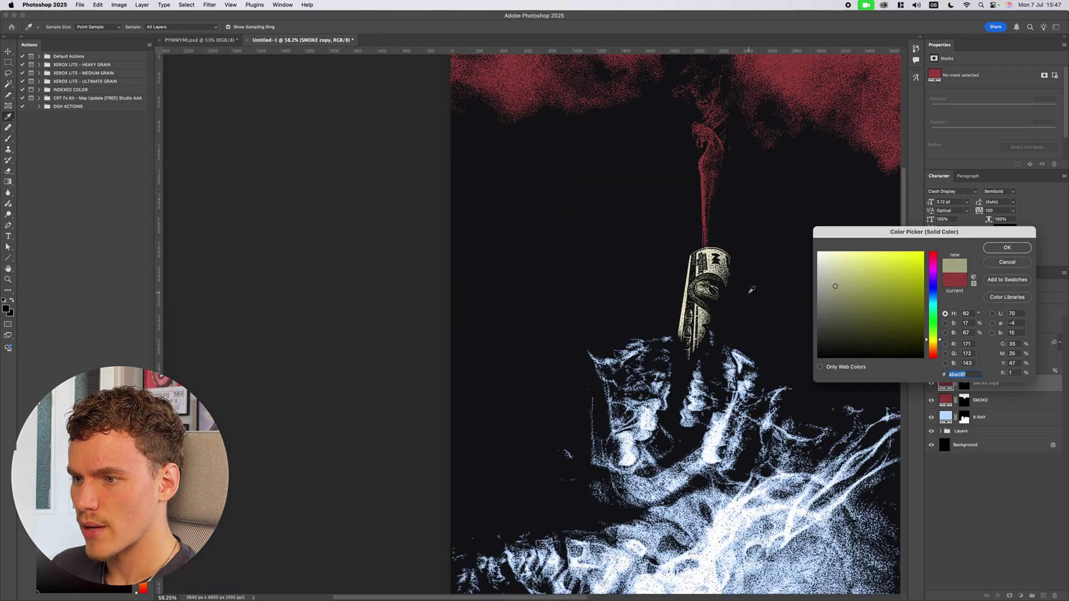
key("Return")
key("super+minus")
key("v")
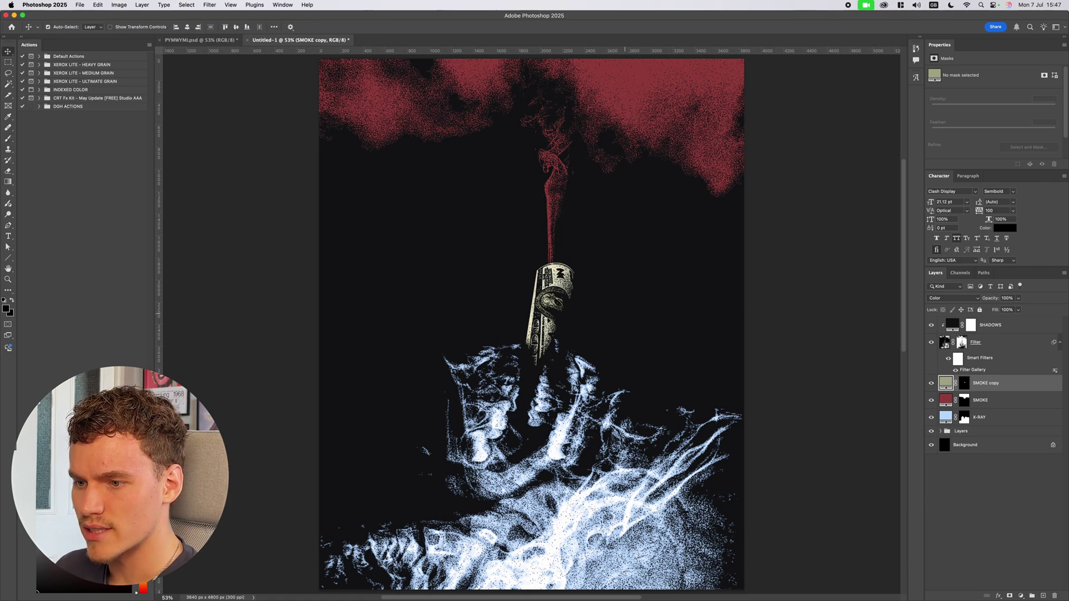
Step: Change the original SMOKE fill layer's colour to a darker red
scroll(556, 305, "down", 2)
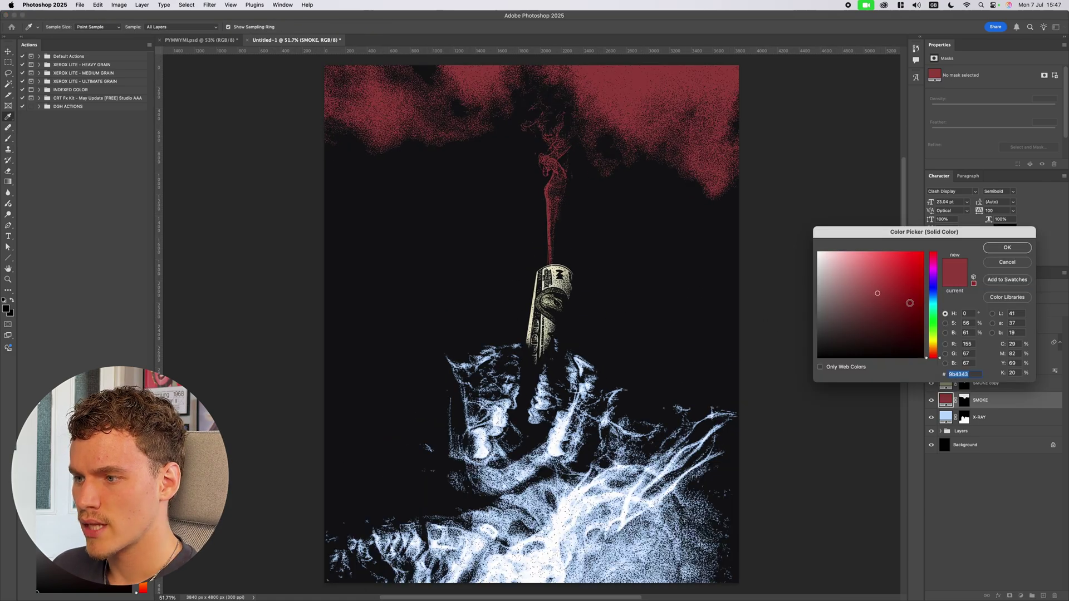
left_click_drag(910, 303, 913, 315)
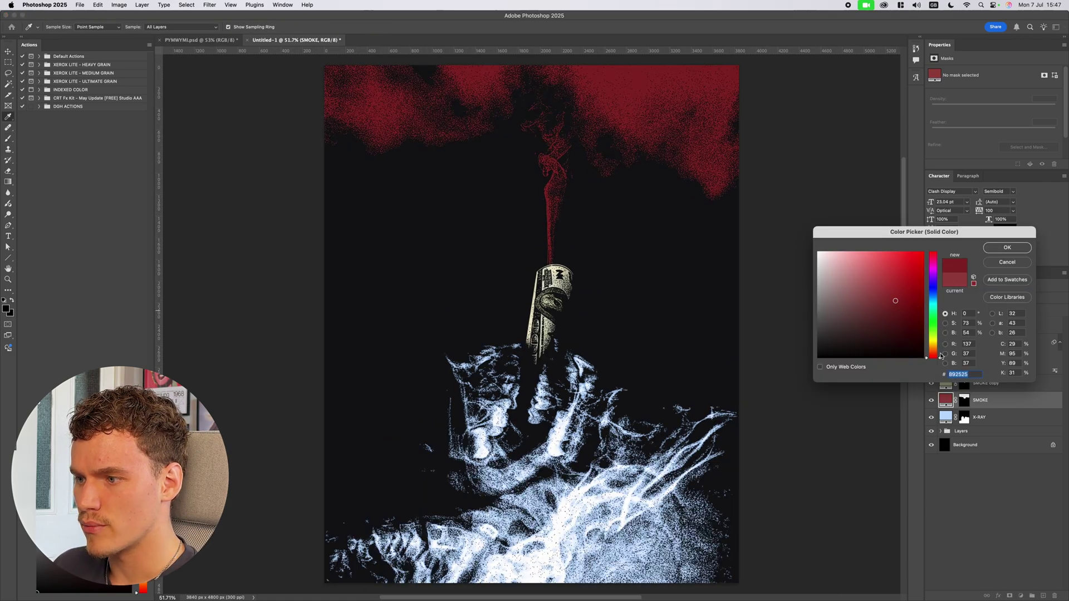
left_click(882, 313)
key("Return")
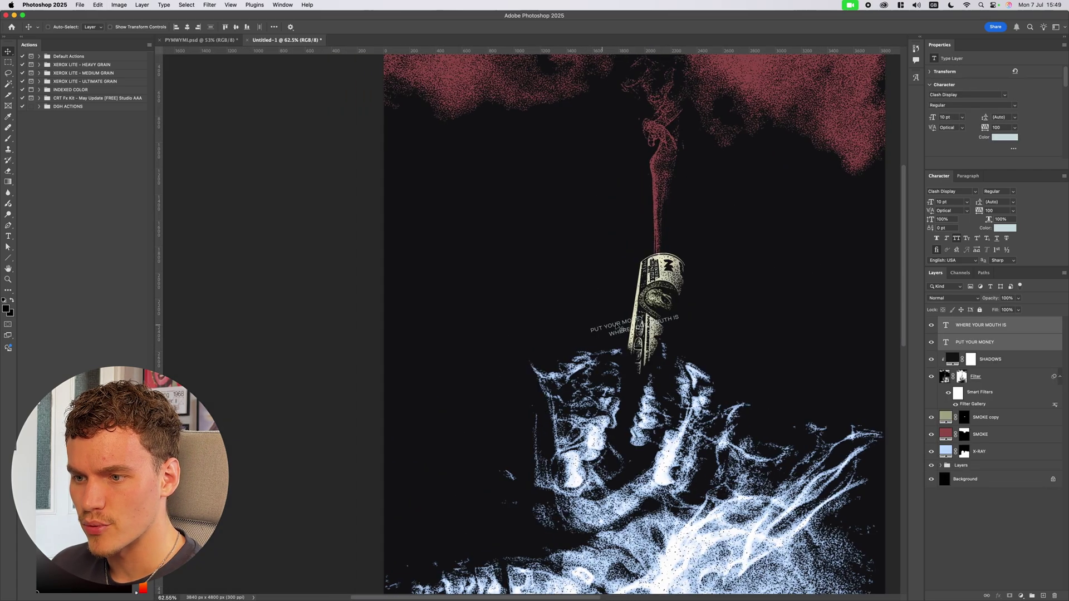
Step: Move the two text lines off the rolled bill into the empty black area beside it, at about X 975, Y 2202 px
left_click_drag(661, 325, 582, 309)
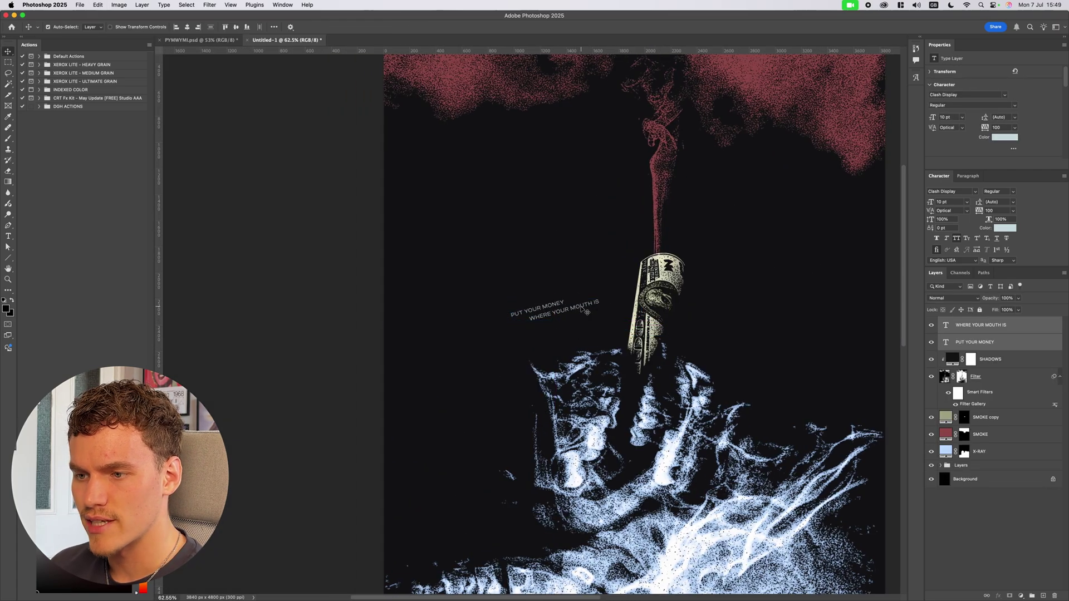
scroll(582, 309, "up", 5)
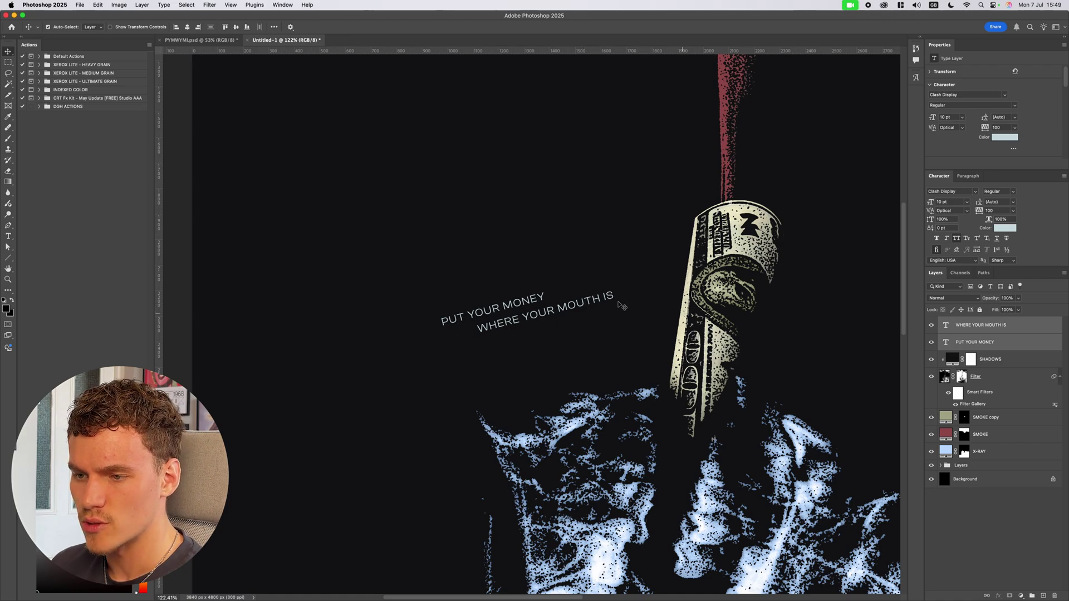
scroll(586, 323, "down", 6)
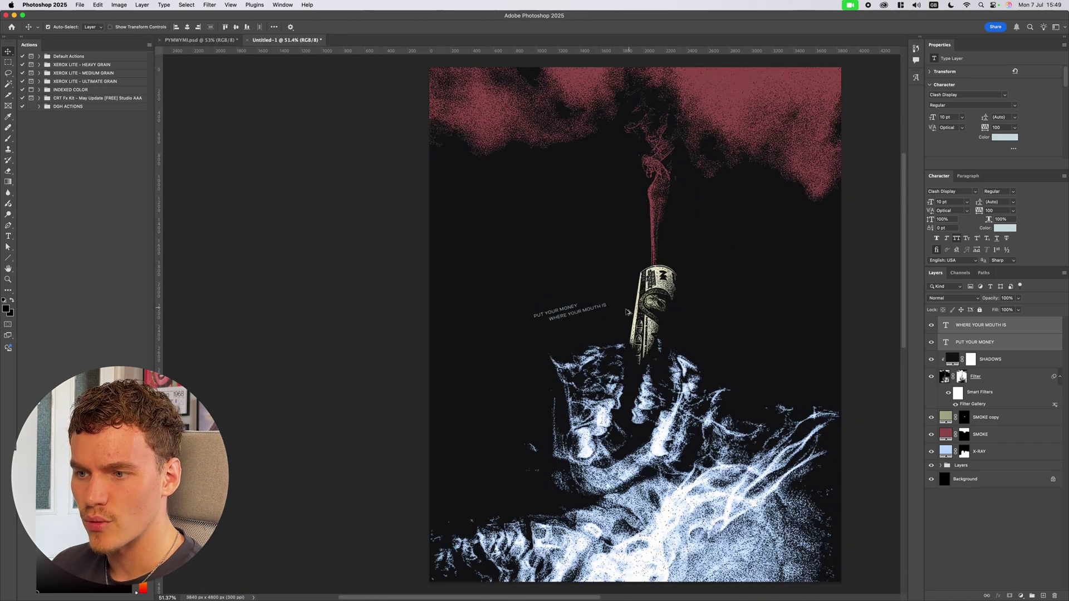
scroll(626, 312, "up", 3)
Step: Group the two text layers and convert a duplicate of the group to a smart object
key("super+g")
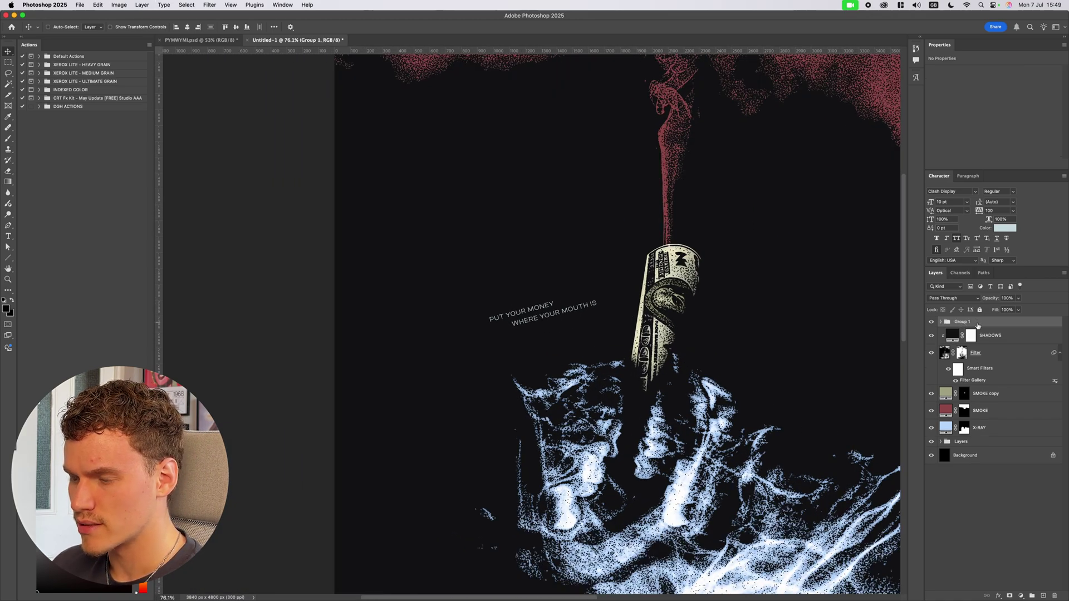
key("super+j")
right_click(978, 323)
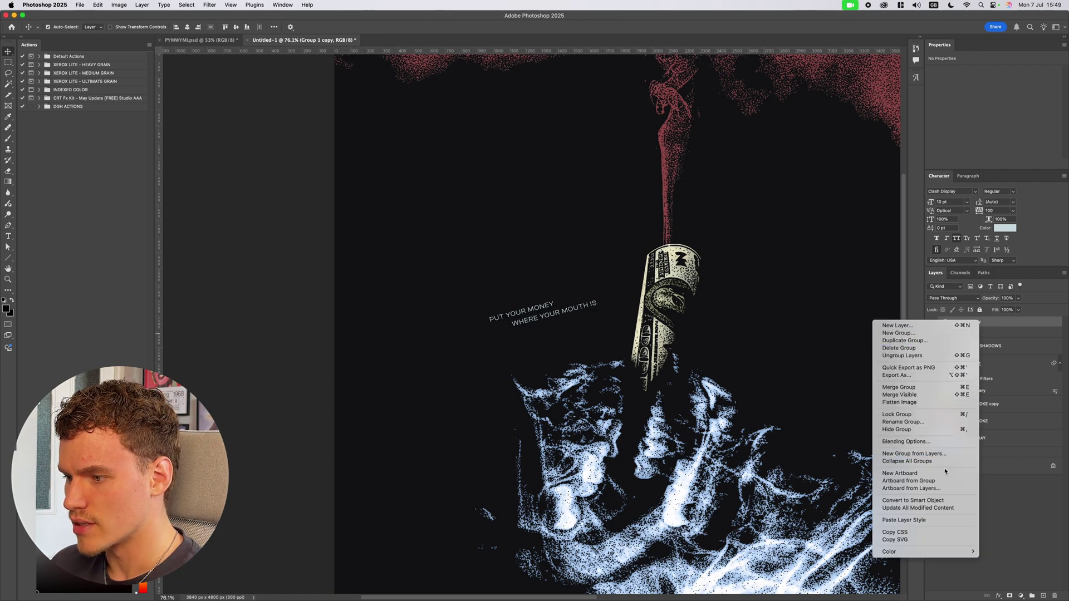
left_click(951, 500)
Step: Apply a Displace filter to the text smart object with horizontal and vertical scale 20, using Film Dust.psd as the map
left_click(208, 4)
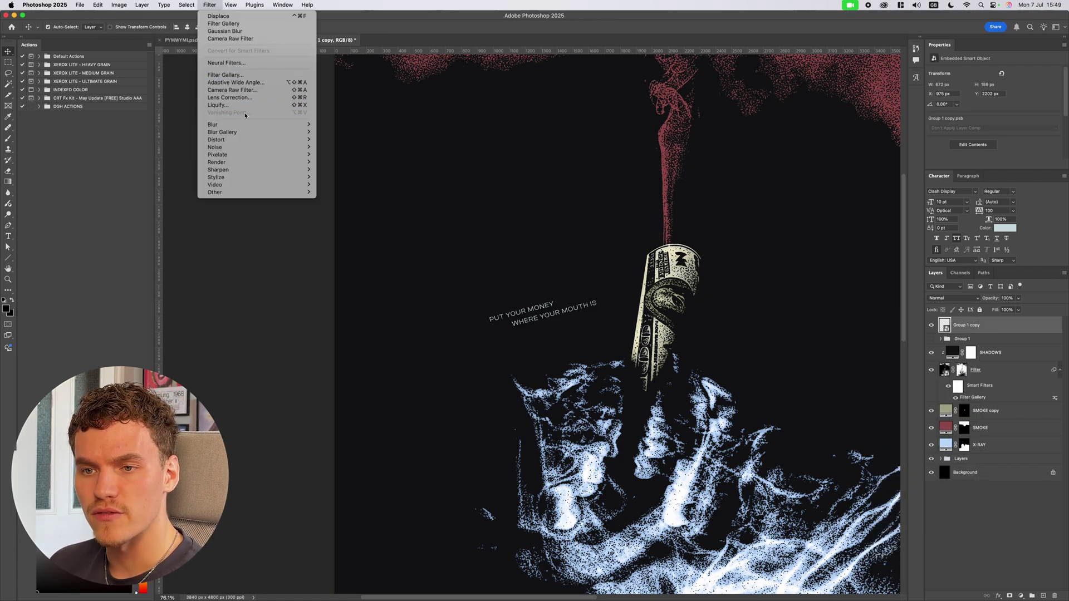
mouse_move(223, 140)
left_click(347, 140)
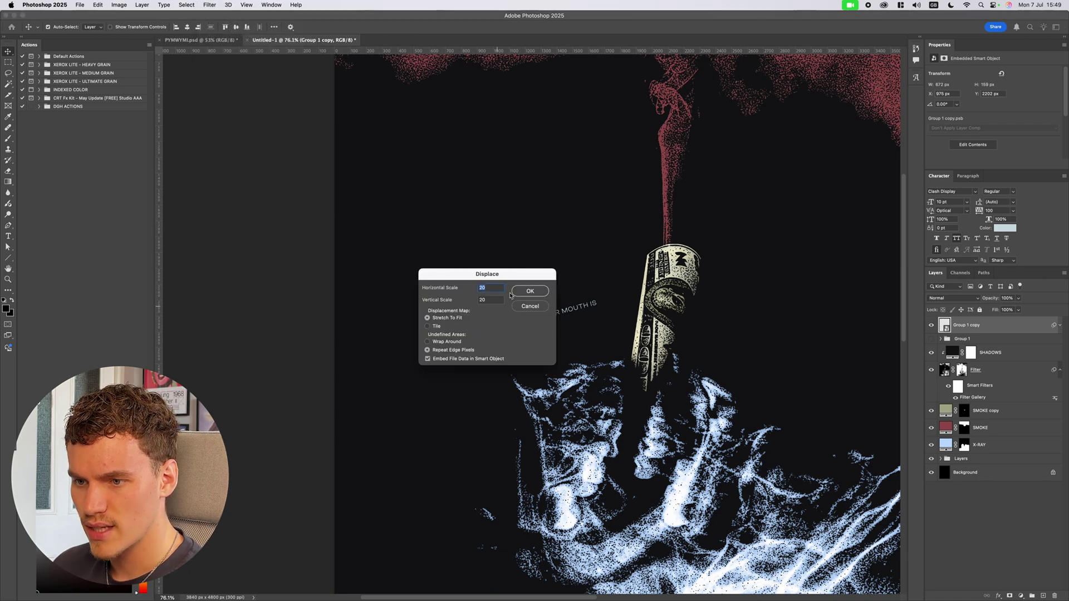
left_click(530, 291)
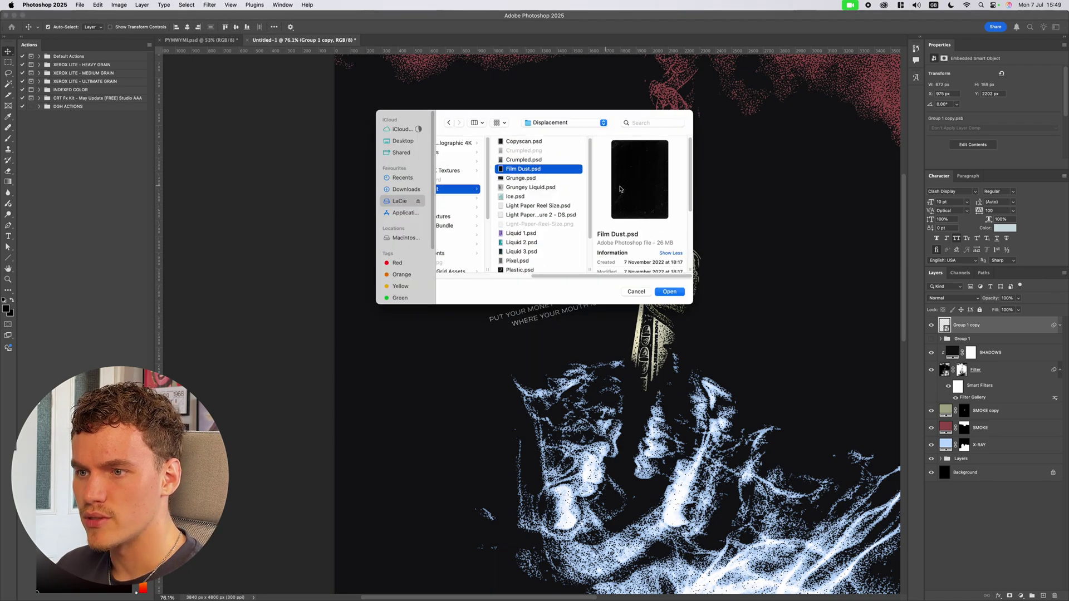
left_click(671, 291)
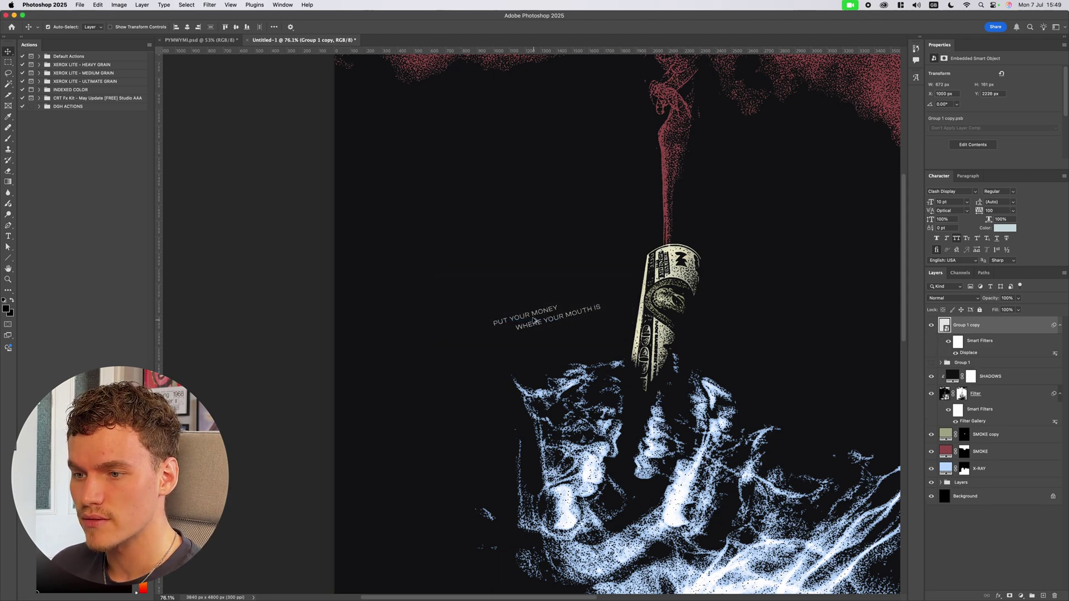
scroll(557, 322, "up", 5)
scroll(583, 324, "down", 2)
scroll(593, 324, "up", 5)
scroll(593, 323, "down", 5)
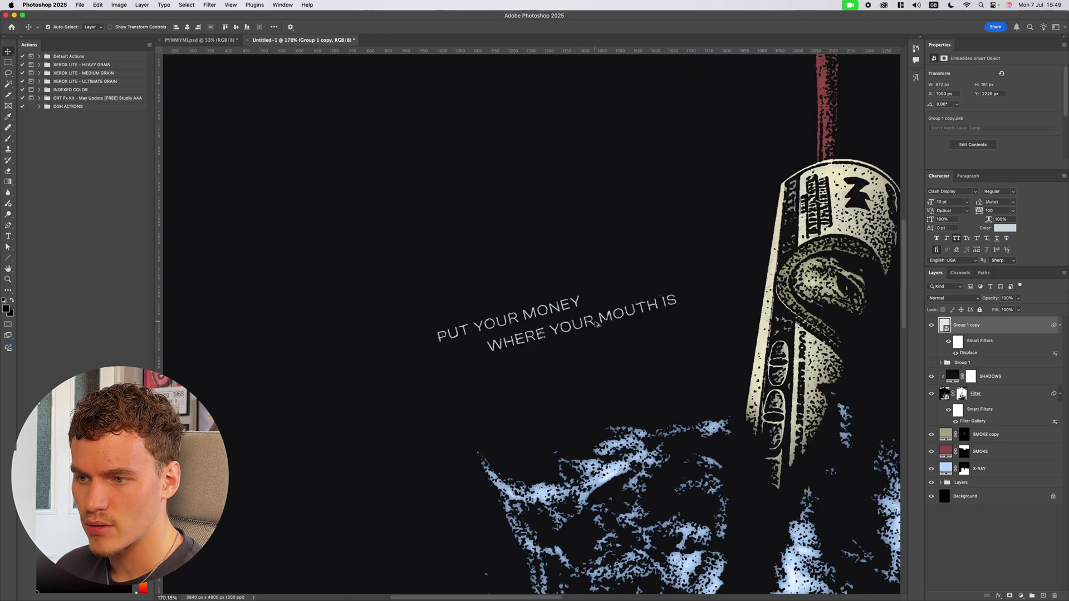
scroll(623, 334, "up", 4)
Step: Add a thin outside stroke to the displaced text, a few pixels wide, in the text's own pale blue-grey, #ccdee2
left_click(998, 595)
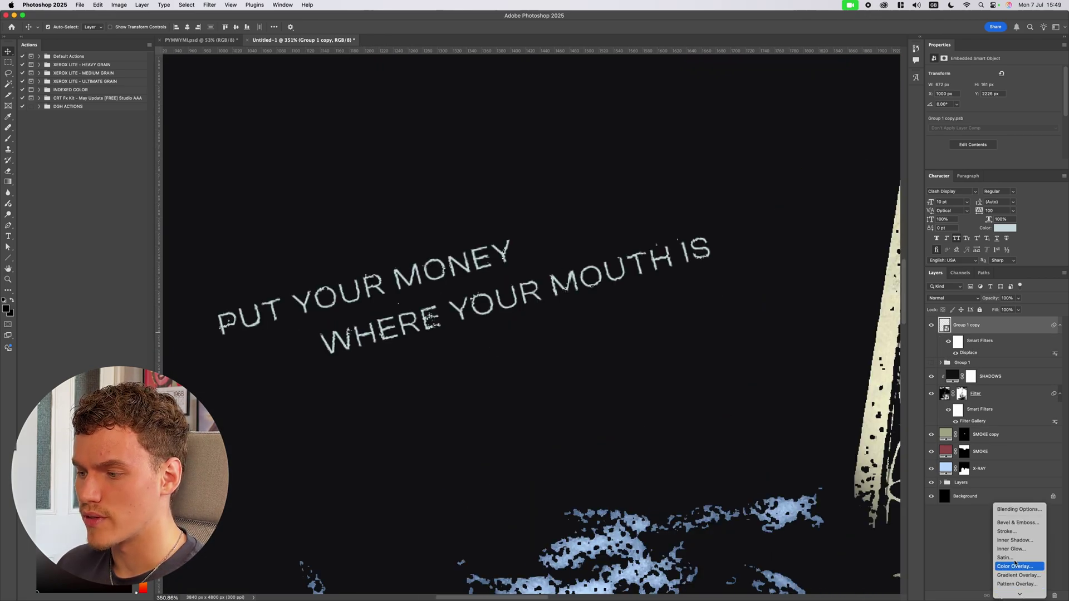
left_click(1025, 531)
left_click(770, 230)
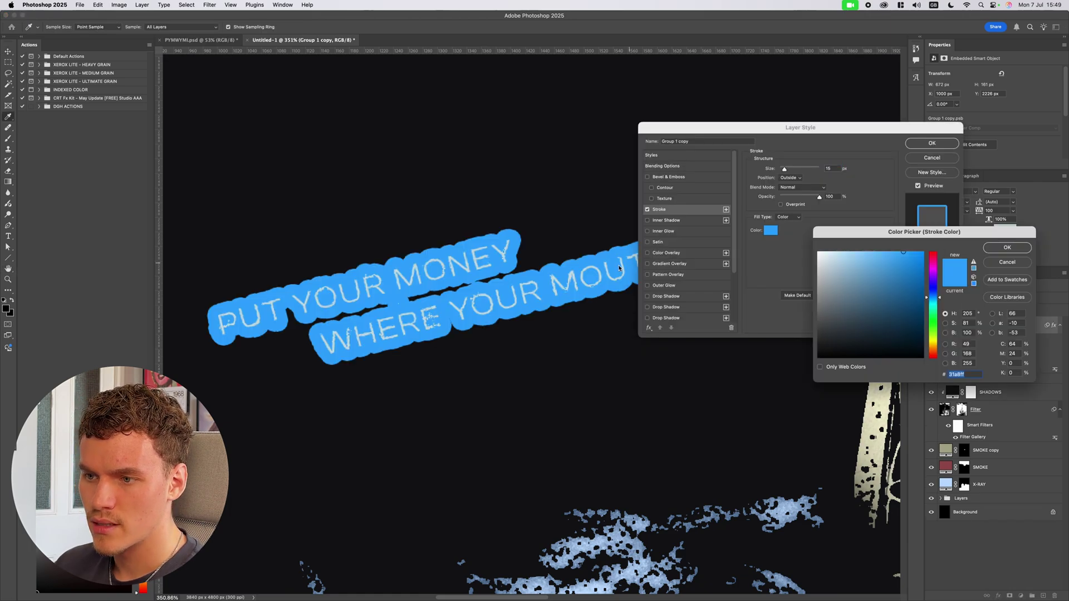
left_click(595, 264)
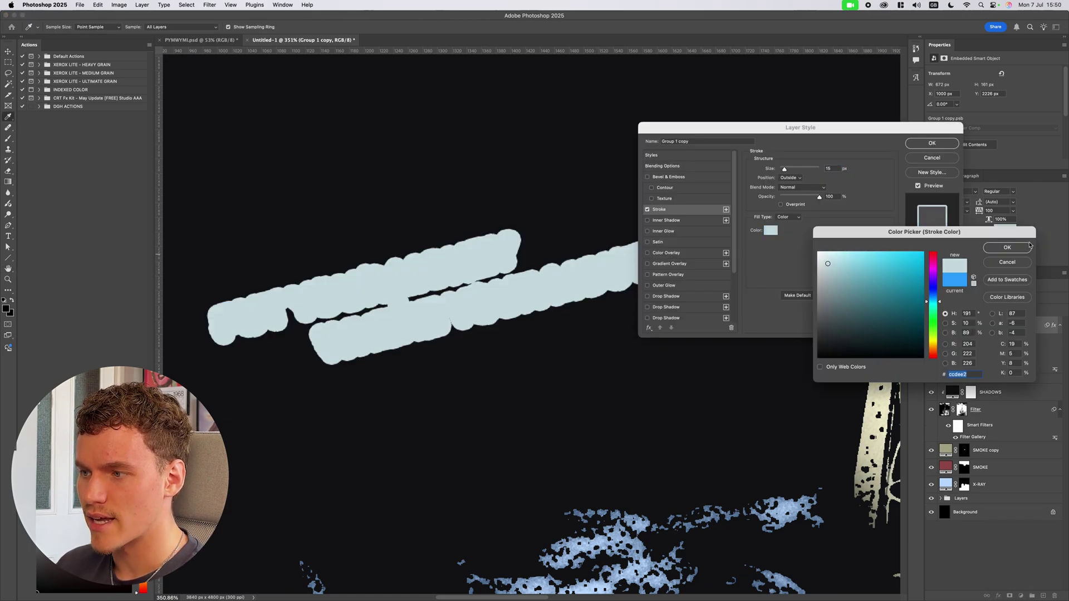
left_click(1029, 245)
left_click_drag(784, 169, 781, 171)
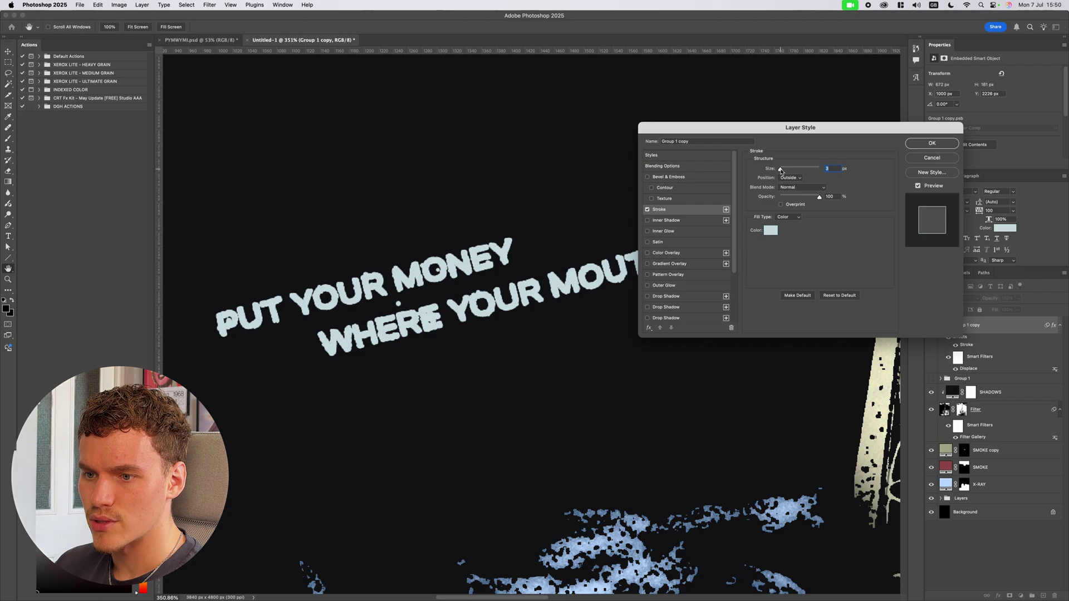
scroll(557, 212, "down", 5)
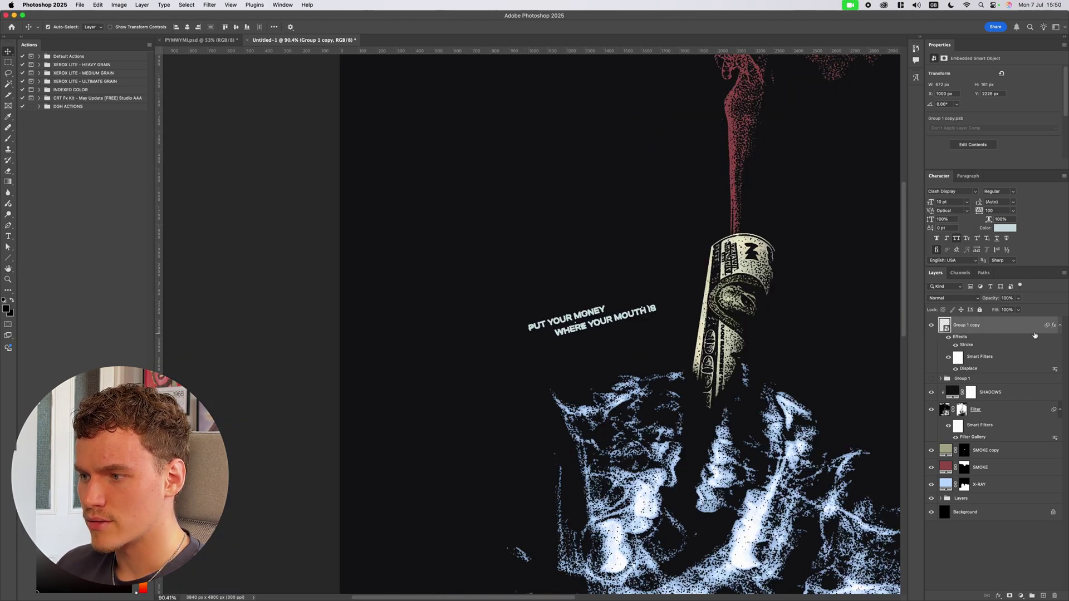
left_click(1059, 326)
Step: Put the displaced text smart object in its own group named Text
scroll(532, 324, "down", 2)
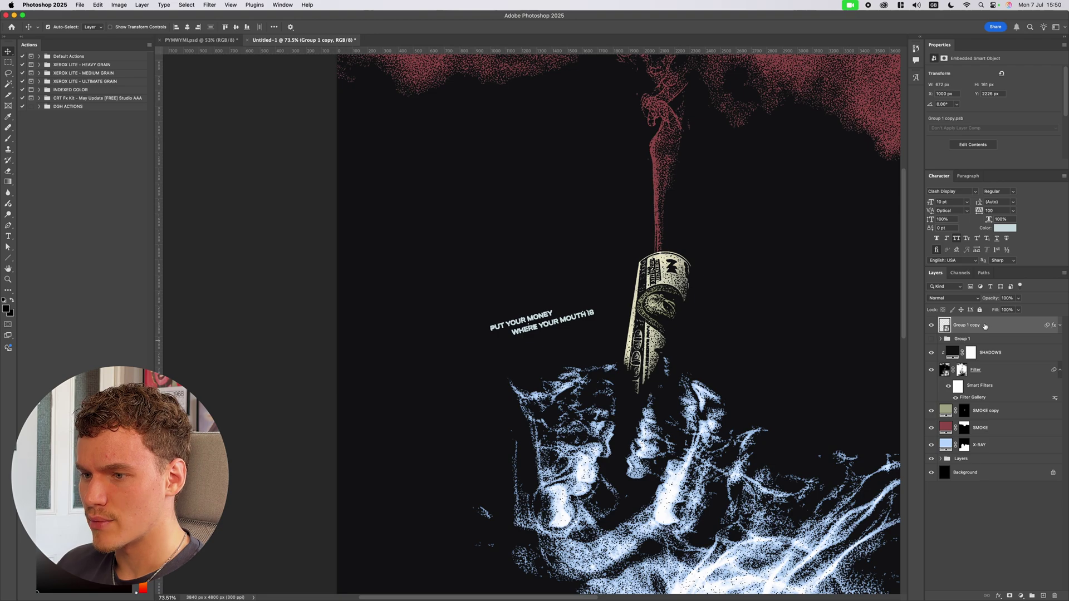
key("super+g")
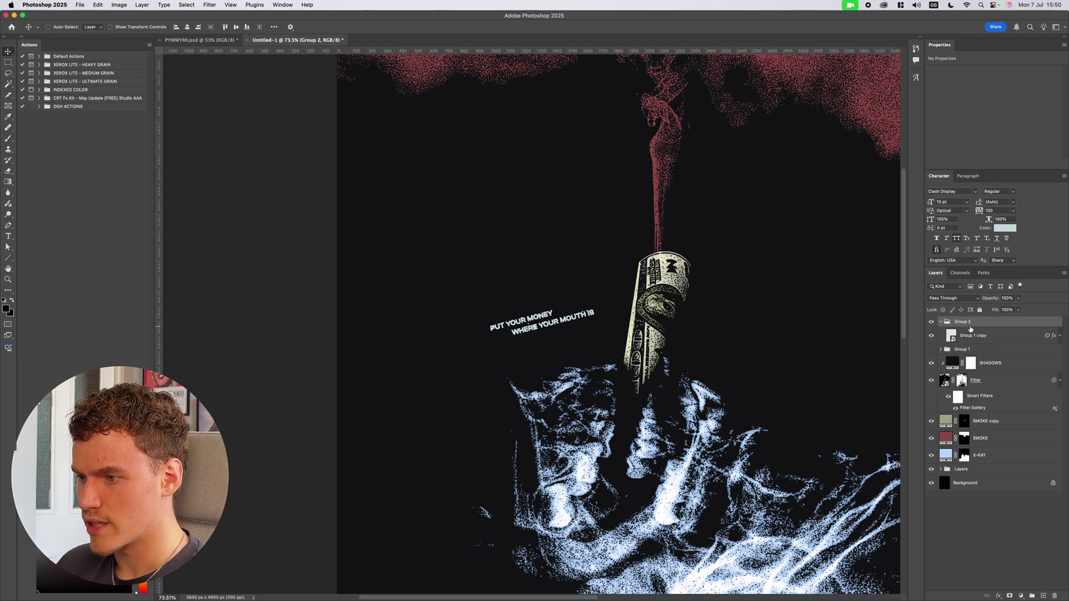
type("Text")
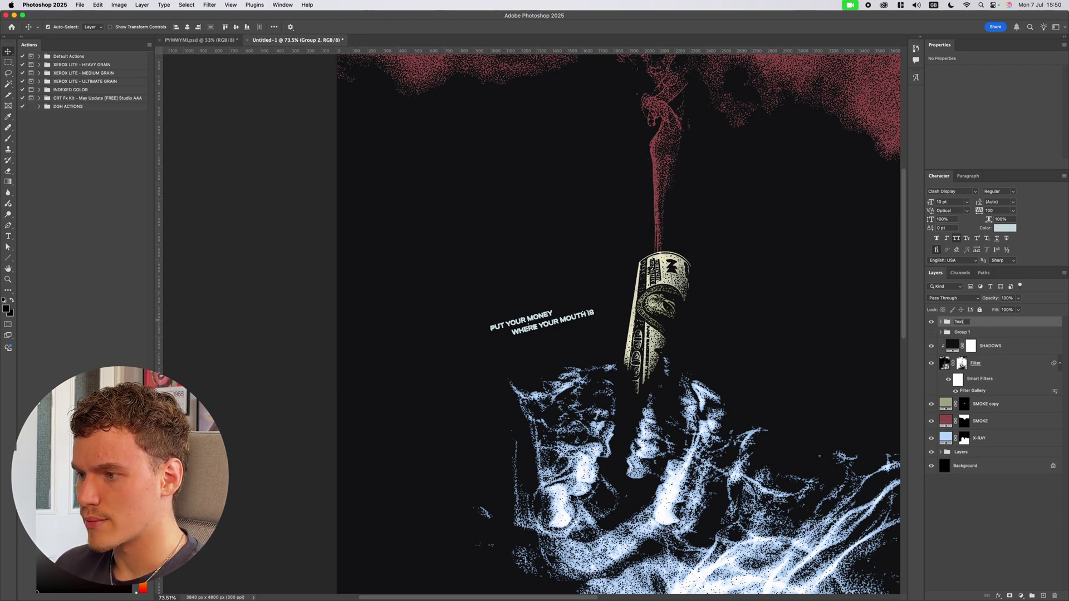
key("Return")
Step: Add a Color Overlay to the Text group in a muted purplish grey, #707083
left_click(1000, 594)
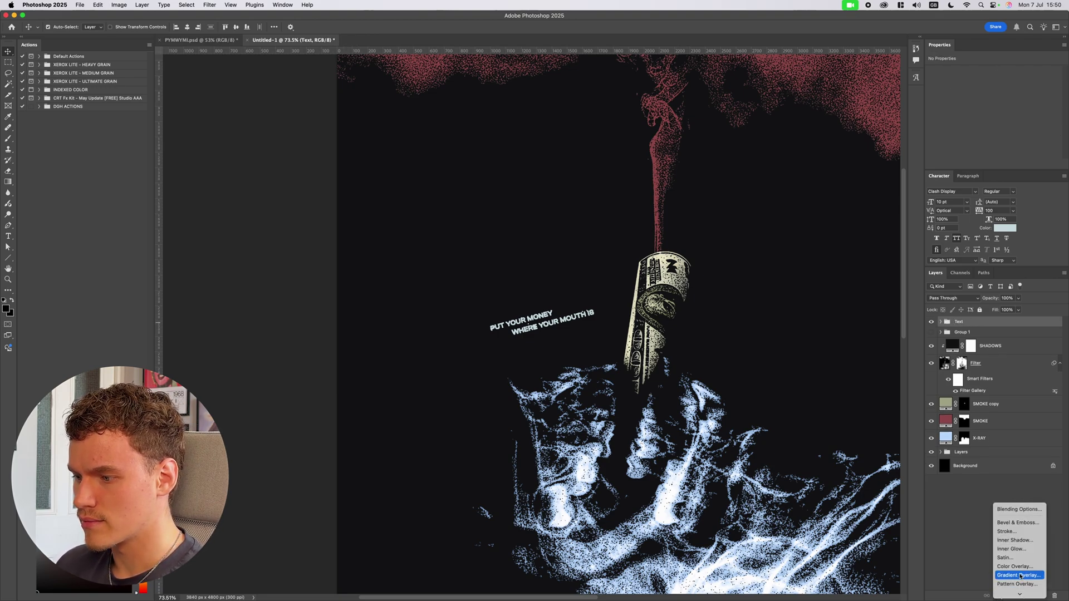
left_click(983, 539)
scroll(587, 290, "down", 3)
scroll(586, 290, "right", 1)
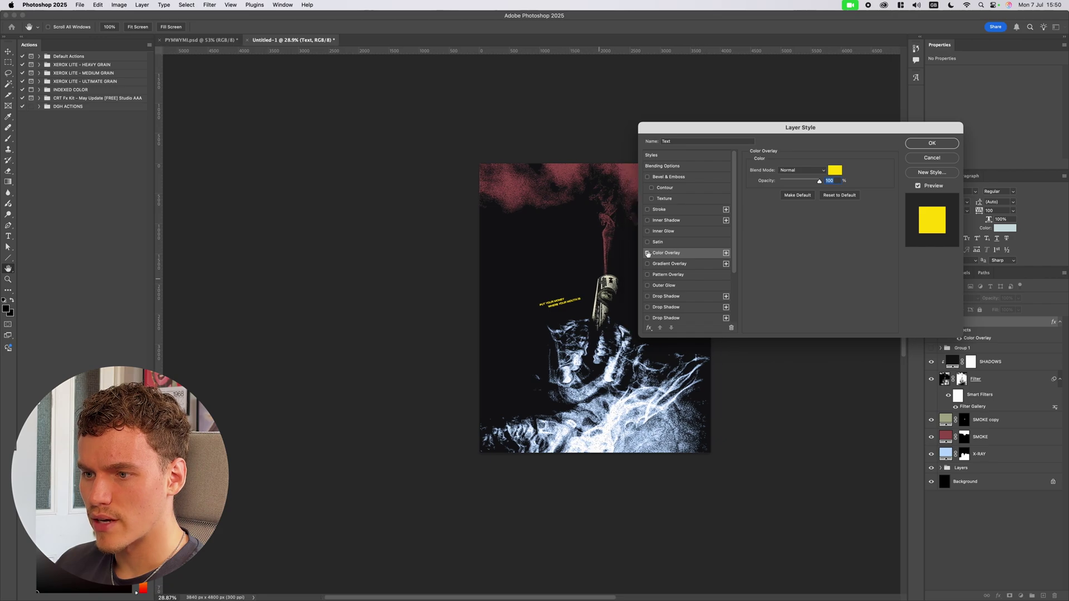
left_click(834, 170)
left_click(609, 284)
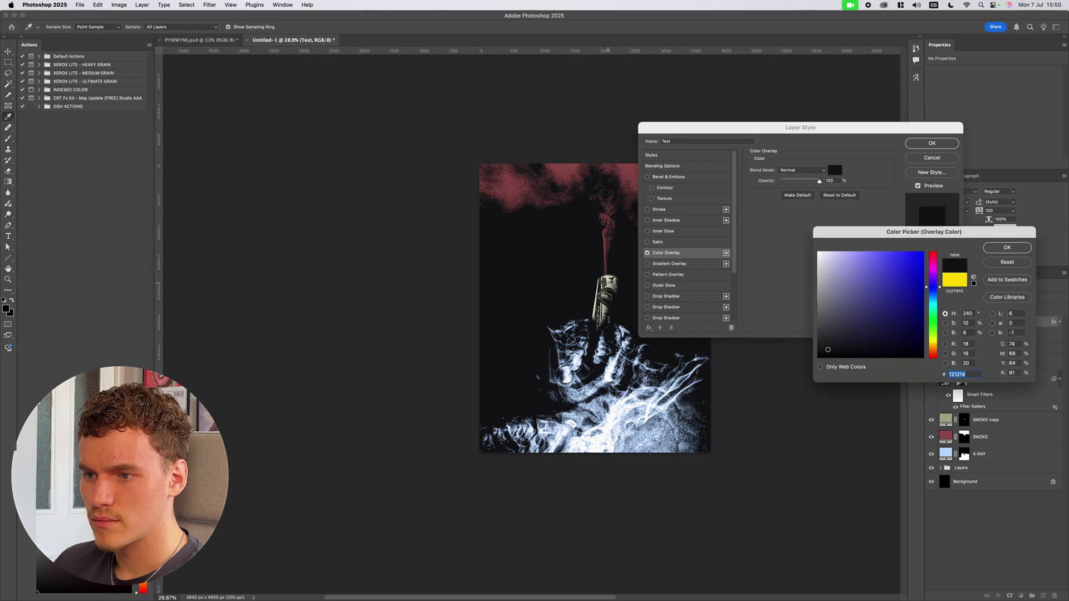
scroll(609, 284, "up", 3)
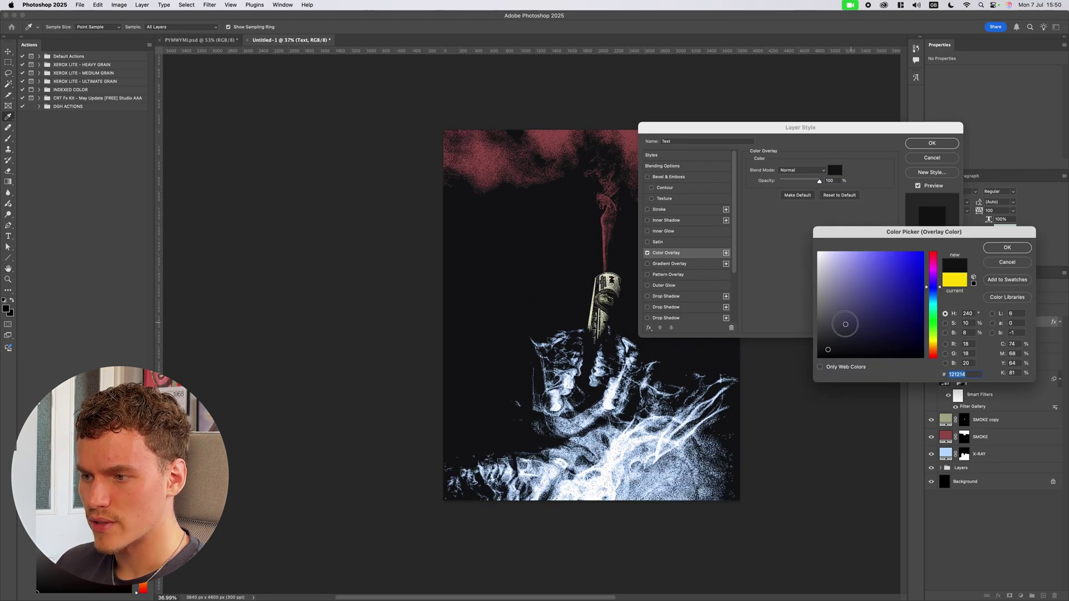
mouse_move(840, 326)
left_mouse_down()
mouse_move(843, 306)
mouse_move(832, 303)
left_mouse_up()
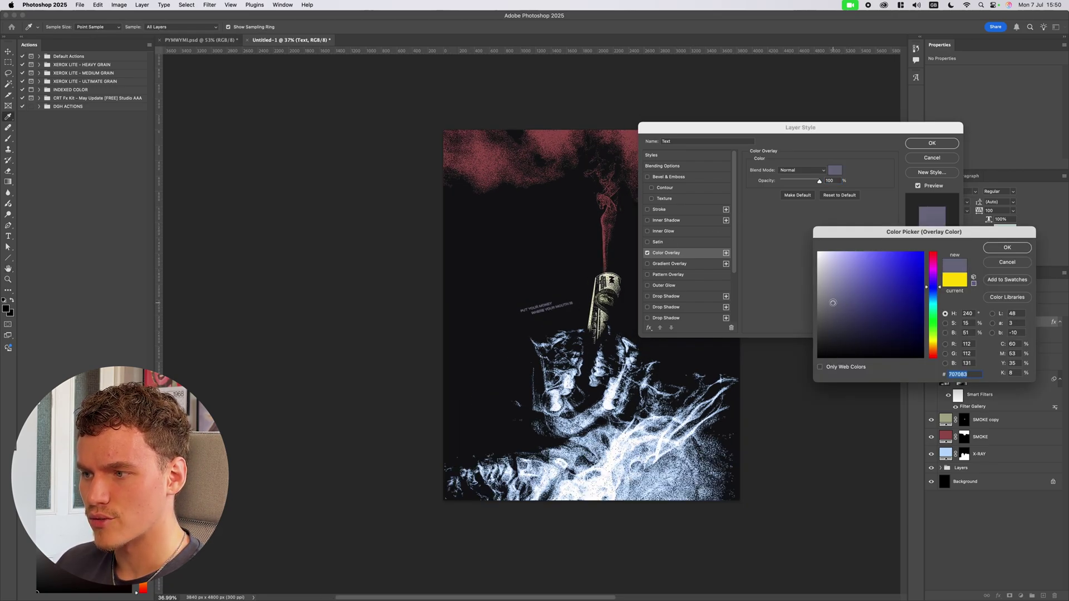
Step: Shift the Text group farther from the bill, to about X 1169, Y 2319 px, and collapse its effects list
key("super+t")
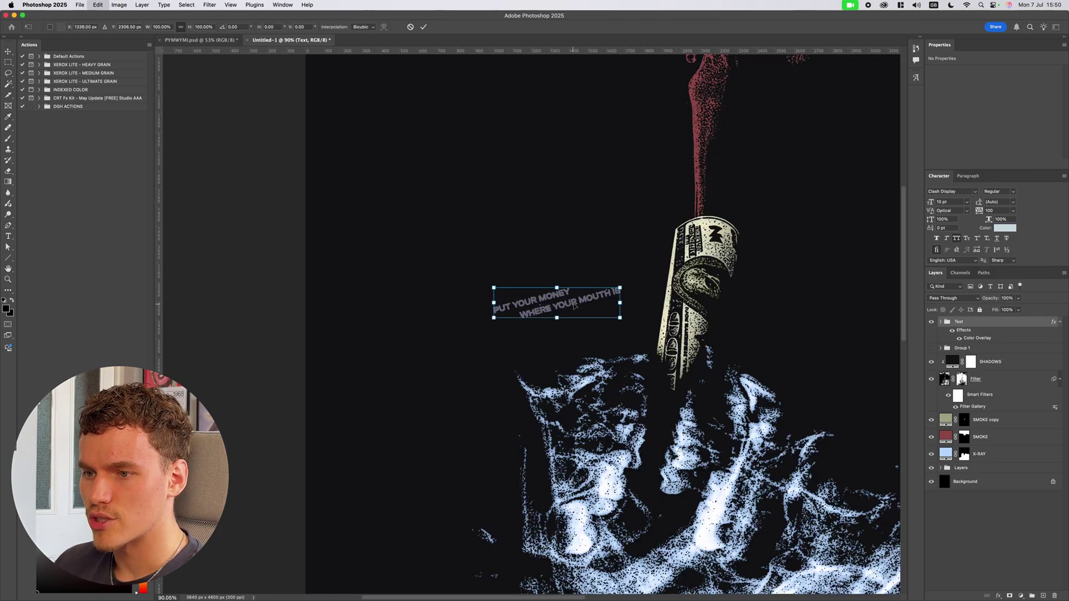
left_click_drag(572, 302, 541, 305)
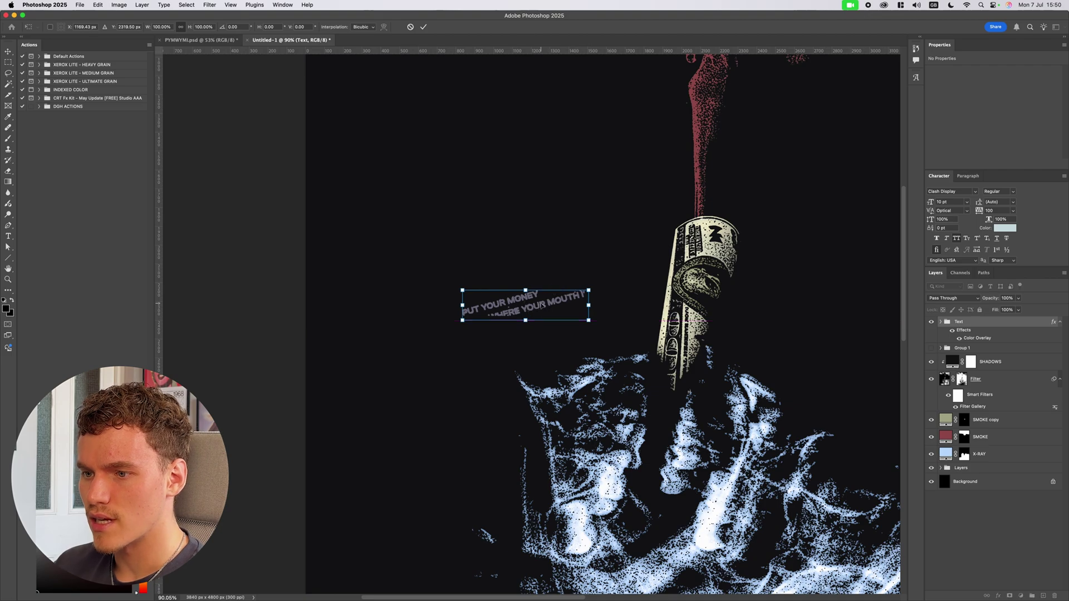
key("Return")
scroll(831, 333, "down", 3)
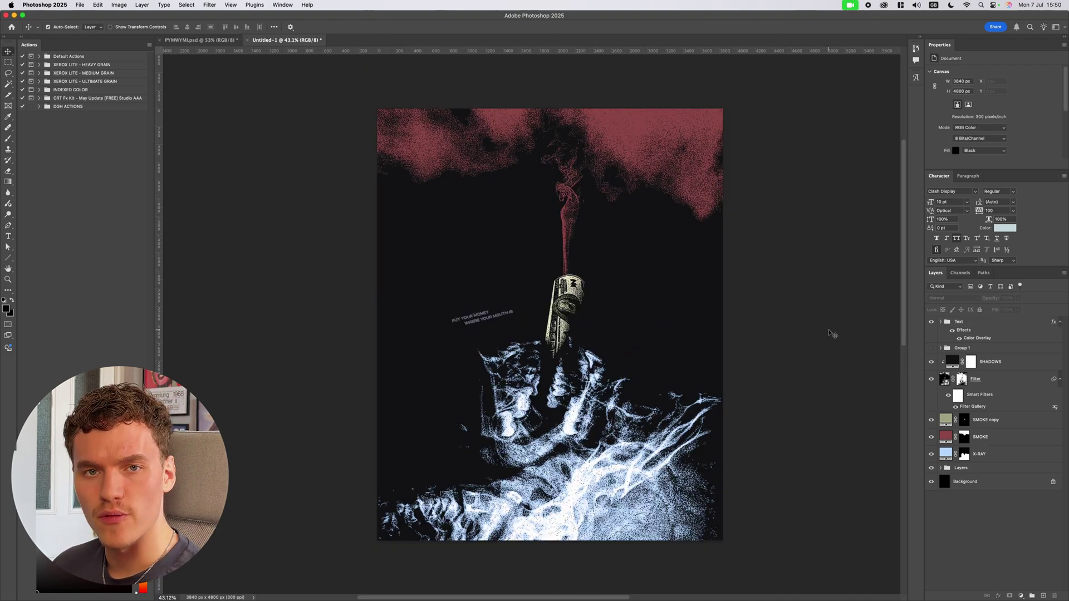
left_click(1060, 324)
Step: Add a solid colour fill layer in mid grey #777777 above everything and convert it to a smart object
left_click(1021, 597)
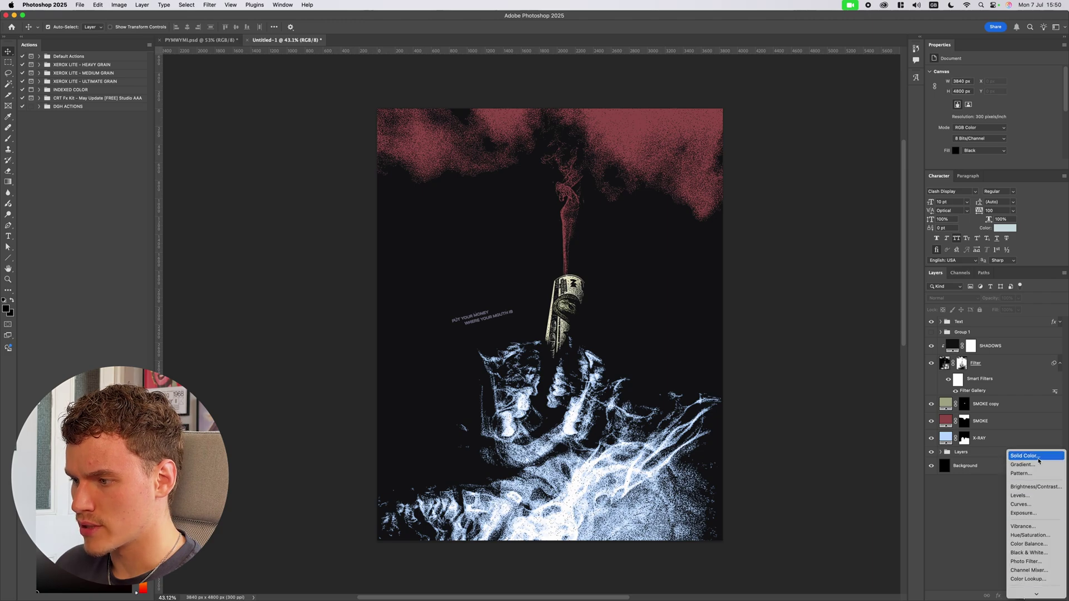
left_click(1038, 459)
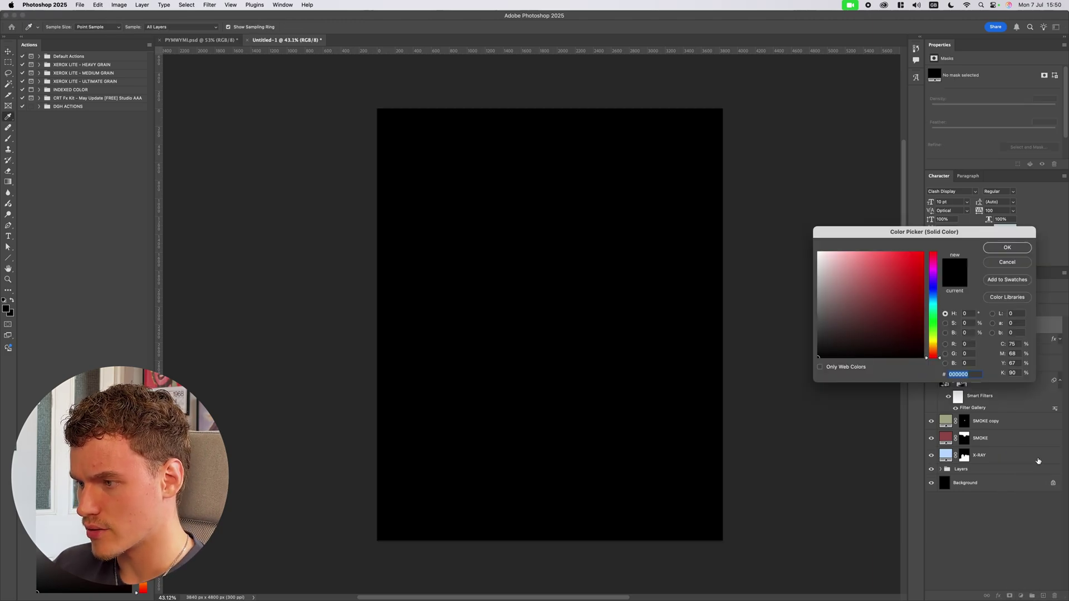
type("777777")
key("Return")
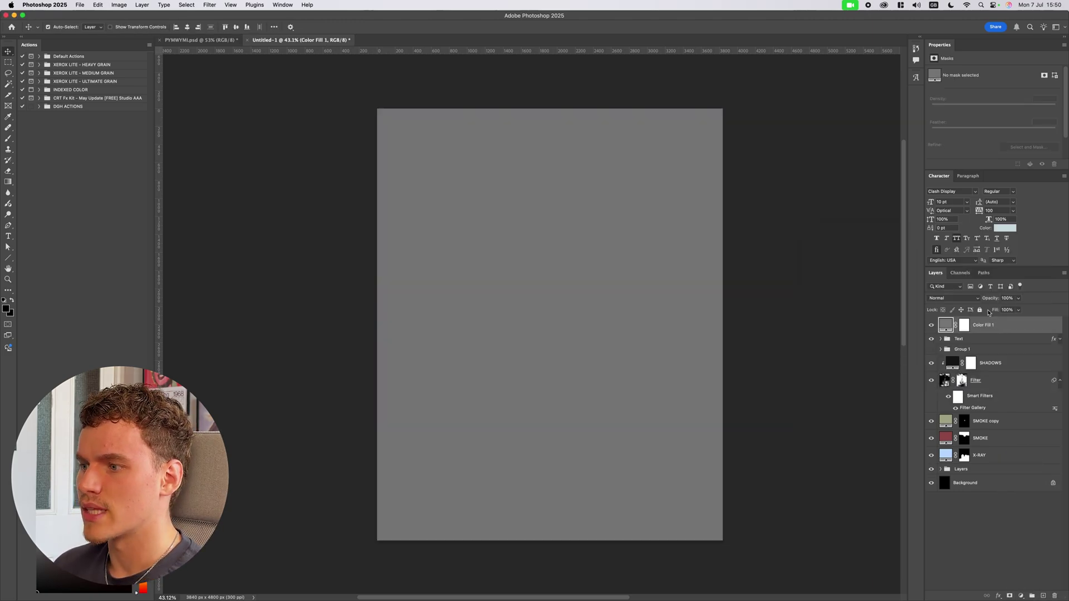
right_click(990, 324)
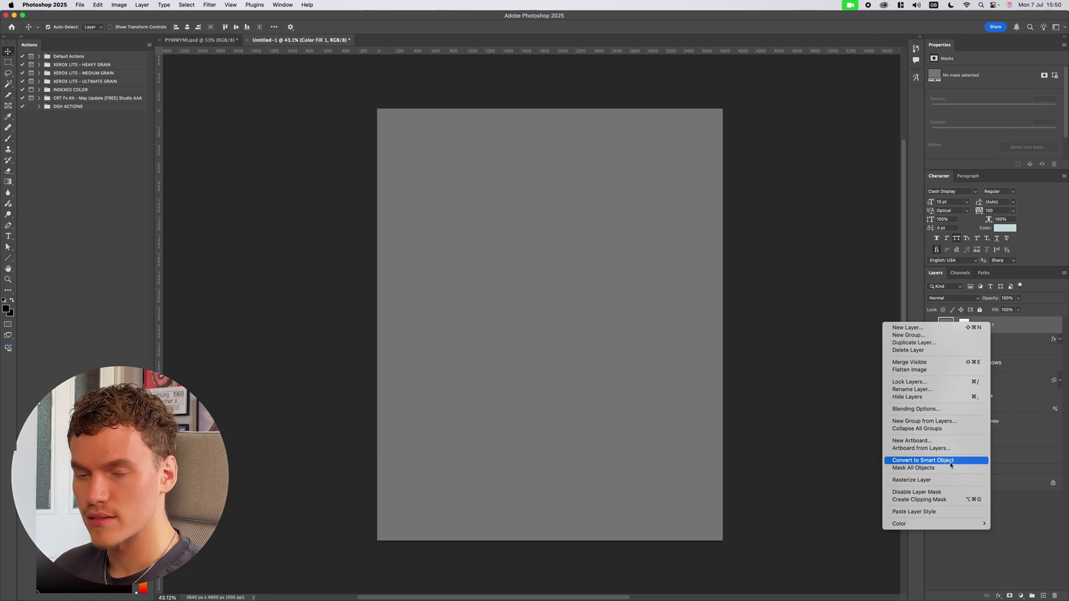
left_click(948, 462)
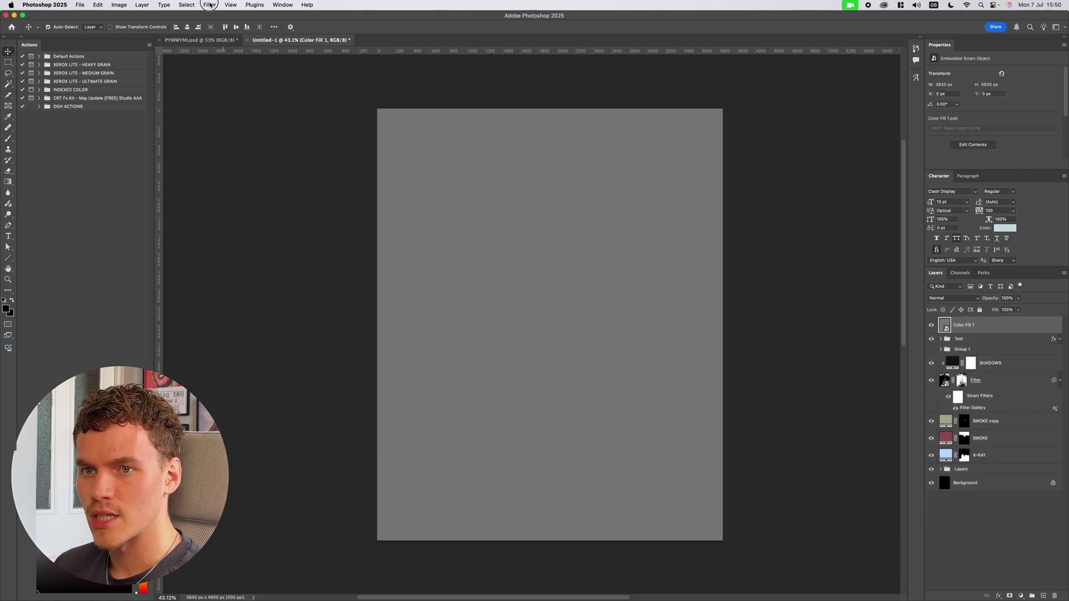
Step: Apply Camera Raw grain at 100 to the grey smart object and set its blend mode to Overlay
left_click(210, 5)
left_click(236, 90)
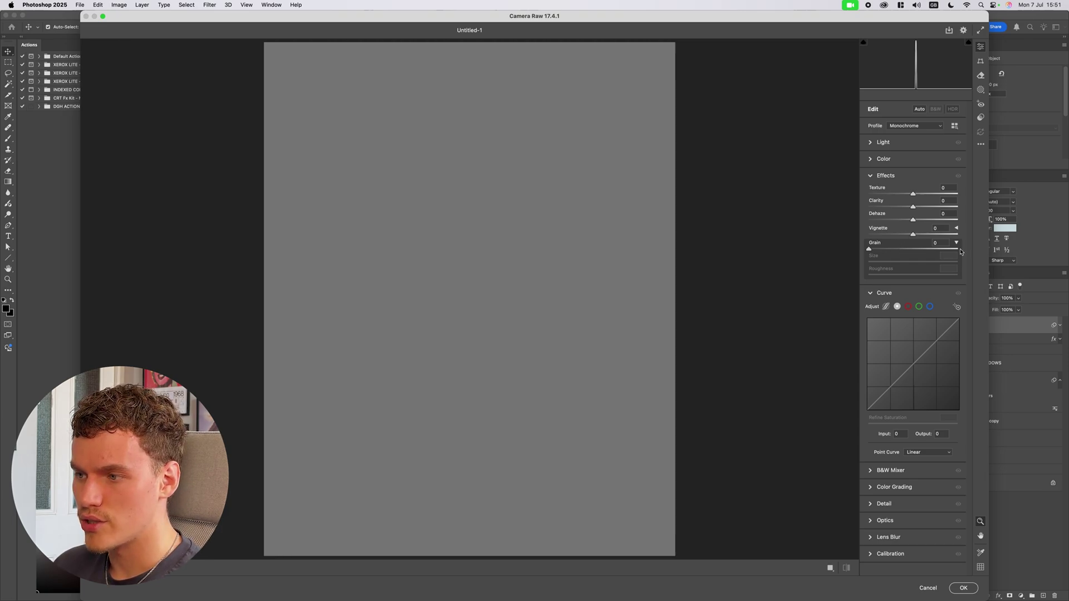
left_click_drag(903, 249, 971, 250)
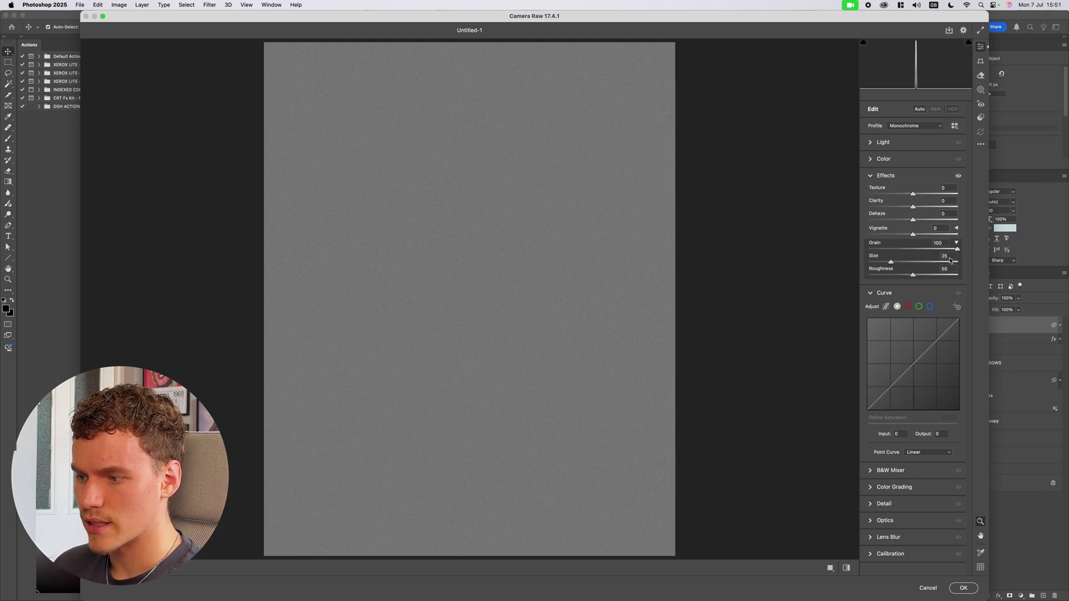
key("Return")
left_click(961, 296)
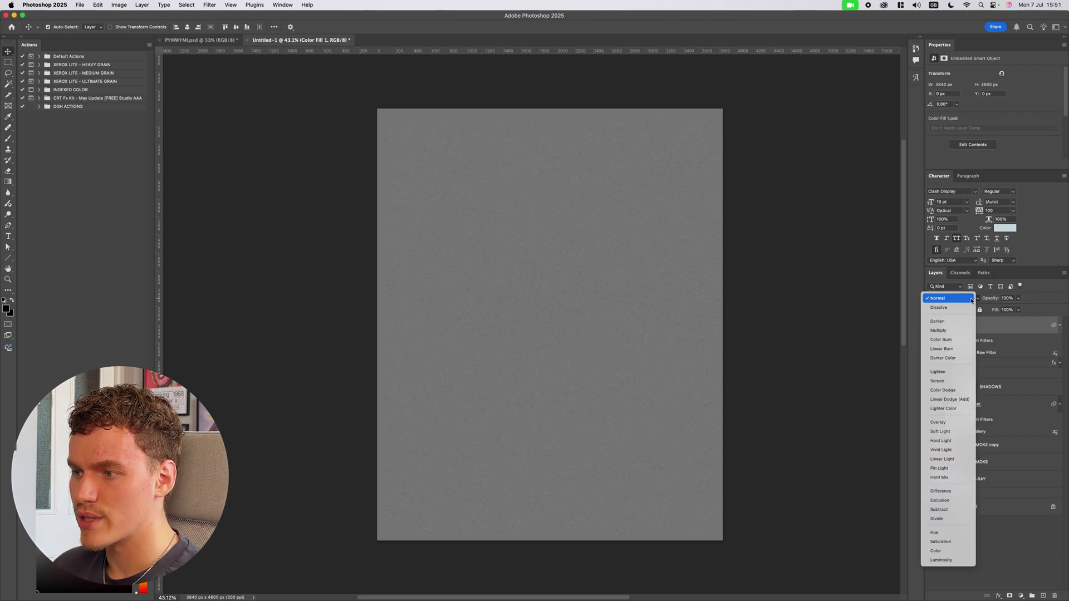
left_click(957, 423)
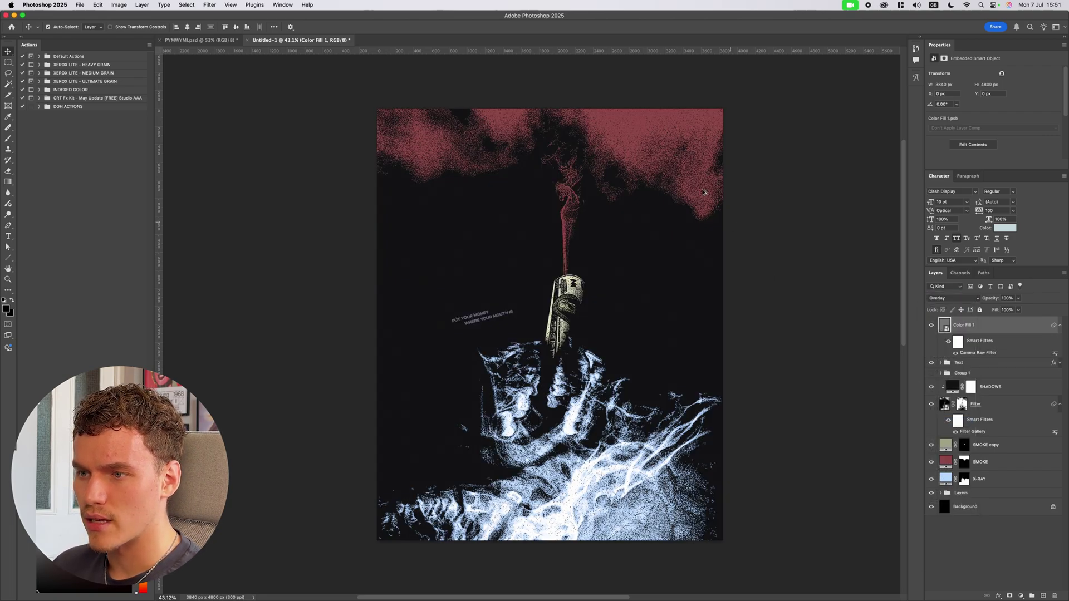
Step: Compare the smoke, bill and slogan text up close with the grey grain overlay layer hidden and shown
scroll(651, 160, "up", 5)
left_click(930, 326)
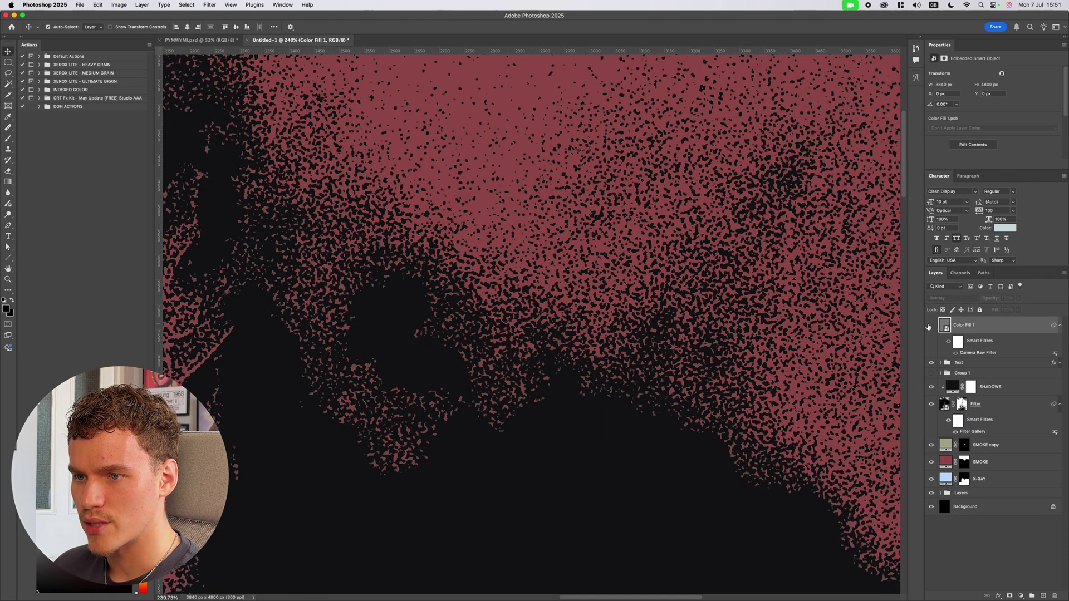
left_click(930, 325)
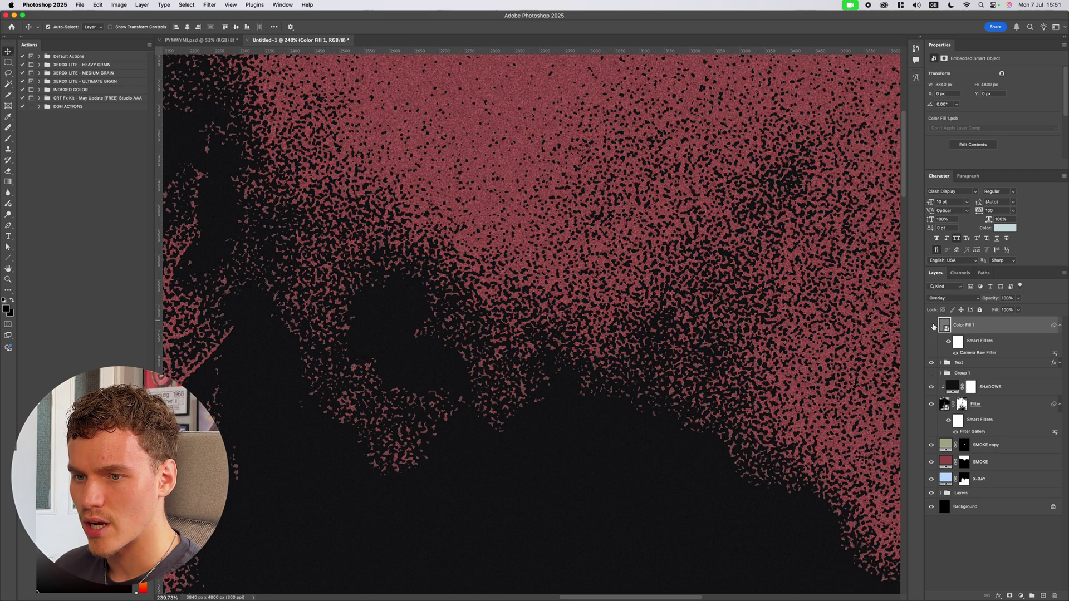
left_click(932, 326)
scroll(710, 425, "down", 5)
scroll(661, 446, "up", 4)
scroll(661, 445, "down", 3)
scroll(705, 413, "up", 2)
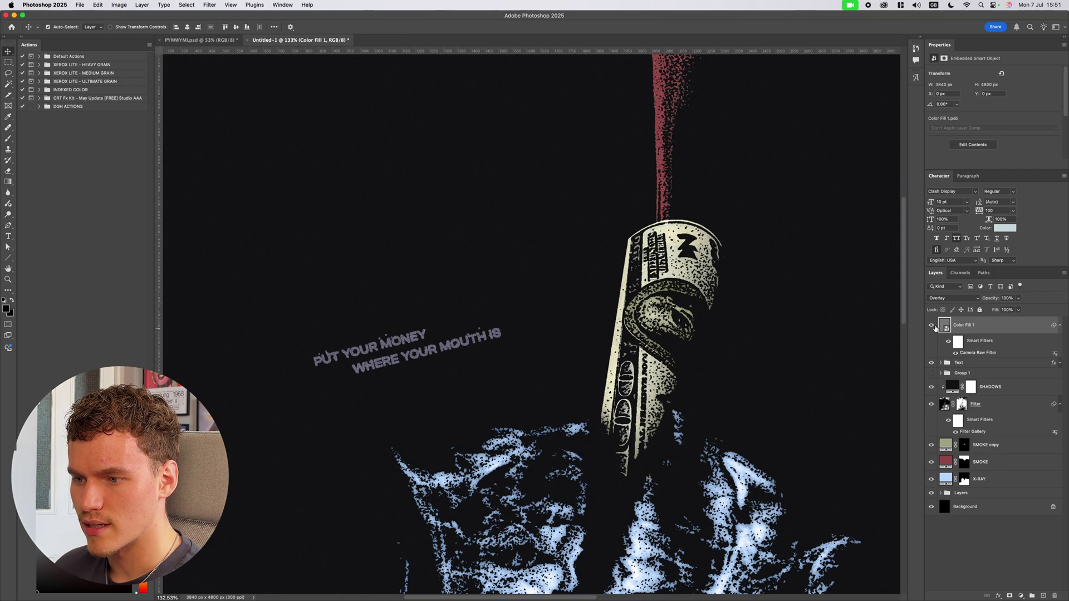
left_click(931, 326)
left_click(931, 325)
key("super+plus")
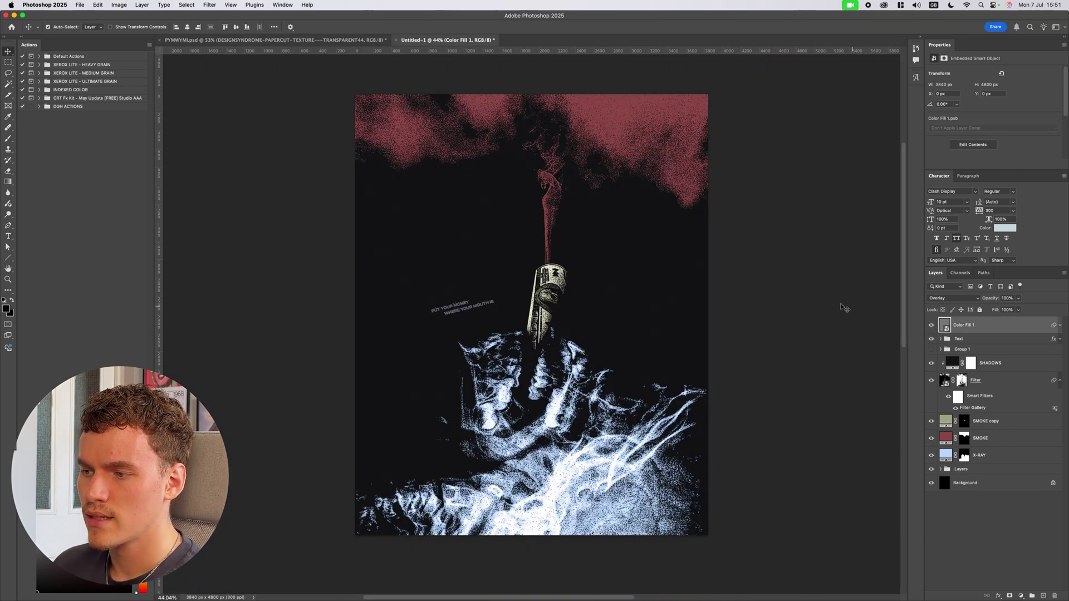
Step: Paste the DESIGNSYNDROME papercut texture smart object above all layers and centre it on the canvas
left_click(844, 309)
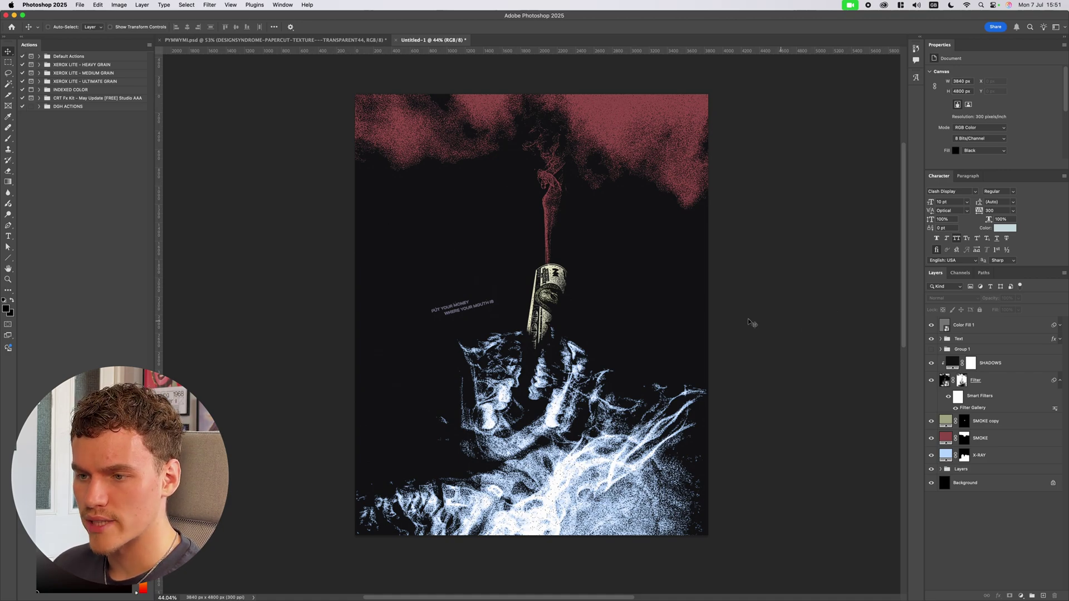
key("super+v")
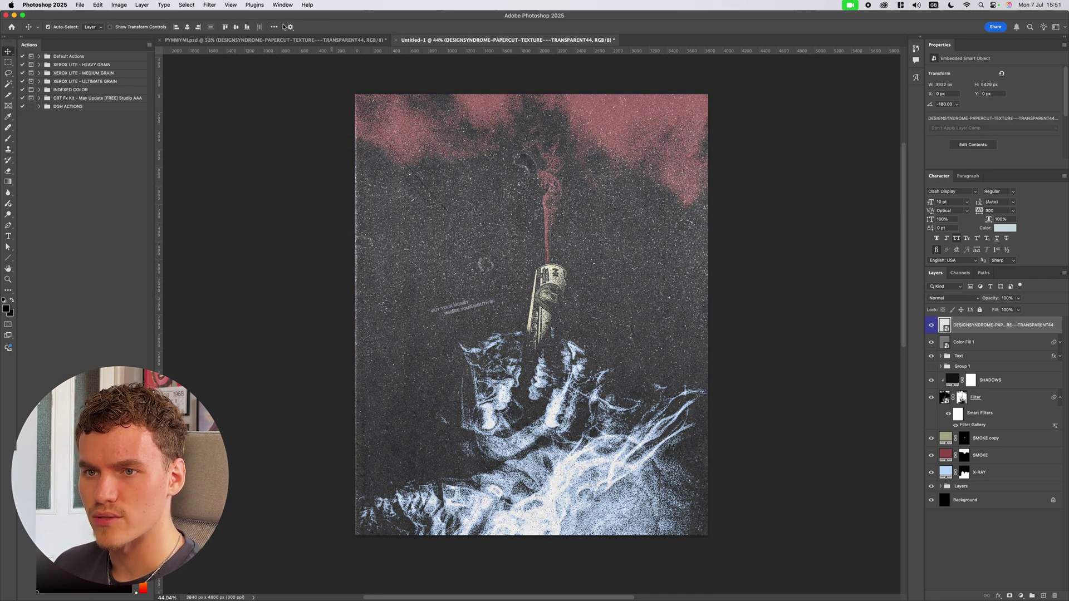
left_click(236, 28)
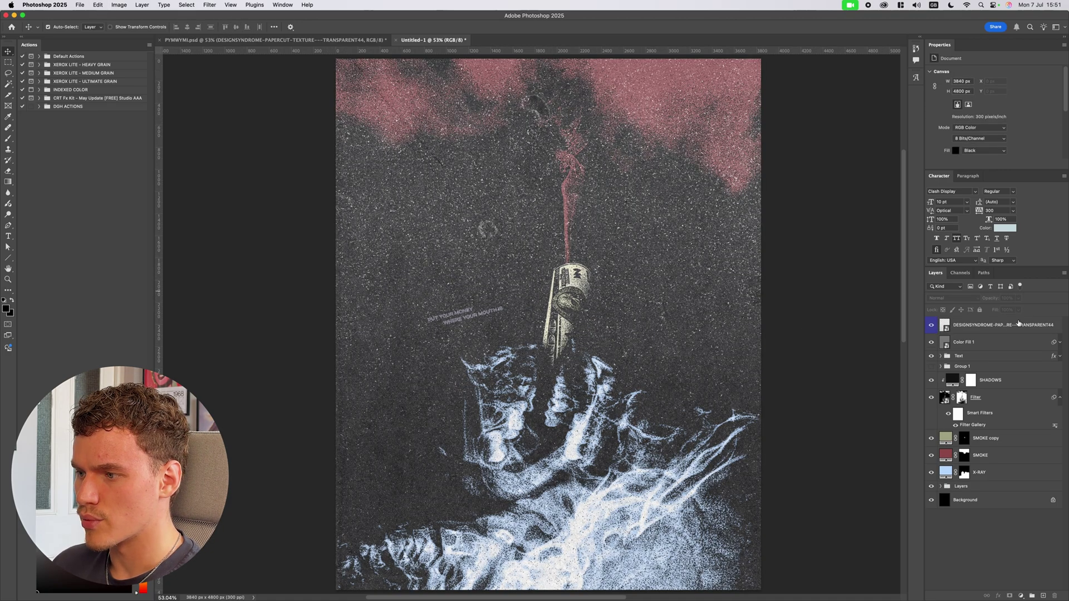
Step: Lower the papercut texture layer's opacity to 30% and check its speckle up close and across the whole poster
left_click(1018, 323)
type("30")
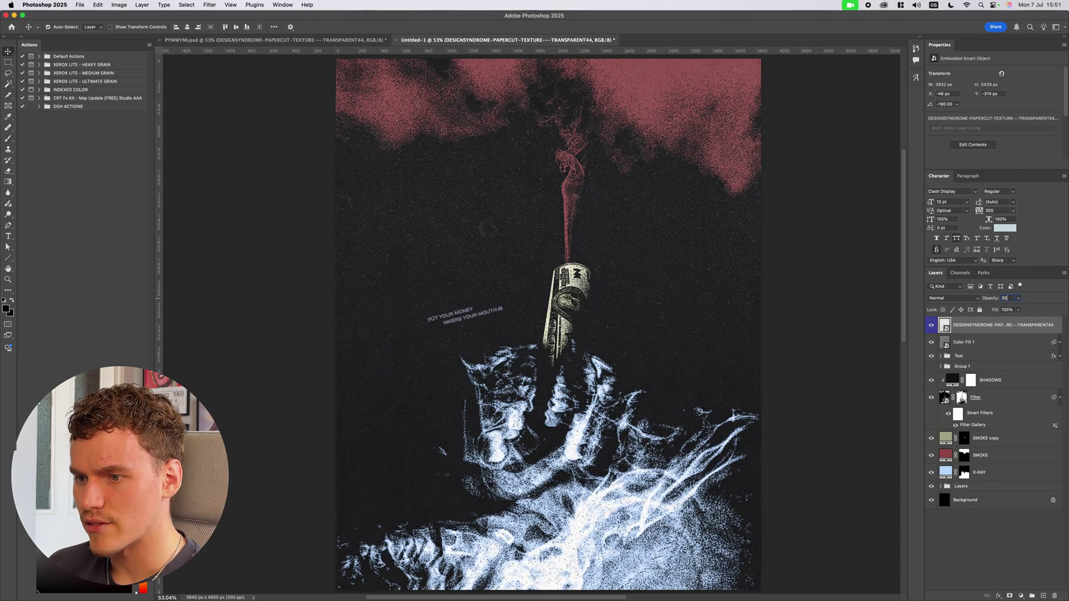
left_click(813, 299)
scroll(674, 290, "up", 8)
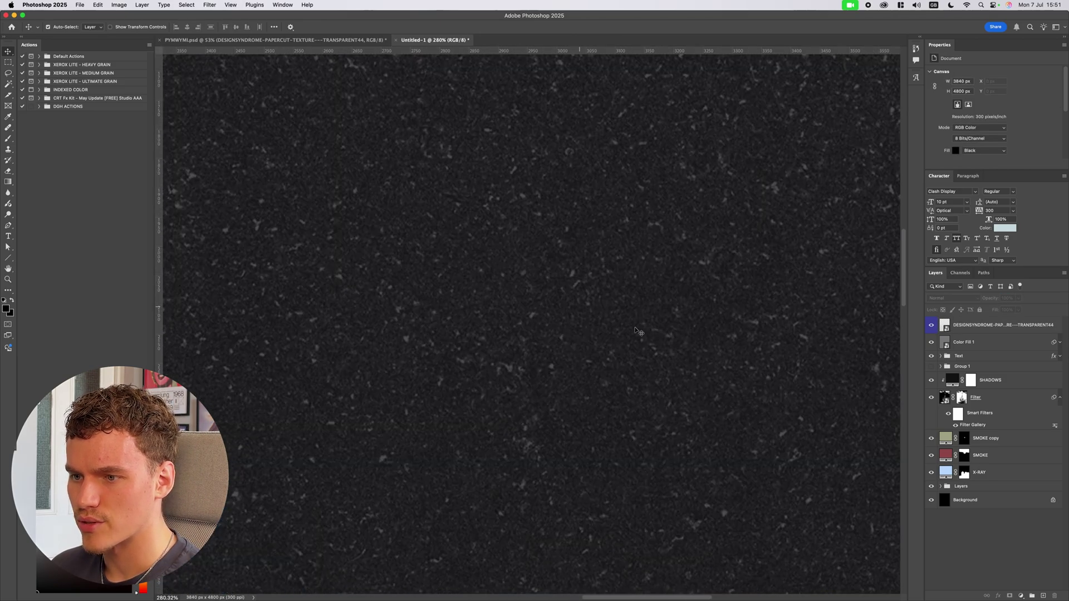
scroll(637, 329, "down", 7)
scroll(783, 332, "down", 3)
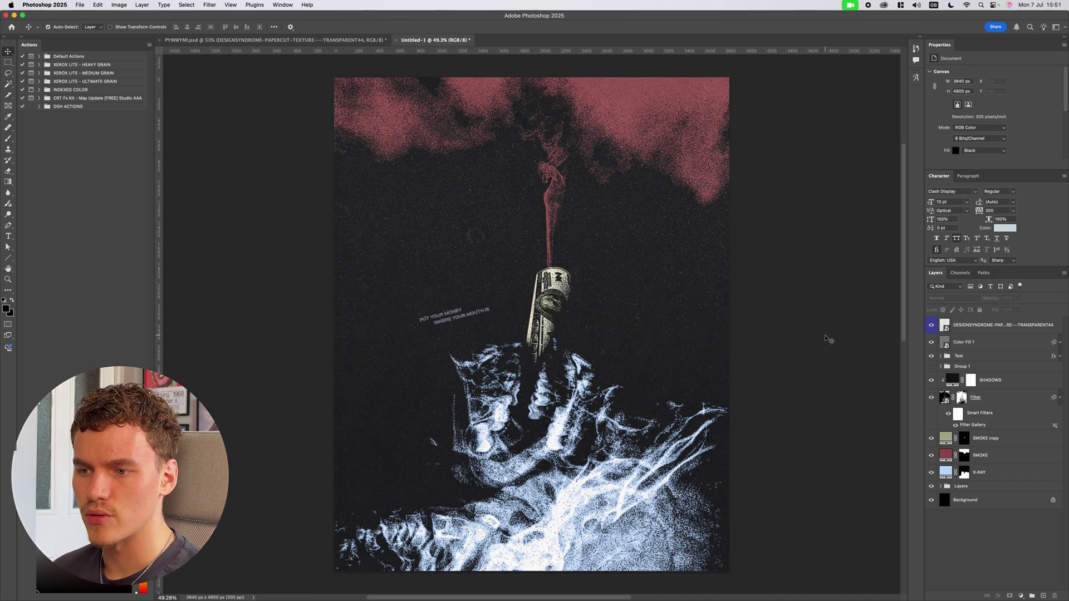
scroll(802, 331, "down", 1)
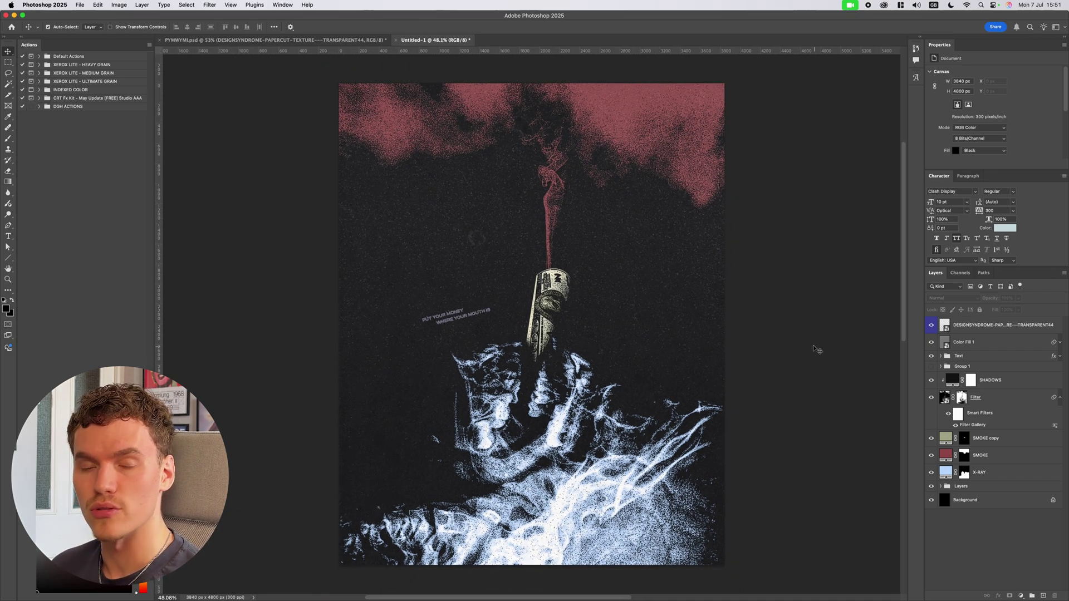